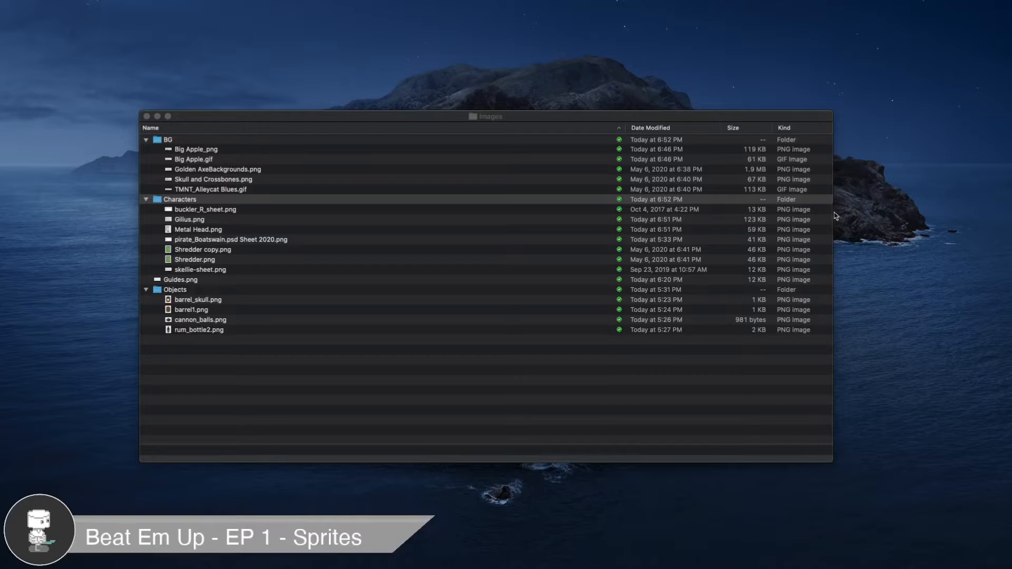
- Preview the background images in the BG folder one after another, from Big Apple_png to TMNT_Alleycat Blues.gif
left_click(406, 203)
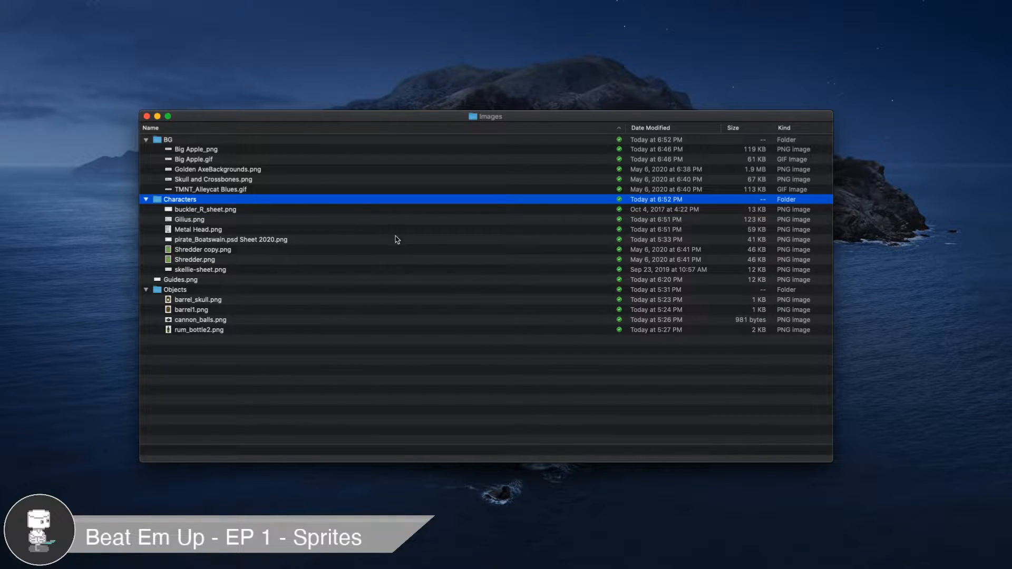
left_click(283, 152)
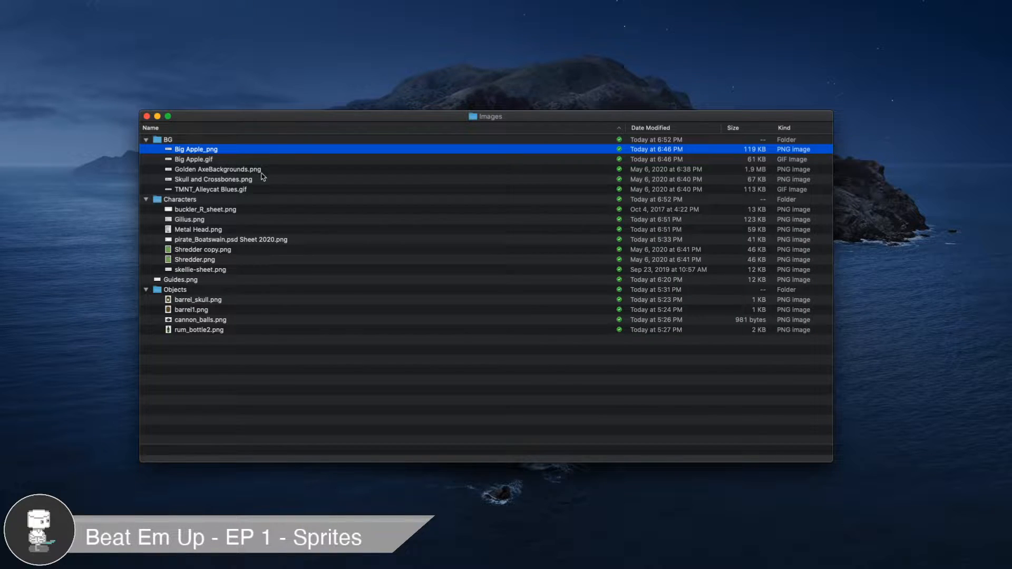
key("space")
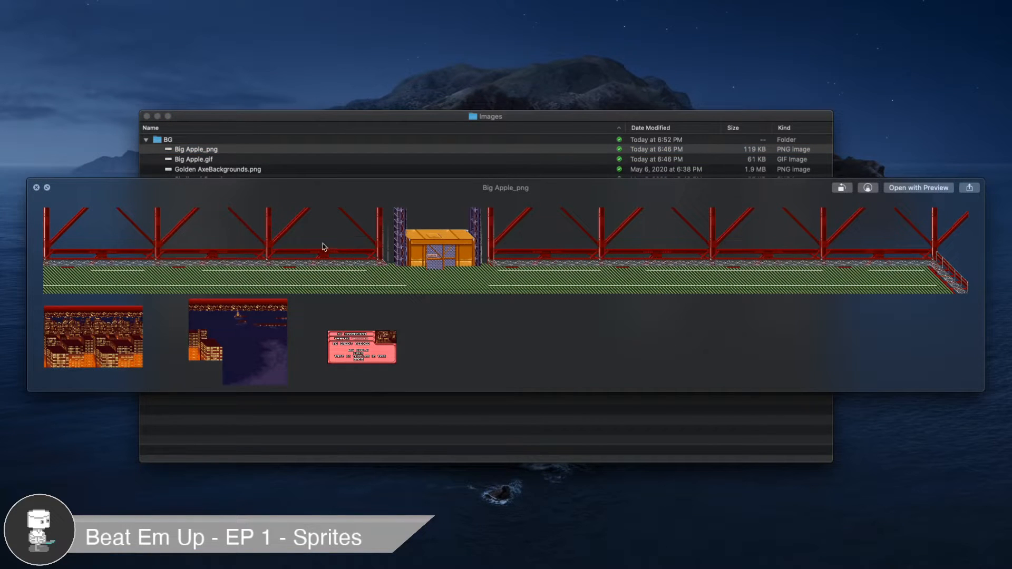
key("Down")
key("Down")
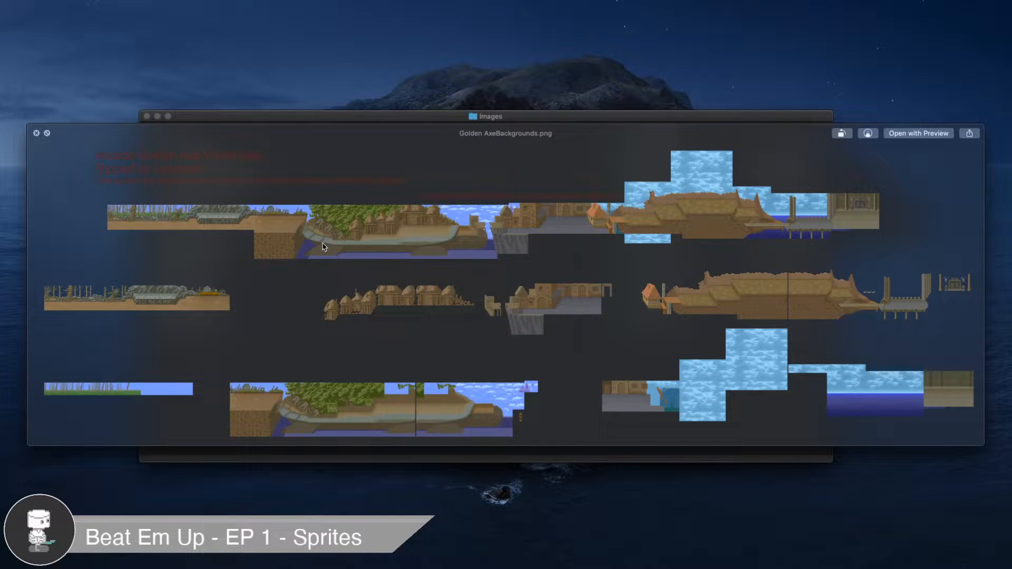
key("Down")
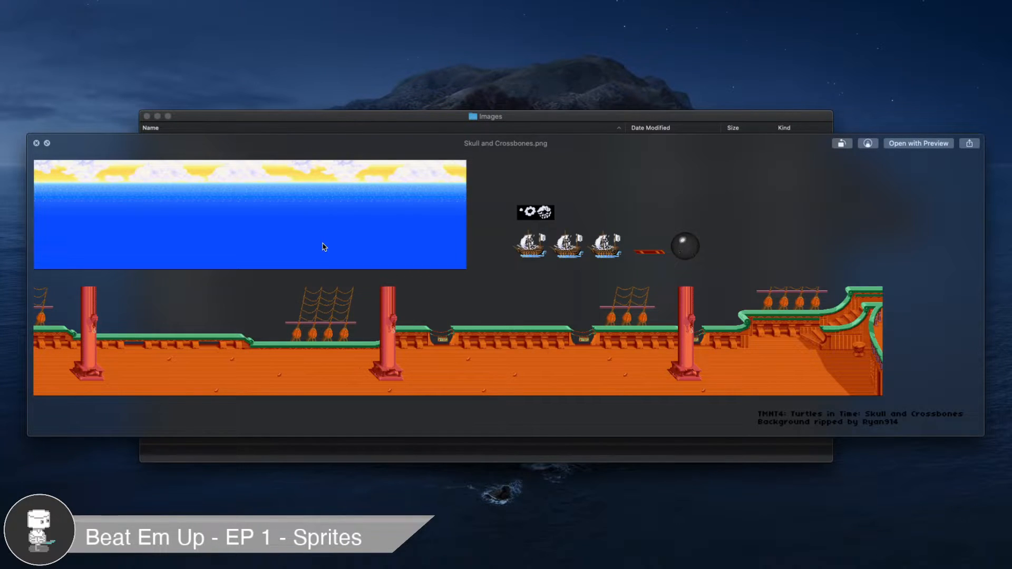
key("Down")
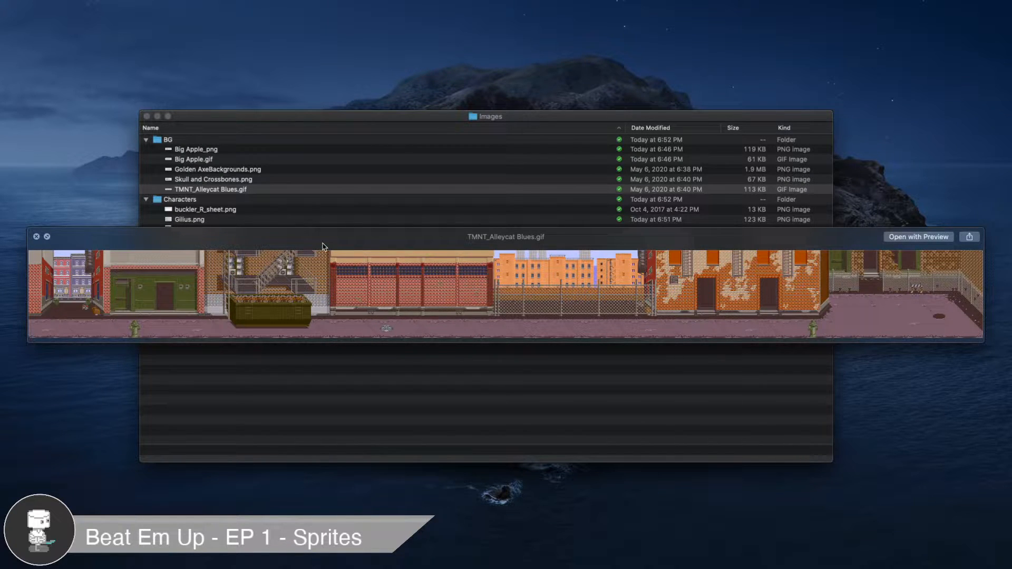
key("space")
- Preview the character sprite sheets buckler_R_sheet.png and Gilius.png
key("Down")
key("Down")
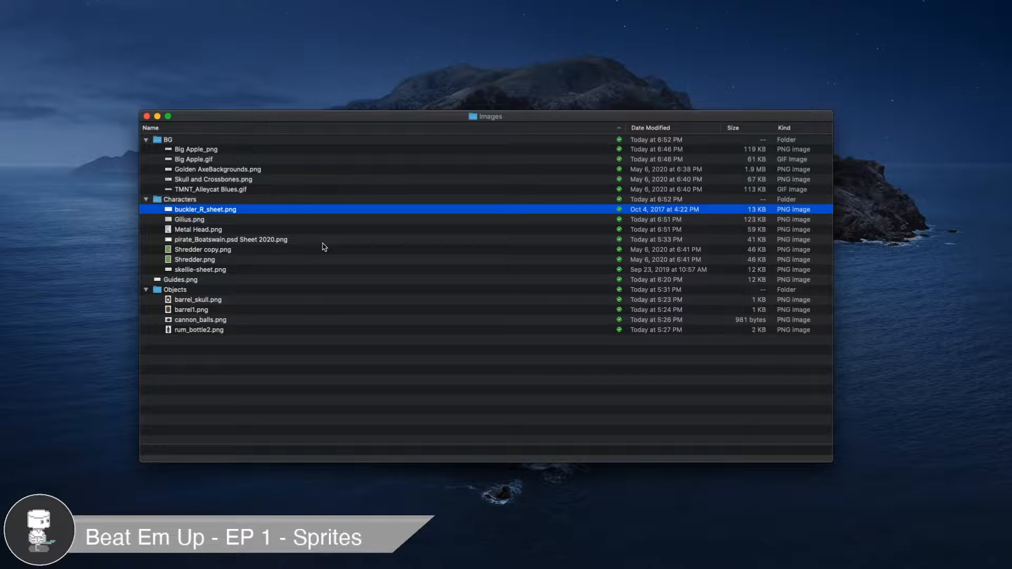
key("space")
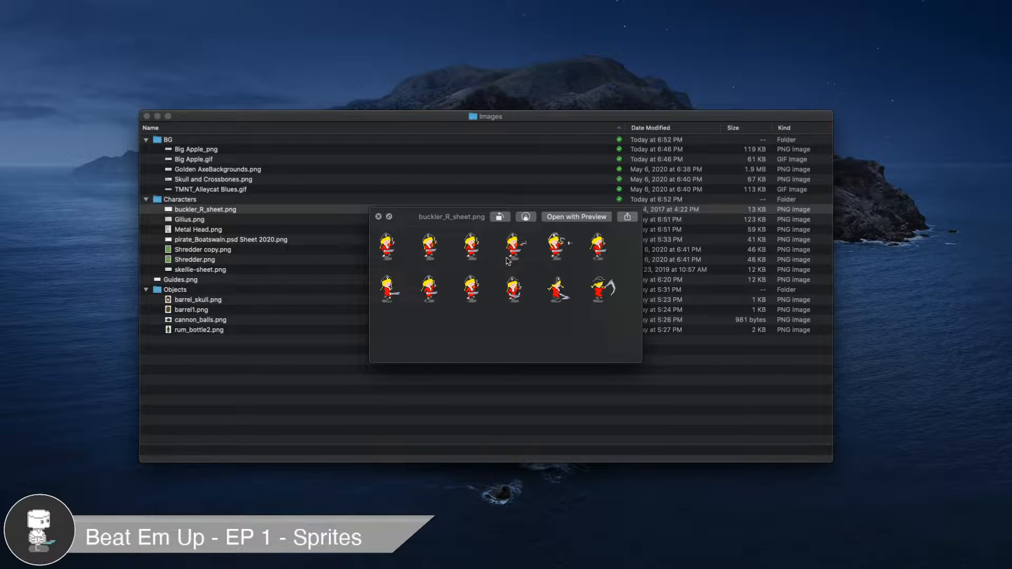
key("space")
key("Down")
key("space")
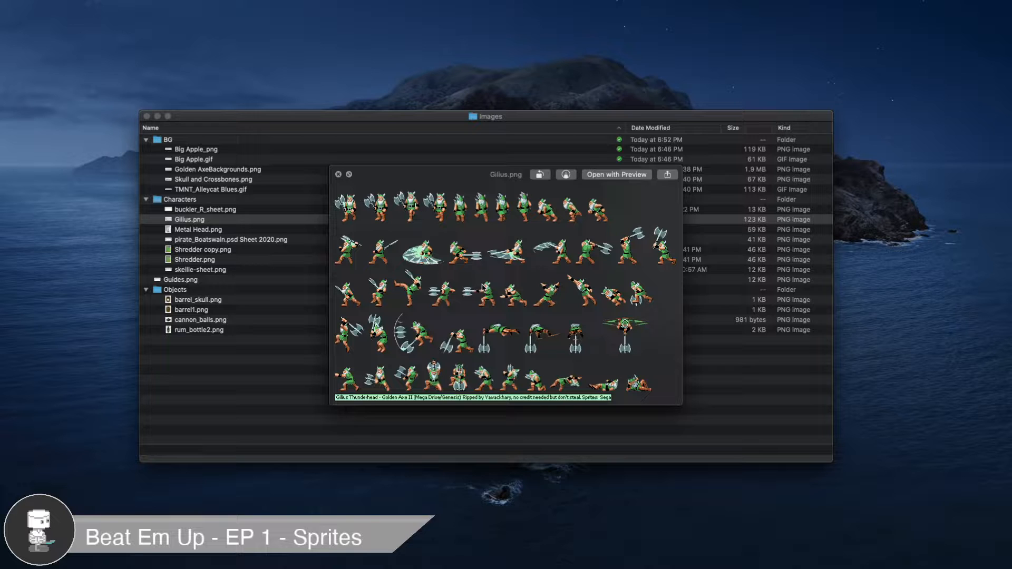
key("space")
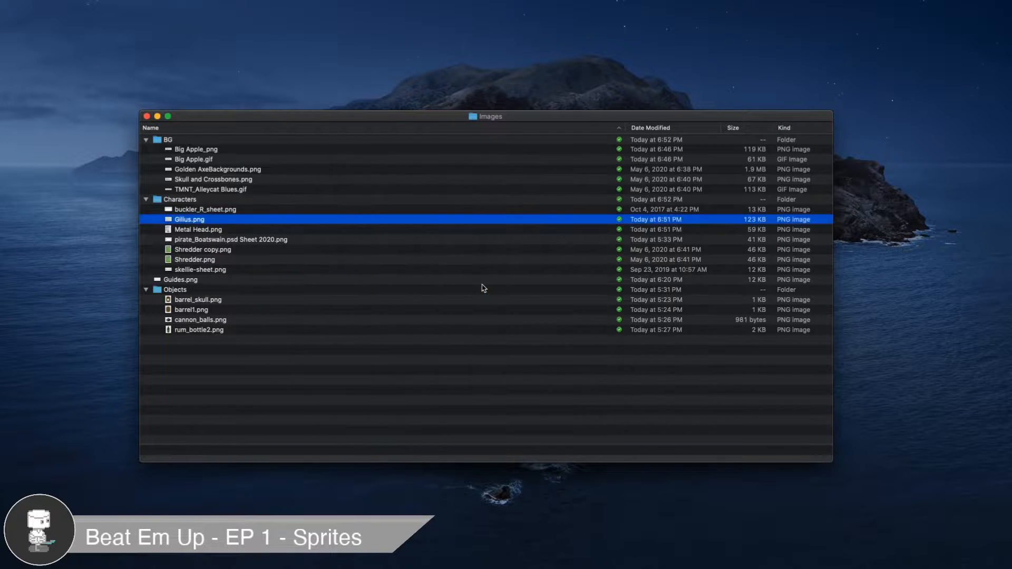
- Preview the character sprite sheets Metal Head.png and pirate_Boatswain.psd Sheet 2020.png
left_click(220, 231)
key("space")
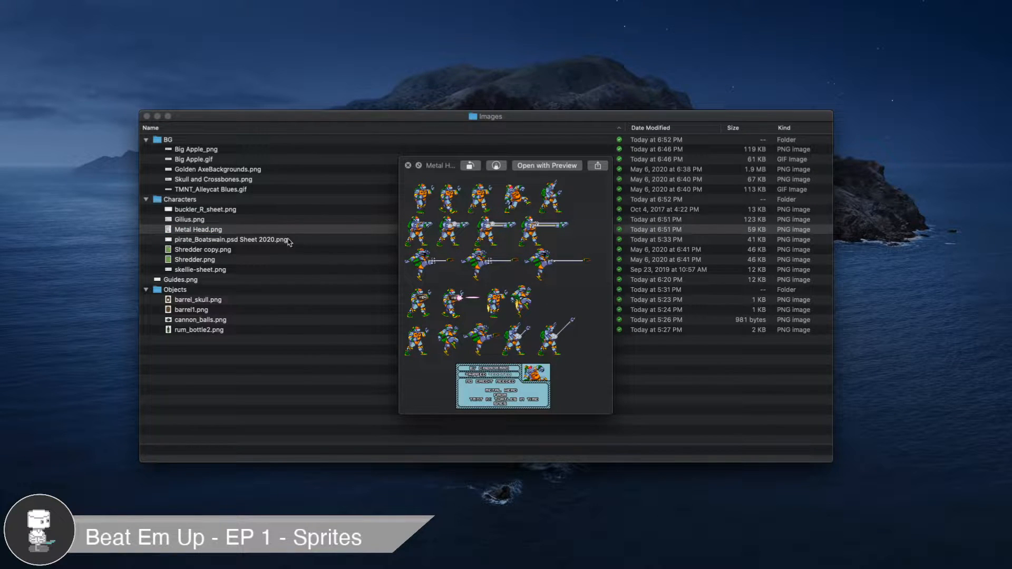
key("space")
left_click(261, 242)
key("space")
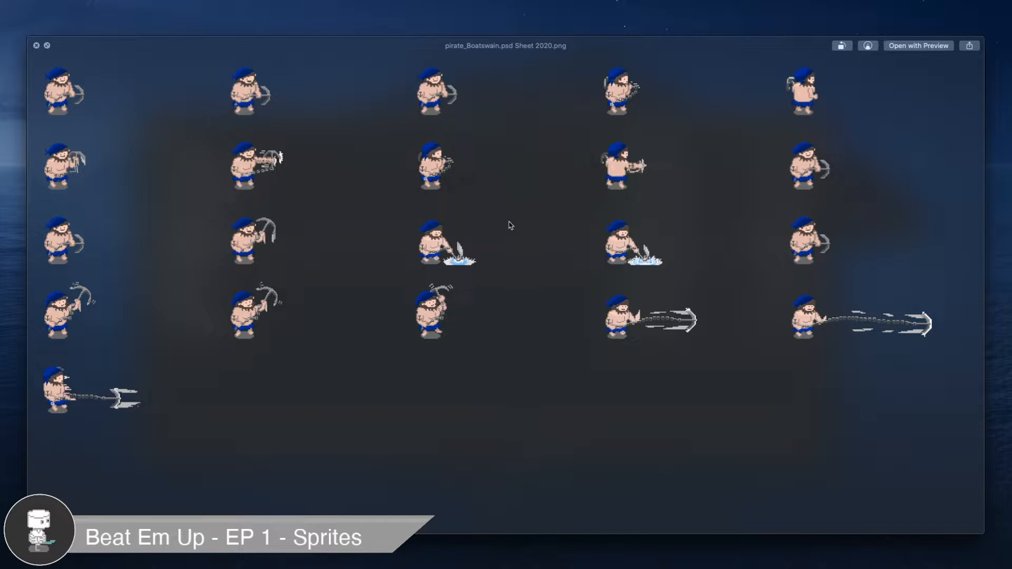
key("space")
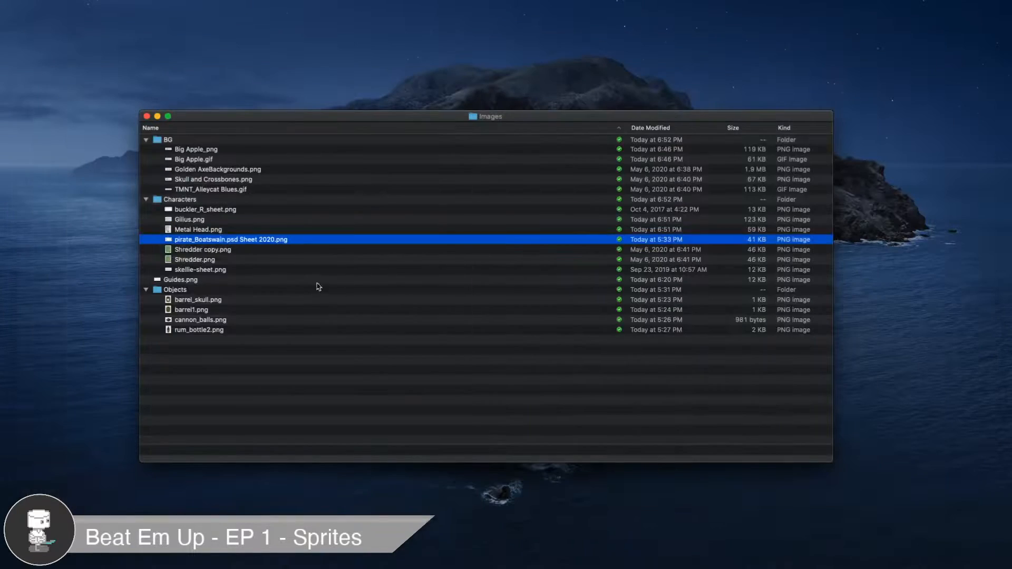
- Delete Shredder copy.png from the Characters folder and open Shredder.png in an enlarged Preview window
left_click(199, 249)
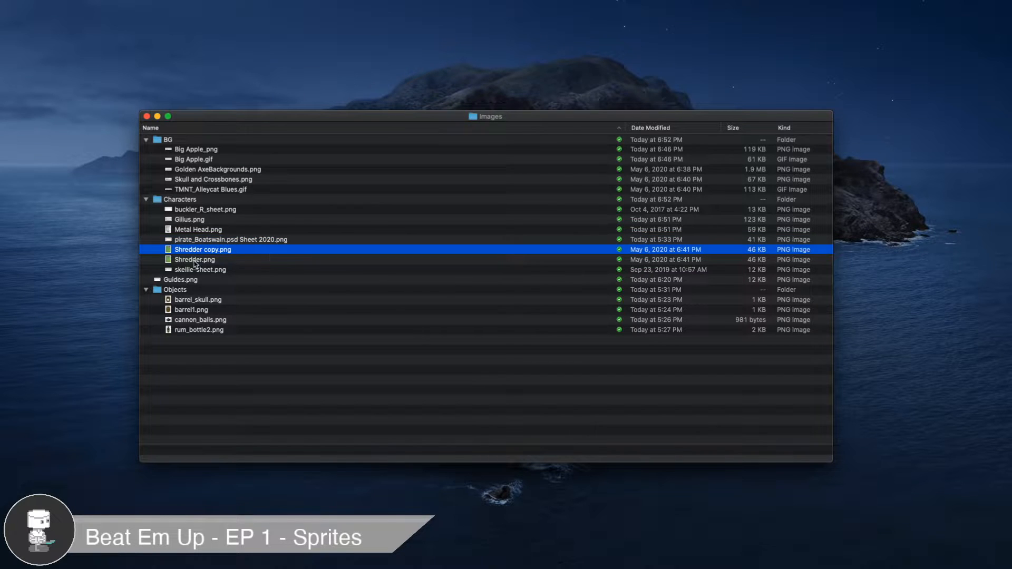
key("super+BackSpace")
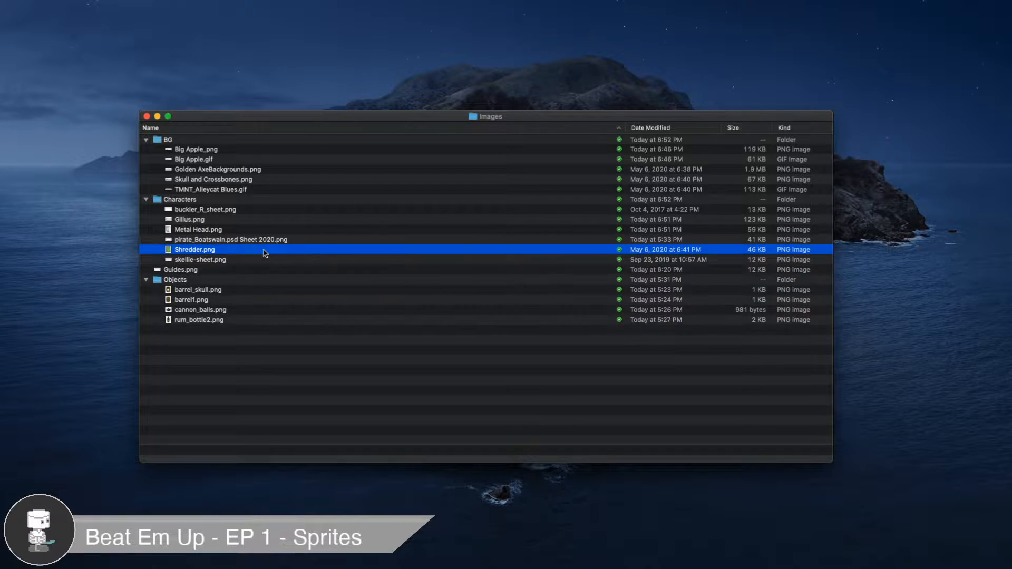
key("space")
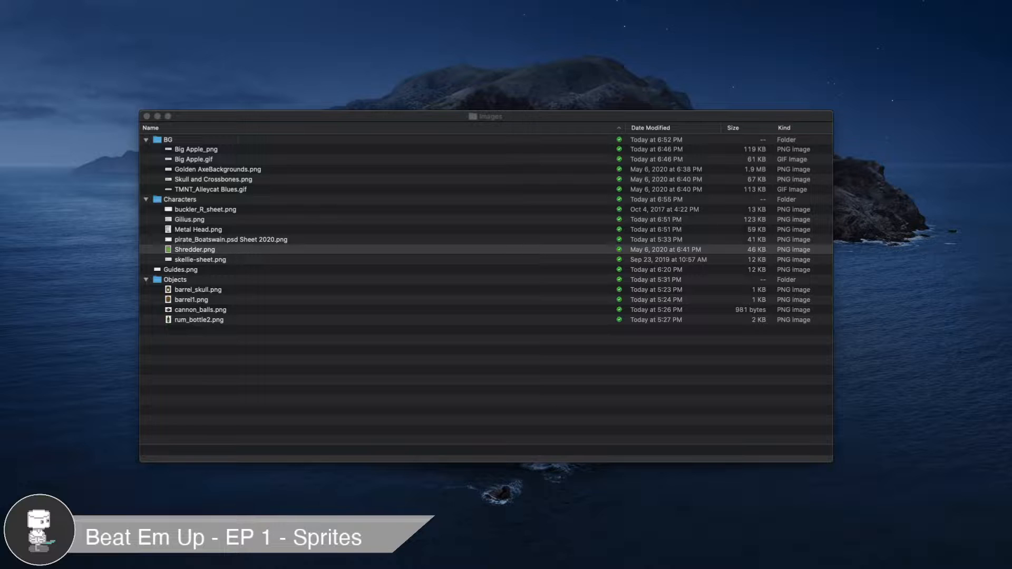
left_click_drag(474, 78, 322, 30)
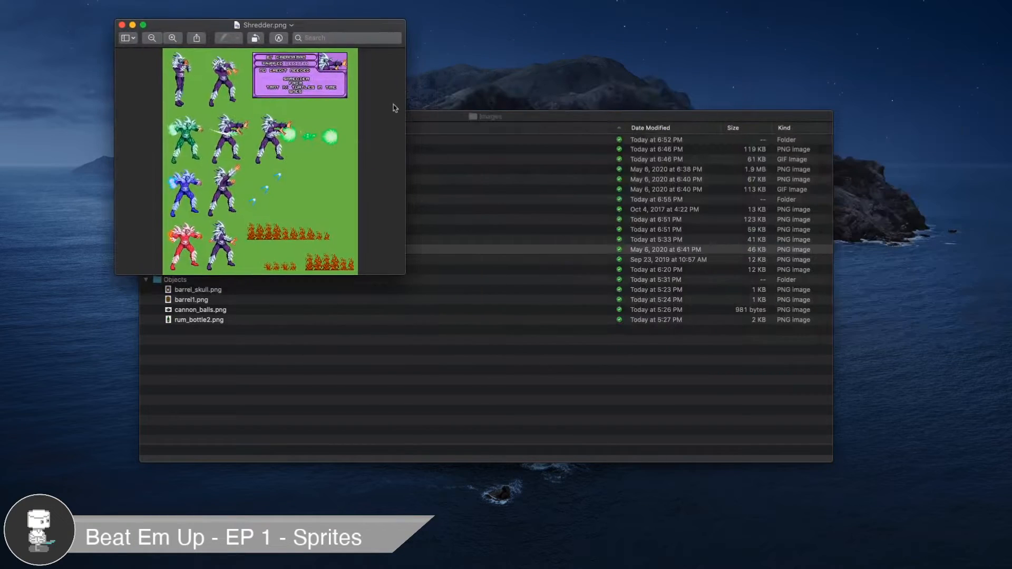
left_click_drag(403, 275, 811, 501)
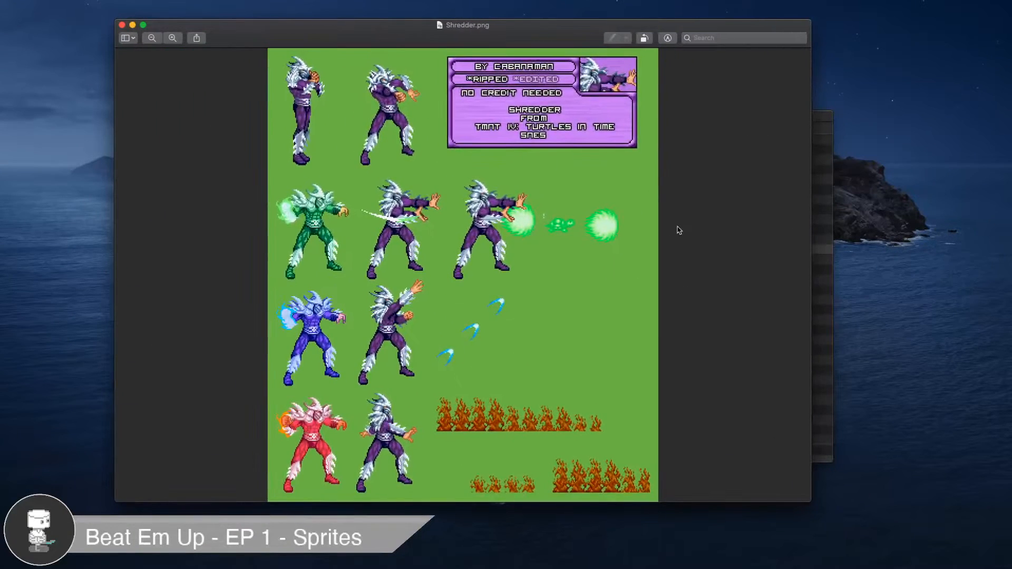
- Remove the green background from the Shredder sprite sheet with Instant Alpha, save the image and quit Preview
left_click(668, 40)
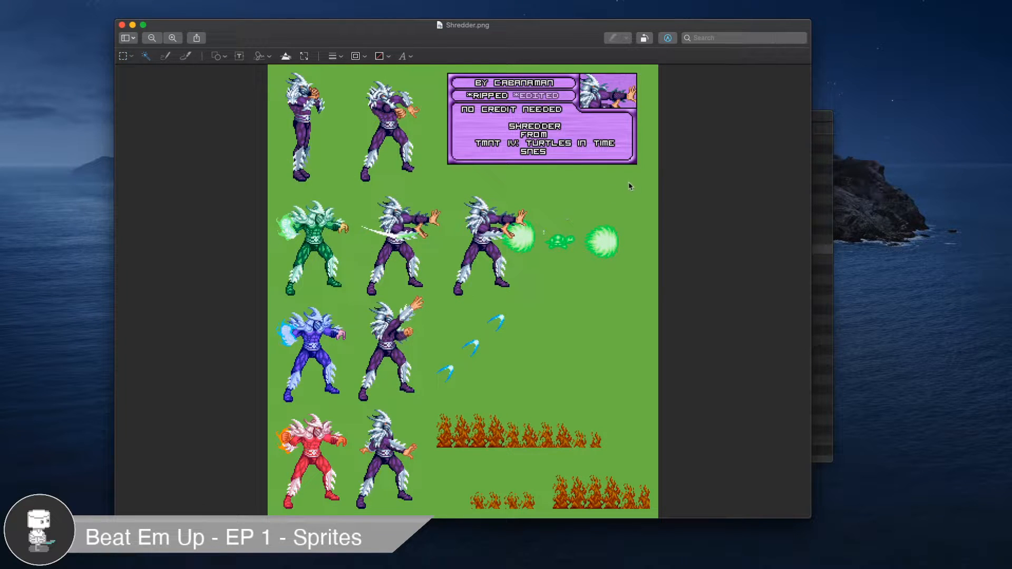
left_click_drag(634, 175, 634, 180)
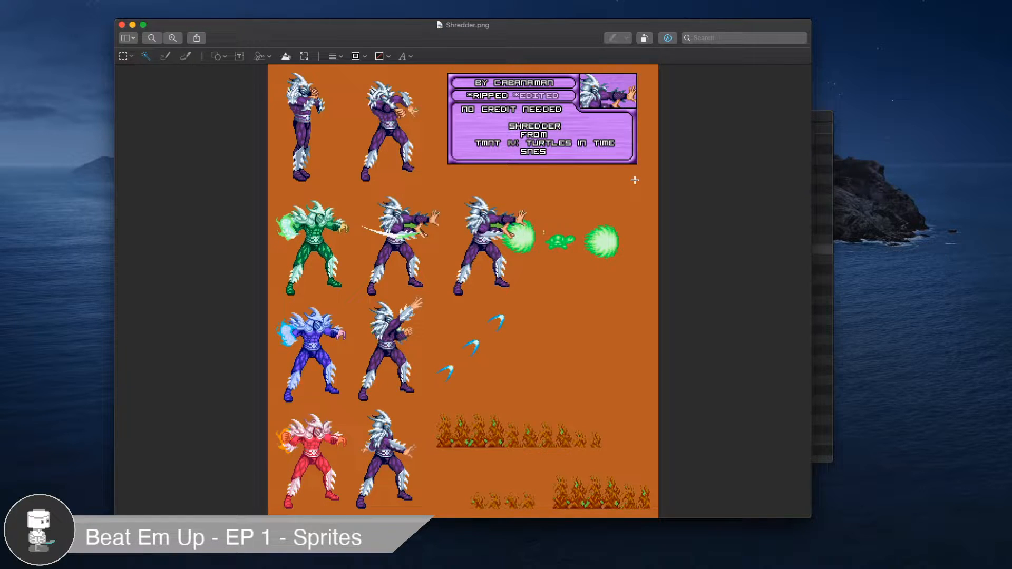
mouse_move(635, 177)
left_mouse_down()
mouse_move(642, 152)
mouse_move(638, 172)
left_mouse_up()
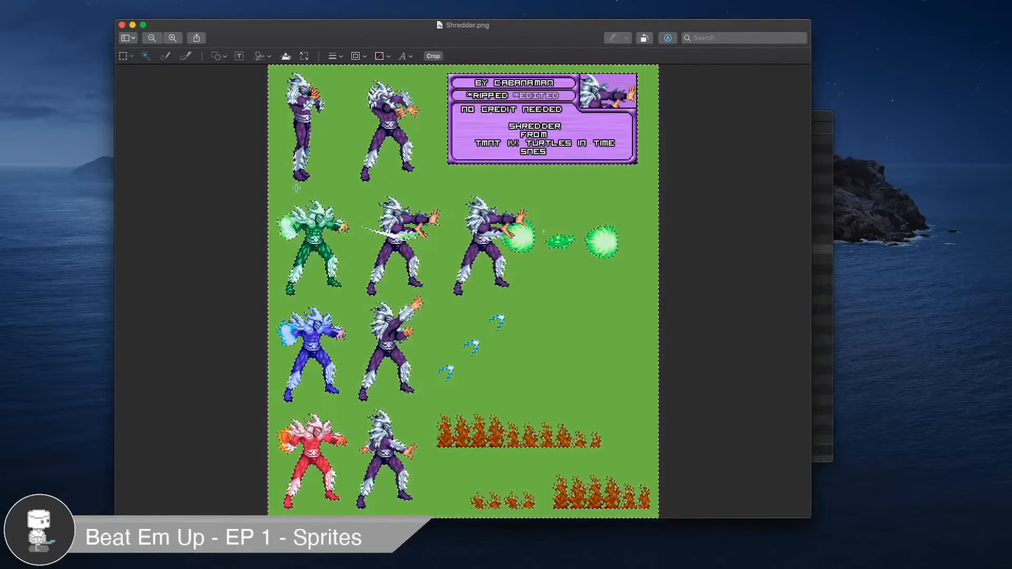
key("Delete")
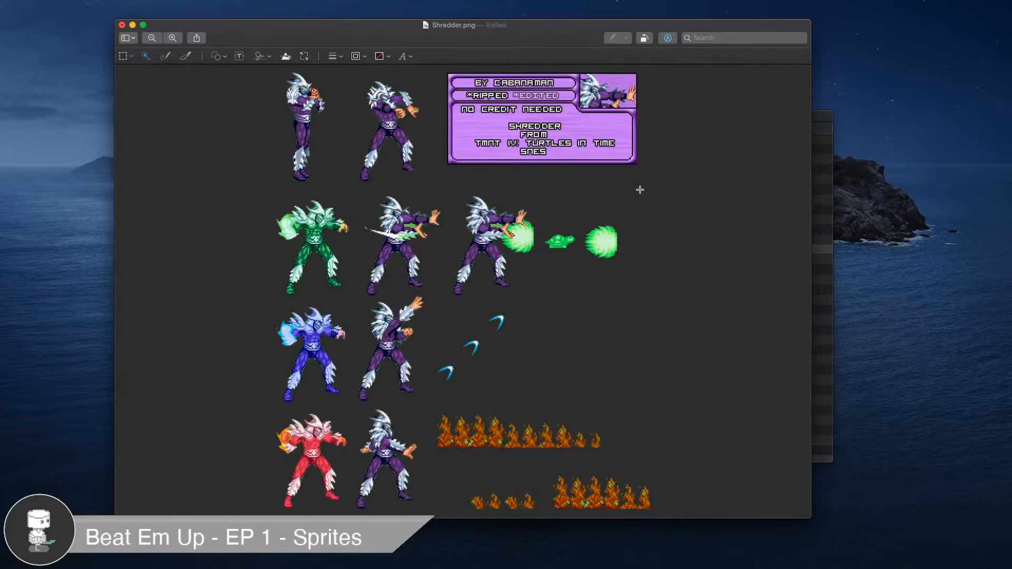
key("super+s")
key("super+q")
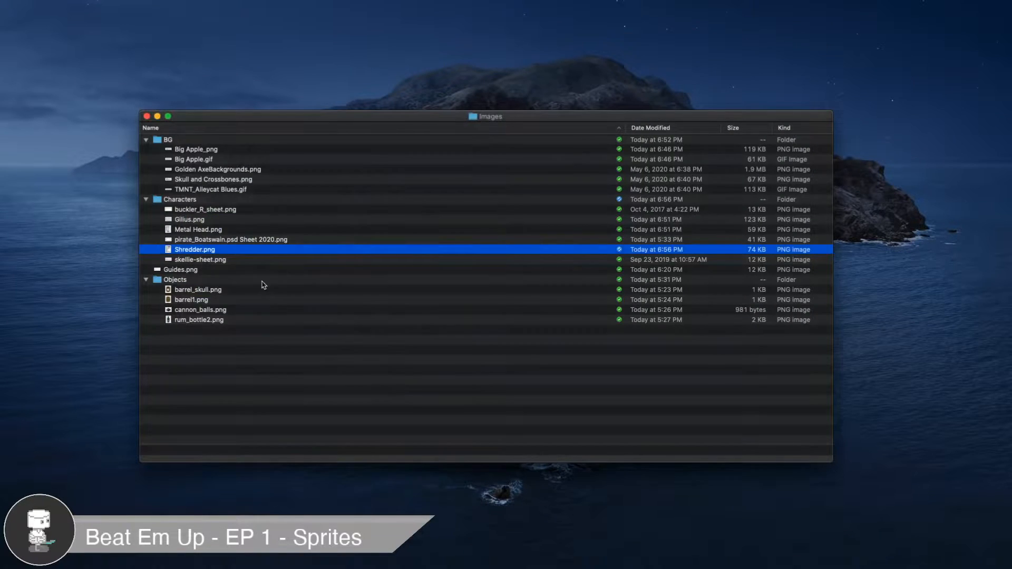
- Preview skellie-sheet.png in an enlarged view to examine its animation frames
left_click(264, 260)
key("space")
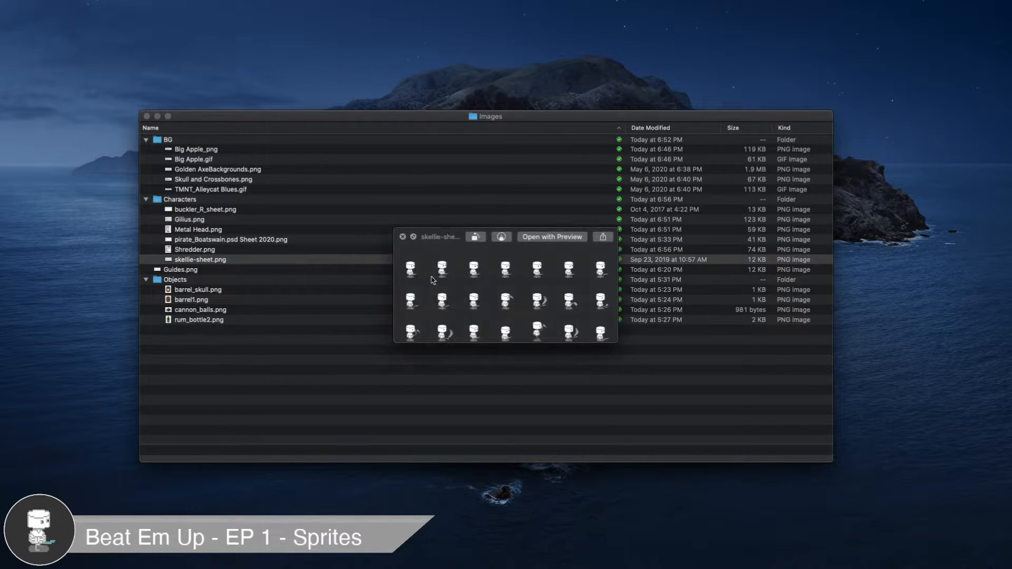
left_click_drag(445, 237, 319, 144)
left_click_drag(491, 248, 751, 406)
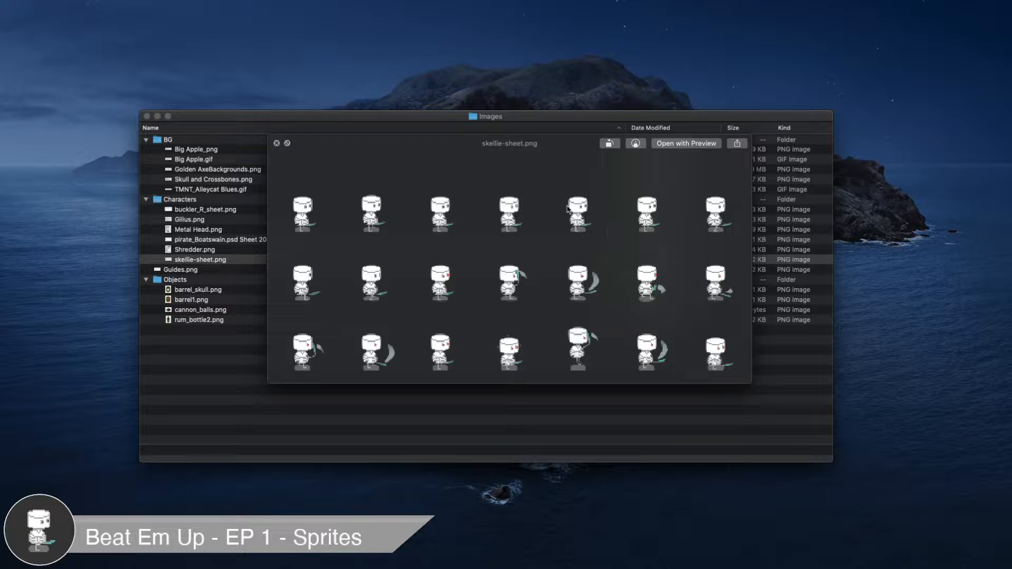
key("space")
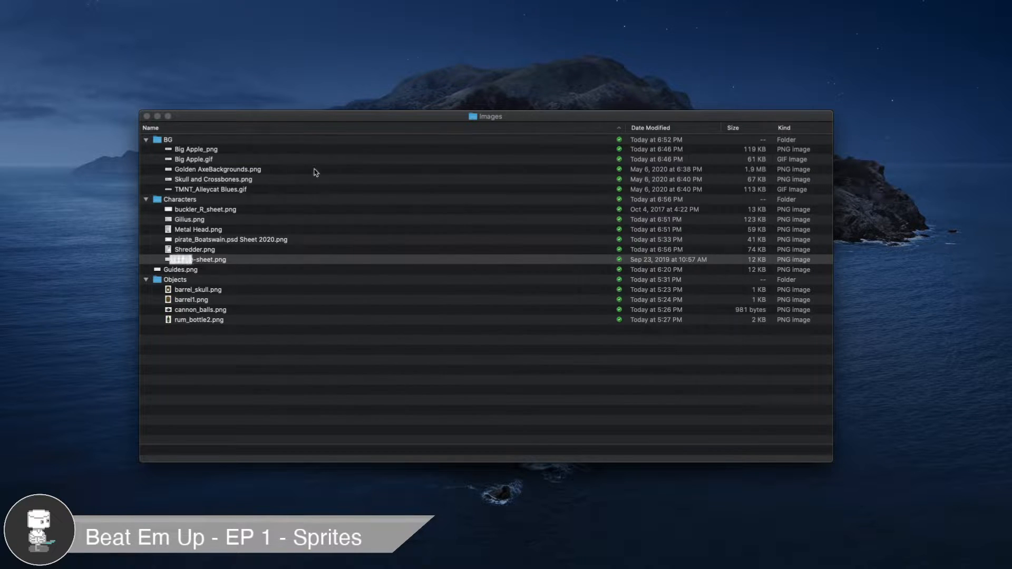
- Preview the object sprites barrel_skull.png, barrel1.png, cannon_balls.png and rum_bottle2.png in turn
left_click(193, 292)
key("space")
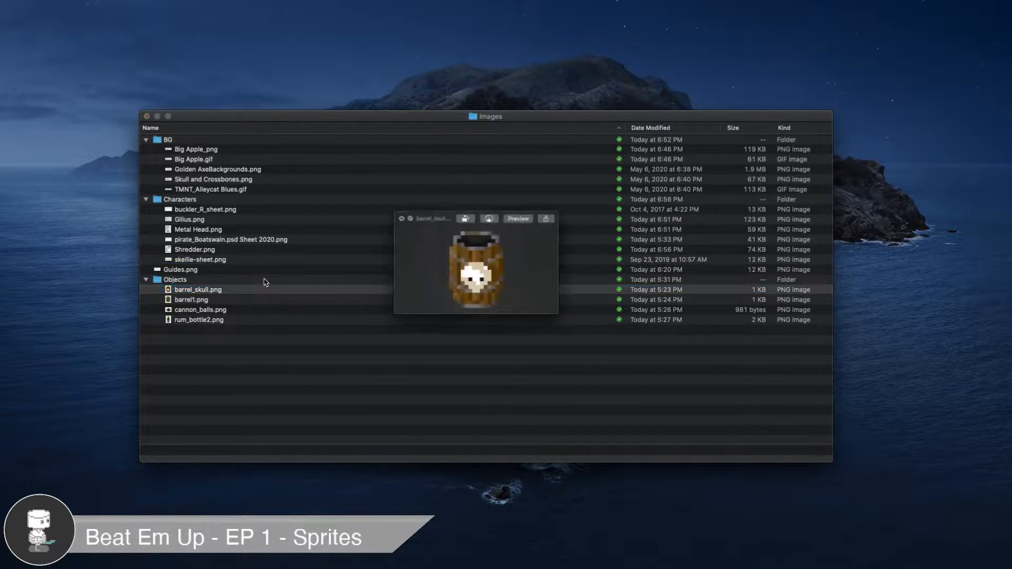
key("space")
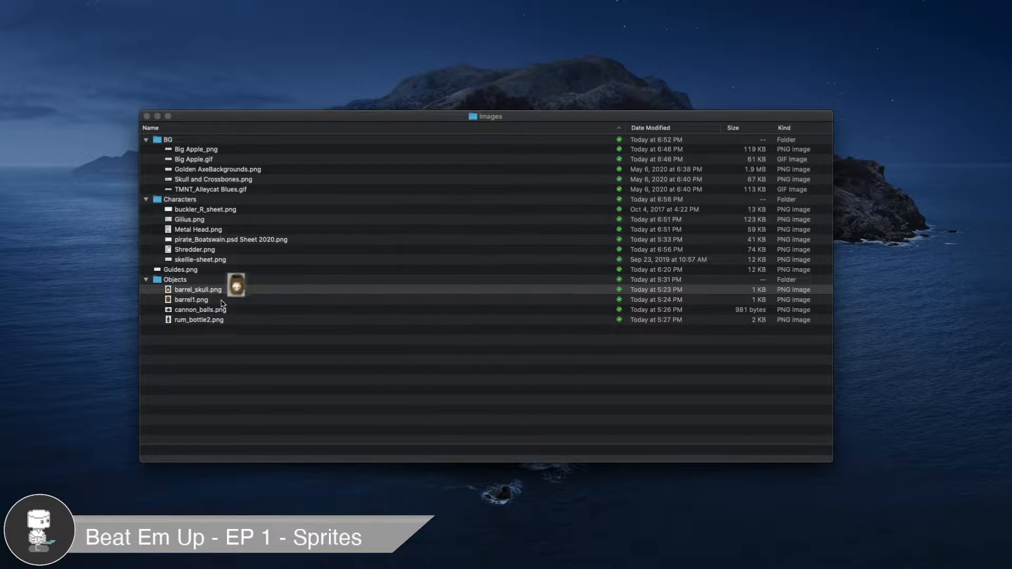
left_click(222, 300)
key("space")
key("space")
left_click(279, 311)
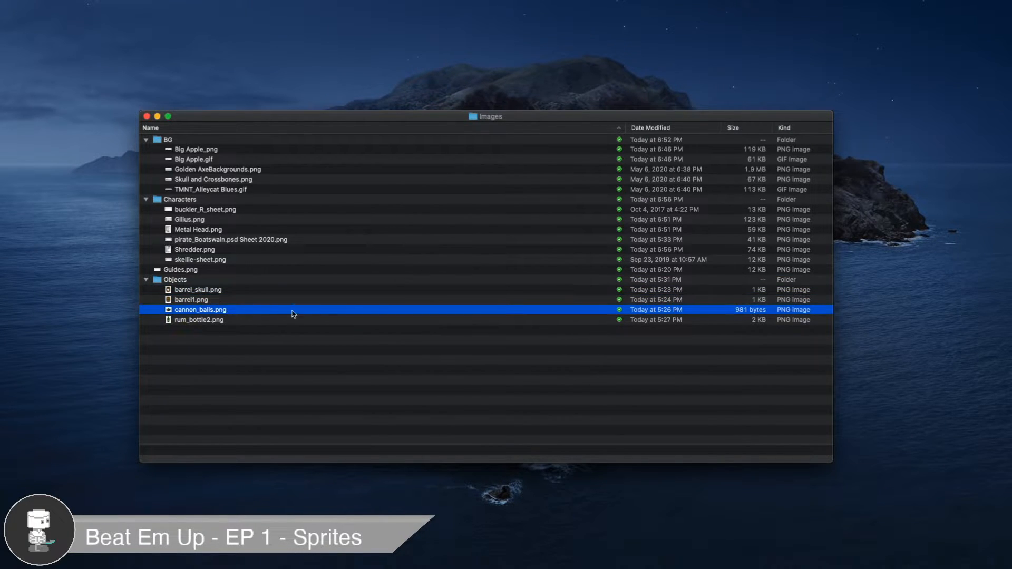
key("space")
key("space")
left_click(227, 320)
key("space")
key("space")
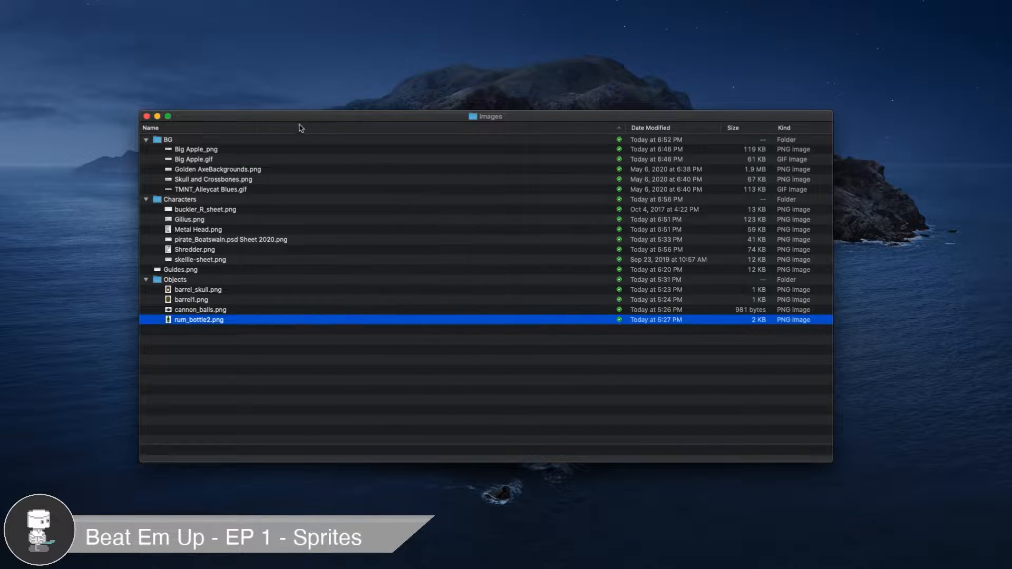
- Rearrange the Unity Hub and Images folder windows and shrink the folder window so the project list's new-project controls stay accessible
left_click_drag(296, 117, 283, 210)
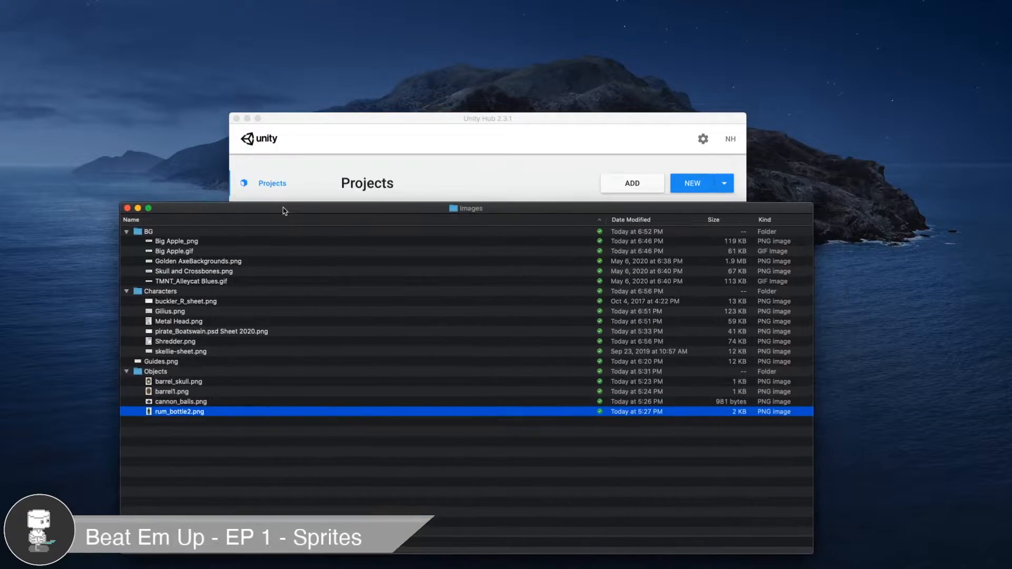
left_click_drag(397, 121, 392, 62)
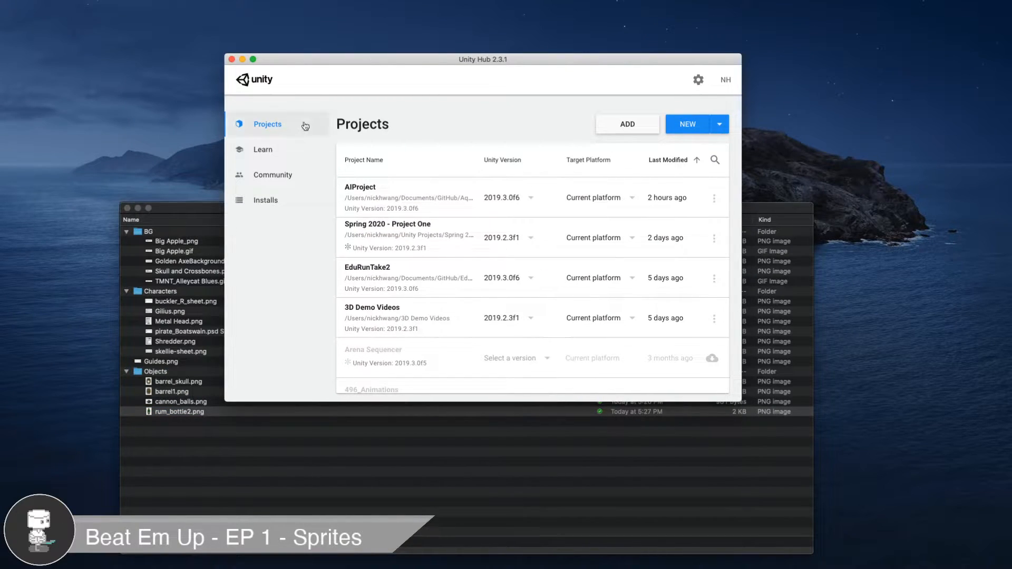
left_click_drag(326, 64, 505, 54)
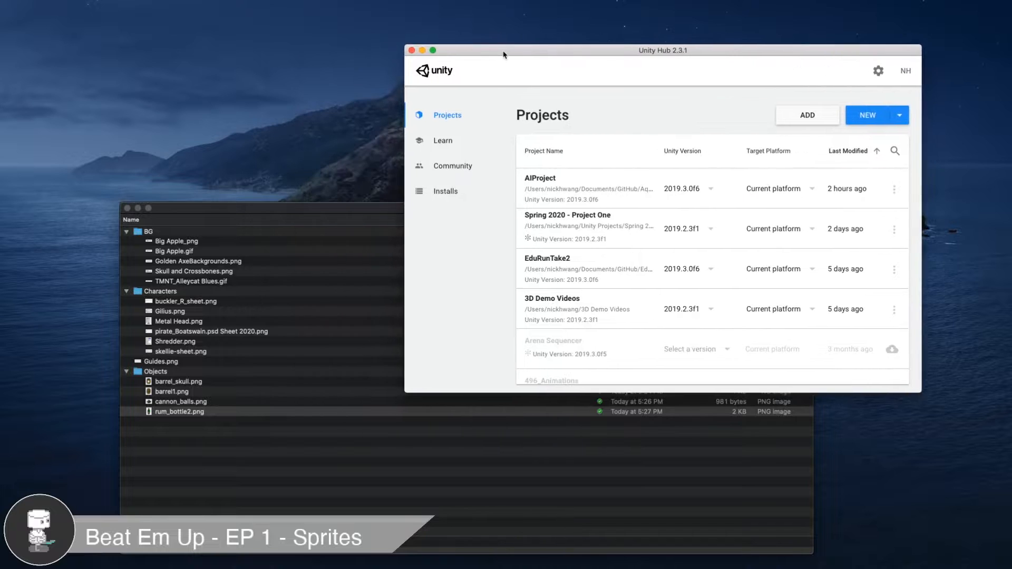
left_click_drag(289, 210, 191, 194)
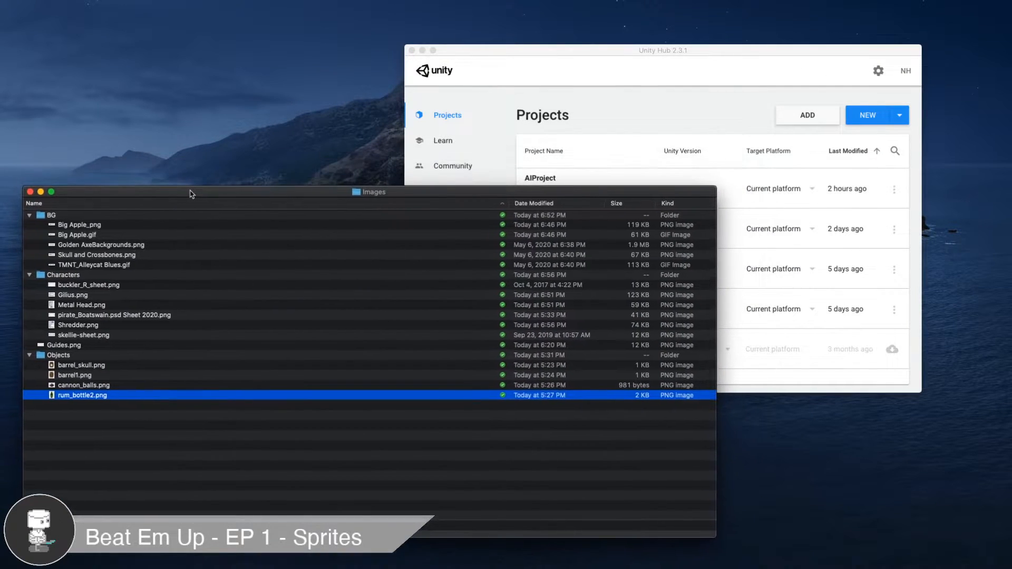
left_click_drag(715, 187, 662, 289)
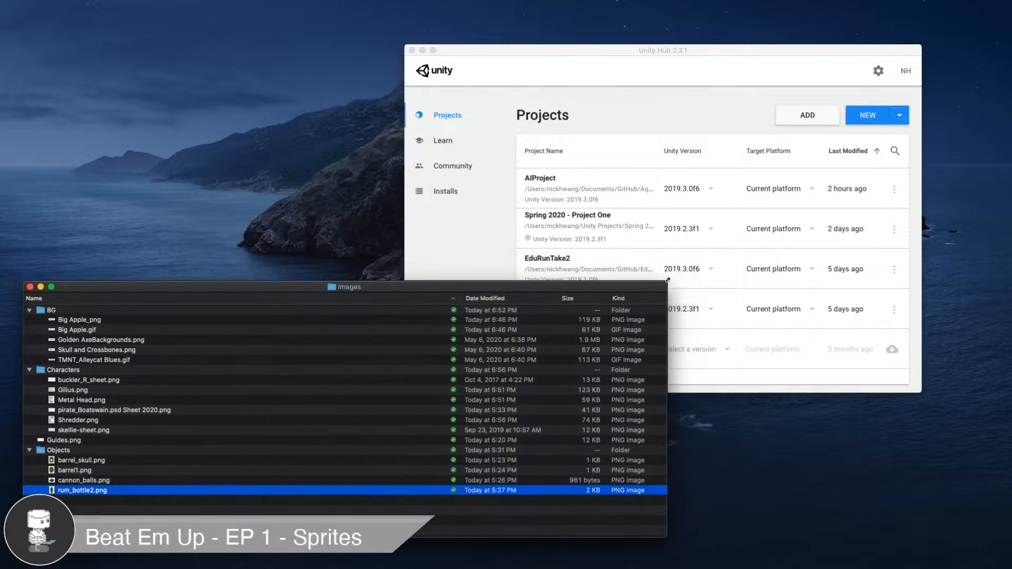
left_click(735, 110)
left_click(858, 113)
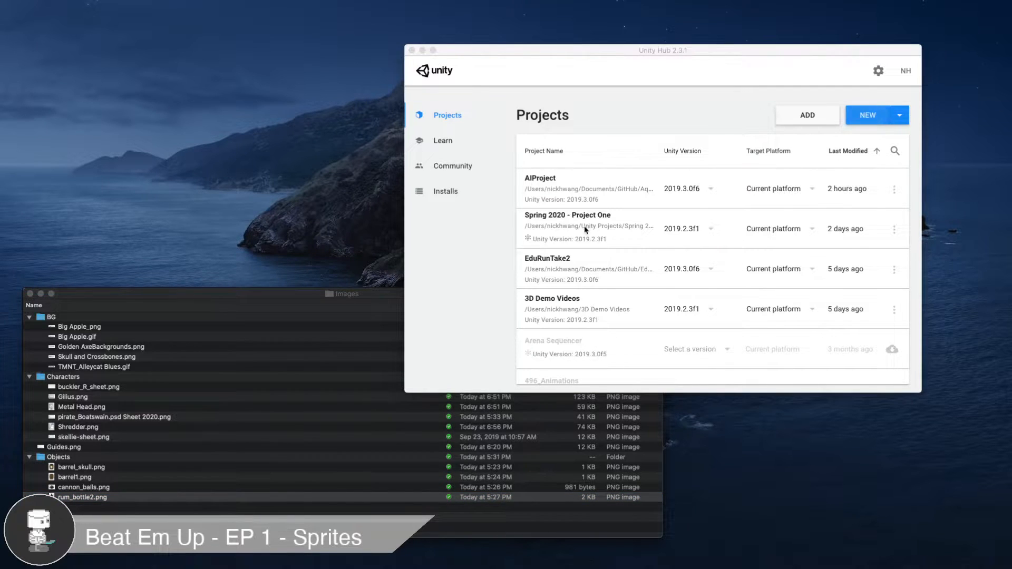
left_click_drag(561, 93, 342, 145)
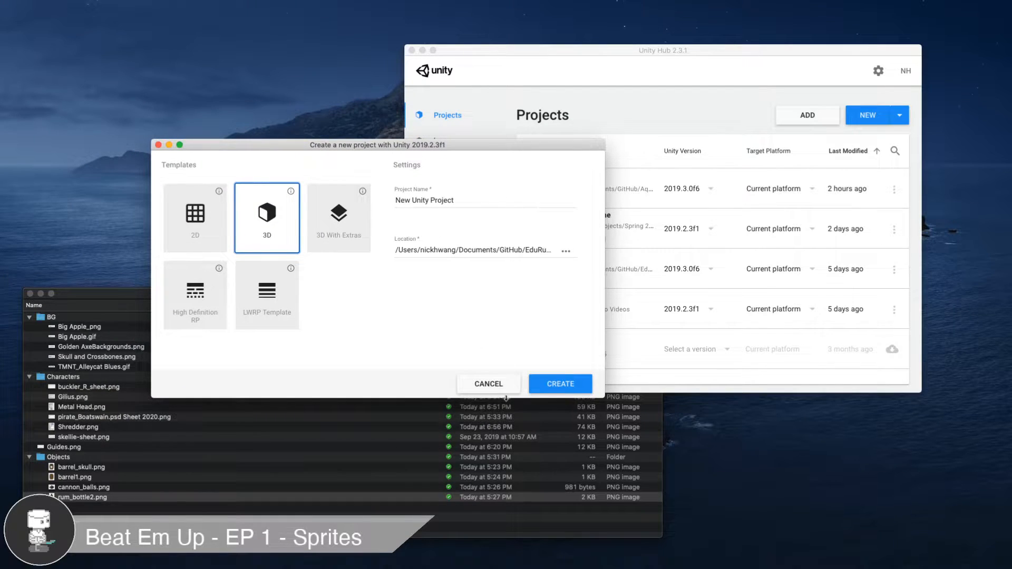
left_click(488, 384)
- Set up a new 2D project with Unity 2019.3.11f1 and name it Beat Em Up Style
left_click(900, 115)
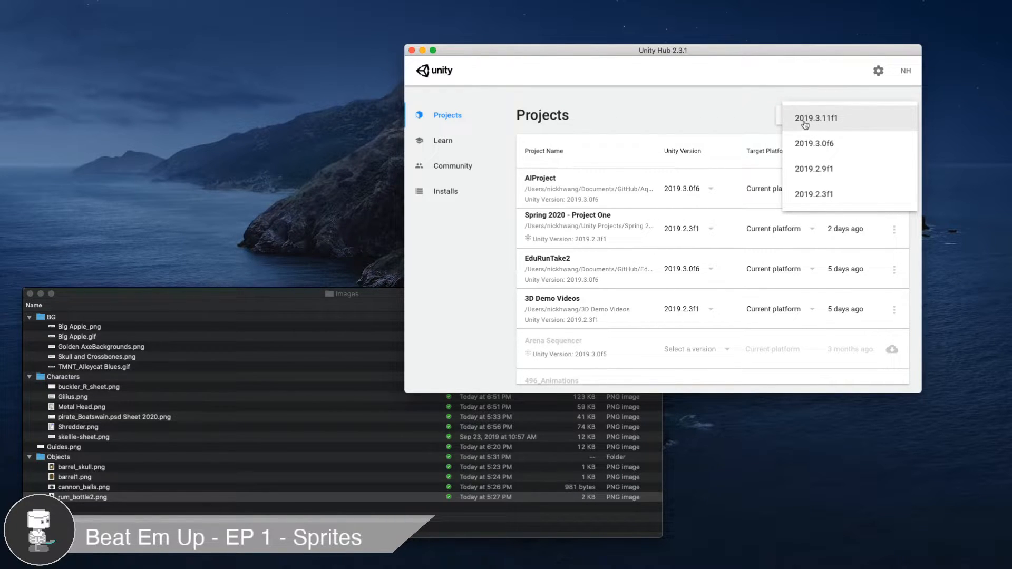
left_click(820, 127)
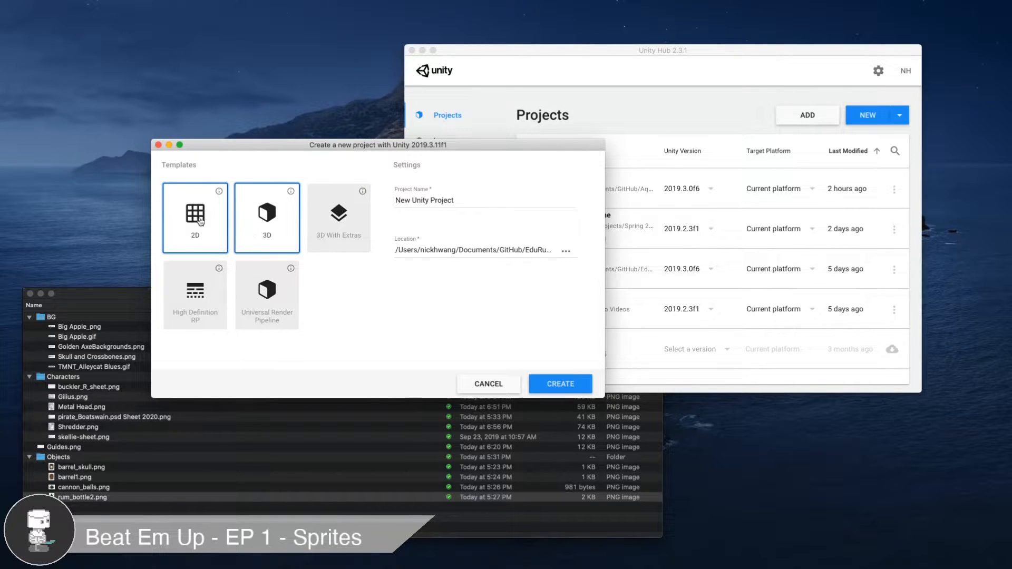
left_click(227, 236)
left_click(411, 204)
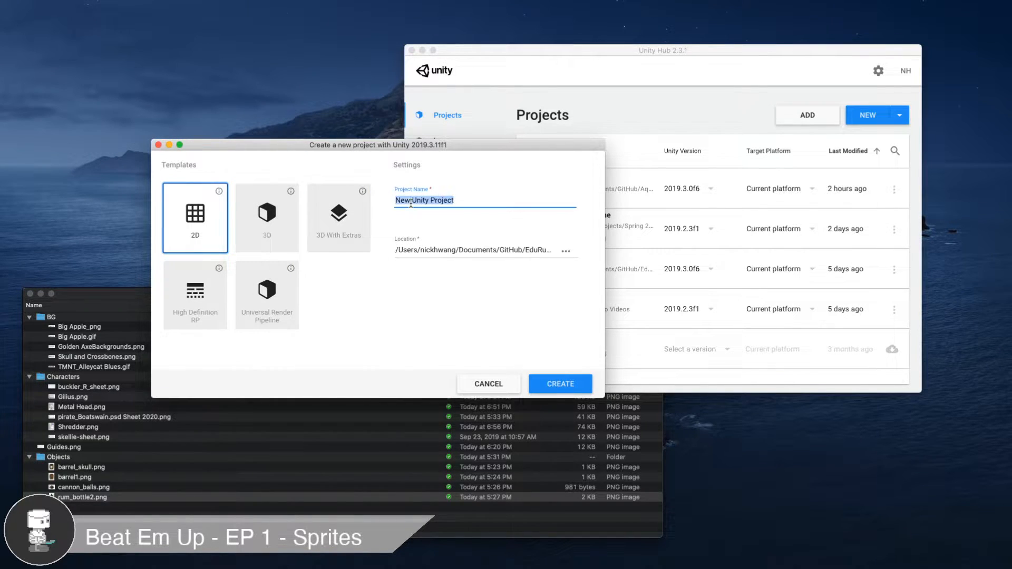
type("Beat Em Up Style")
- Choose the Games folder inside Documents as the project location and create the project
left_click(564, 252)
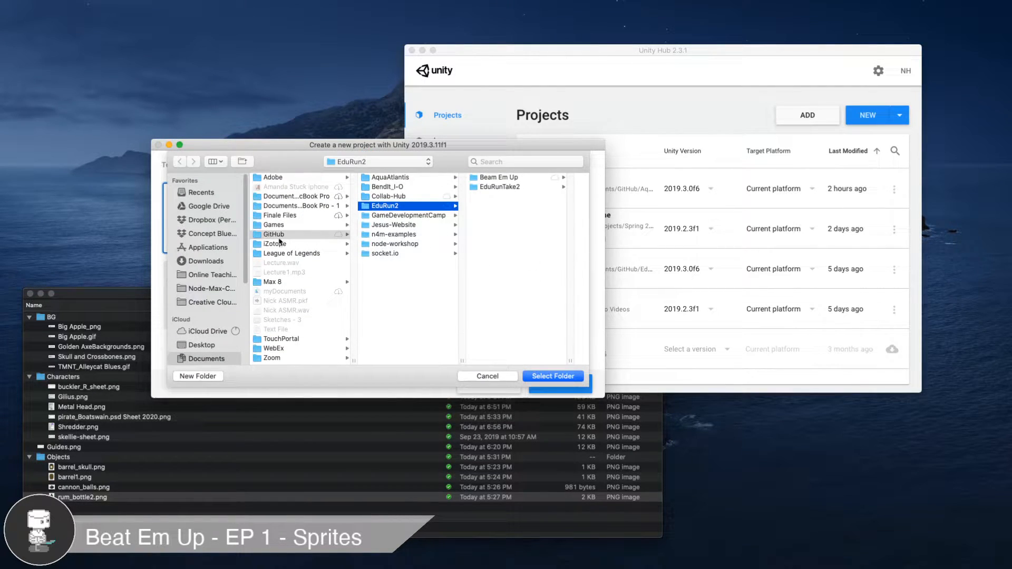
scroll(205, 299, "down", 3)
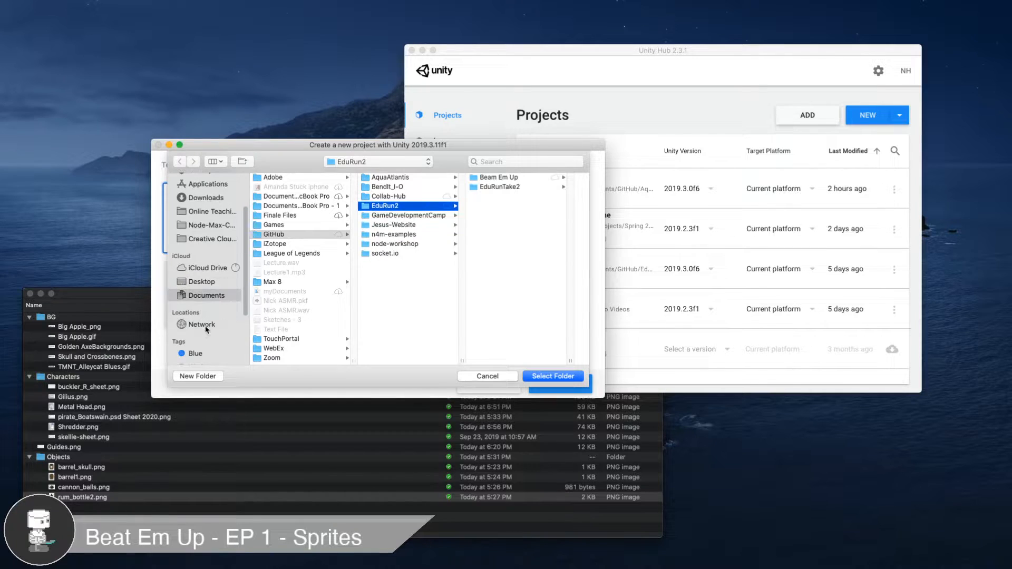
left_click(210, 297)
left_click(273, 226)
key("Return")
left_click(572, 390)
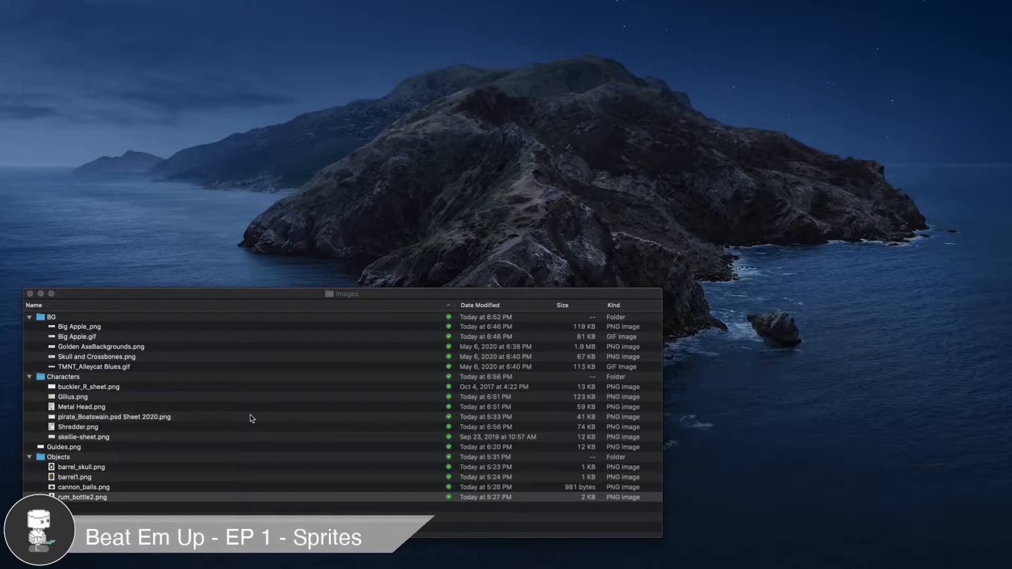
- Resize and reposition the Unity editor window and move the Images folder window so that both stay reachable with the Assets area visible
mouse_move(716, 561)
left_click_drag(1011, 143, 720, 28)
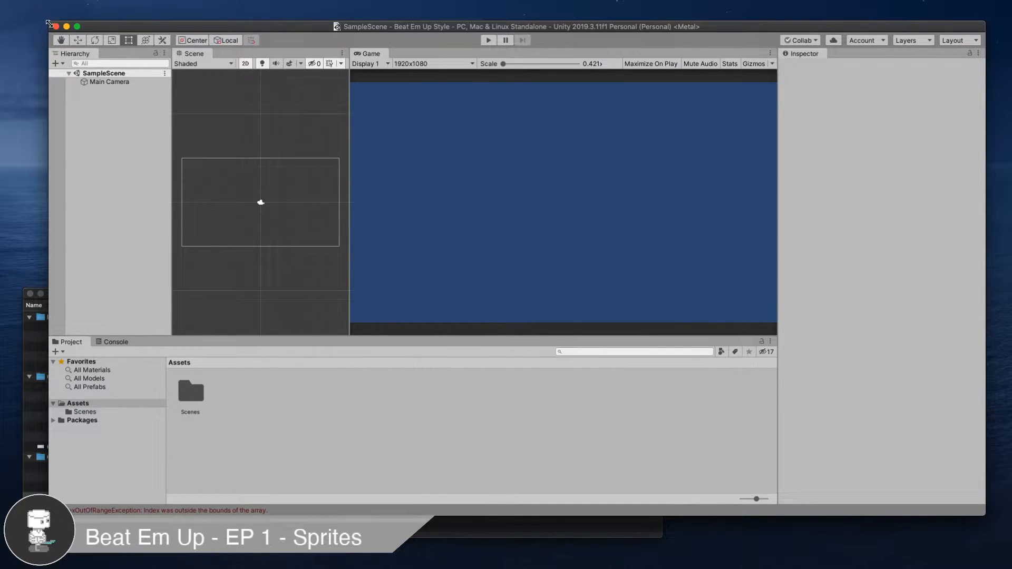
left_click_drag(49, 23, 2, 3)
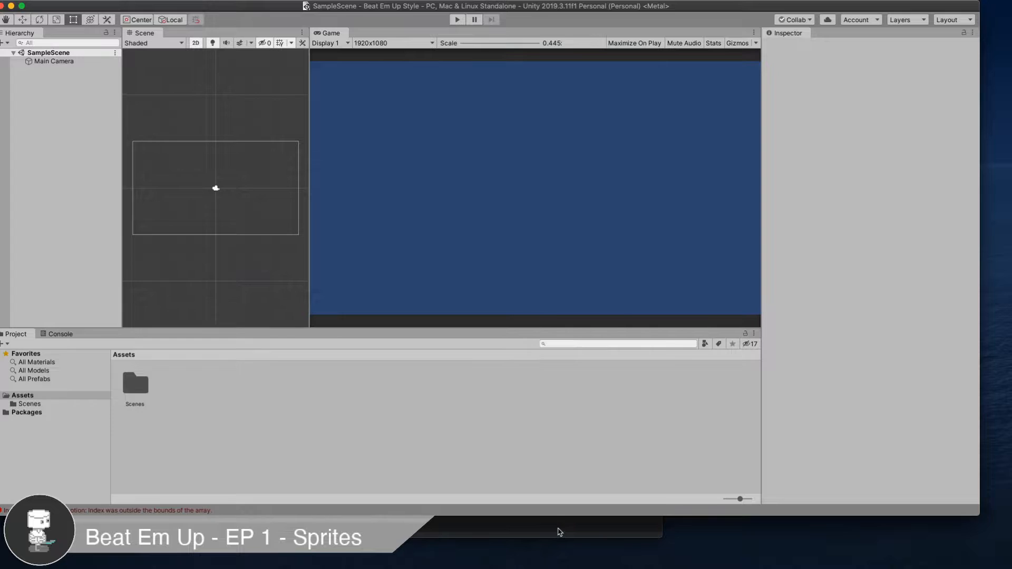
left_click(558, 531)
left_click_drag(208, 297, 401, 304)
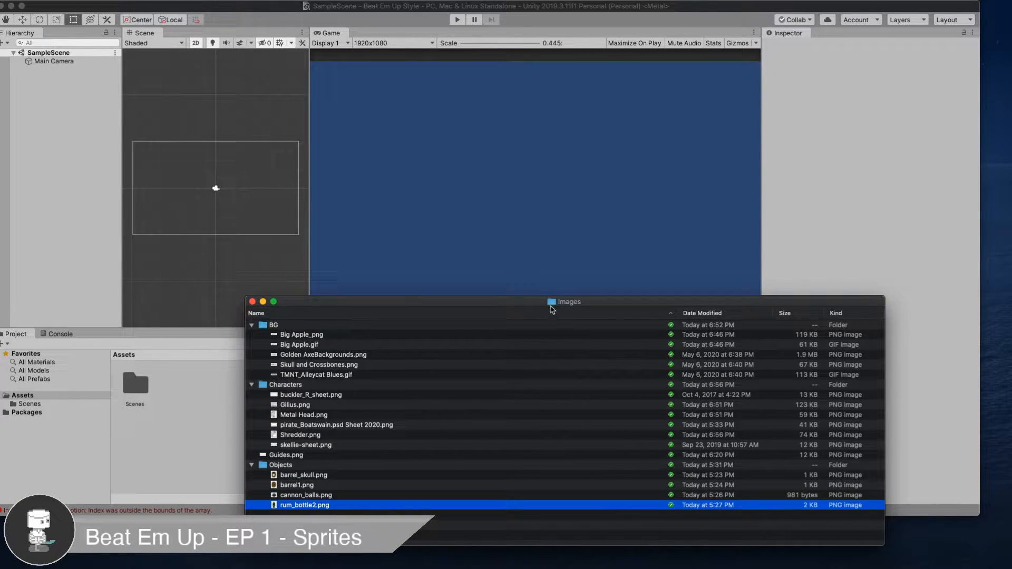
left_click_drag(164, 9, 171, 9)
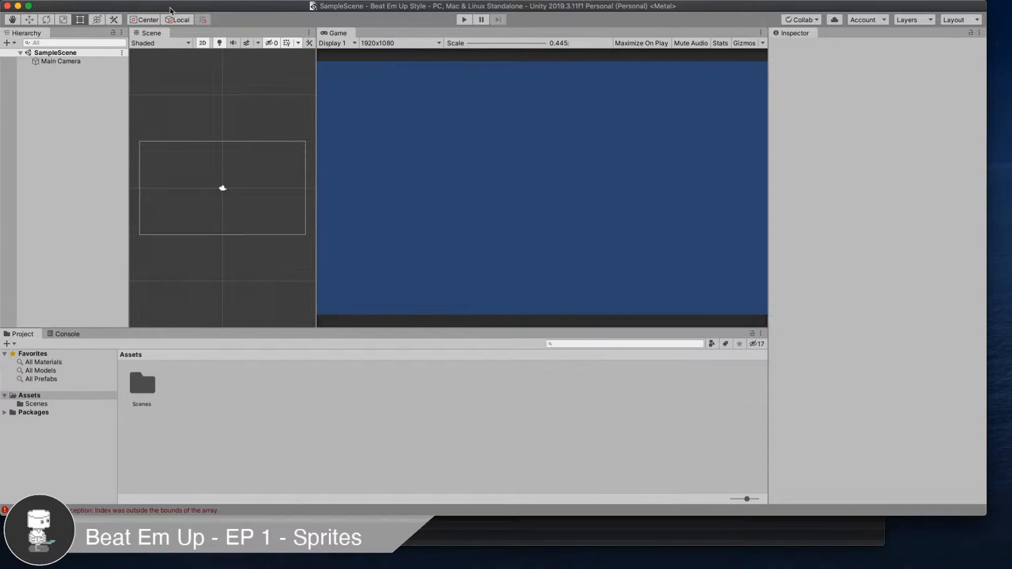
left_click(293, 530)
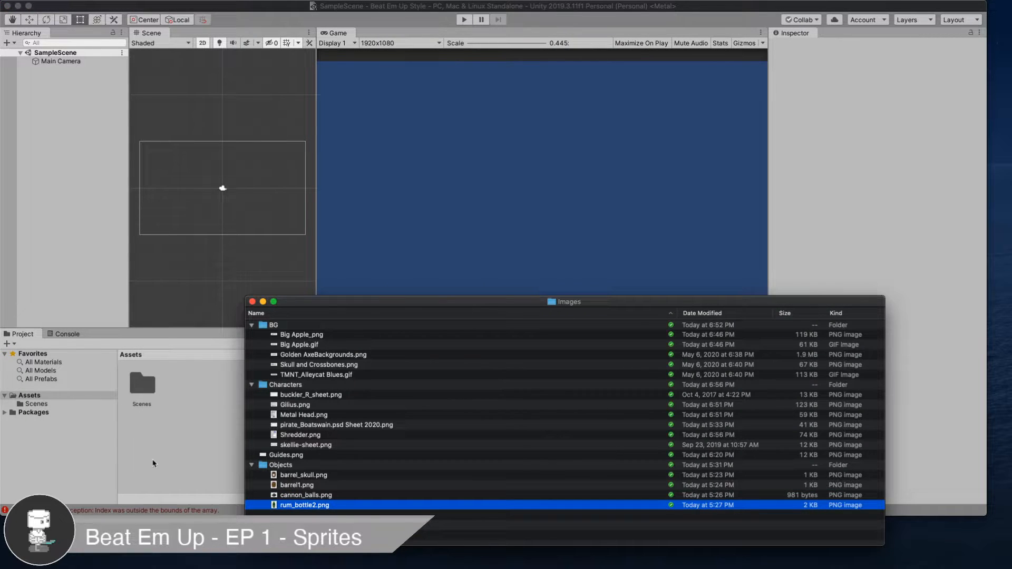
- Import the BG, Characters and Objects folders together with Guides.png from the Images folder into the project's Assets
left_click(79, 134)
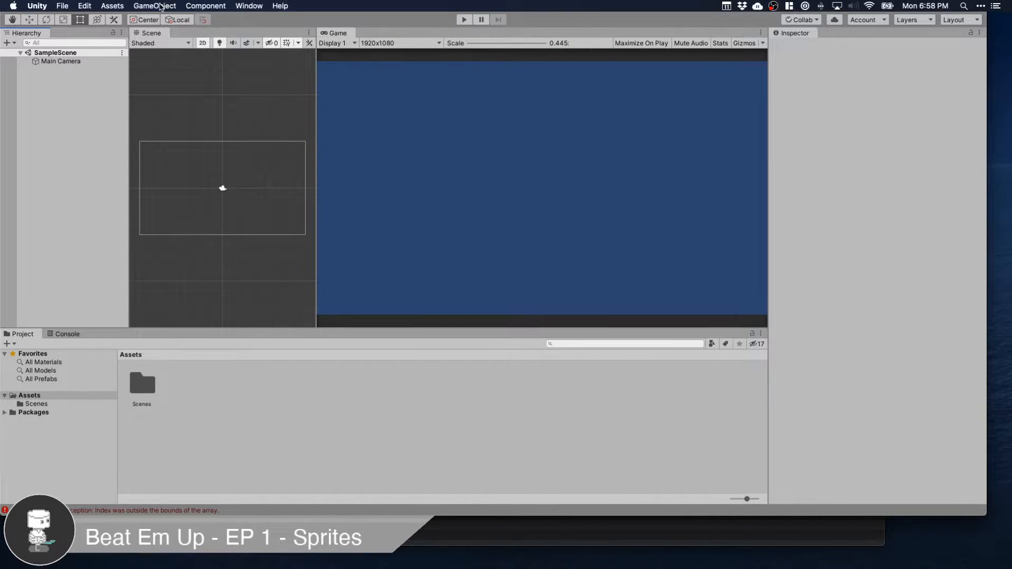
left_click(113, 6)
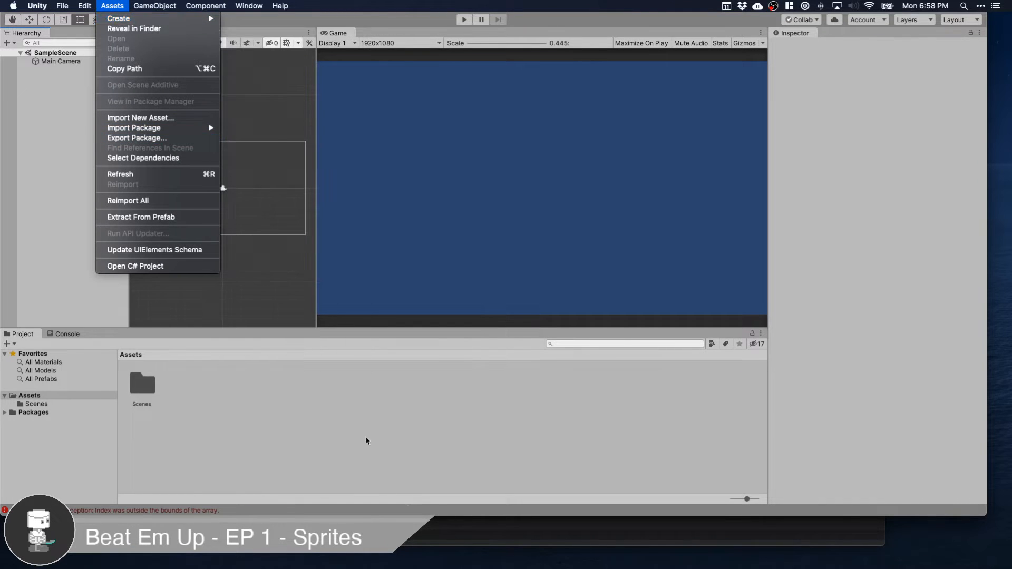
left_click(448, 531)
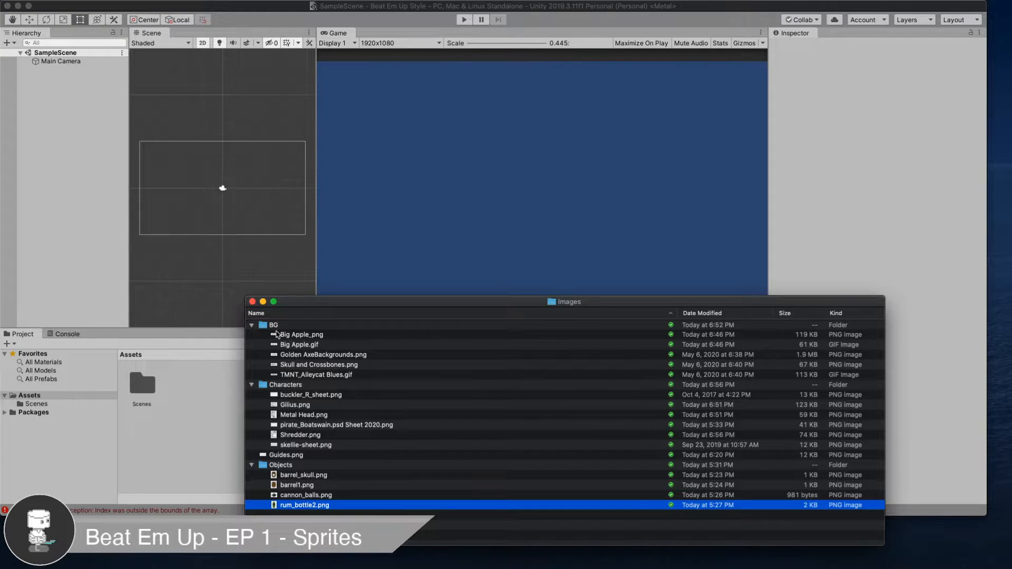
left_click(265, 327)
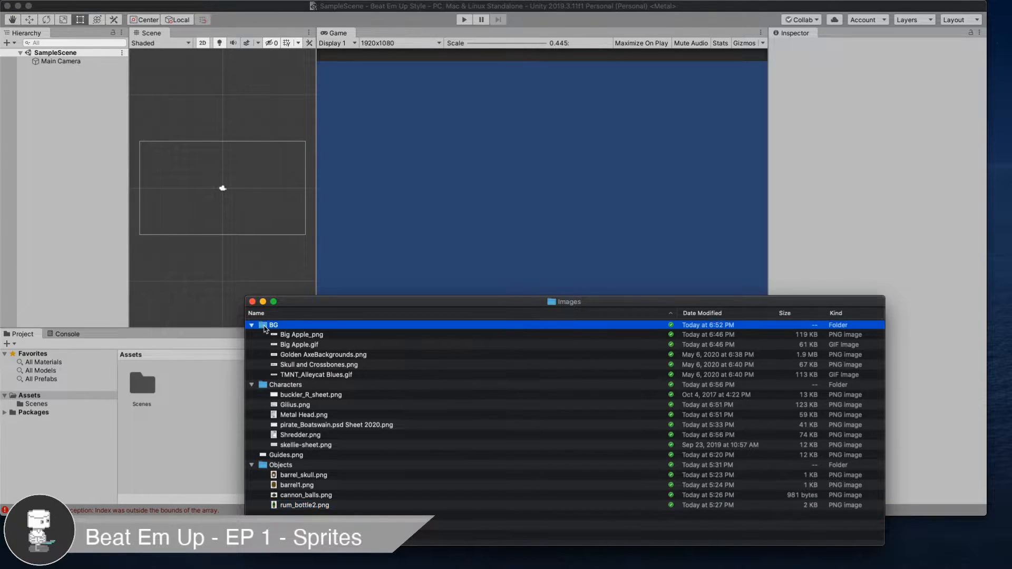
left_click(265, 386, "super")
left_click(266, 457, "super")
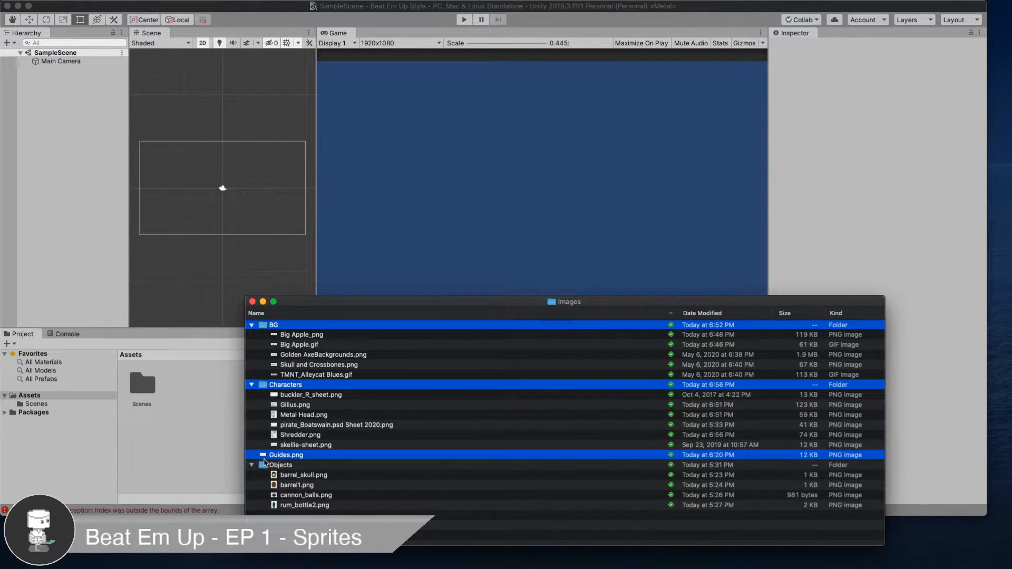
left_click(265, 464, "super")
left_click_drag(261, 326, 175, 407)
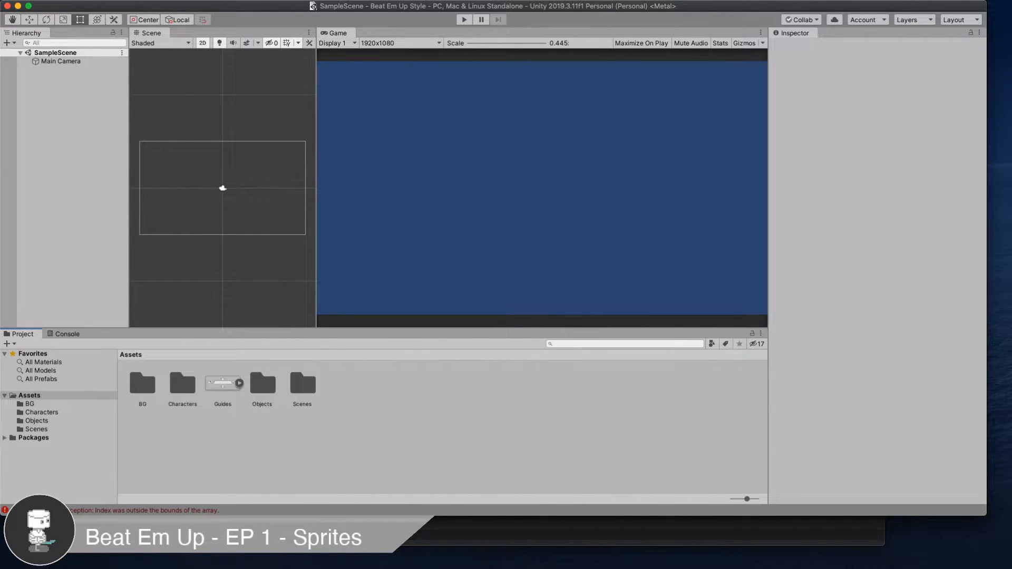
- Preview Guides.png from the Images folder to examine its floor shape and direction arrows, and close the preview
left_click(369, 531)
left_click(346, 424)
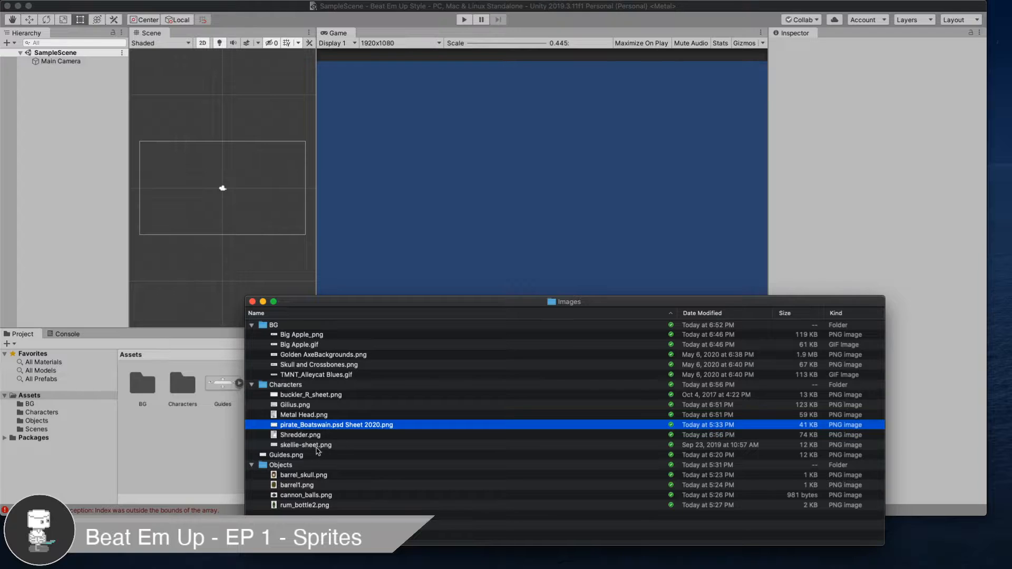
left_click(337, 455)
key("space")
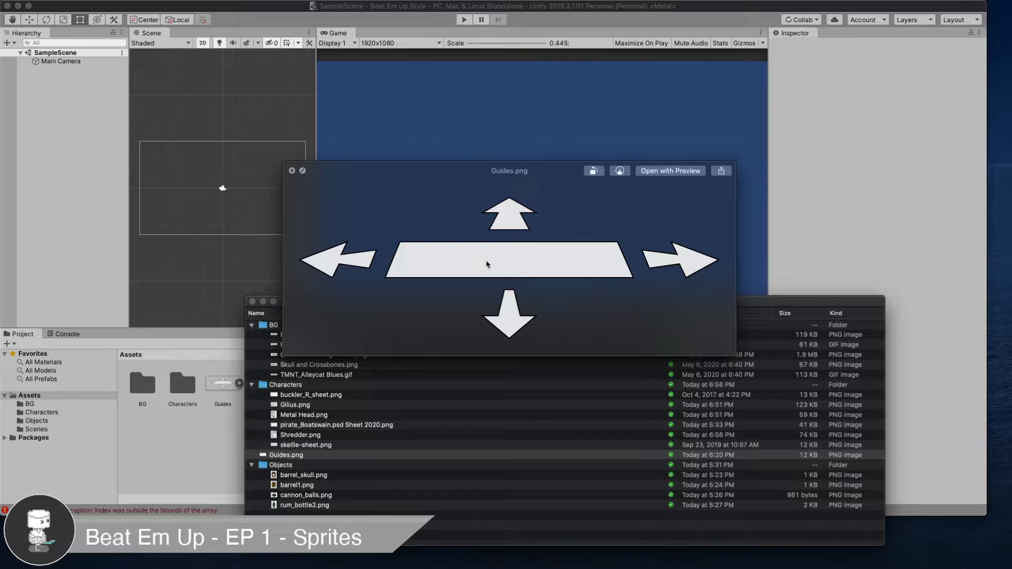
left_click(292, 170)
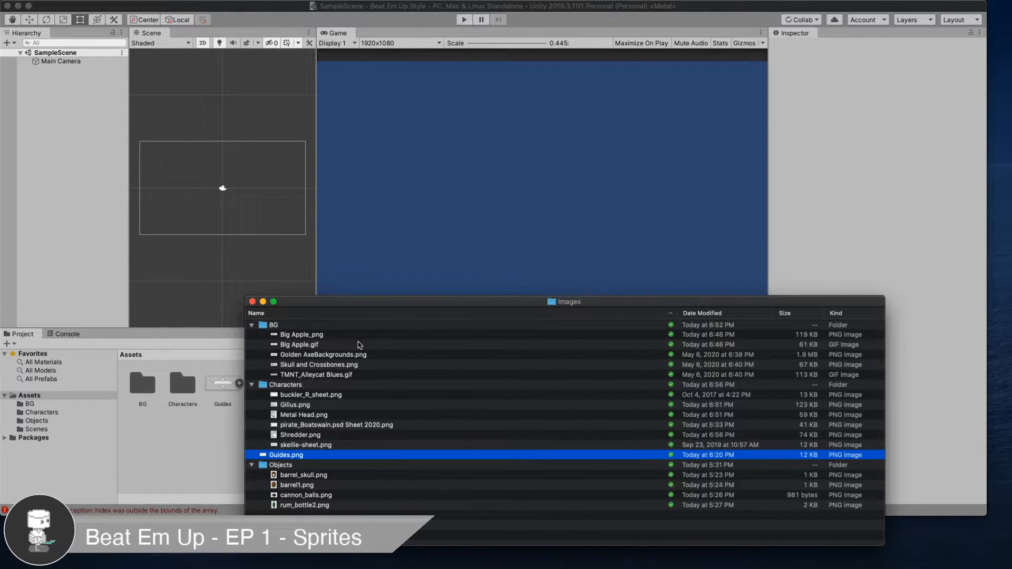
- Open the BG assets folder in Unity and inspect the import settings and contained sprite of the Big Apple GIF
left_click(175, 420)
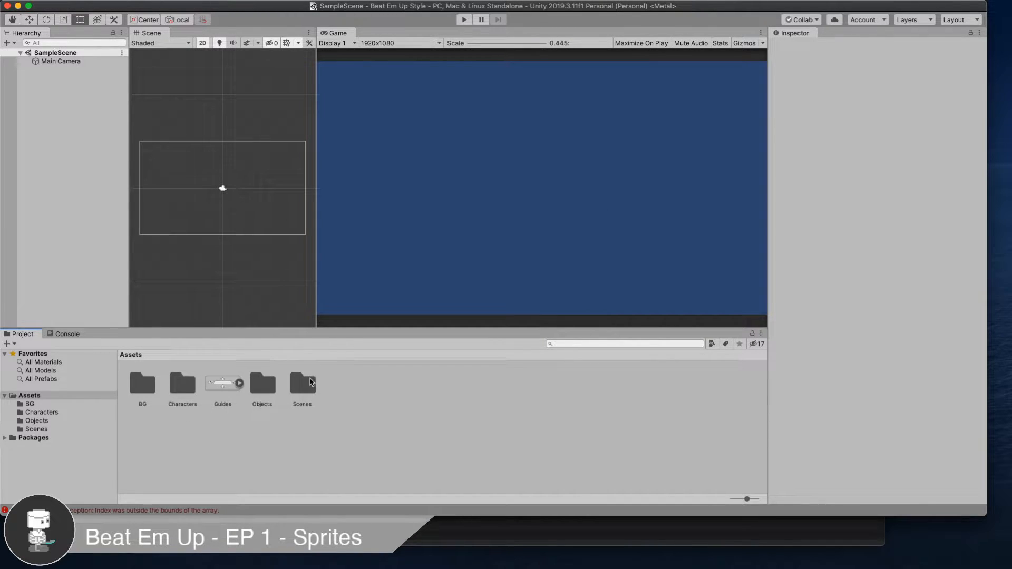
double_click(144, 385)
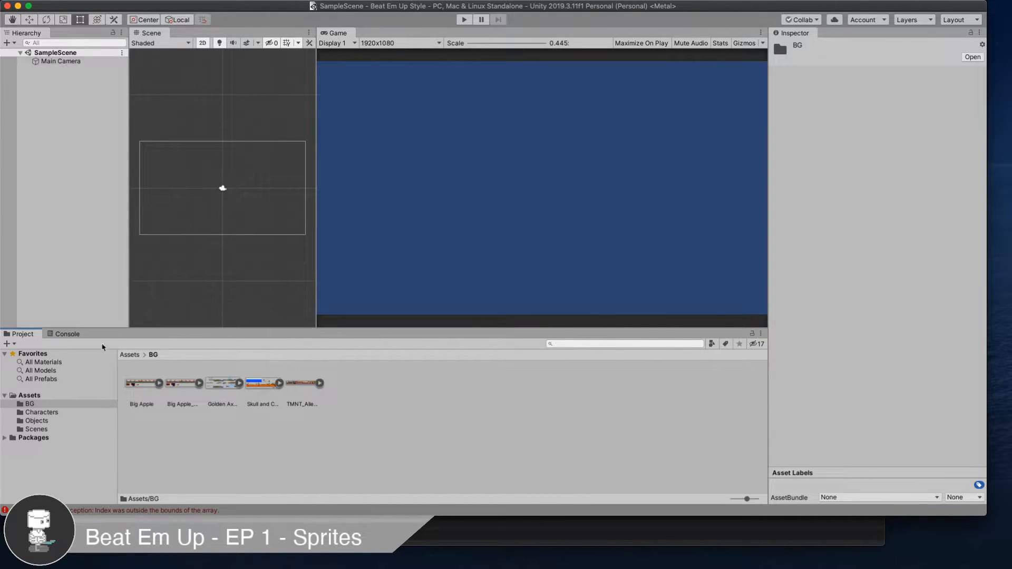
left_click(140, 387)
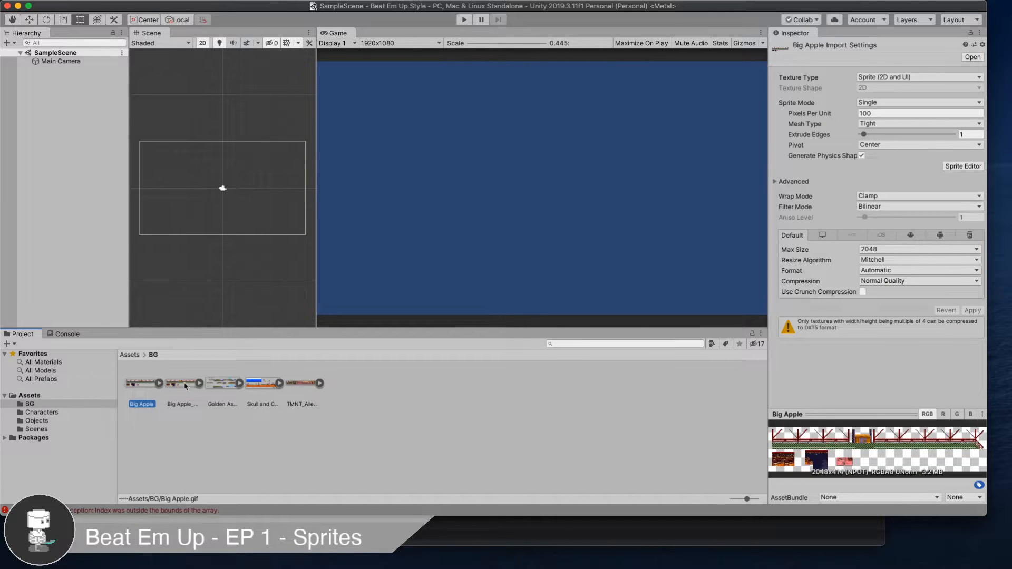
left_click(159, 383)
left_click(180, 383)
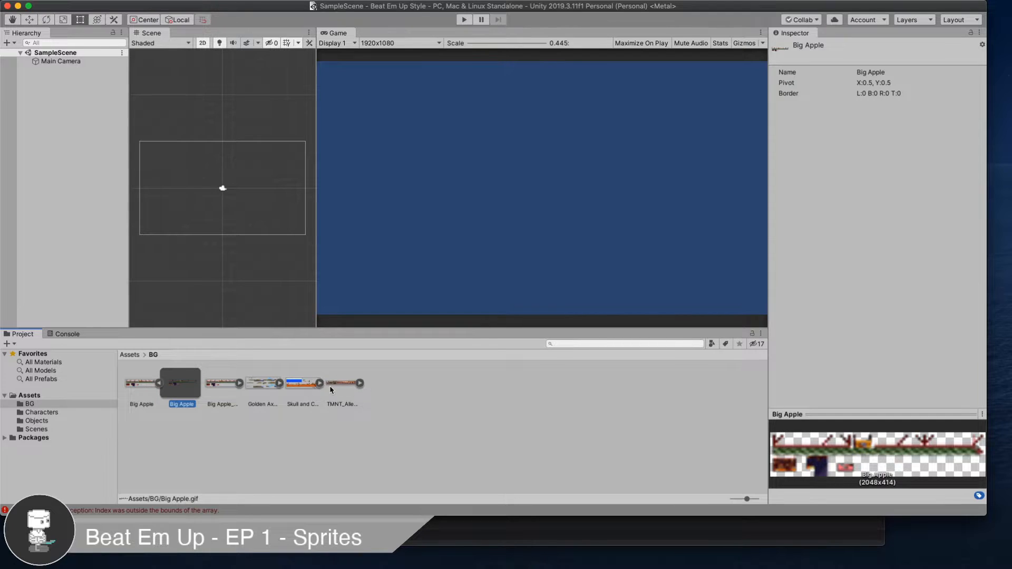
- Set the sprite mode of the Skull and Crossbones background to Multiple and apply the import settings
left_click(304, 391)
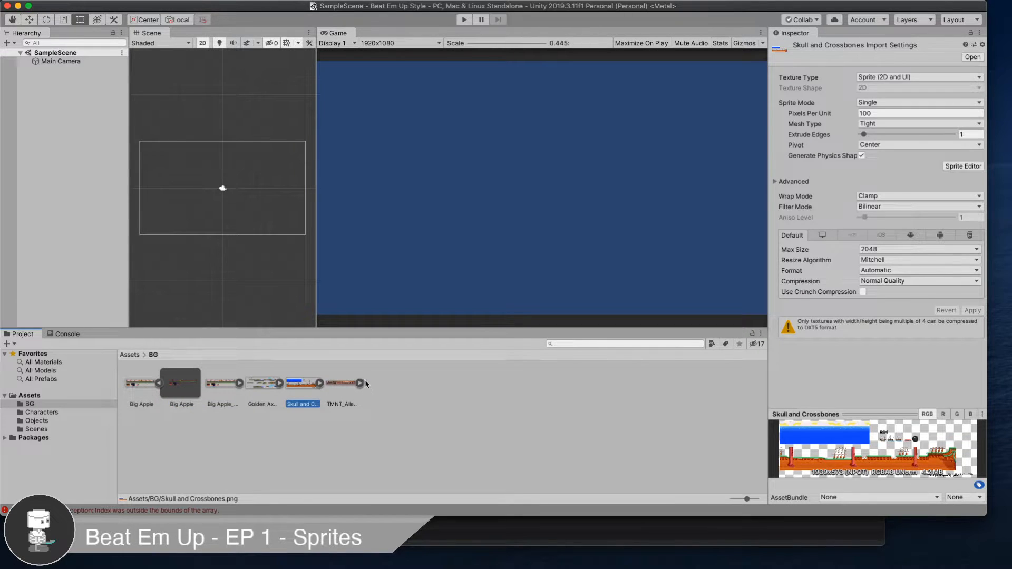
left_click(919, 103)
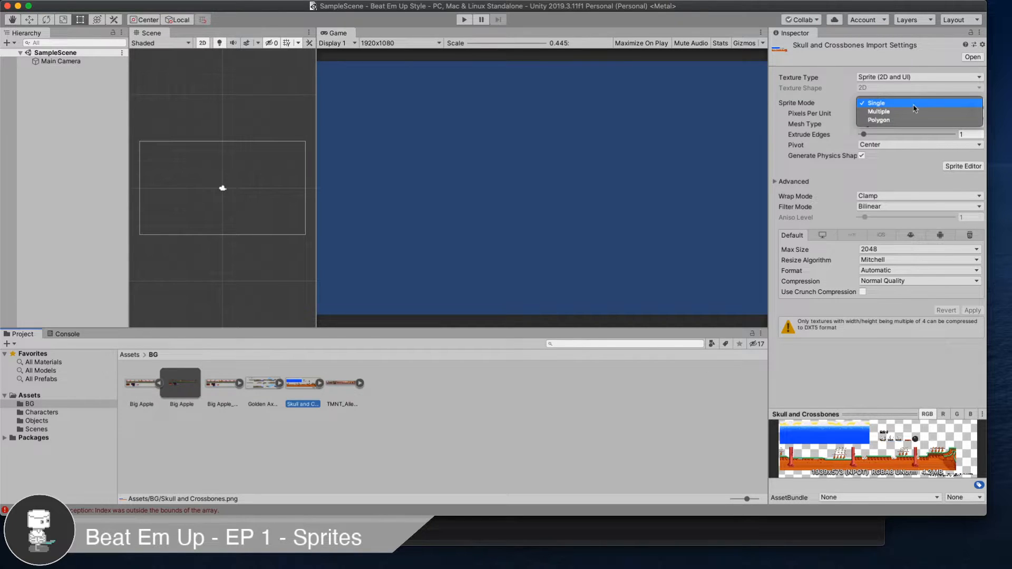
left_click(899, 113)
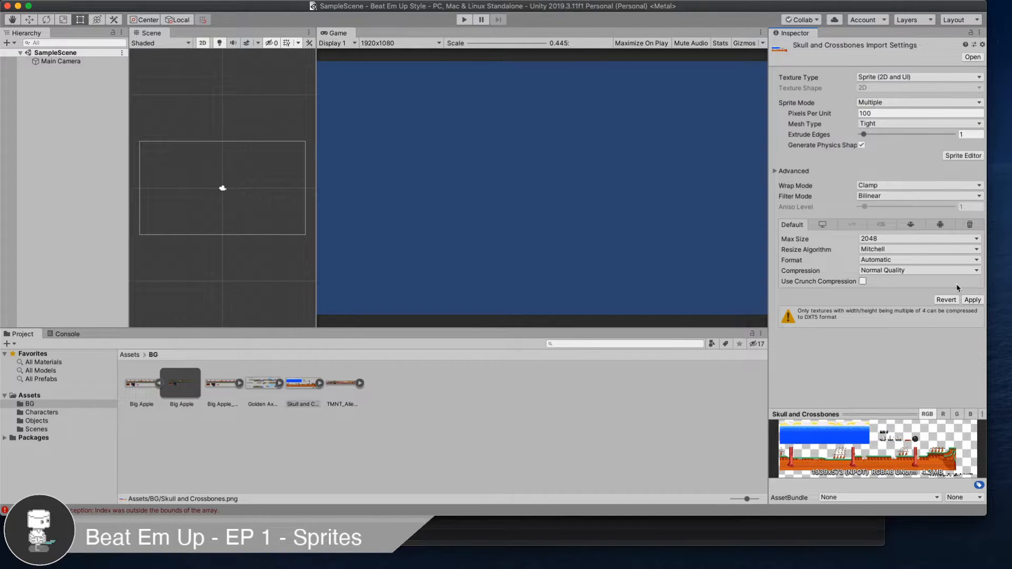
left_click(973, 301)
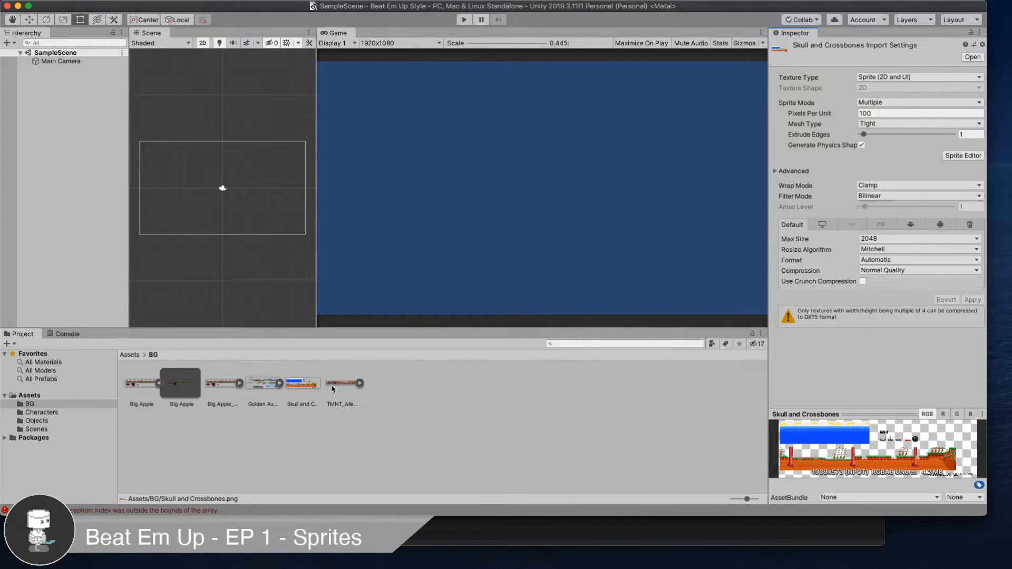
- Open the Skull and Crossbones background in the Sprite Editor, enlarging the editor window so the whole sheet fits in view
left_click(959, 156)
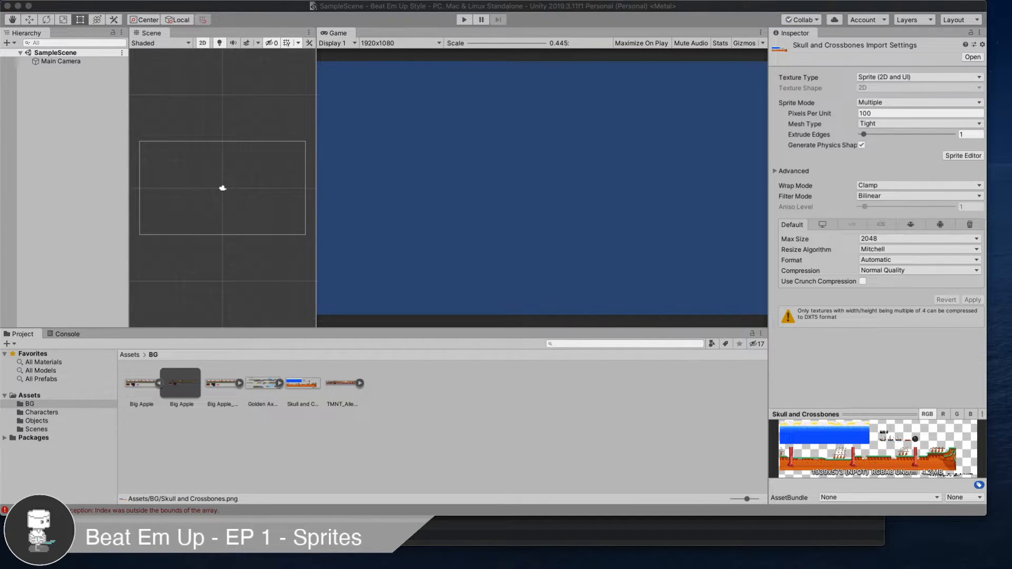
left_click_drag(325, 363, 763, 417)
left_click(706, 79)
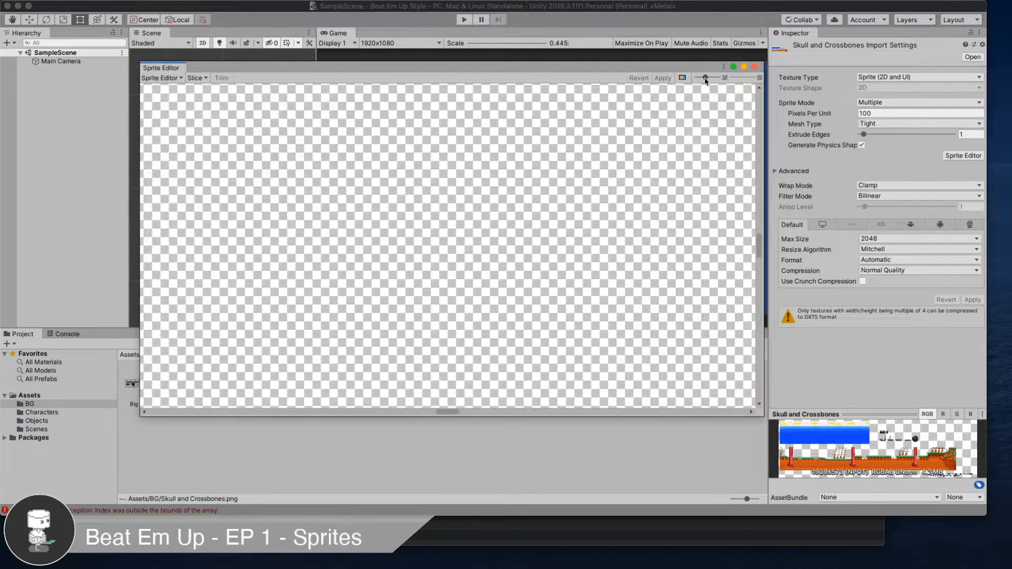
left_click_drag(706, 80, 697, 81)
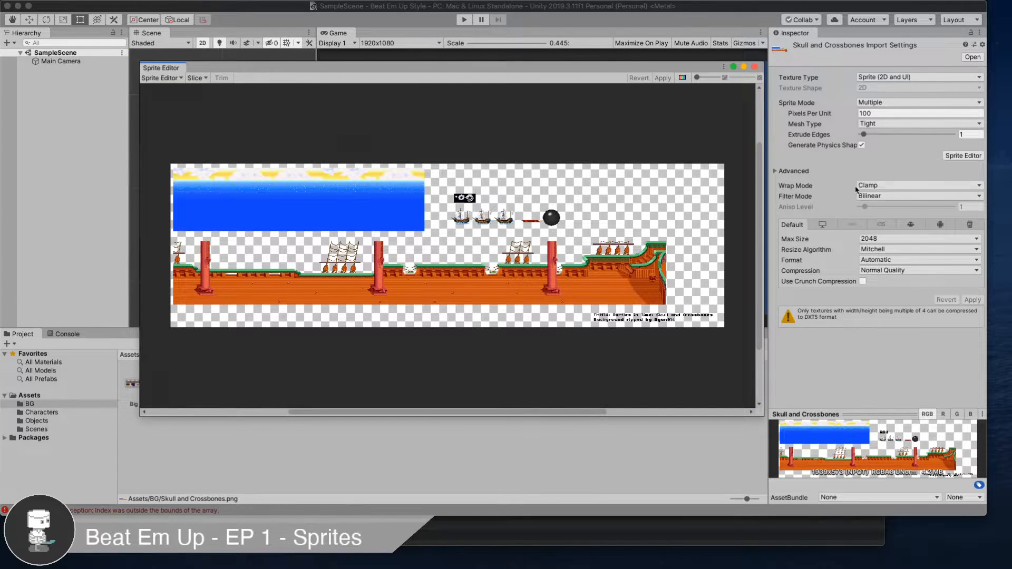
- Slice the Skull and Crossbones sheet with the Automatic type, Center pivot and Delete Existing method
left_click(195, 79)
left_click(297, 89)
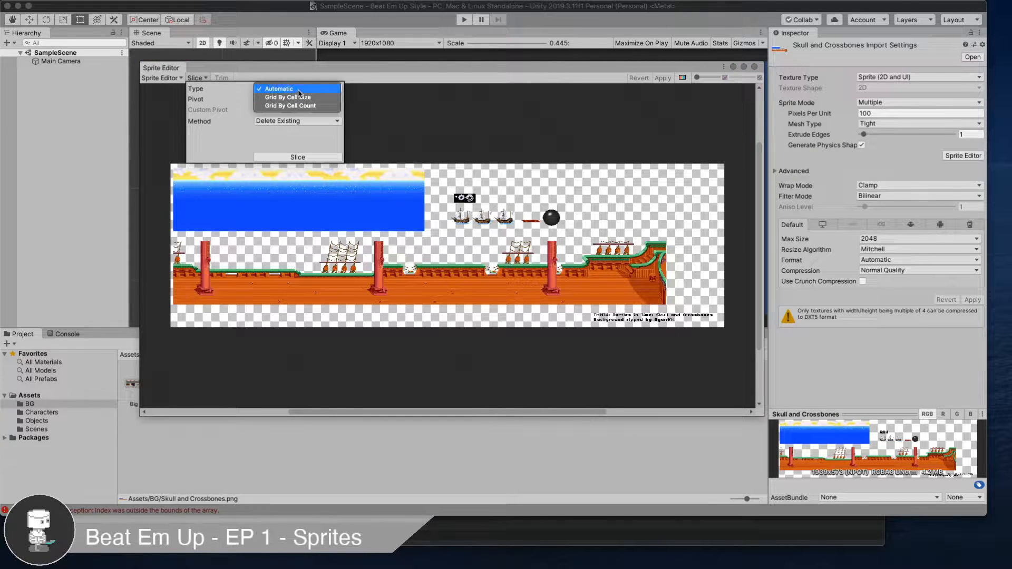
left_click(298, 90)
left_click(298, 157)
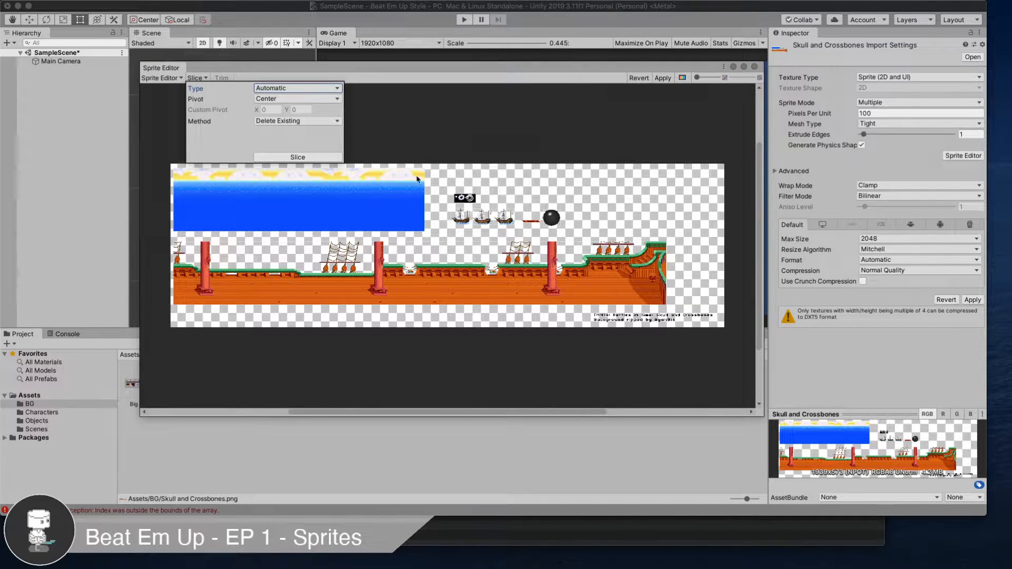
- Check the Skull and Crossbones sheet's alpha channel, apply the slicing and close the Sprite Editor
left_click(419, 112)
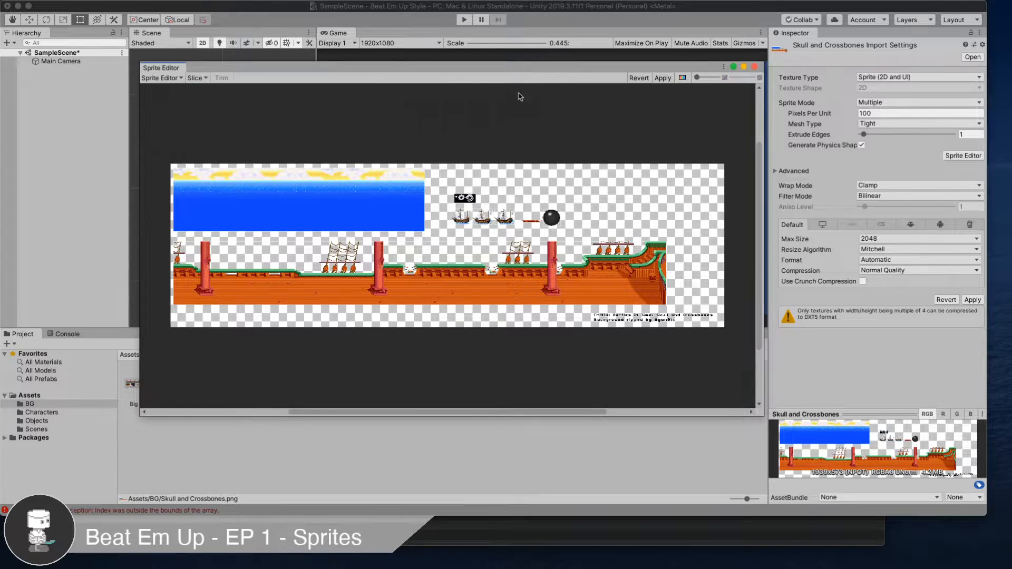
left_click(683, 78)
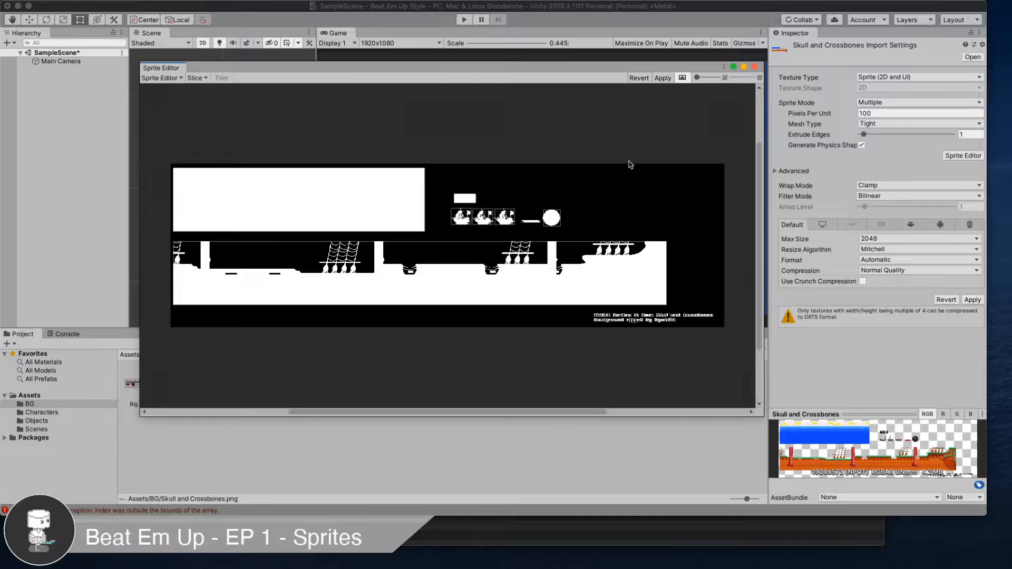
left_click(683, 77)
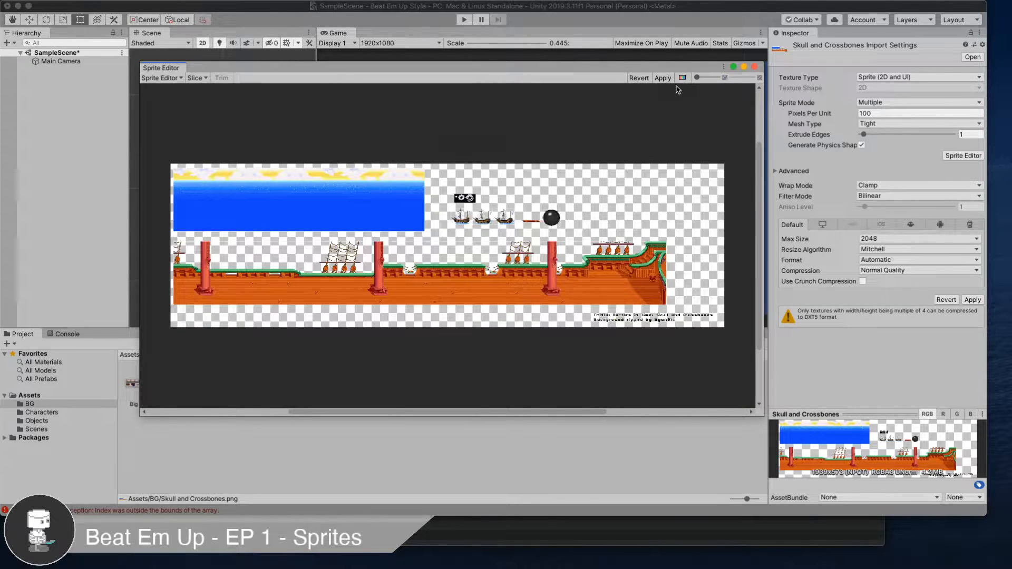
left_click(664, 78)
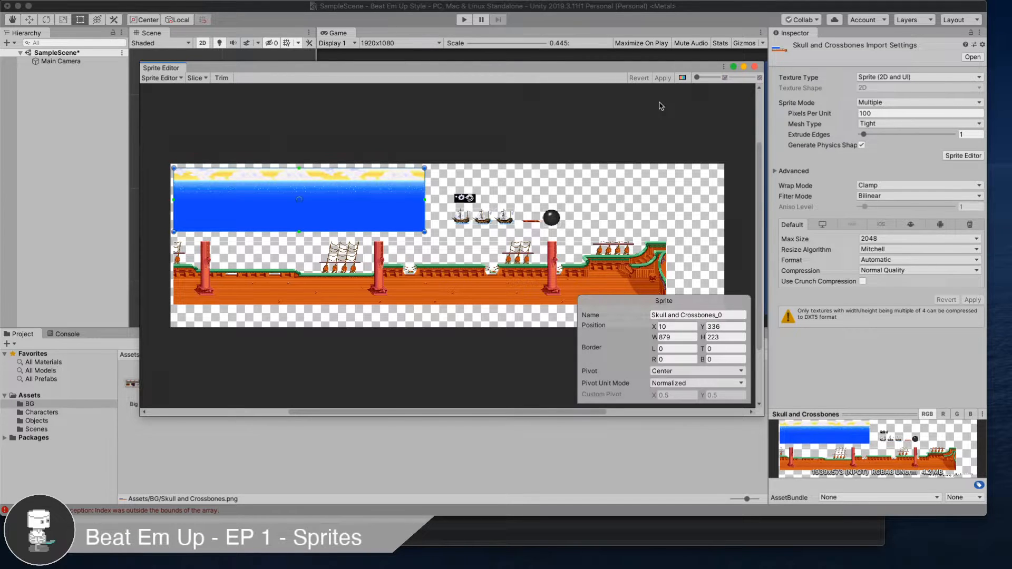
left_click(755, 67)
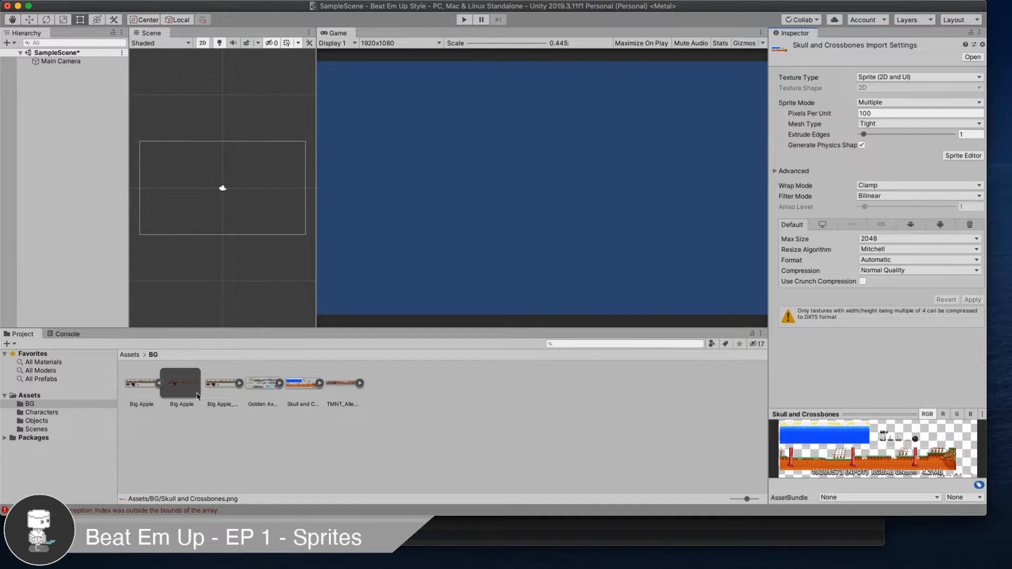
- Expand the Skull and Crossbones asset in the BG folder and look through its sliced sprites
left_click(316, 384)
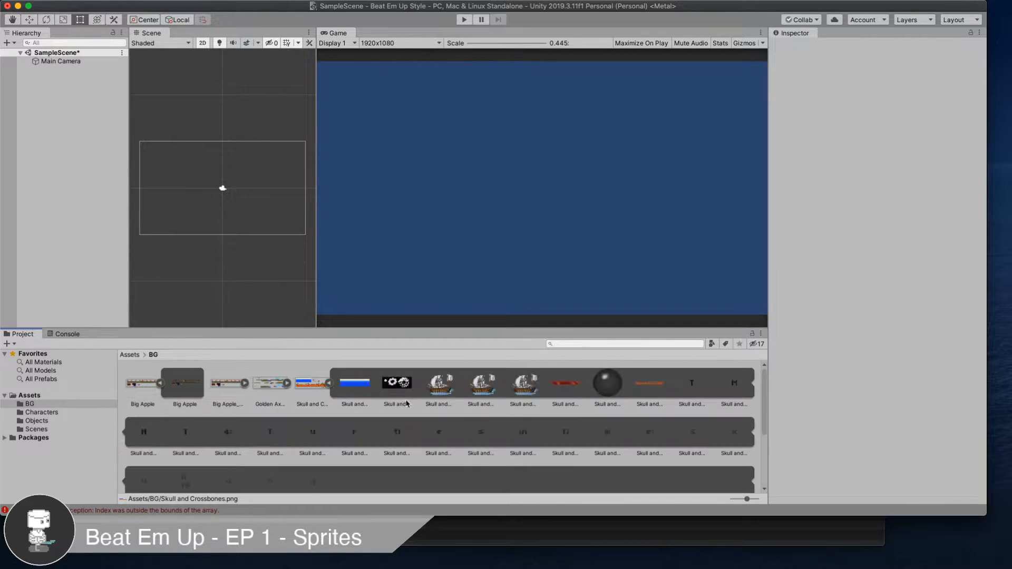
scroll(712, 441, "down", 5)
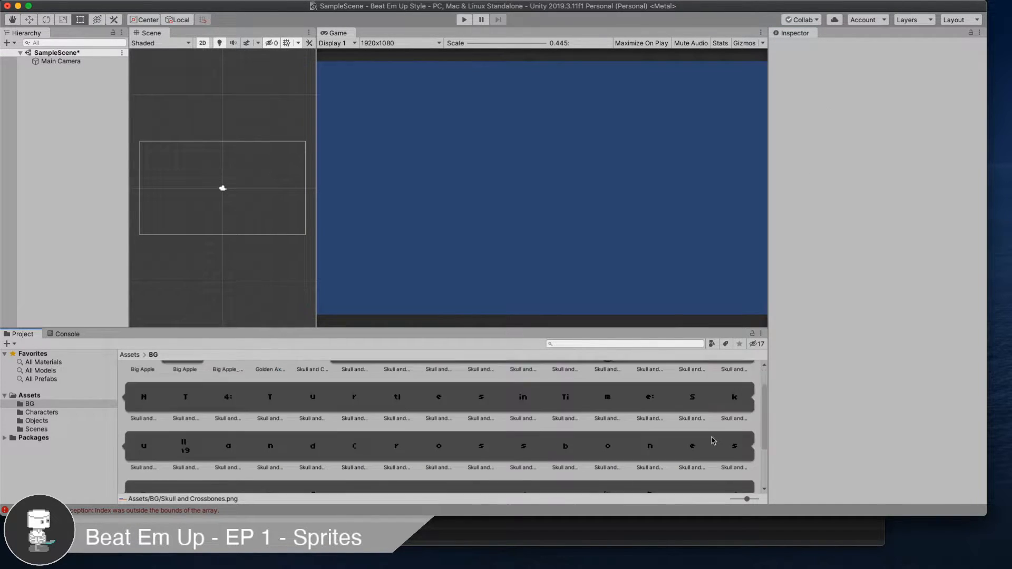
scroll(713, 441, "up", 4)
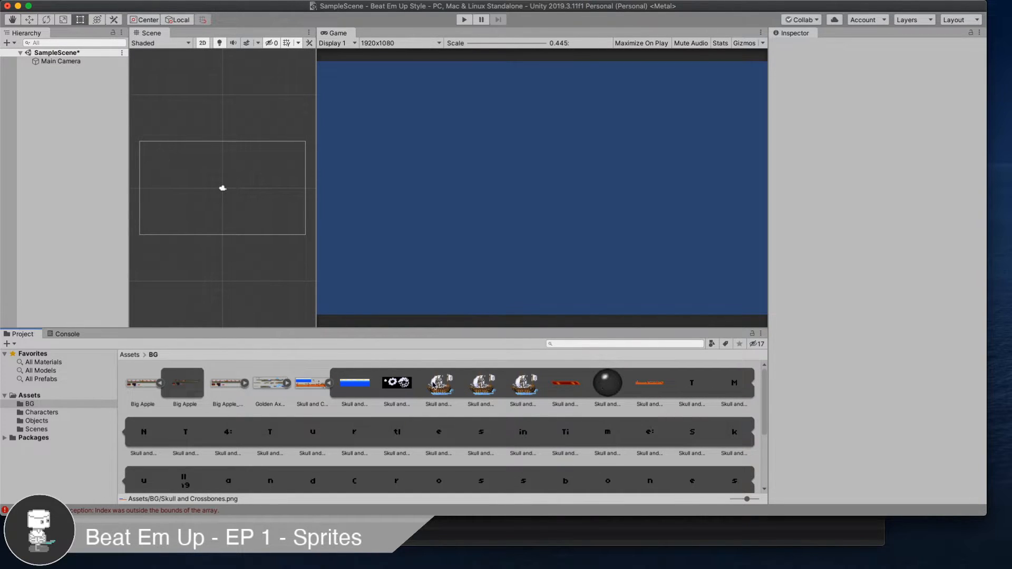
- Place the sliced sky-and-sea sprite in the scene, widen the Scene view and move the sprite to about X -2.67, Y 3.72
left_click(363, 385)
left_click_drag(376, 373, 266, 192)
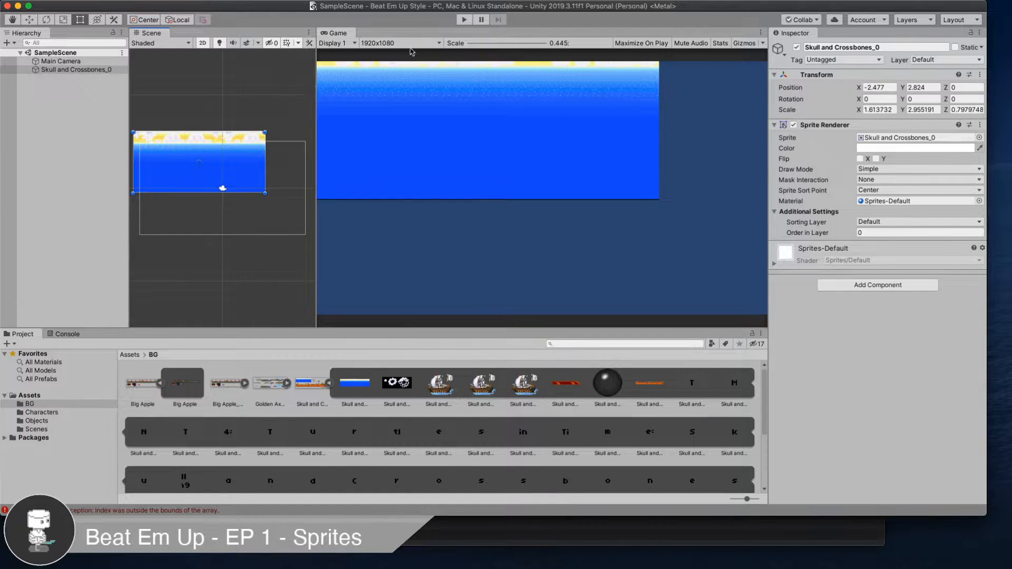
left_click_drag(316, 89, 404, 86)
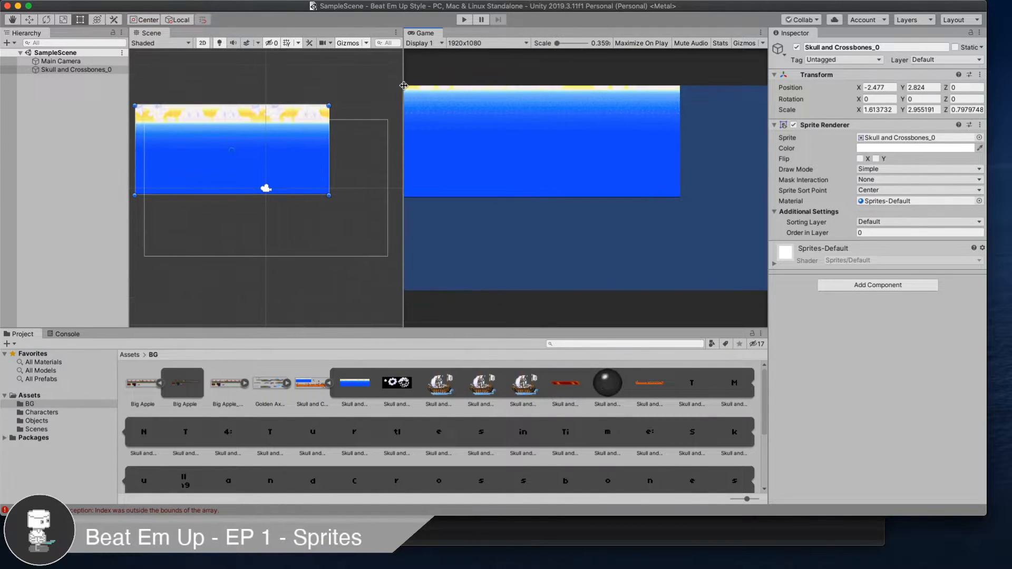
left_click_drag(306, 154, 296, 141)
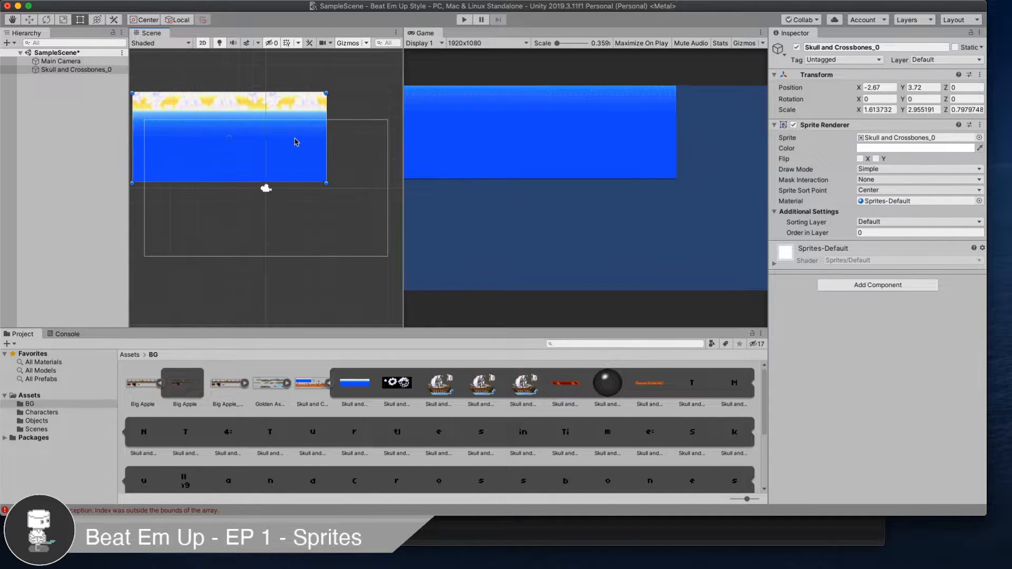
- Examine the Game view's resolution presets and the options for adding a custom fixed resolution or aspect ratio, keeping 1920x1080
left_click(477, 43)
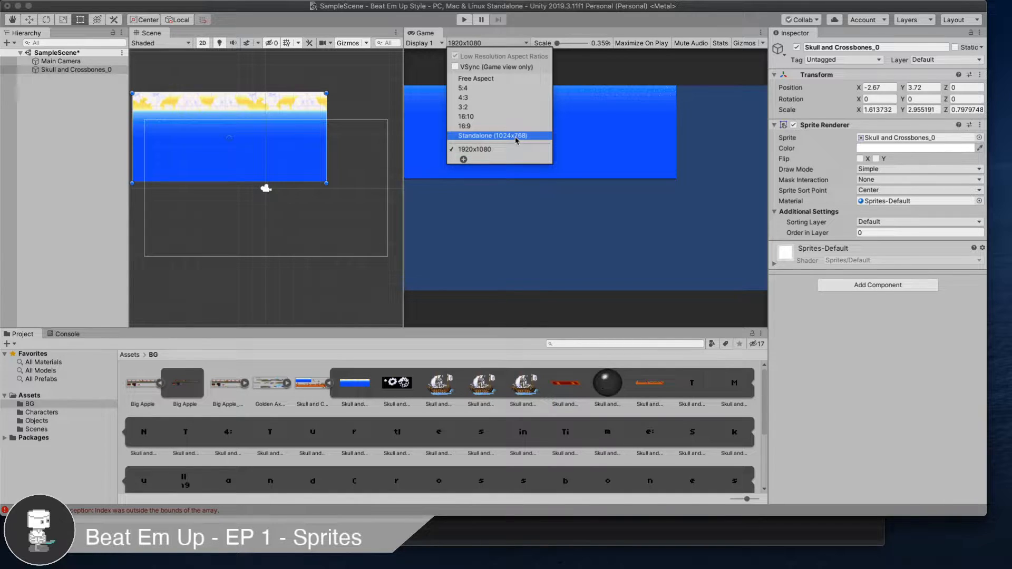
left_click(505, 39)
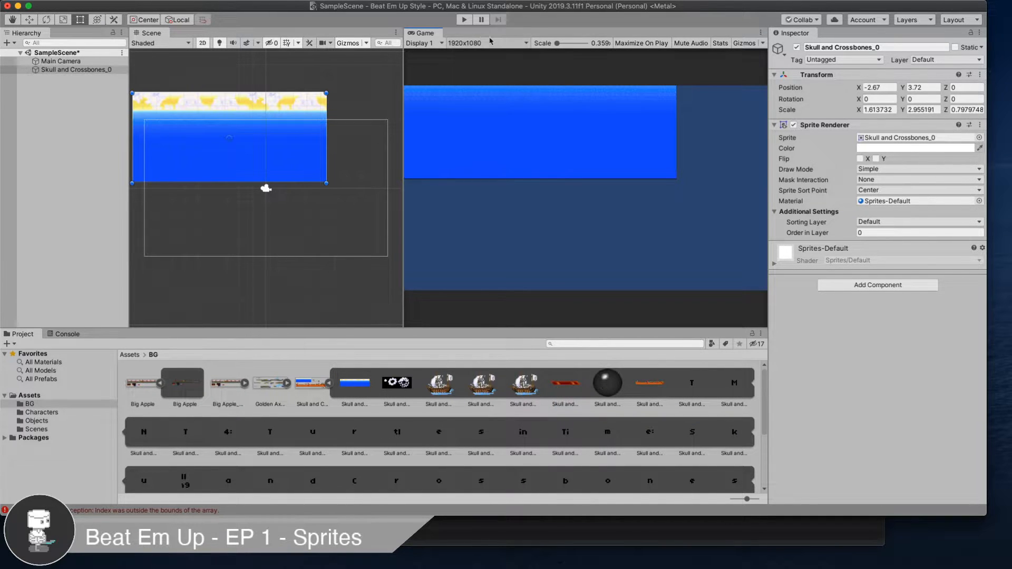
left_click(483, 44)
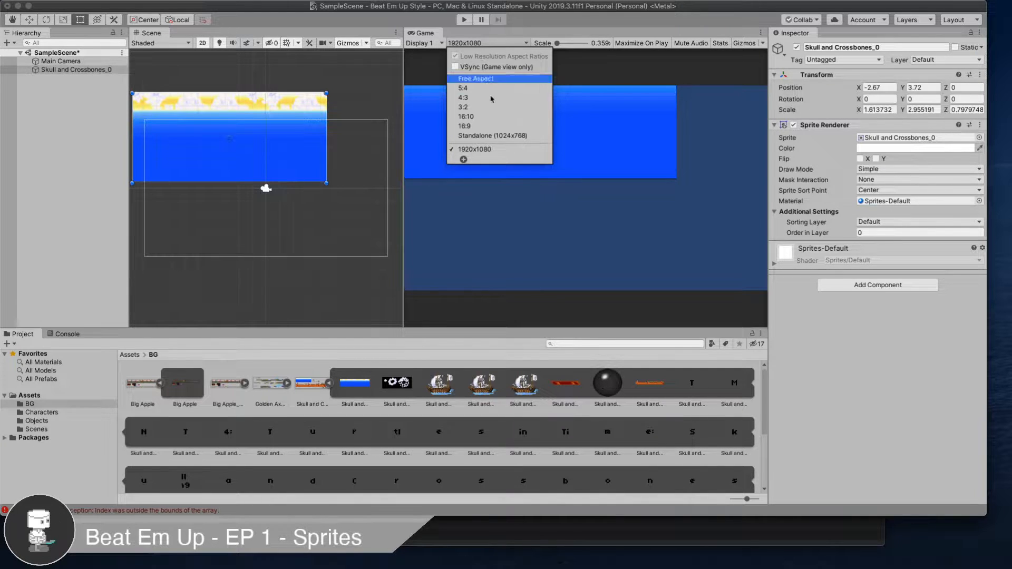
left_click(464, 159)
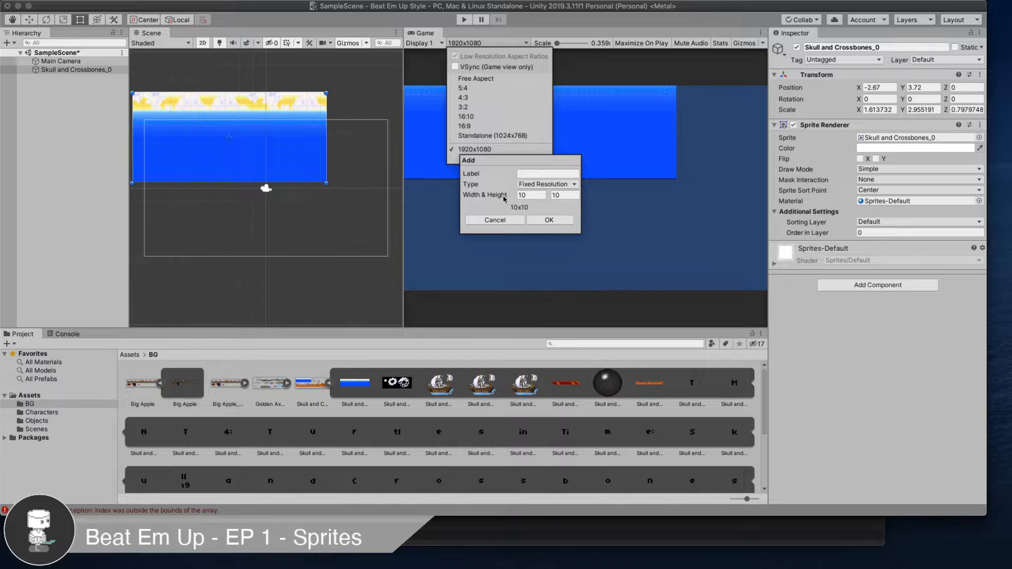
left_click(538, 184)
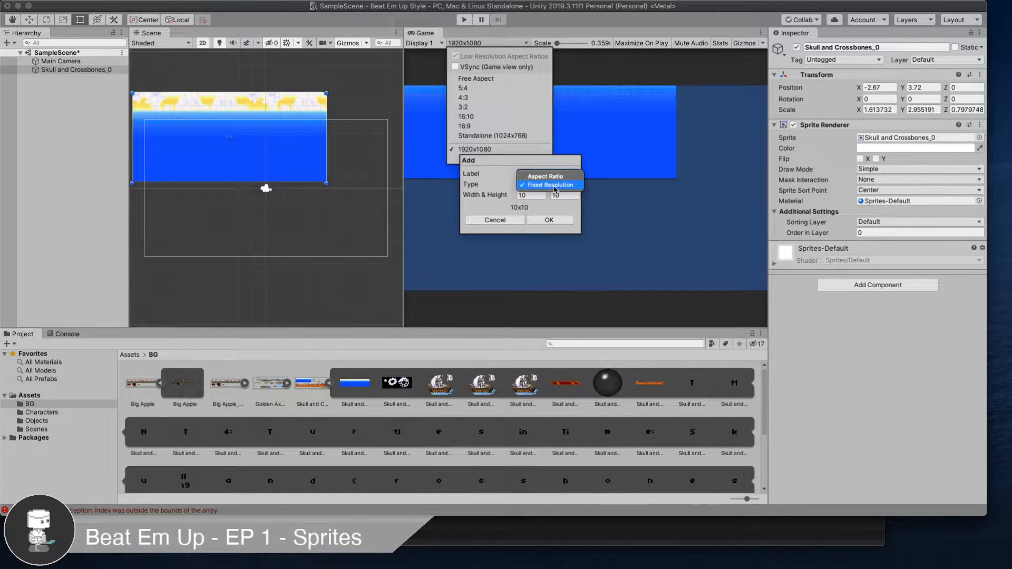
left_click(543, 176)
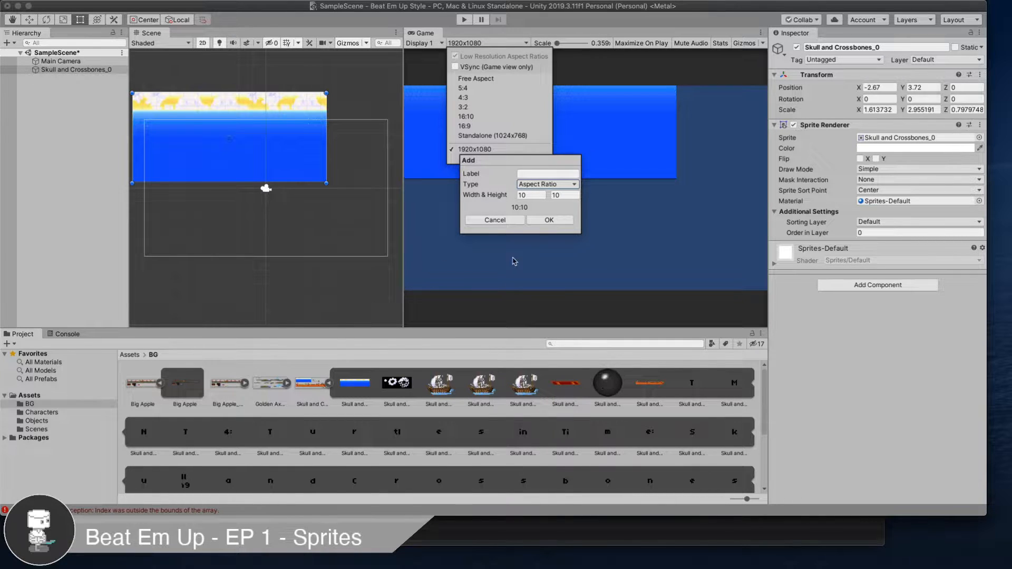
left_click(555, 183)
left_click(553, 194)
left_click(507, 221)
left_click(492, 150)
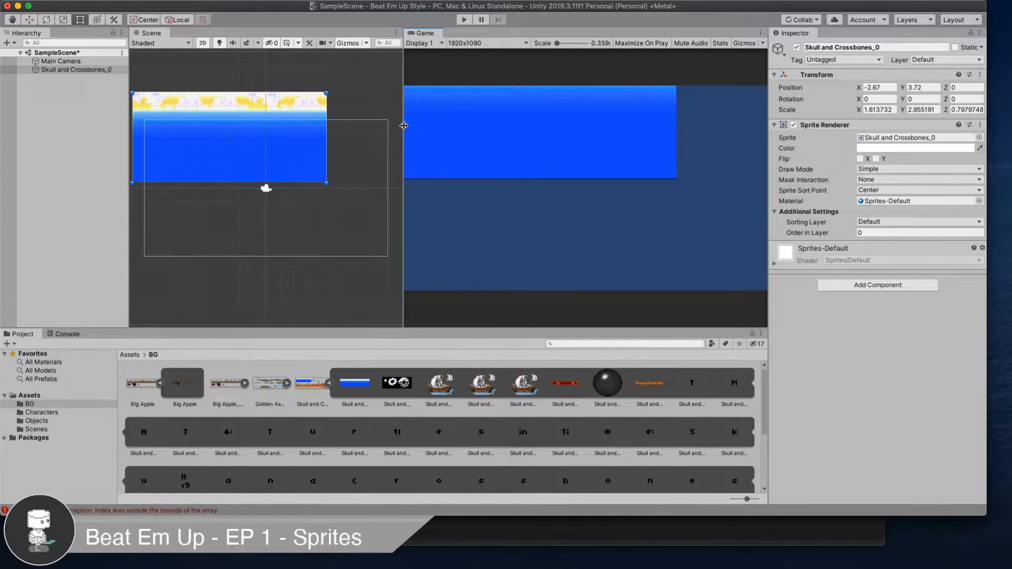
- Enlarge the sky-and-sea sprite to a scale of about 2.03 by 3.72, leaving its Sprite Renderer's additional settings expanded
left_click_drag(327, 184, 376, 206)
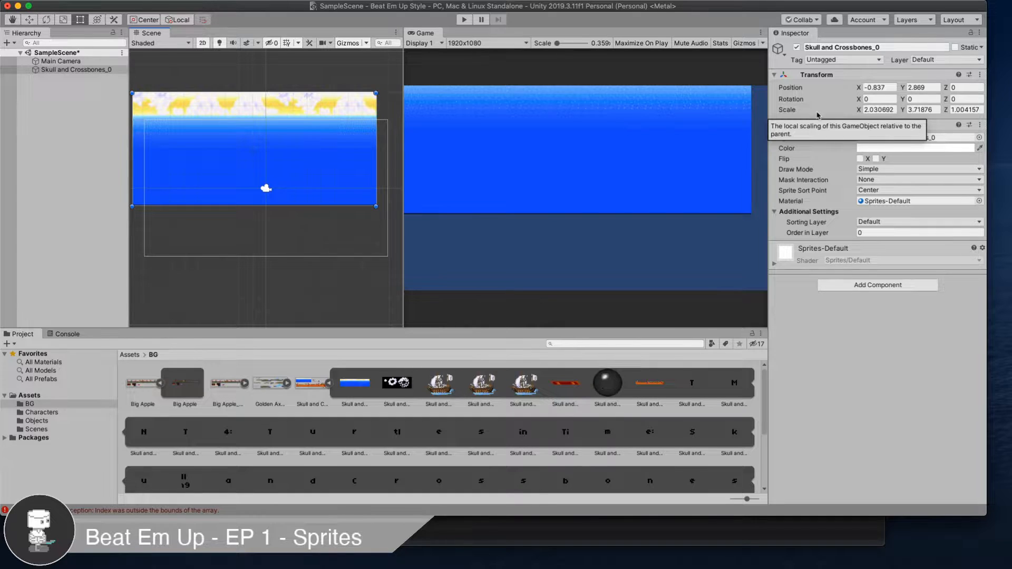
left_click(797, 211)
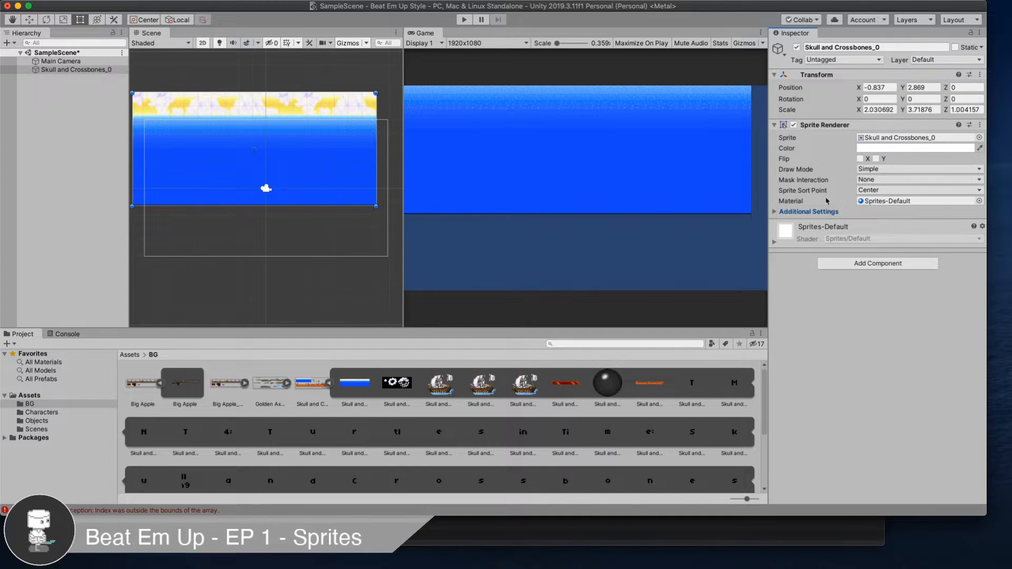
left_click(774, 212)
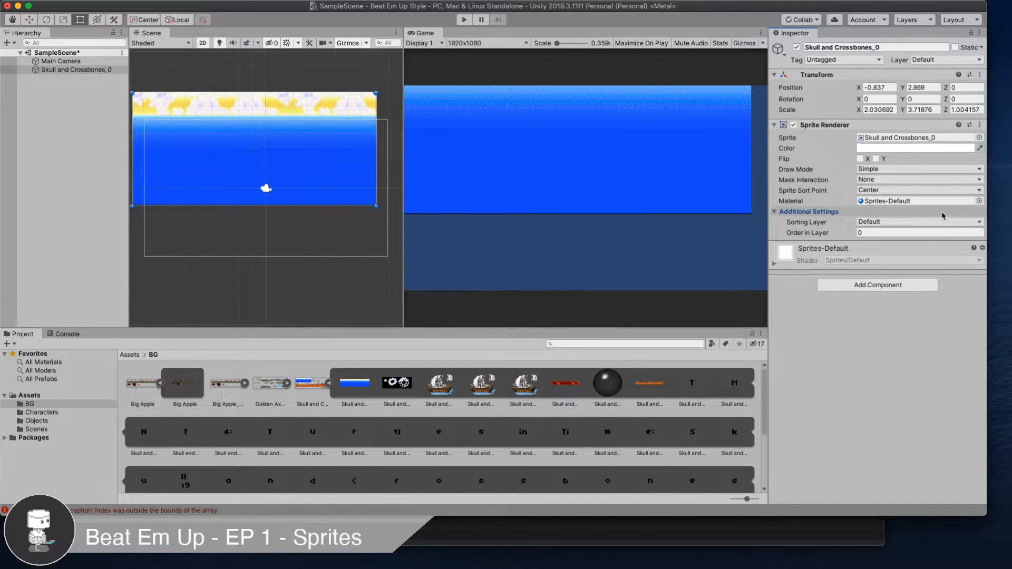
- Add two new sorting layers named BG and Level after the Default layer
left_click(875, 223)
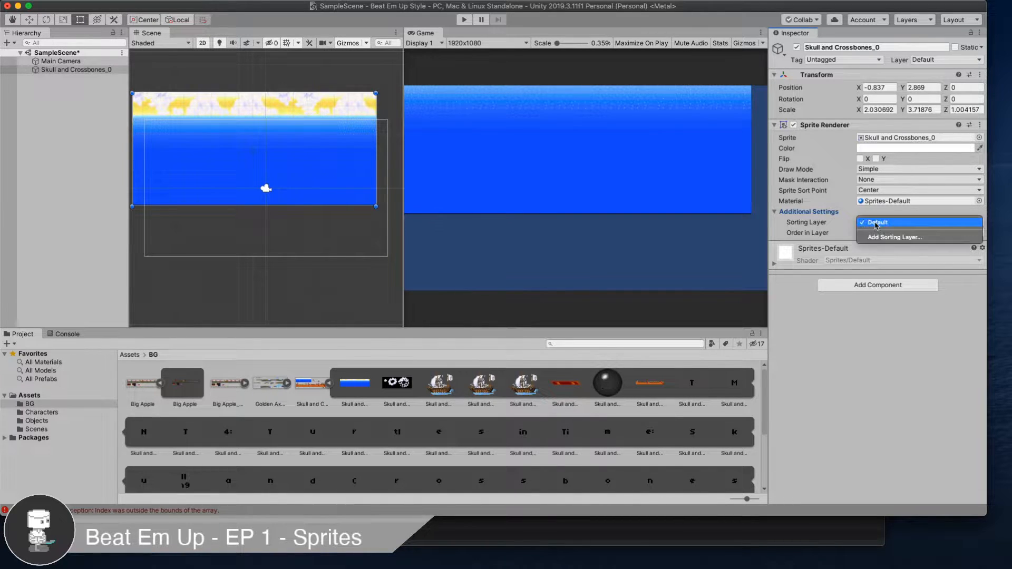
left_click(911, 238)
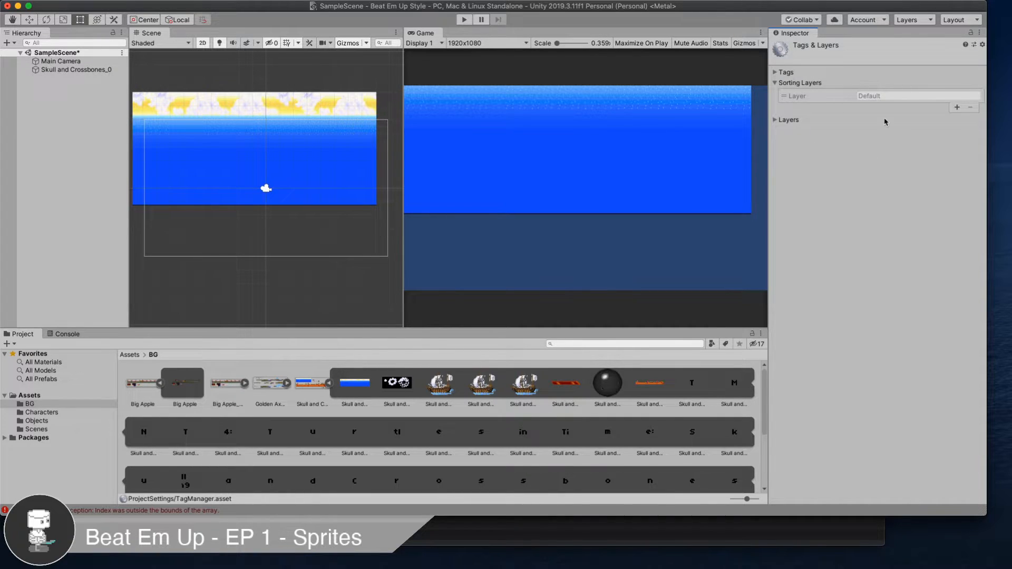
left_click(903, 96)
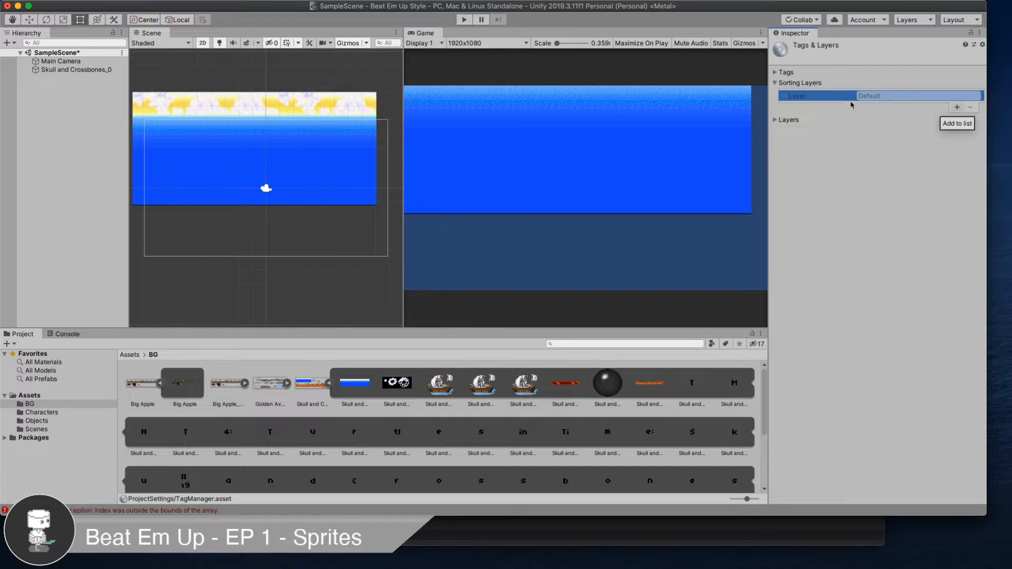
left_click(957, 107)
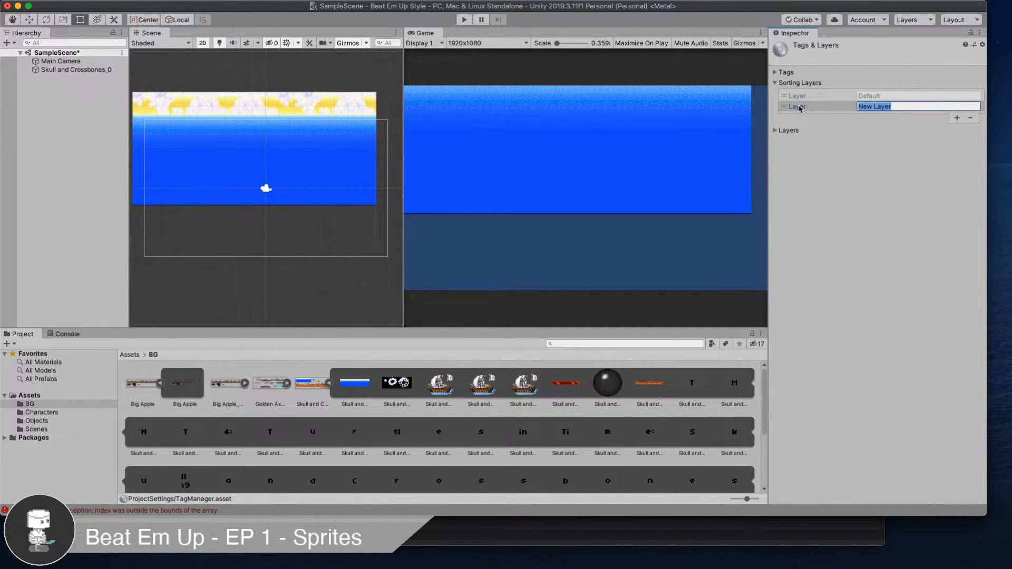
key("BackSpace")
left_click(956, 118)
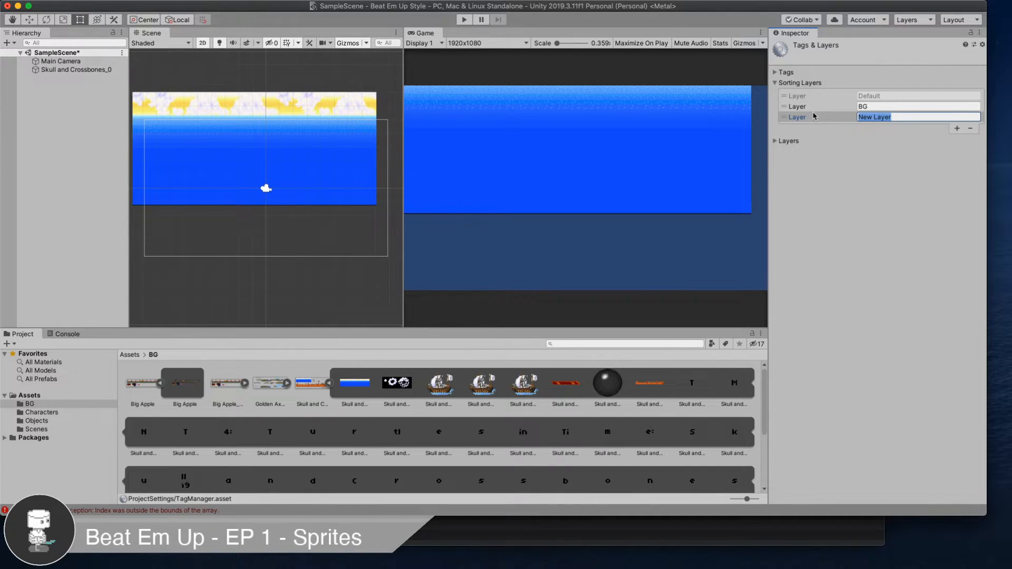
type("Level")
- Add the sorting layers Enemies, Characters and Objects after Level, and collapse the sorting layer list
left_click(958, 129)
type("Charact")
key("super+a")
type("Enemi")
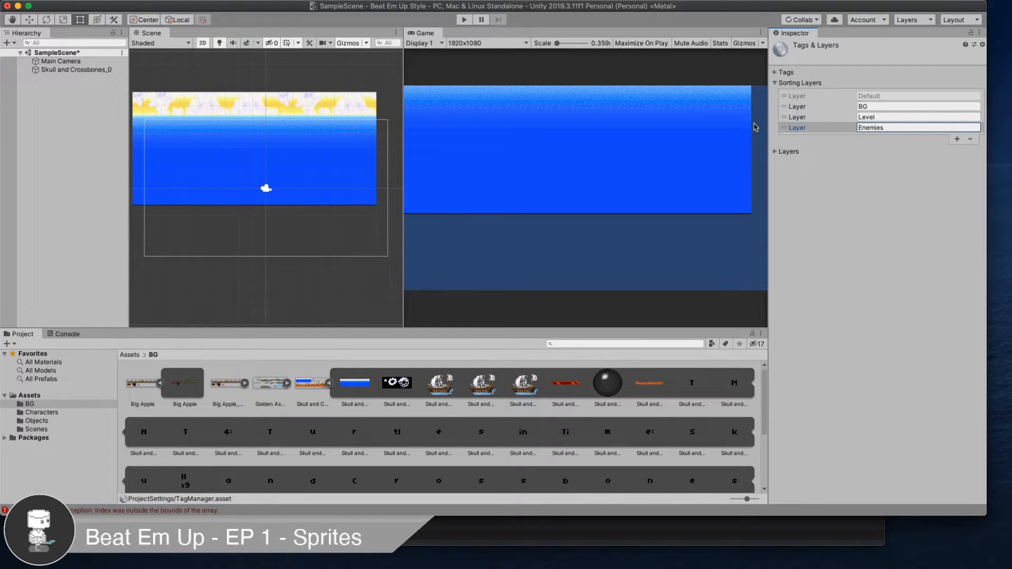
left_click(957, 140)
type("Characters")
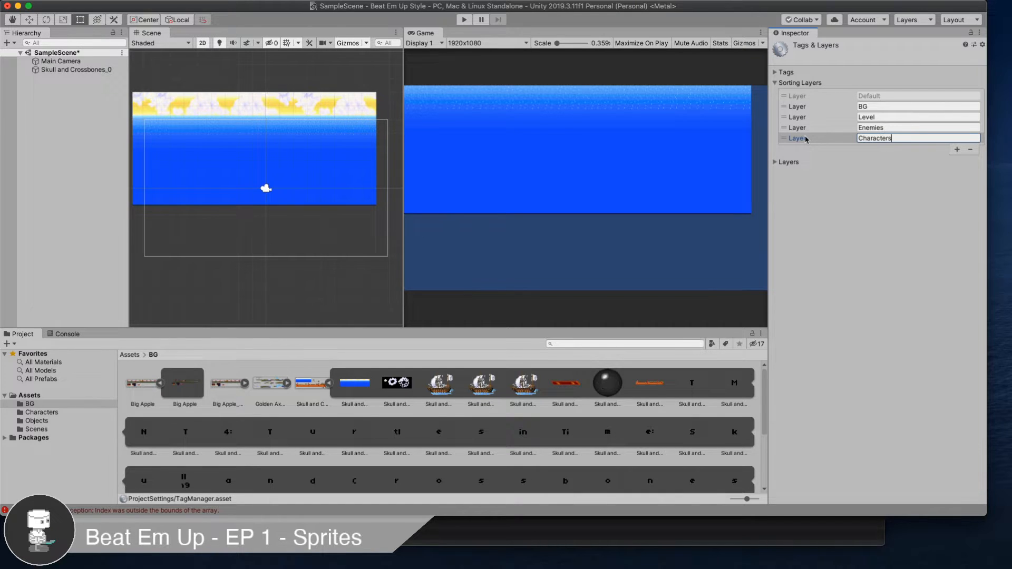
left_click(957, 150)
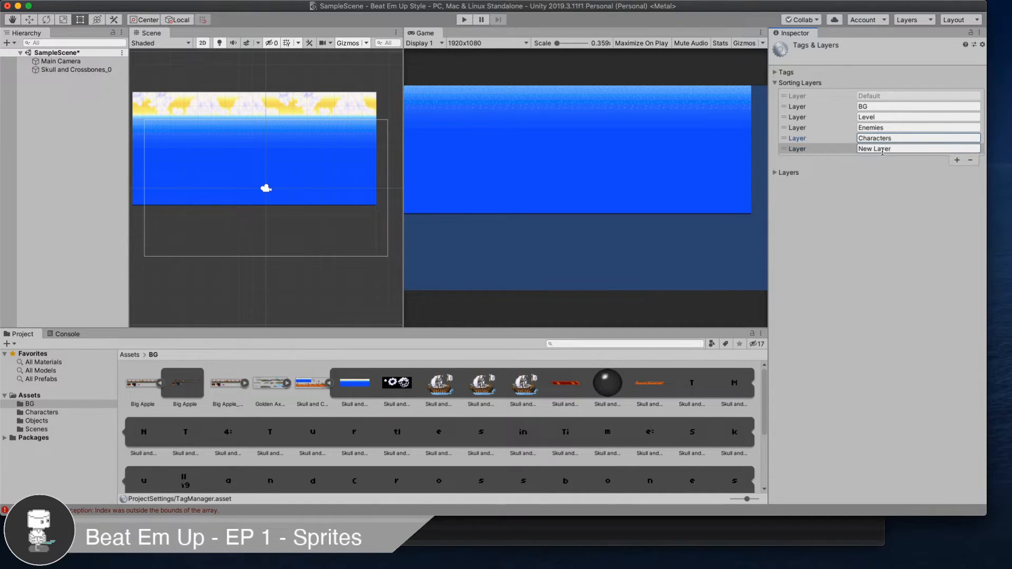
type("Objects")
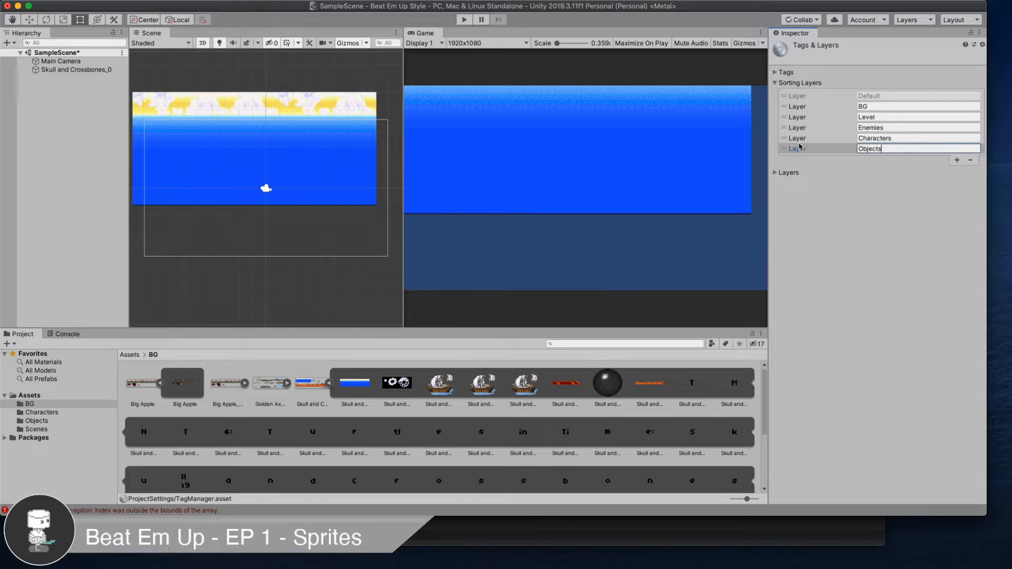
left_click(827, 238)
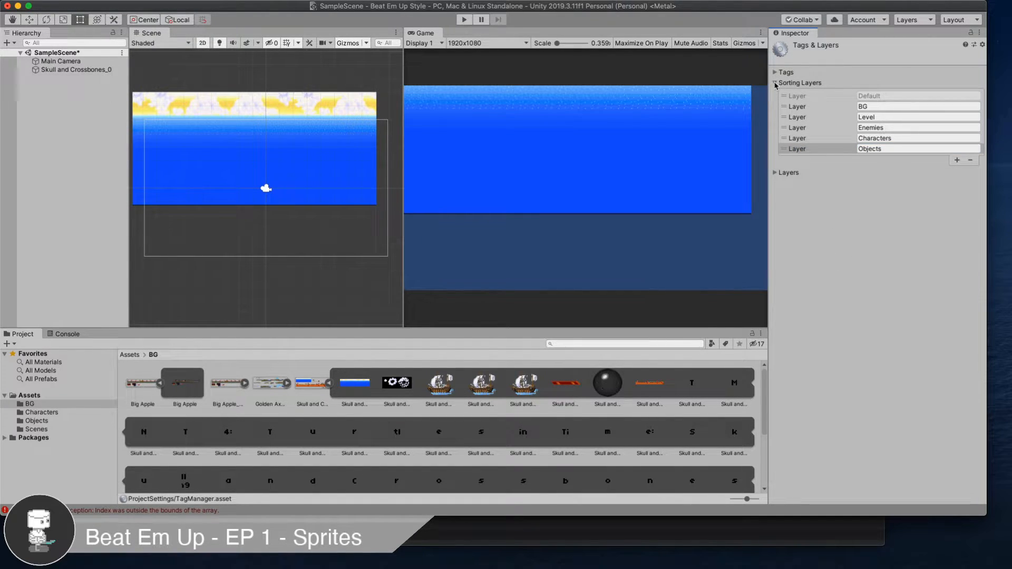
left_click(775, 84)
- Assign the sky-and-sea sprite in the scene to the BG sorting layer
left_click(350, 109)
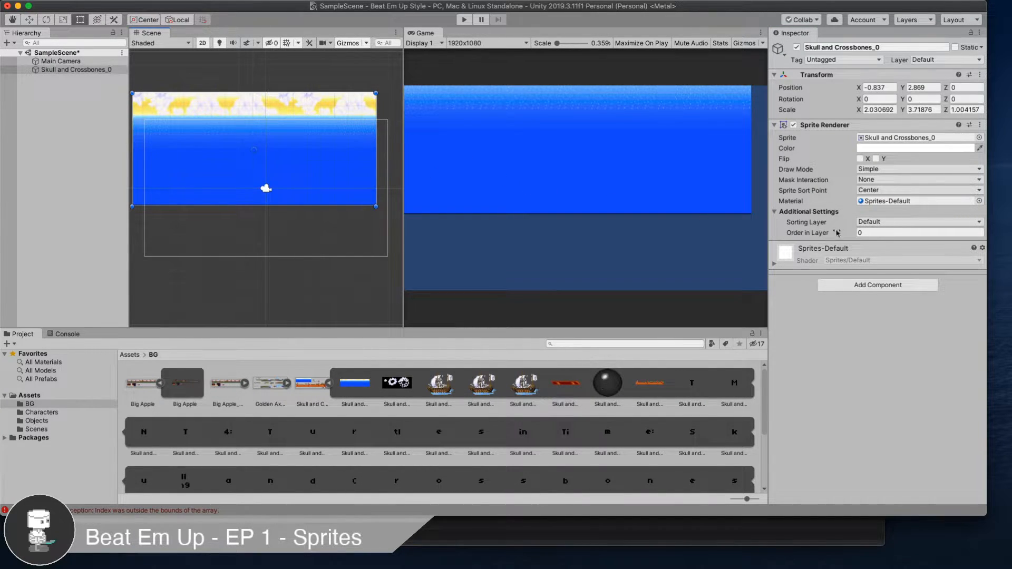
left_click(870, 222)
left_click(880, 230)
- Add the ship deck sprite to the scene, scale it to about 1.5 and move it to about X 4.07, Y -1.43
left_click_drag(657, 389, 264, 235)
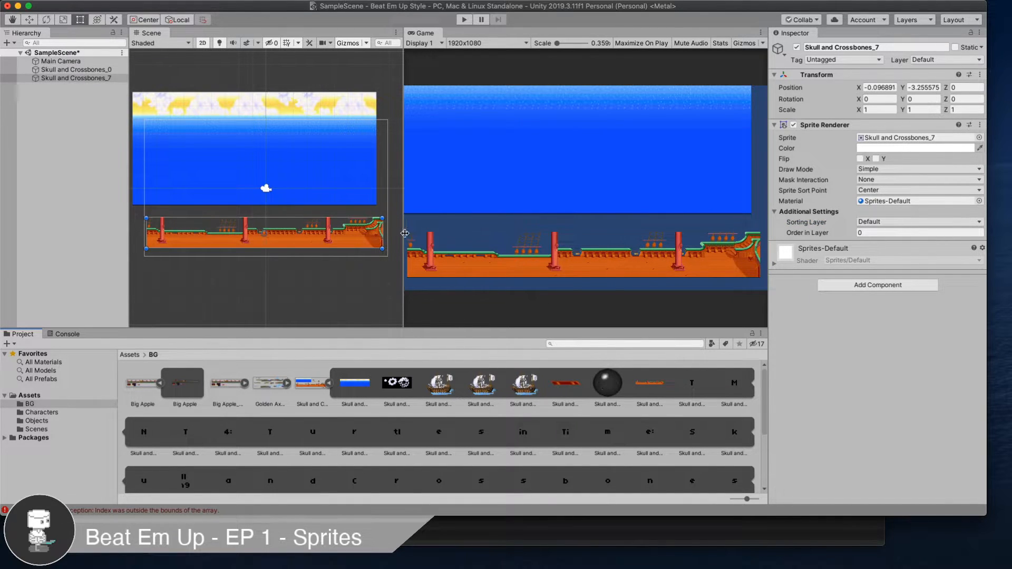
left_click_drag(327, 217, 337, 239)
scroll(338, 239, "down", 5)
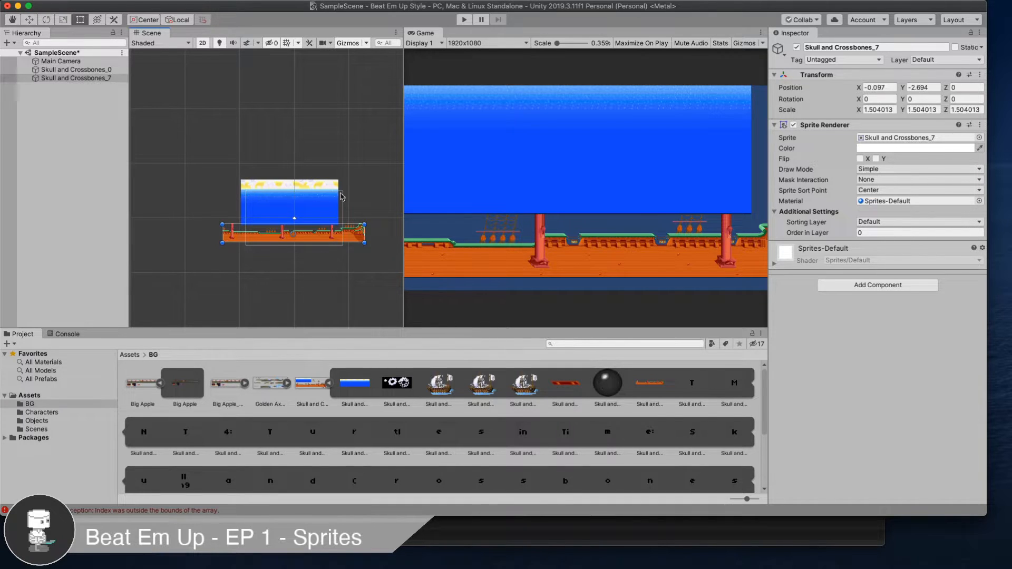
left_click_drag(314, 233, 331, 227)
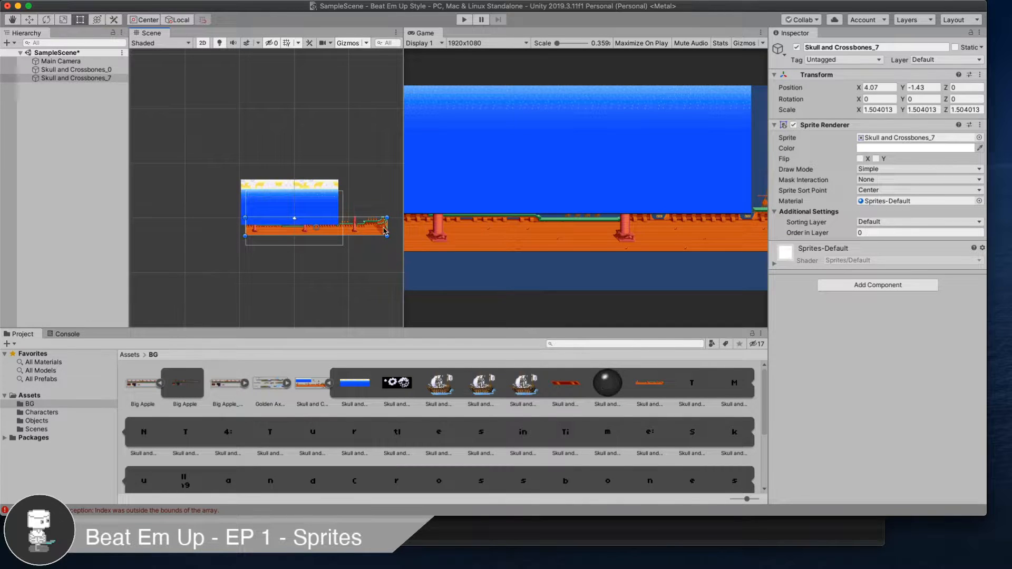
- Enlarge the ship deck sprite to a scale of about 4.29 and move it to about X 27.64, Y -0.36
left_click_drag(373, 216, 391, 196, "shift")
left_click_drag(393, 190, 394, 189)
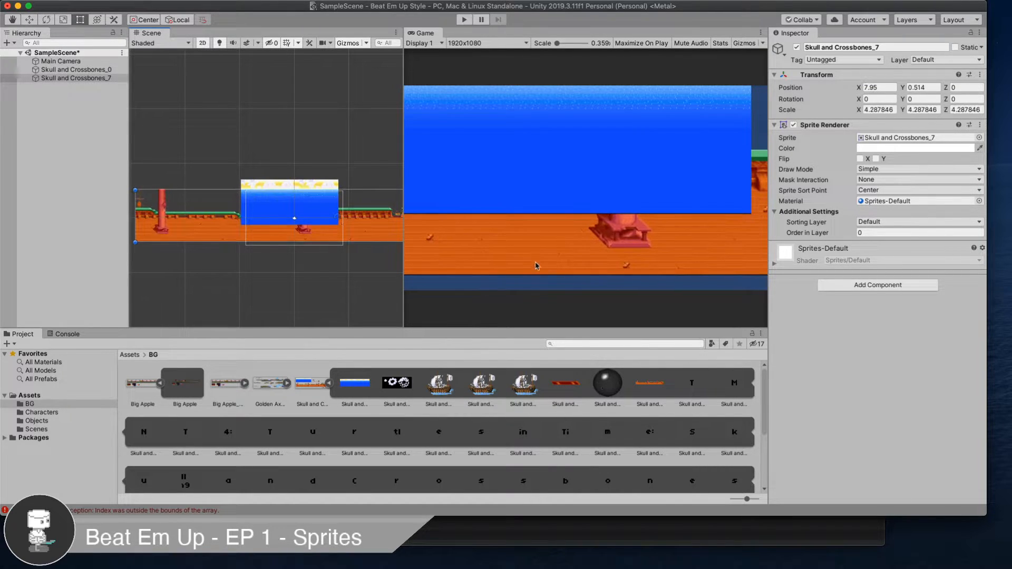
left_click_drag(356, 223, 463, 228)
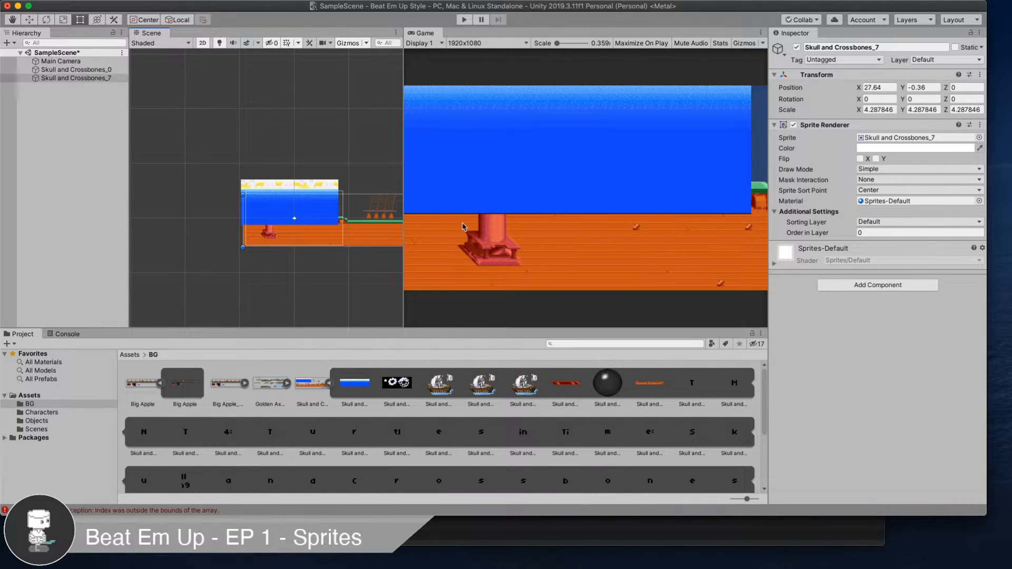
- Assign the ship deck sprite to the Level sorting layer and save the scene
left_click(884, 226)
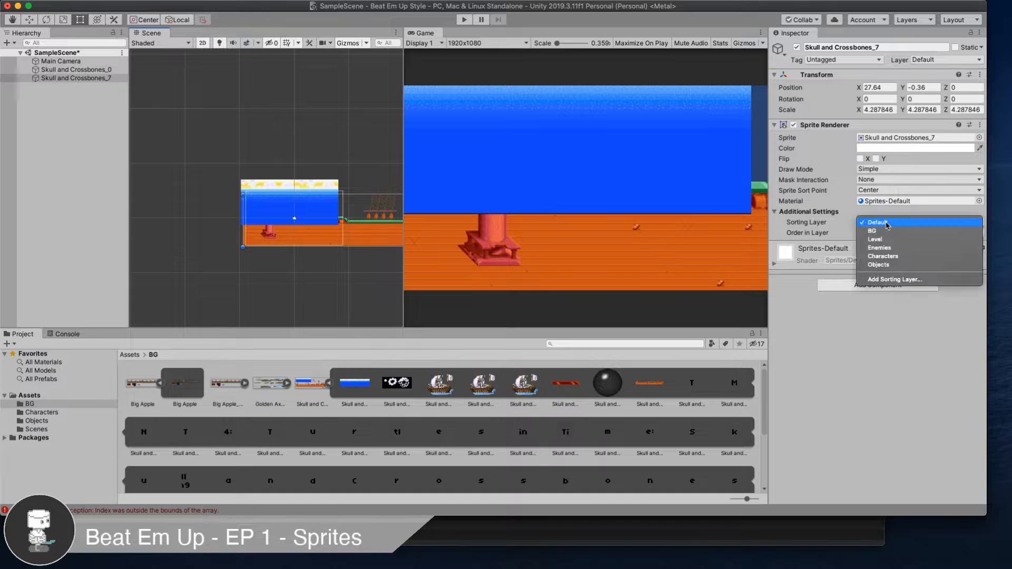
left_click(884, 237)
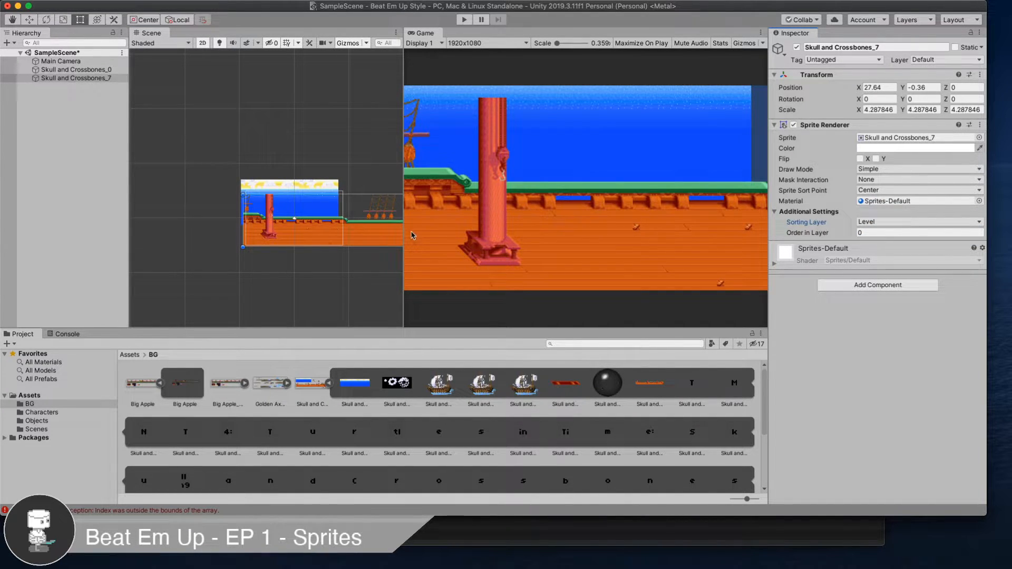
scroll(337, 217, "down", 4)
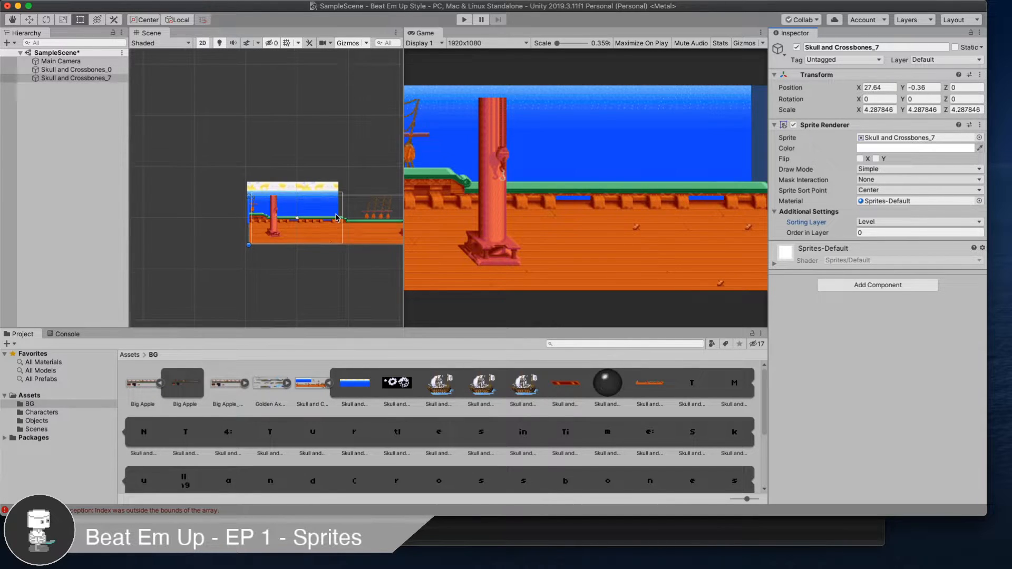
scroll(336, 218, "down", 1)
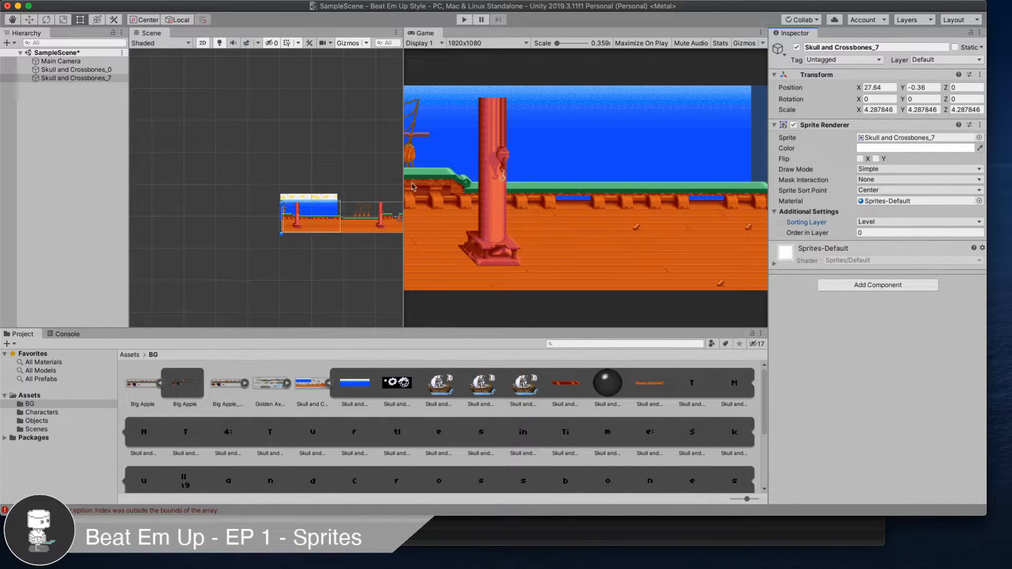
key("super+s")
- Set buckler_R_sheet in the Characters folder to Multiple sprite mode with Point (no filter) filtering, and apply the import settings
left_click(330, 384)
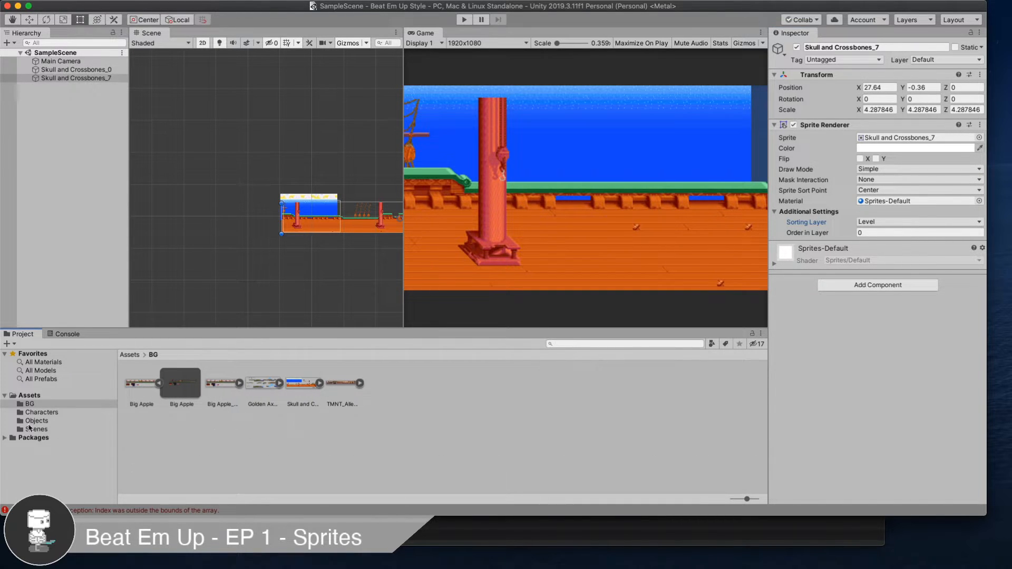
left_click(42, 413)
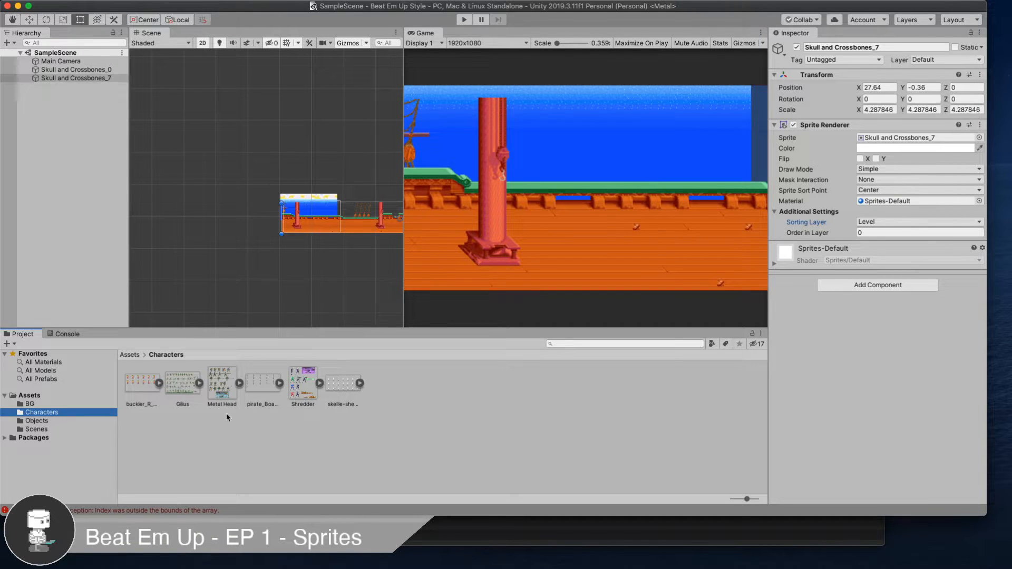
left_click(140, 384)
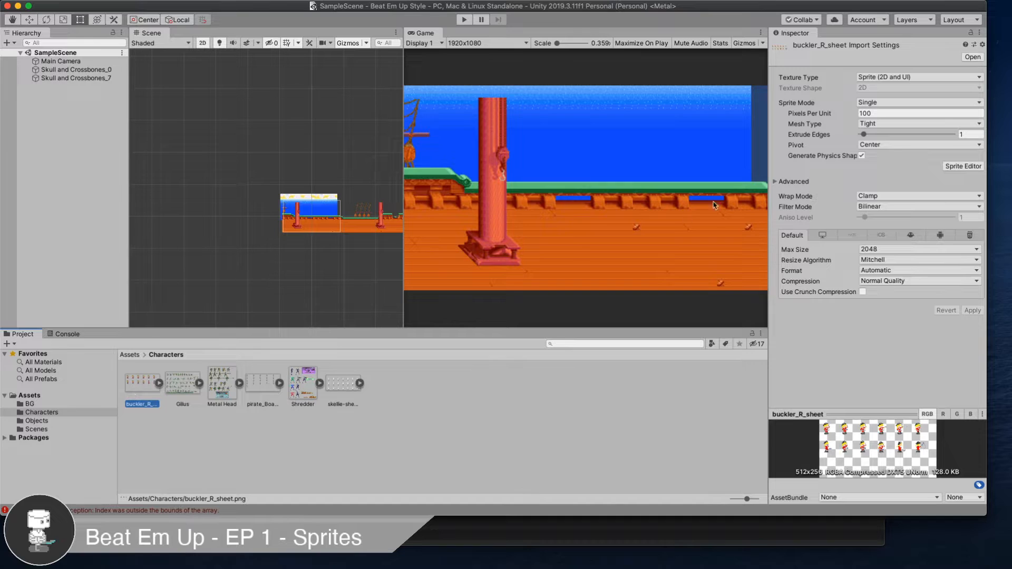
left_click(962, 166)
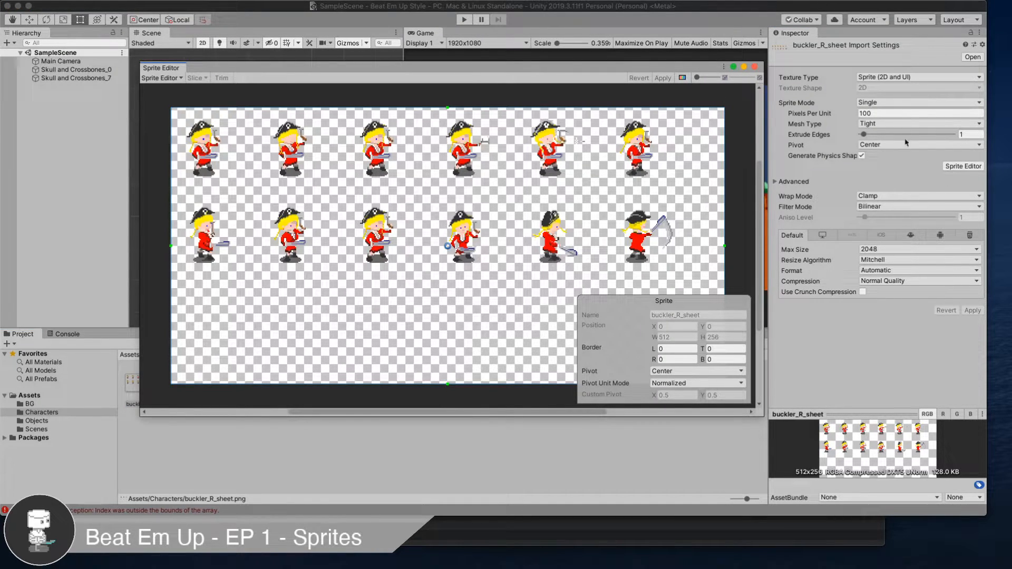
left_click(755, 68)
left_click(883, 103)
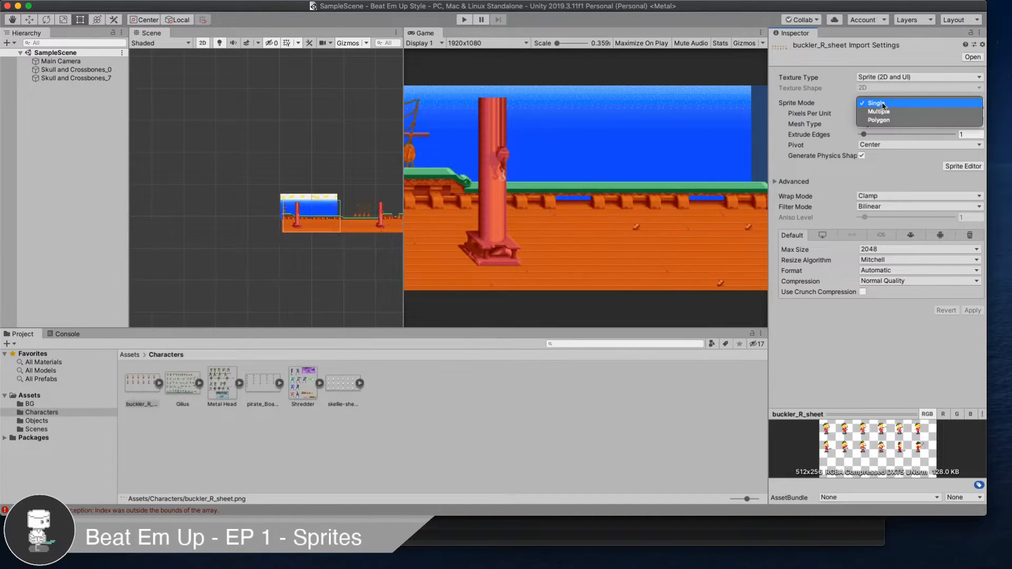
left_click(886, 112)
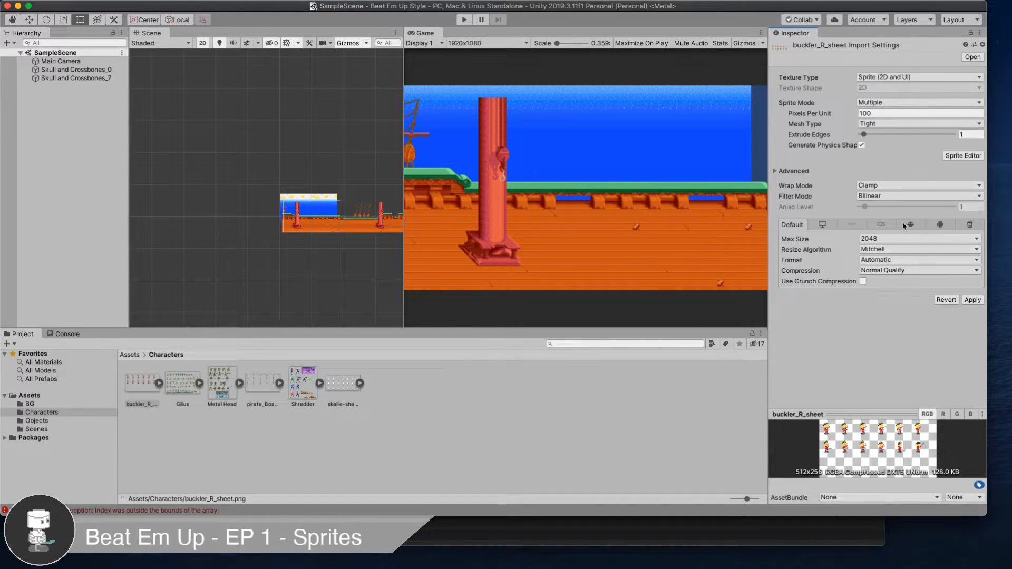
left_click(888, 197)
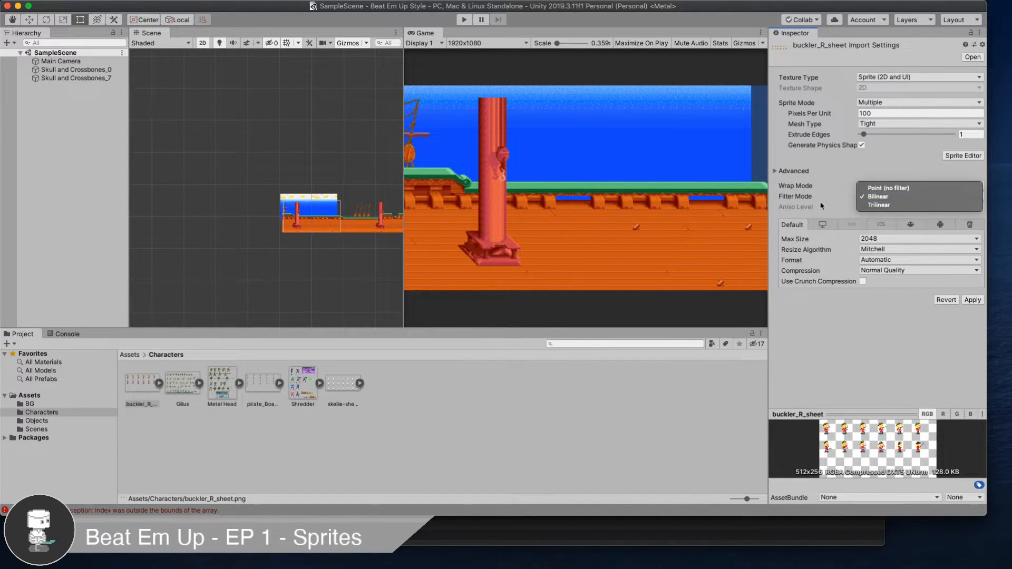
left_click(889, 188)
left_click(971, 301)
- Set the compression of buckler_R_sheet to None and apply the change
left_click(959, 157)
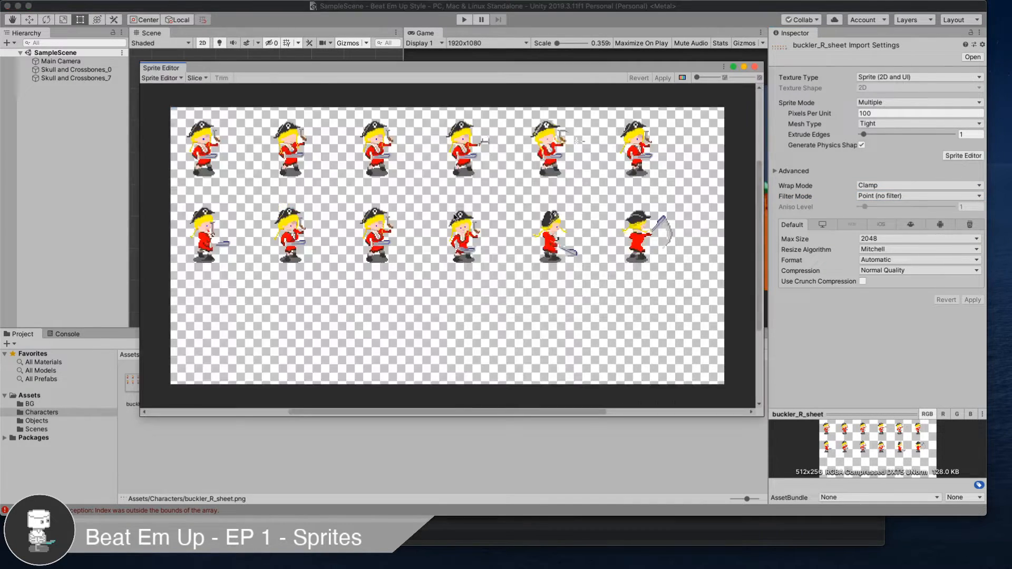
left_click(756, 69)
left_click(915, 271)
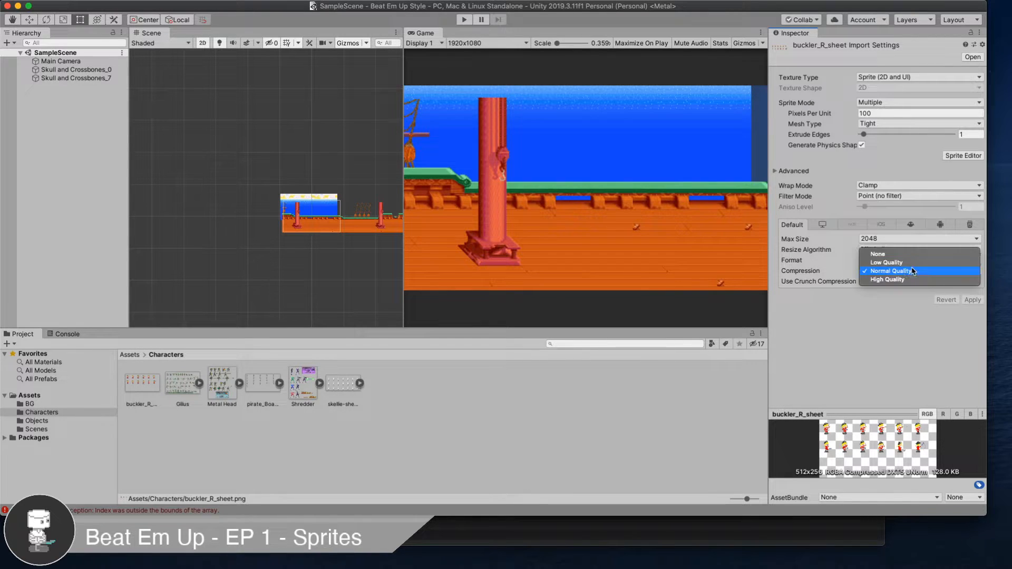
left_click(885, 255)
left_click(971, 289)
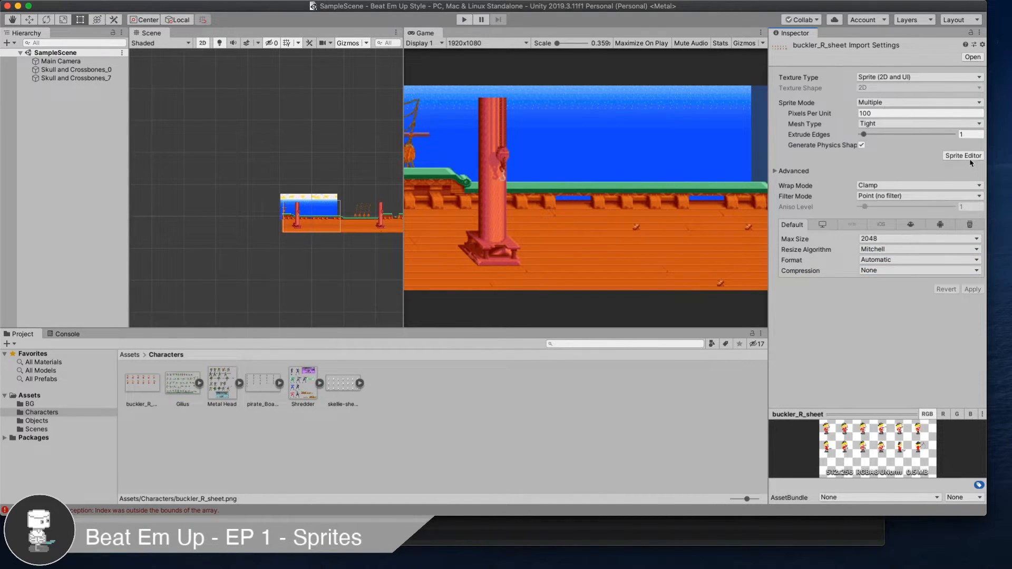
- Slice buckler_R_sheet automatically with a Center pivot in the Sprite Editor, check the slices in the alpha view and apply them
left_click(966, 157)
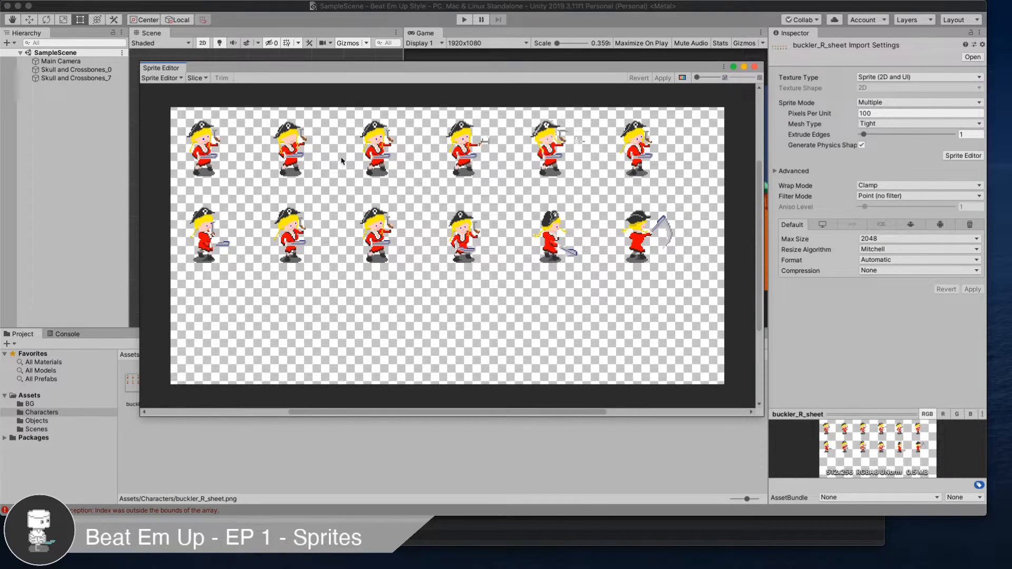
left_click(203, 79)
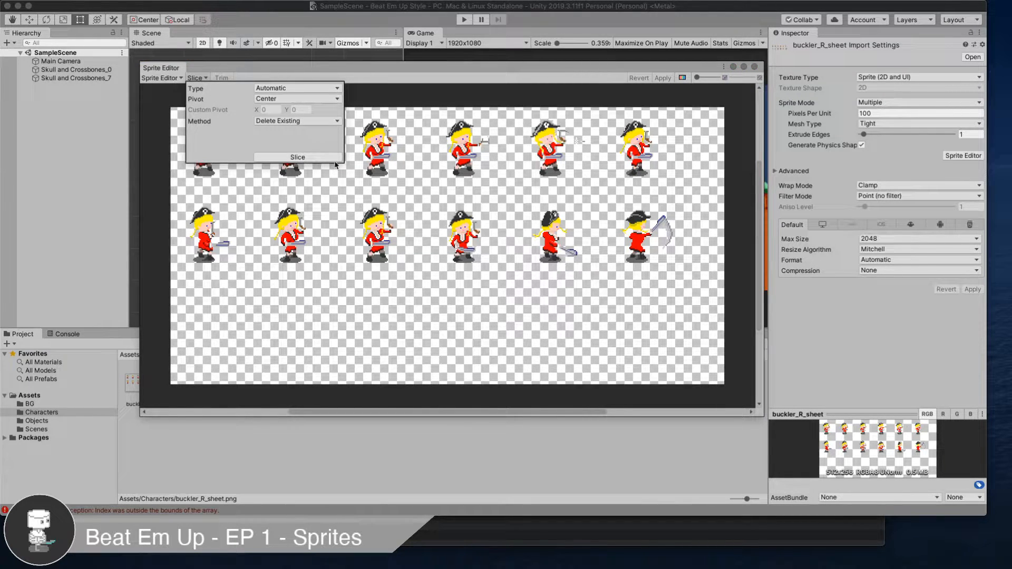
left_click(319, 158)
left_click(399, 88)
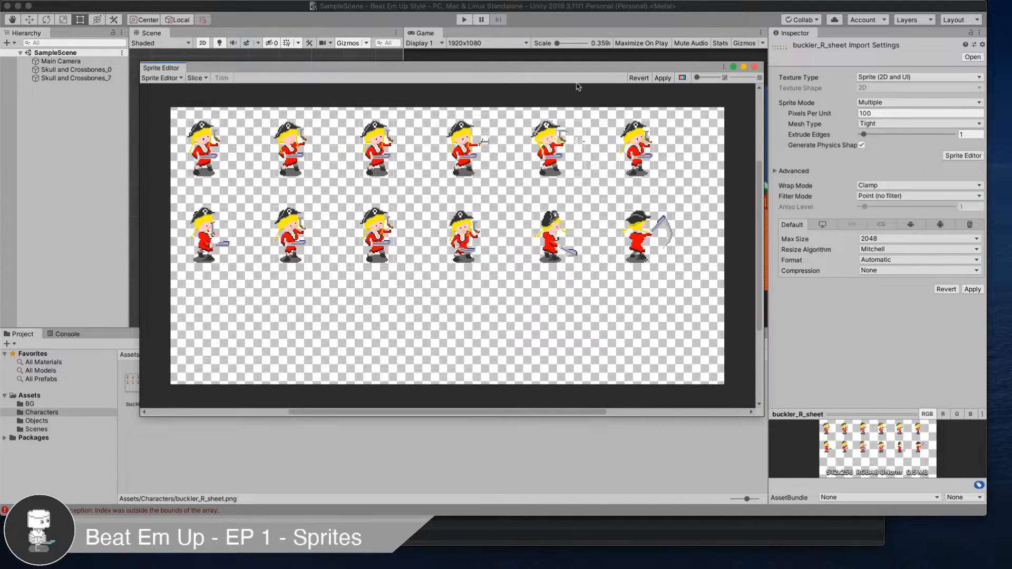
left_click(682, 78)
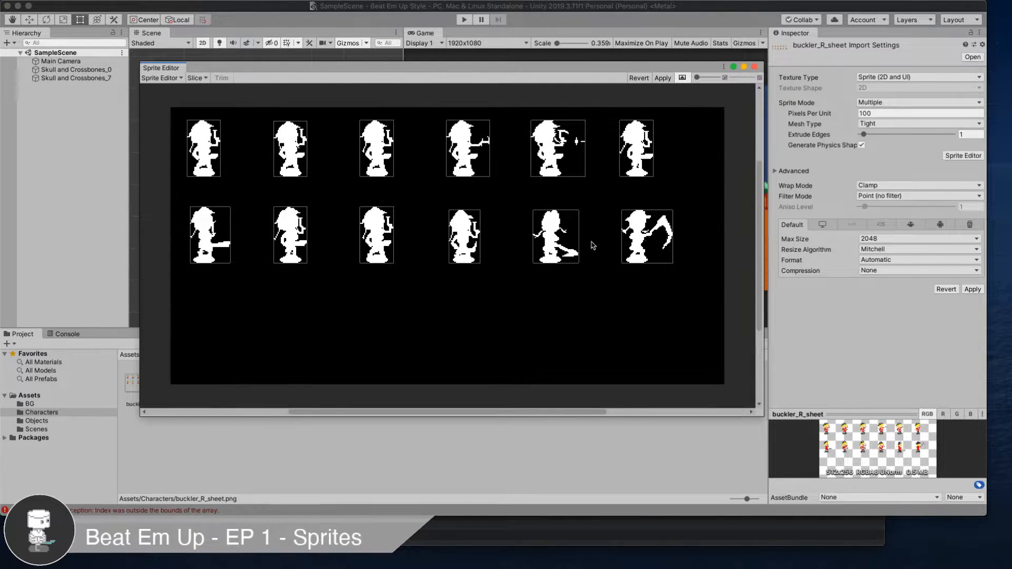
left_click(682, 77)
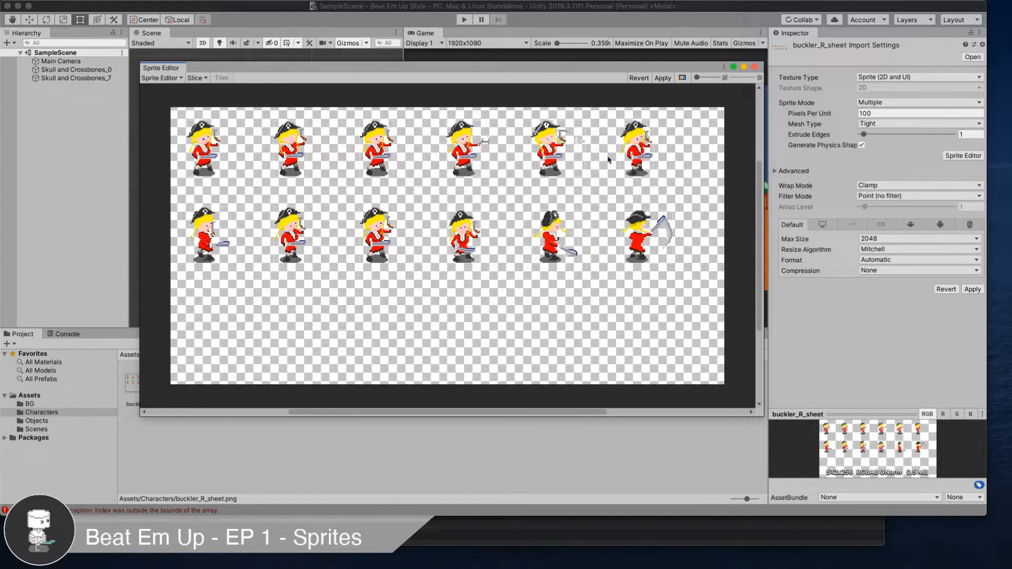
left_click(663, 78)
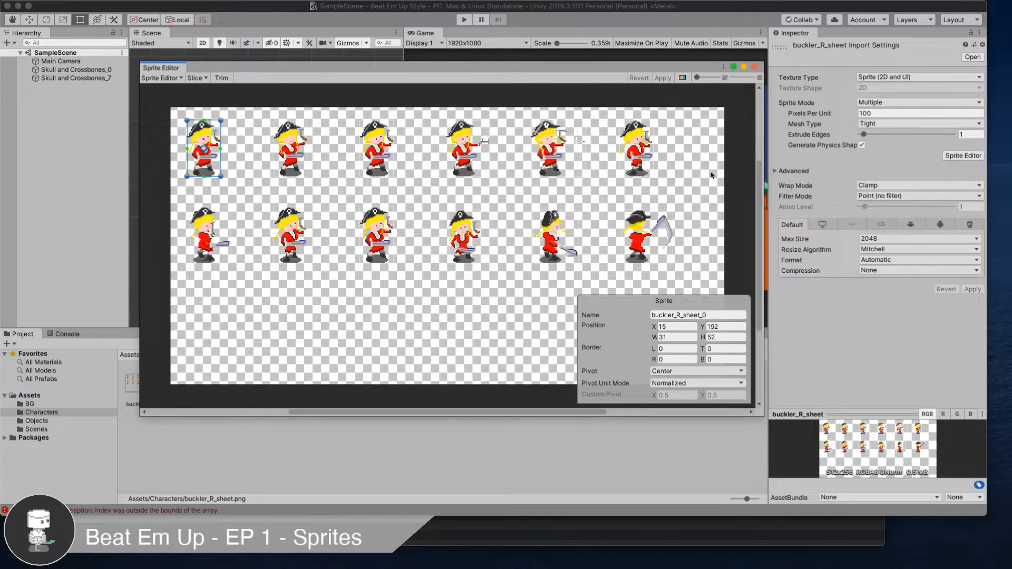
- Switch to the alpha view and re-slice the sheet automatically with the pivot set to Bottom, deleting the existing slices
left_click(682, 78)
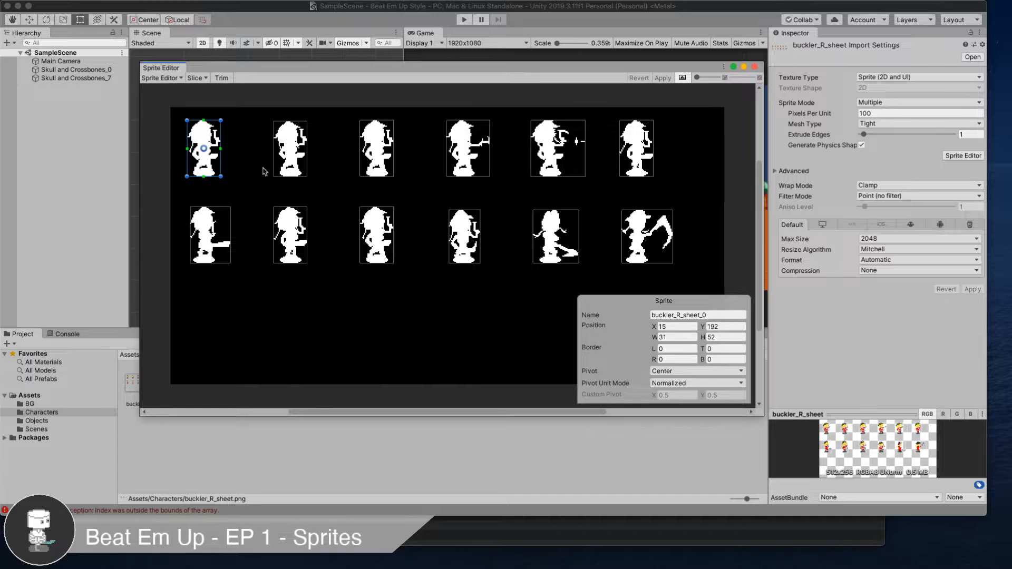
left_click(291, 158)
left_click(383, 164)
left_click(289, 154)
left_click(206, 156)
left_click(196, 79)
left_click(290, 99)
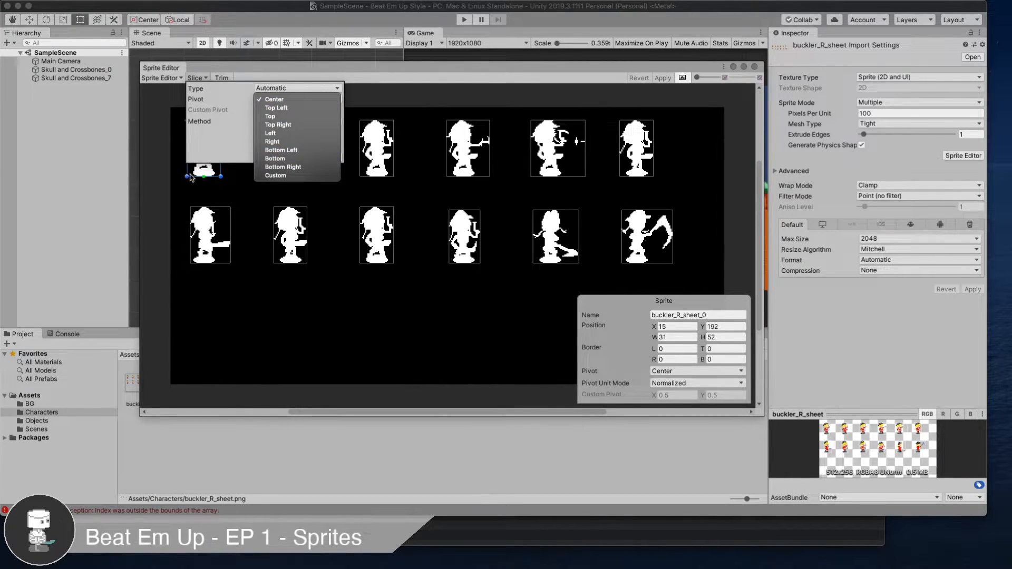
left_click(301, 159)
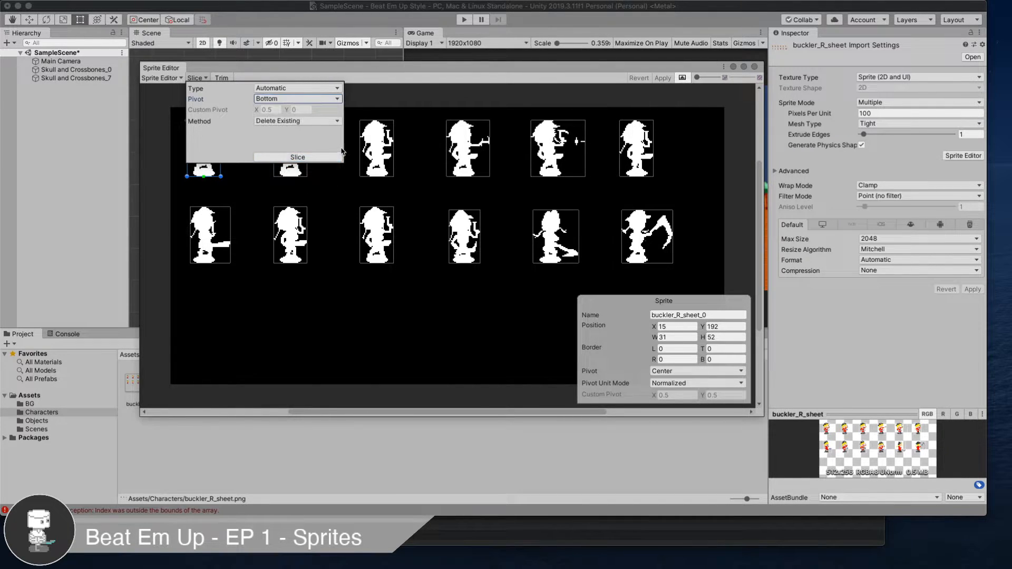
left_click(302, 159)
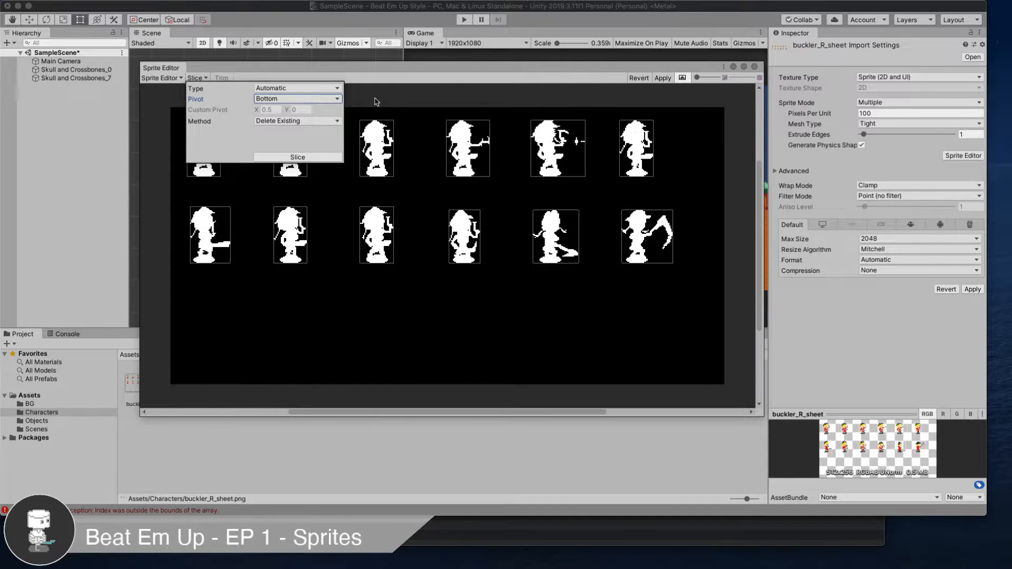
left_click(388, 96)
- Check the pivot of each of the six upper-row frames and look over the available slice types
left_click(214, 151)
left_click(290, 144)
left_click(380, 151)
left_click(465, 155)
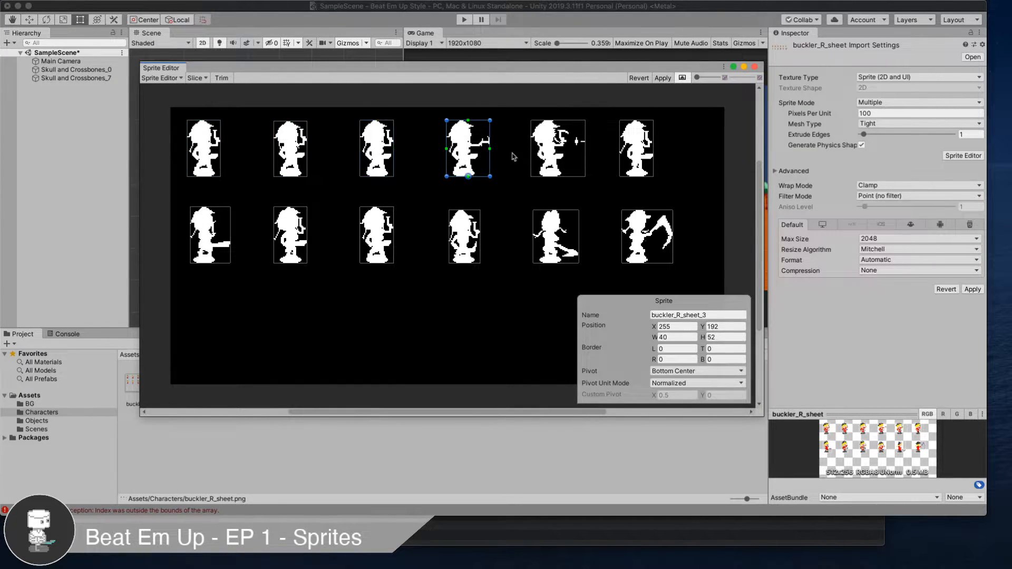
left_click(564, 143)
left_click(645, 161)
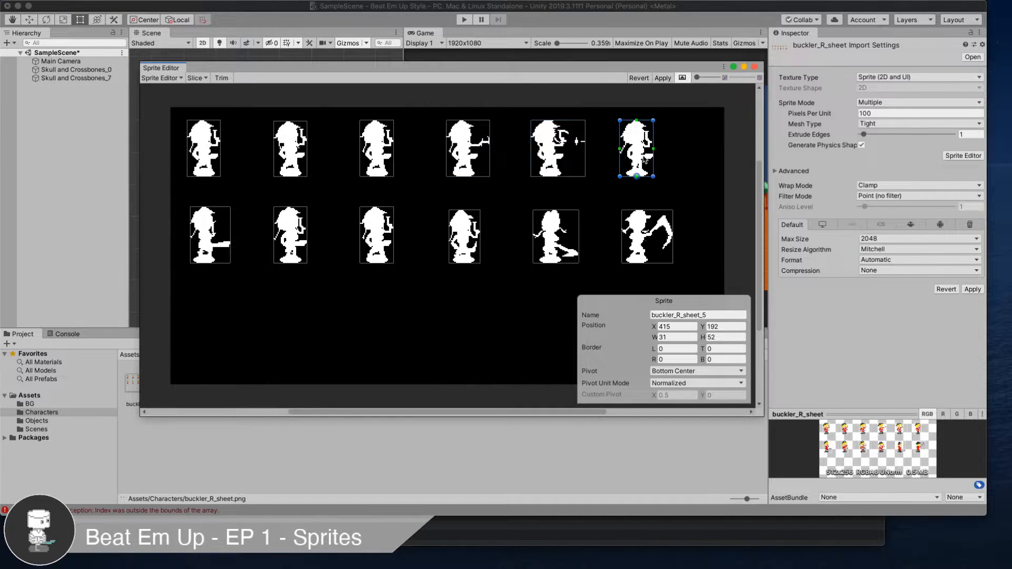
left_click(470, 164)
left_click(195, 78)
left_click(276, 89)
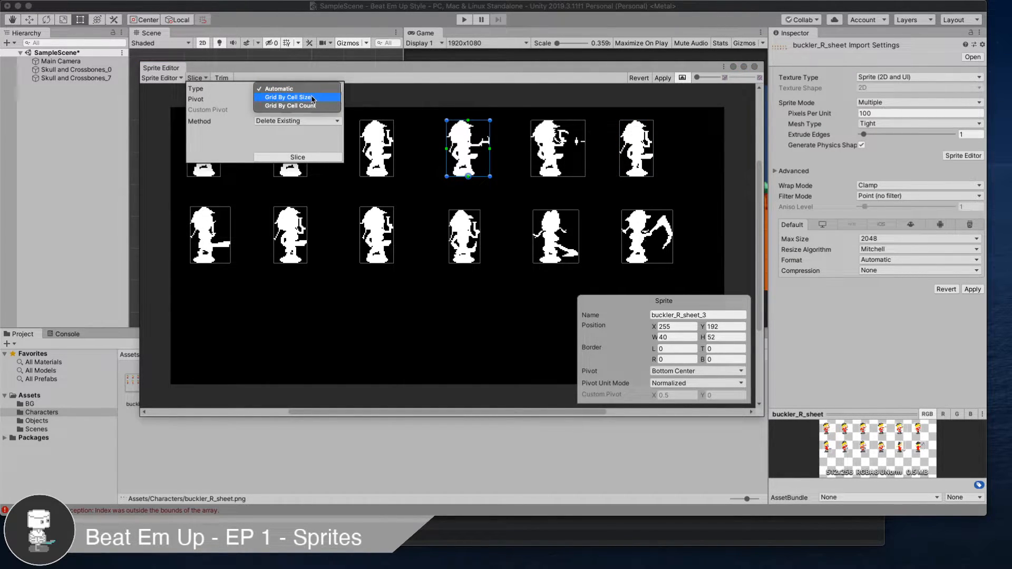
left_click(378, 104)
left_click(406, 108)
- Give the fourth upper-row frame, buckler_R_sheet_3, a custom pivot with X set to 0.41
left_click(453, 160)
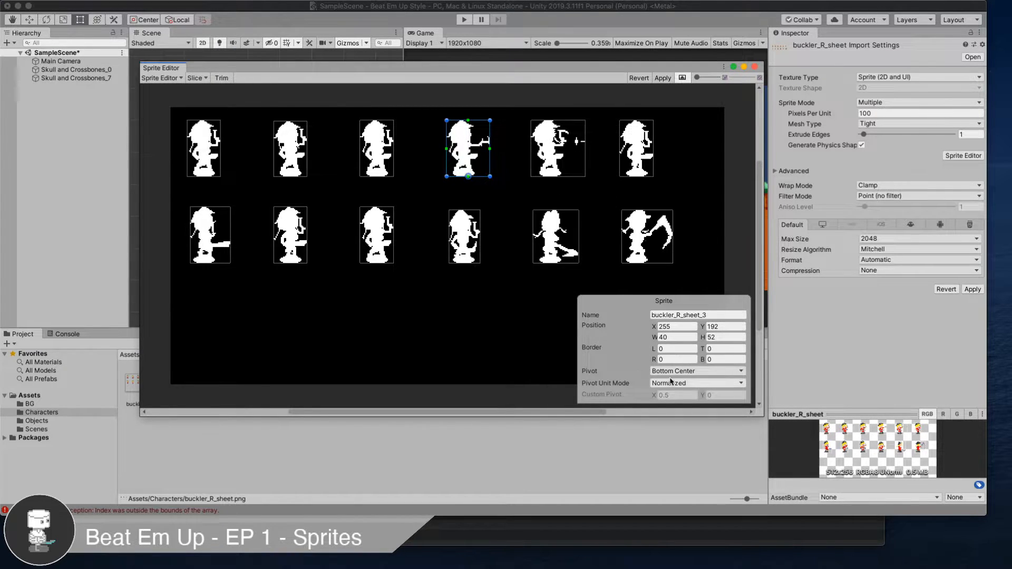
left_click(685, 372)
left_click(672, 463)
left_click_drag(654, 396, 653, 399)
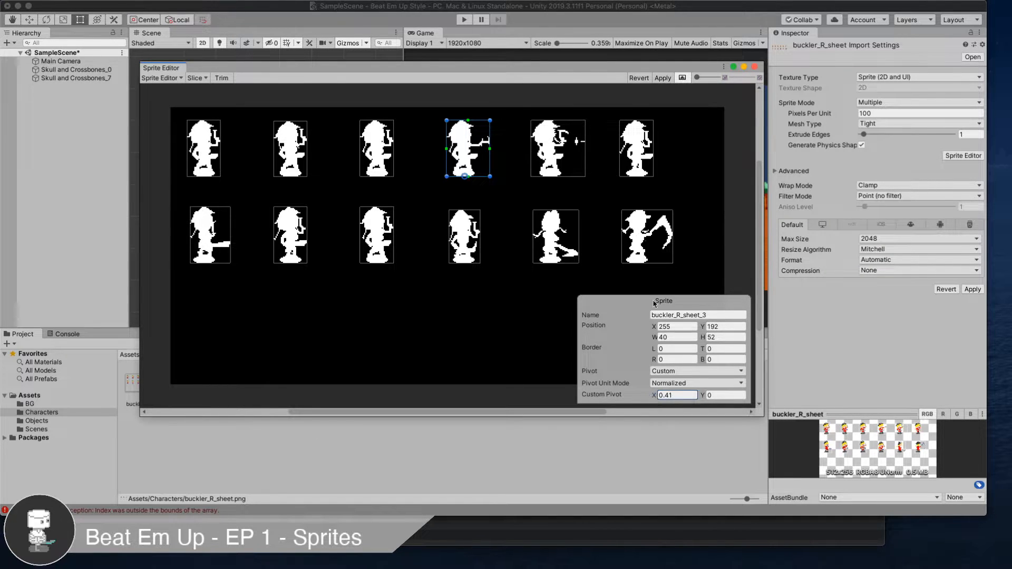
- Give the fifth upper-row frame, buckler_R_sheet_4, a custom pivot with X set to 0.37, and deselect it
left_click(560, 164)
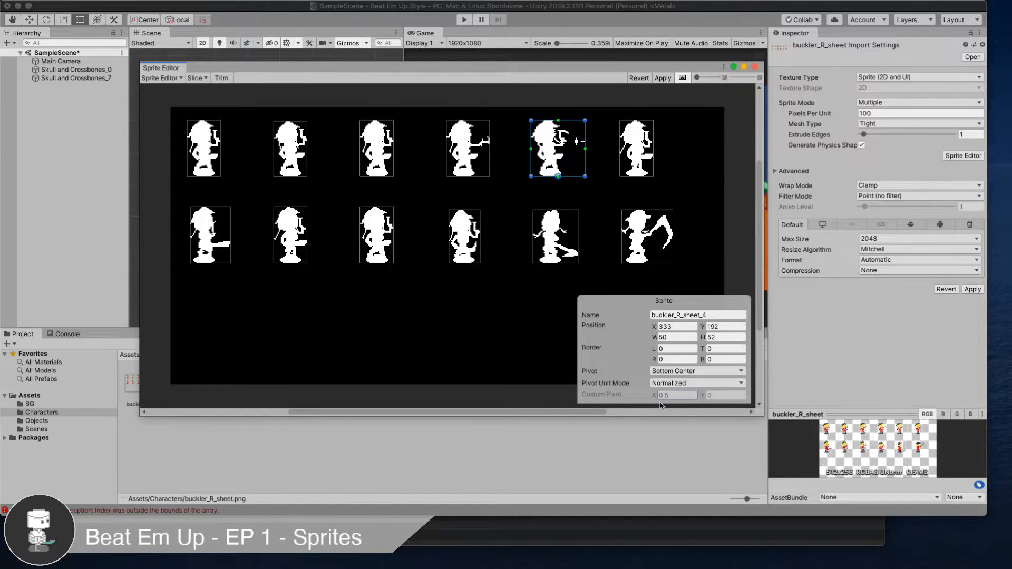
left_click(680, 371)
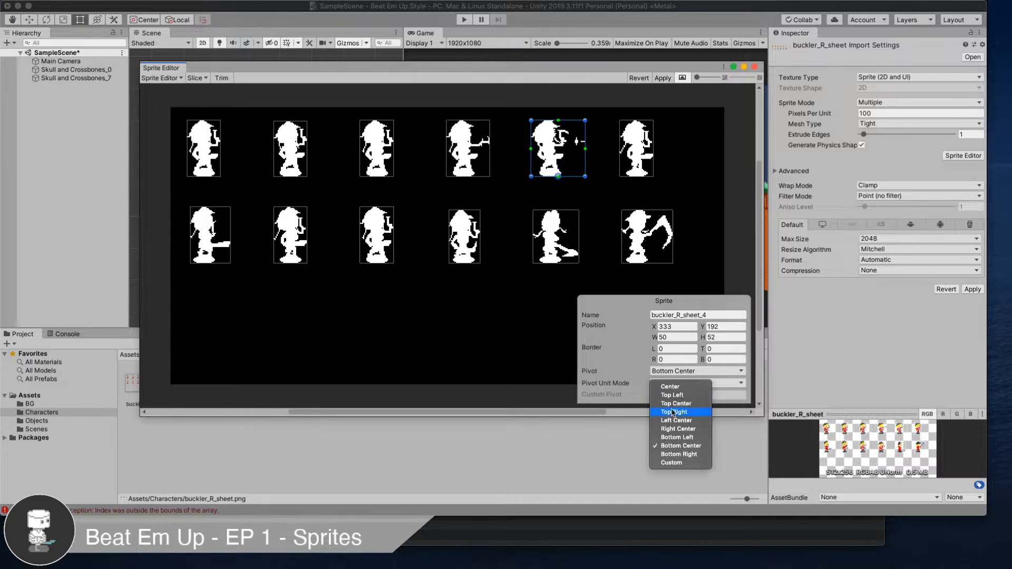
left_click(669, 464)
left_click_drag(657, 401, 654, 400)
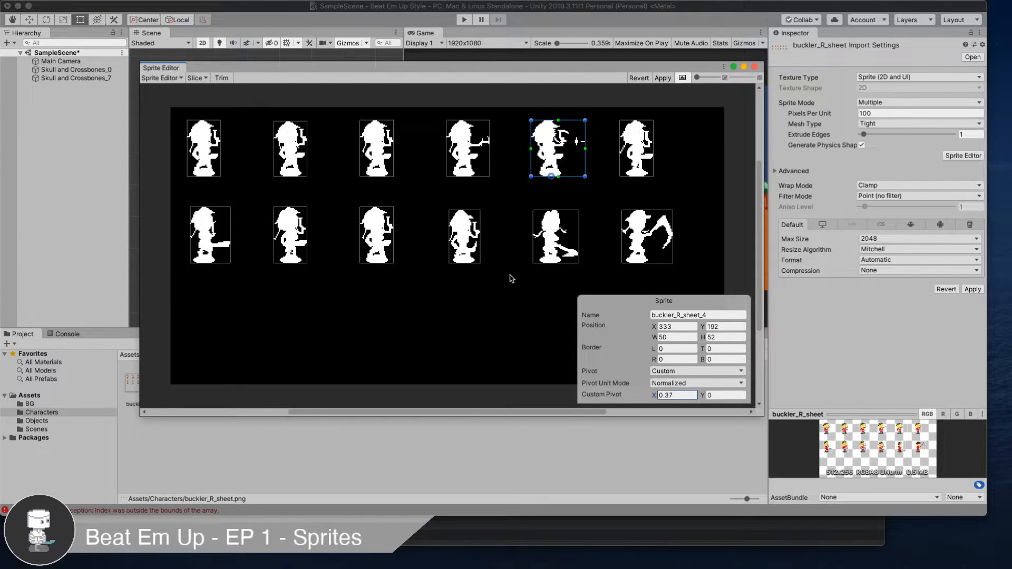
left_click(506, 323)
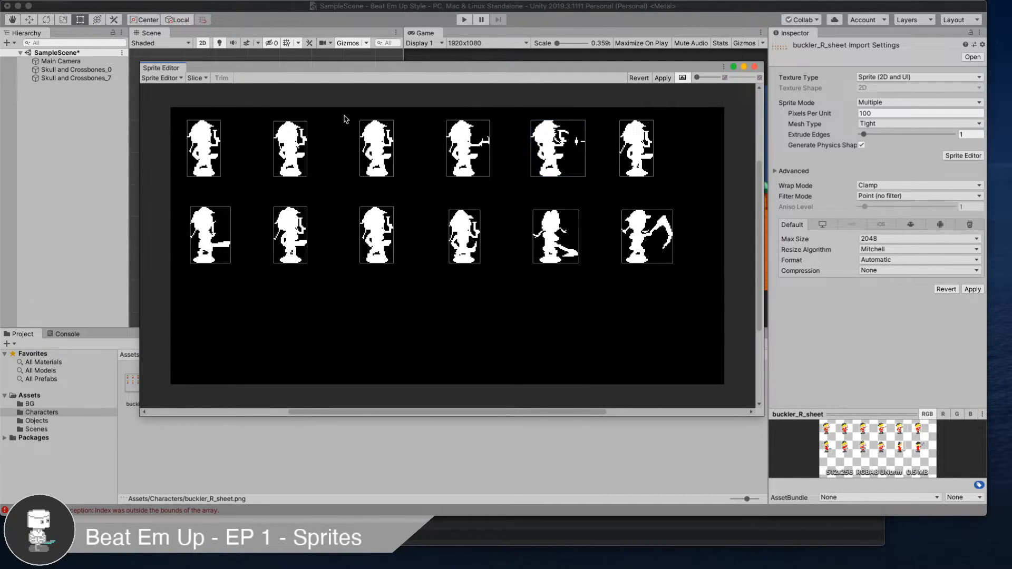
- Slice the sheet using Grid By Cell Size with 64 by 64 pixel cells and the Bottom pivot
left_click(197, 78)
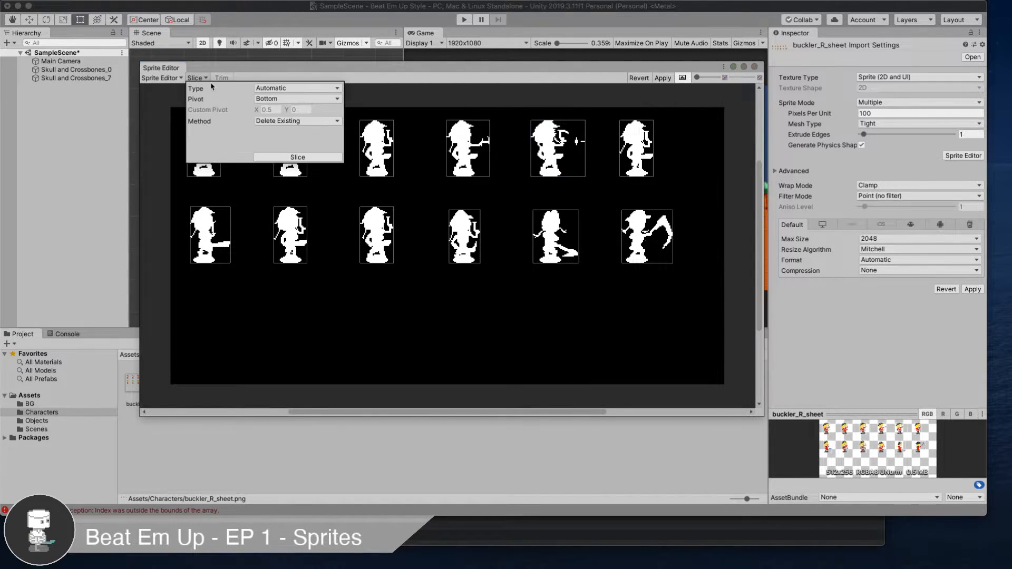
left_click(283, 89)
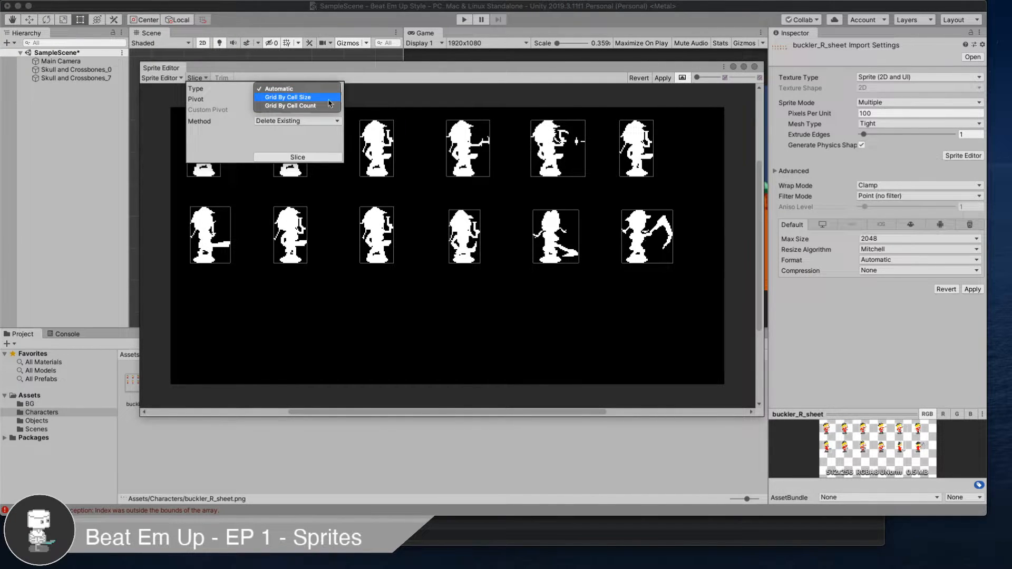
left_click(306, 98)
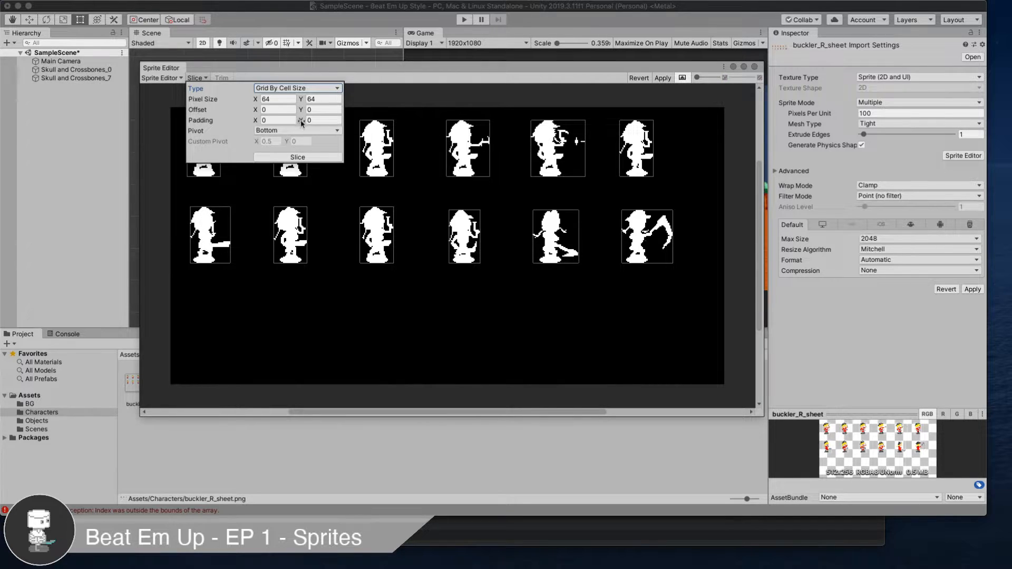
left_click(287, 158)
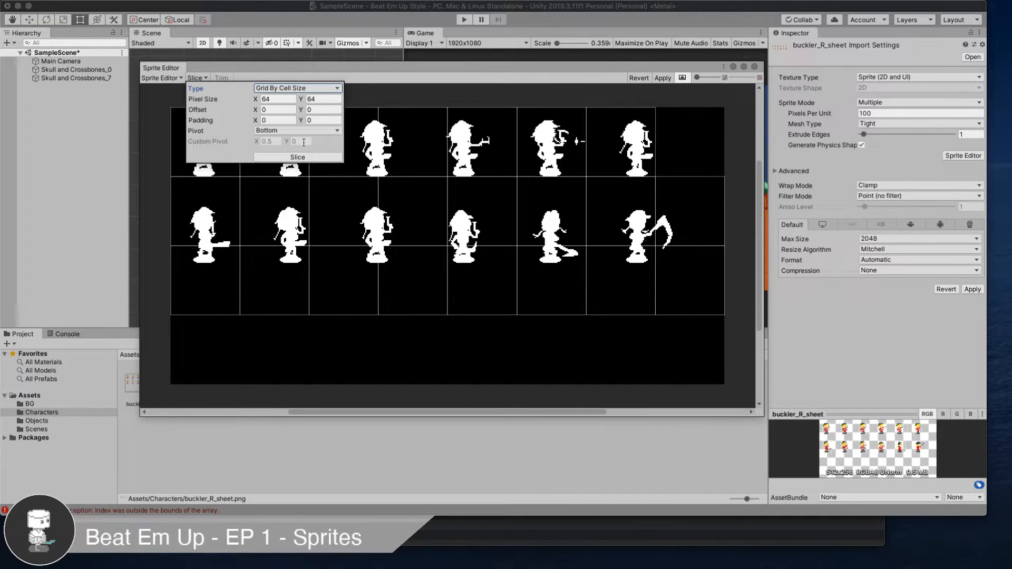
- Set the grid cell width to 60 pixels and slice the sheet again
left_click(268, 99)
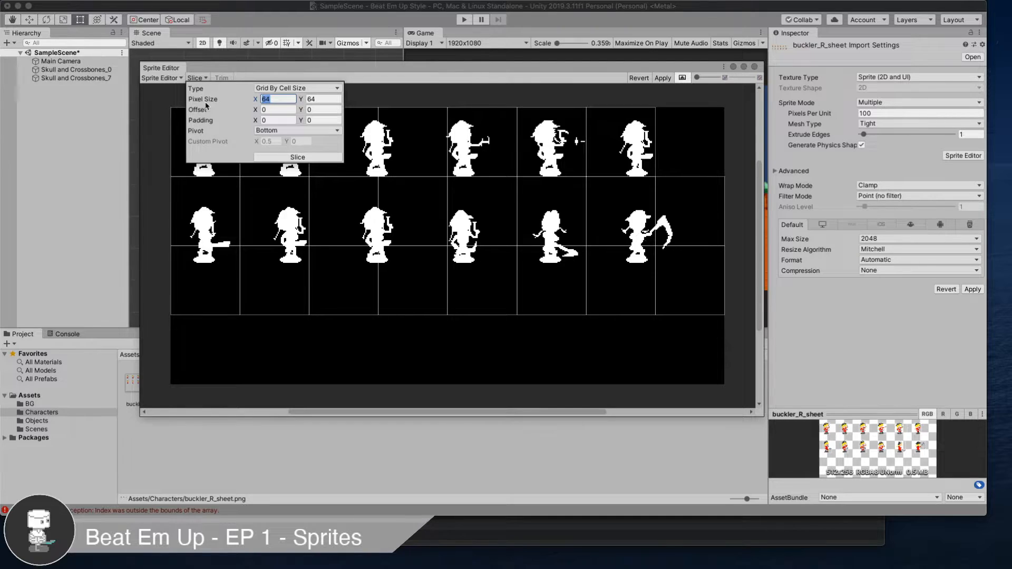
key("Tab")
key("shift+Tab")
type("60")
key("Tab")
left_click(292, 157)
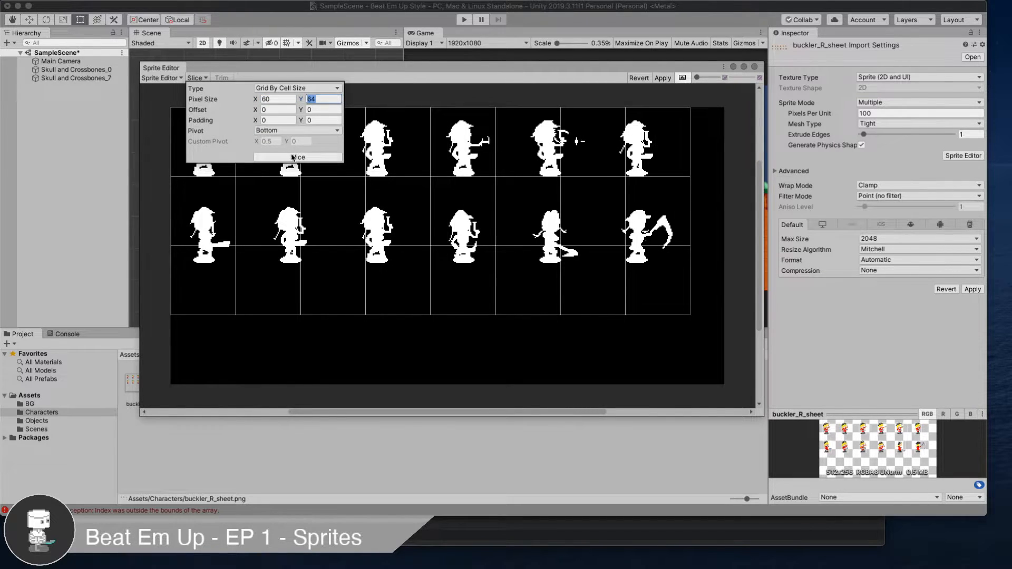
- Set the grid padding to 10 in X and 10 in Y and re-slice the sheet
left_click(272, 121)
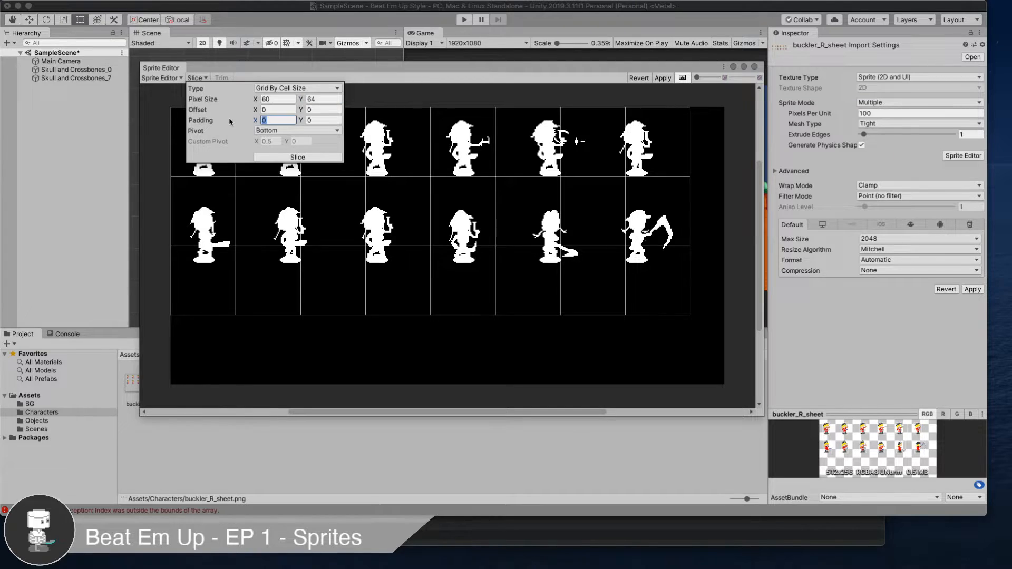
type("10")
key("Tab")
type("10")
key("Tab")
left_click(309, 155)
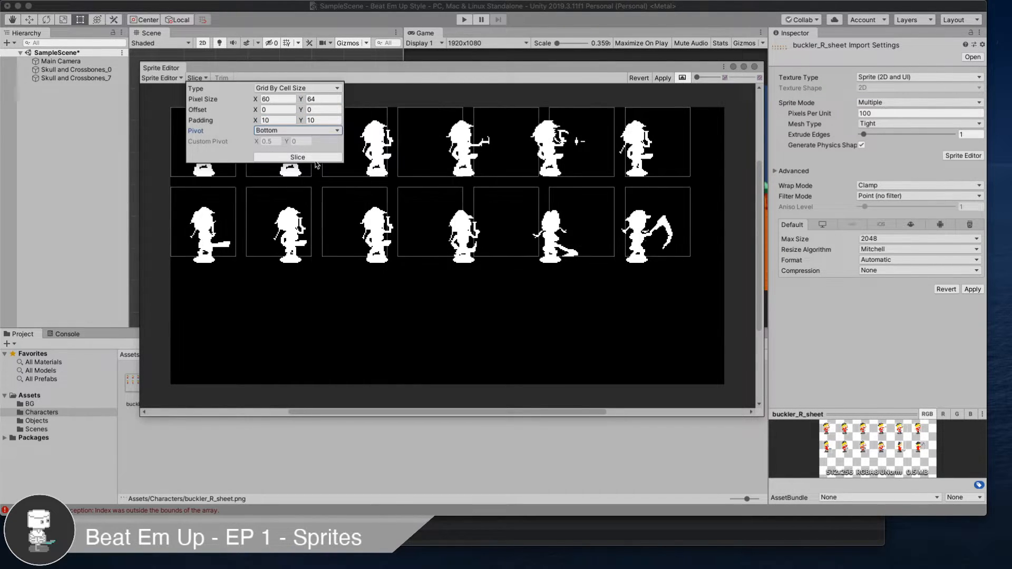
- Raise the grid padding to 20 in X and 15 in Y, re-slicing the sheet to compare the cells
left_click(282, 121)
type("20")
key("Tab")
type("2")
left_click(285, 157)
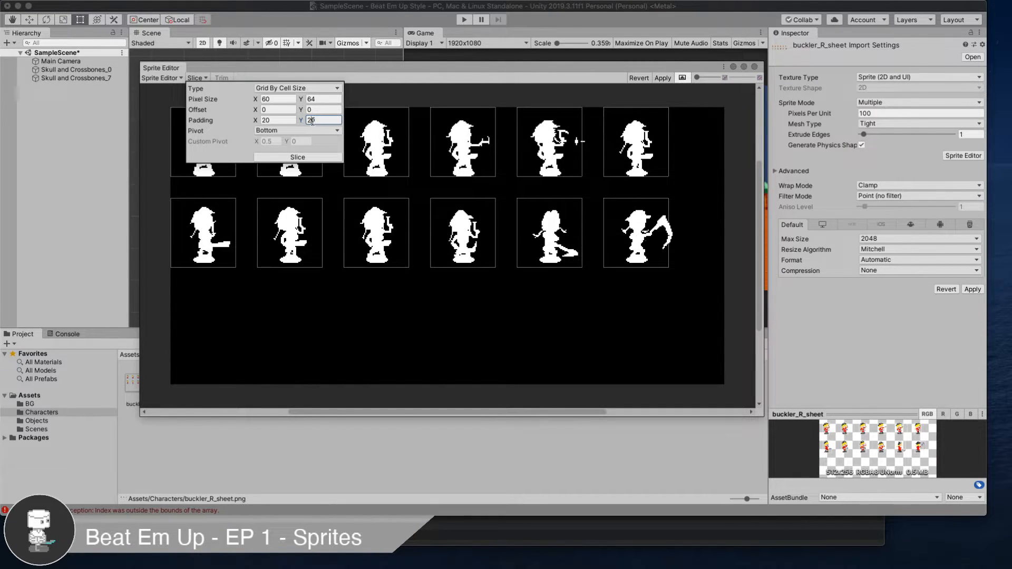
type("15")
left_click(327, 158)
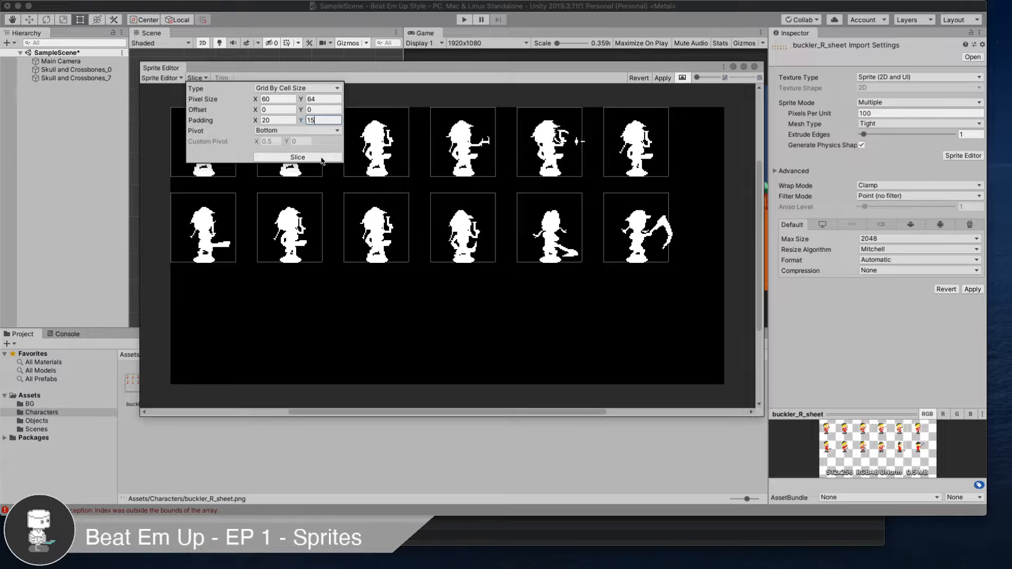
- Try a 64-pixel cell width, then return it to 60 and set the grid padding to 16 in both directions
left_click(286, 100)
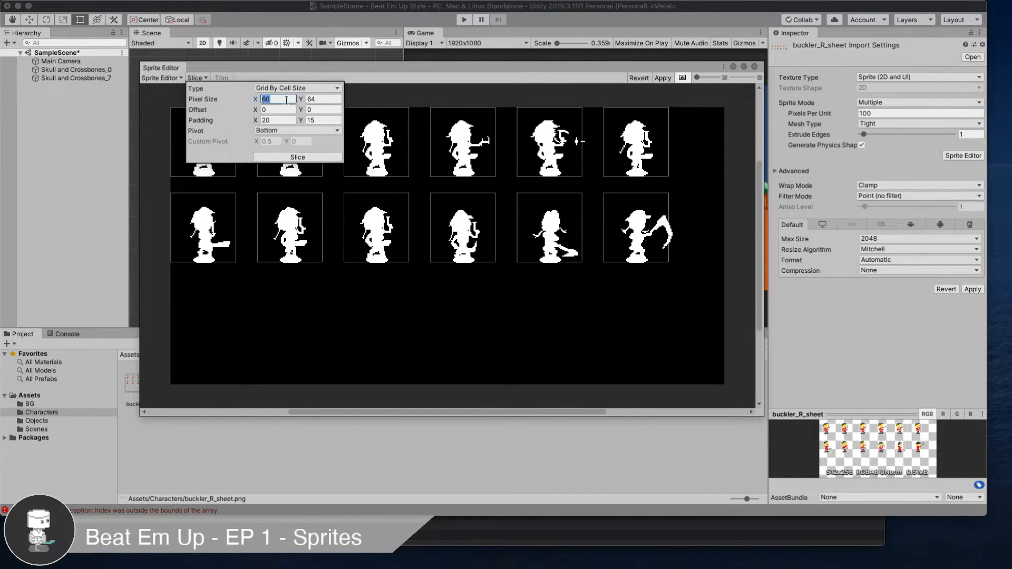
left_click(329, 120)
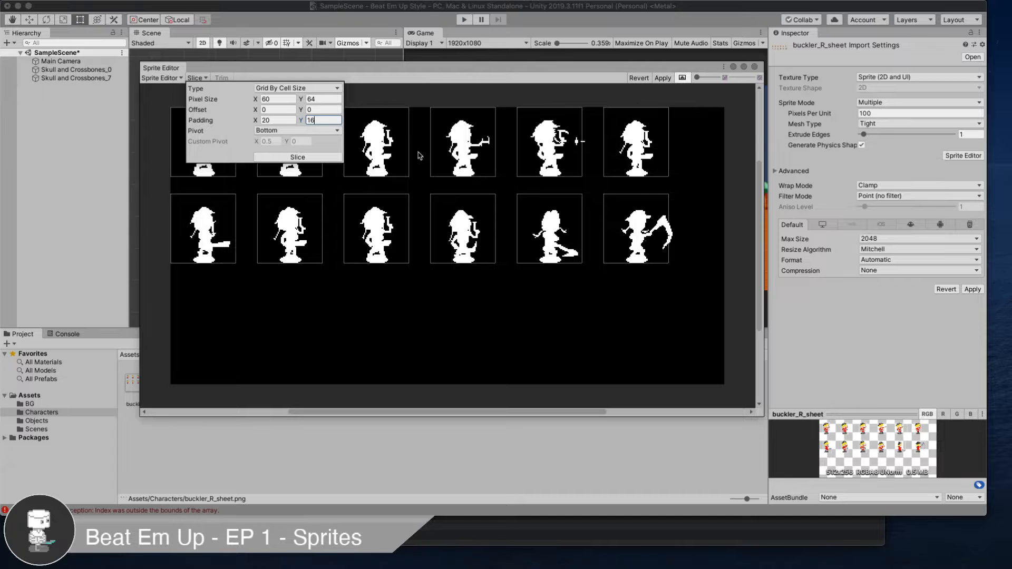
left_click(289, 99)
type("64")
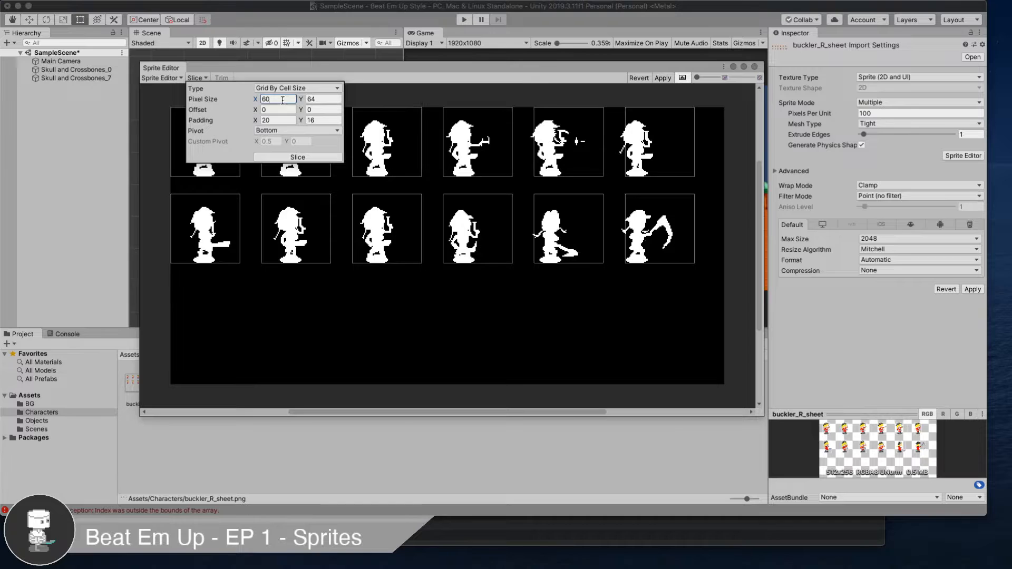
left_click(276, 120)
type("2")
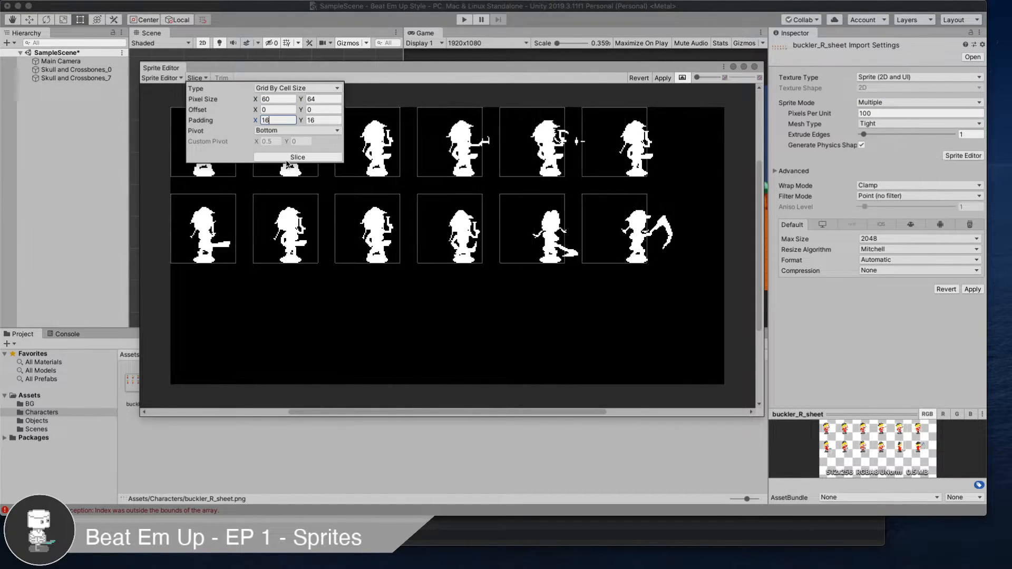
- Try slicing the grid with an X offset of 16, then return the offset to 0 and re-slice
left_click(275, 109)
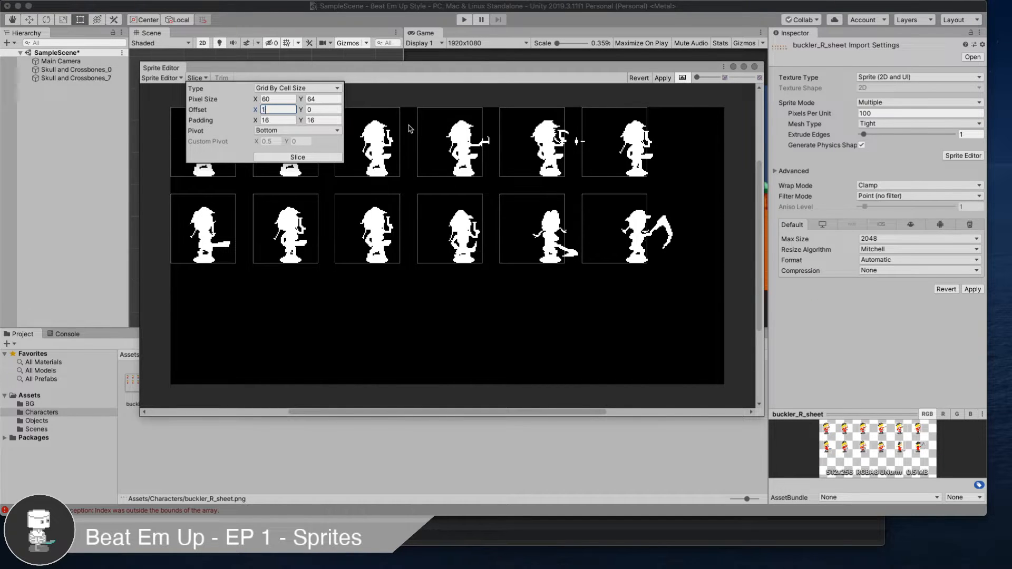
type("15")
key("BackSpace")
type("6")
left_click(329, 159)
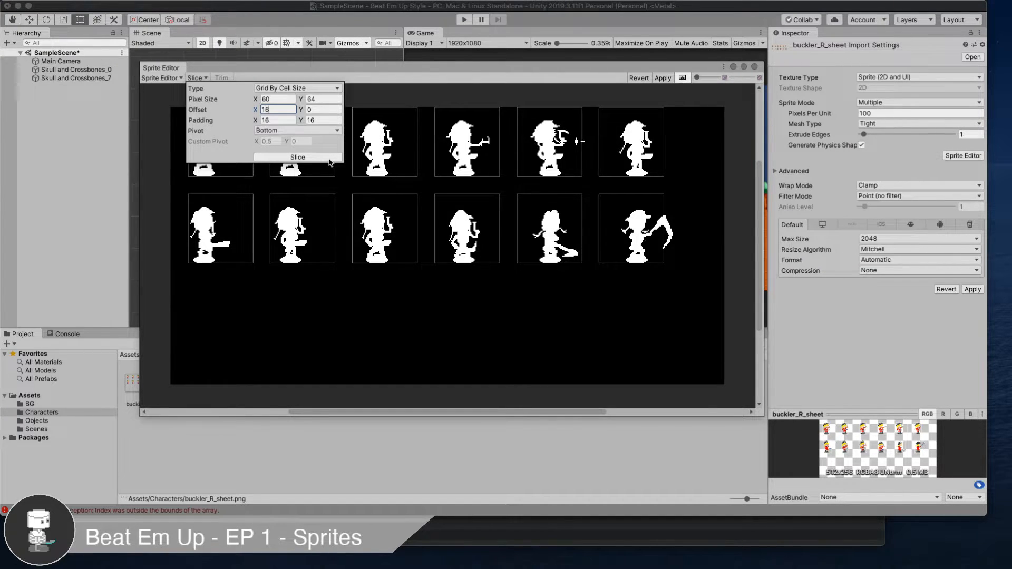
left_click_drag(284, 111, 251, 117)
left_click(291, 159)
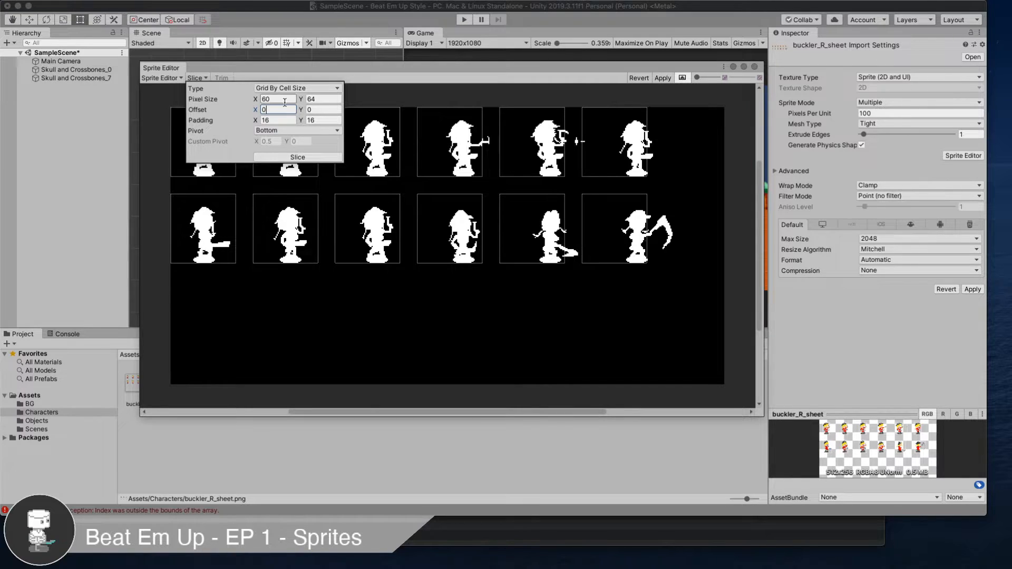
- Re-slice the sheet with the Automatic type and Bottom pivot, deleting the existing slices, and apply the slicing
left_click(266, 77)
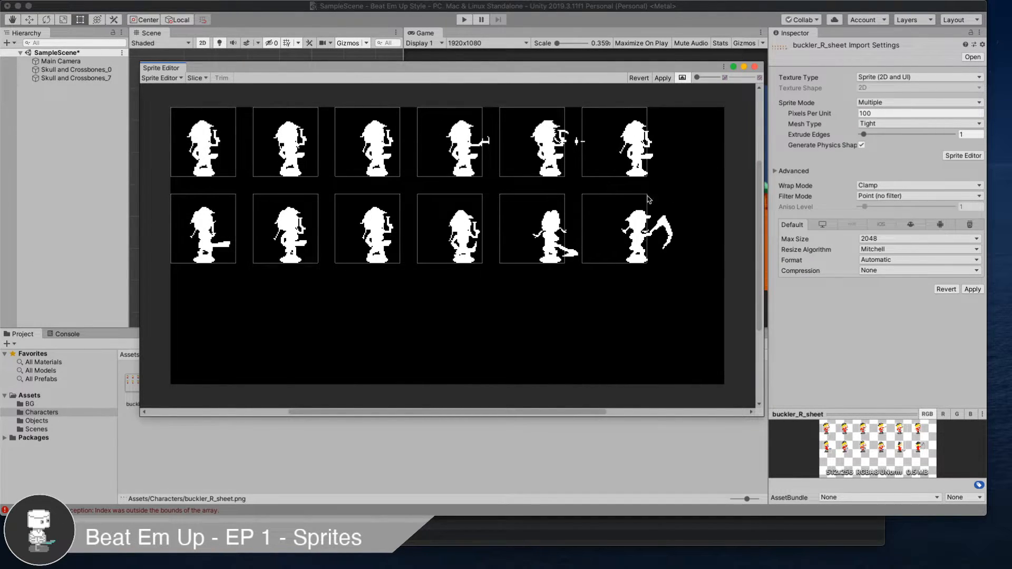
left_click(196, 78)
left_click(273, 88)
left_click(275, 81)
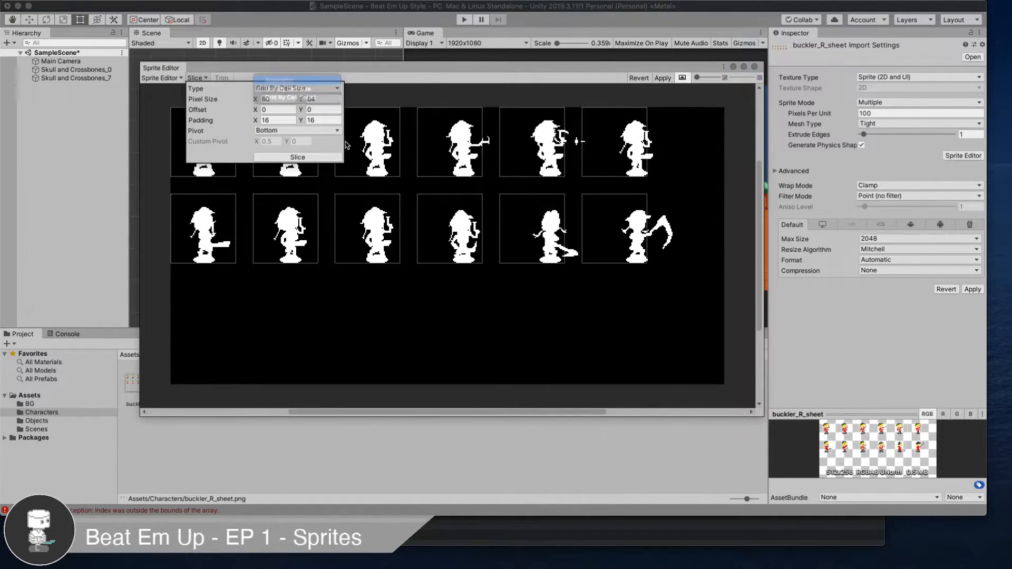
left_click(298, 157)
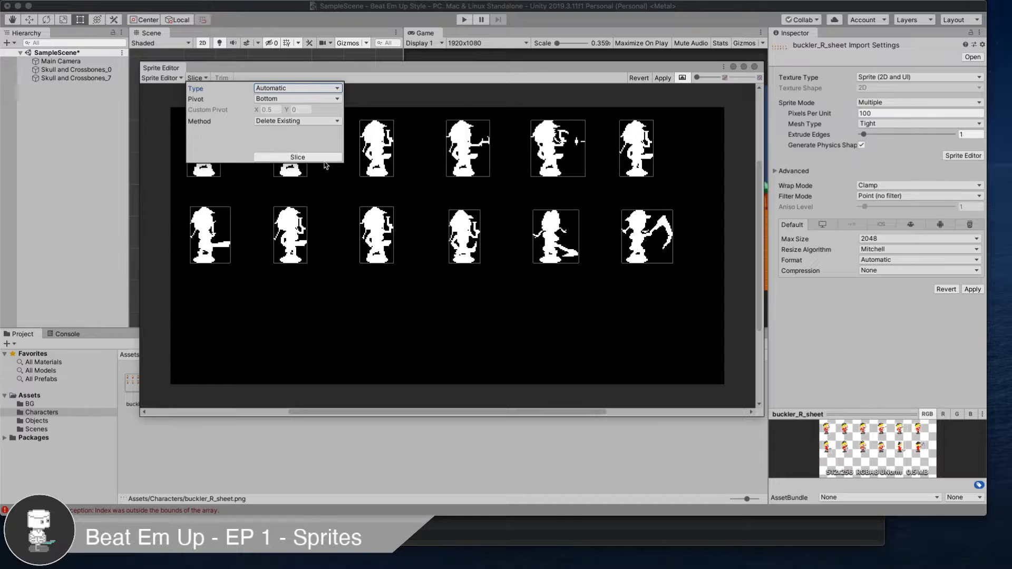
left_click(298, 157)
left_click(666, 80)
- Give the last lower-row frame, buckler_R_sheet_11, a custom pivot with X set to 0.33
left_click(548, 153)
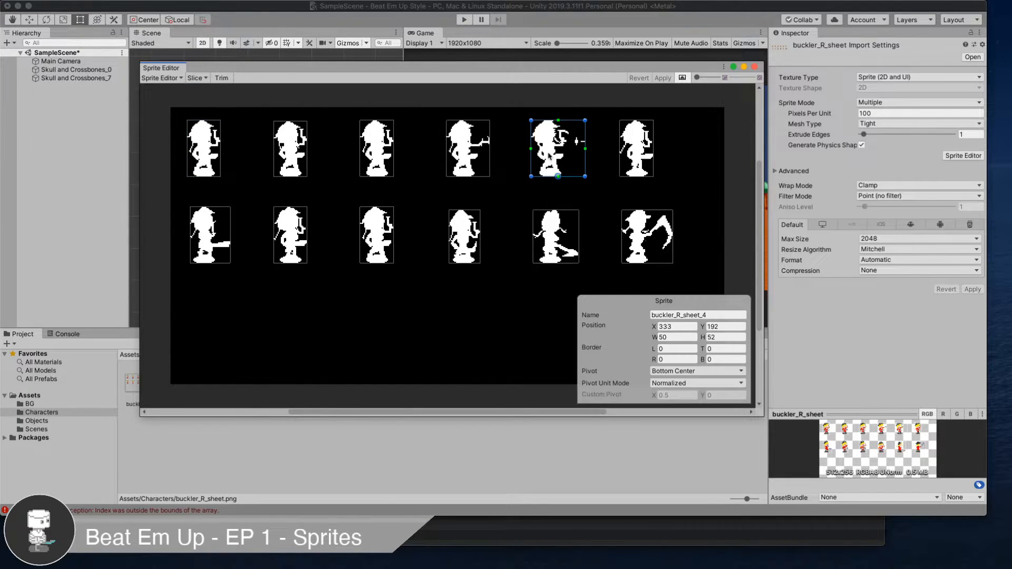
left_click(648, 152)
left_click(643, 230)
left_click(678, 372)
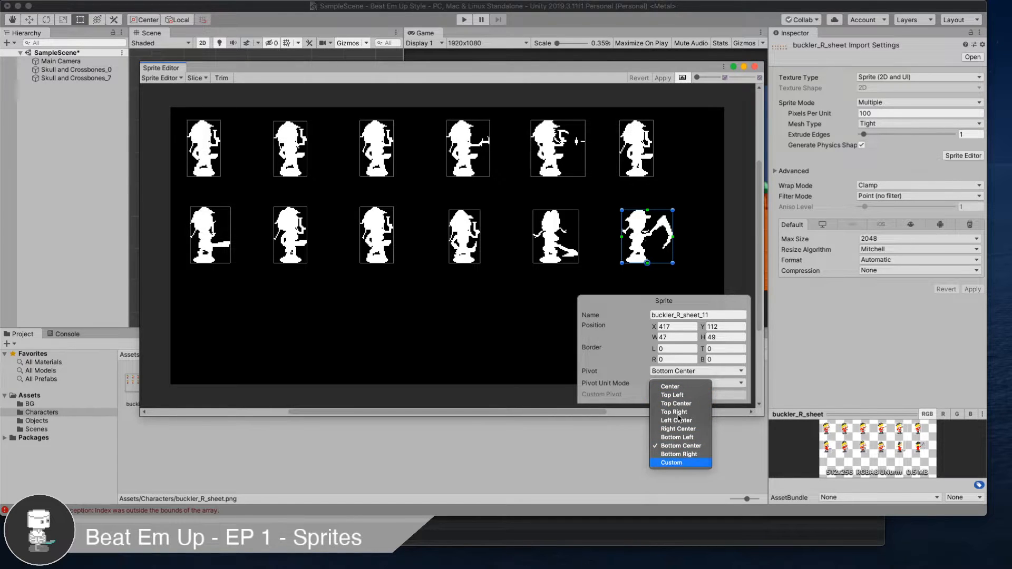
left_click(671, 463)
left_click_drag(654, 395, 652, 396)
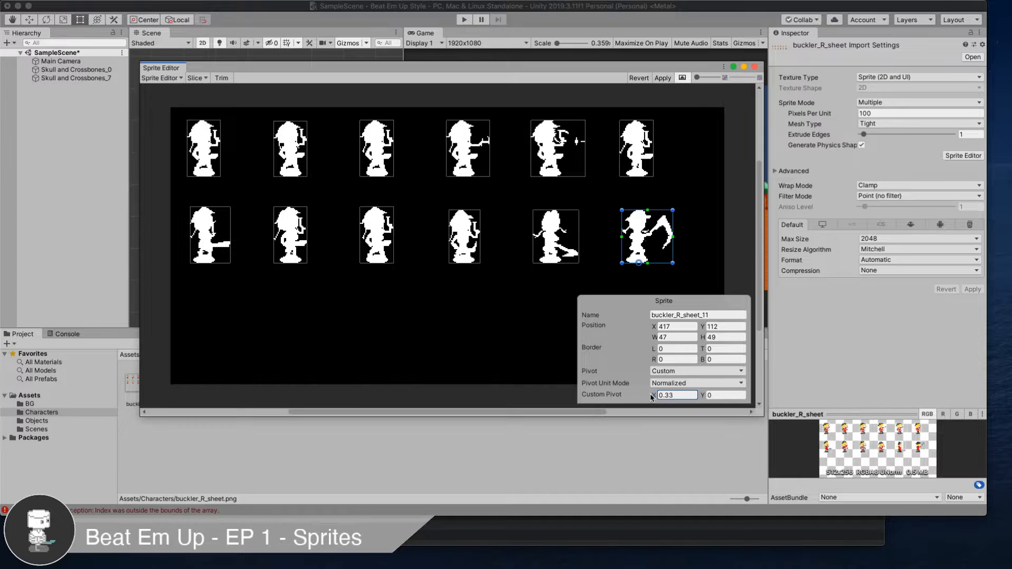
- Give the fifth lower-row frame, buckler_R_sheet_10, a custom pivot with X set to 0.38
left_click(553, 243)
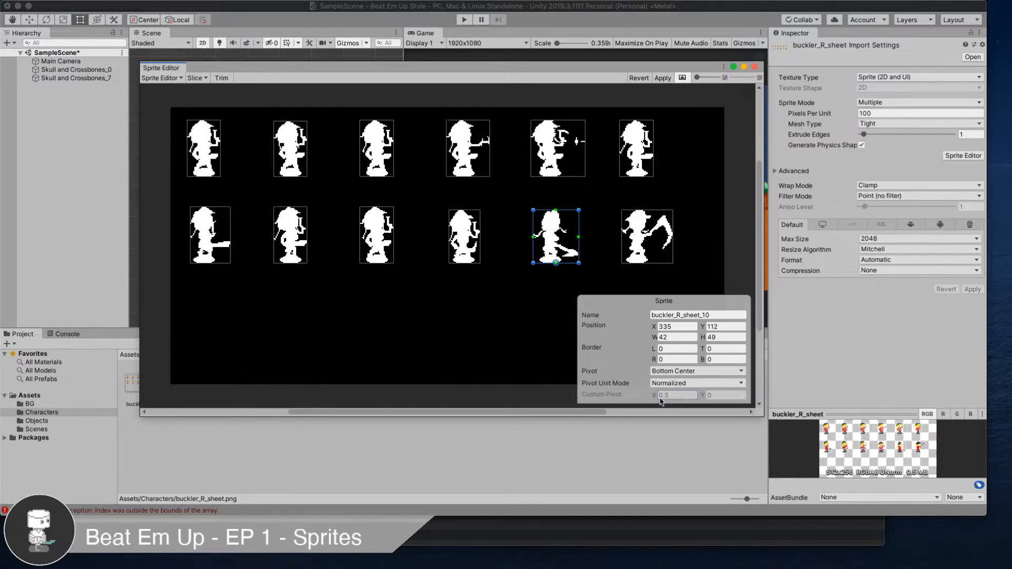
left_click(667, 371)
left_click(632, 382)
left_click(655, 374)
left_click(658, 378)
left_click(657, 395)
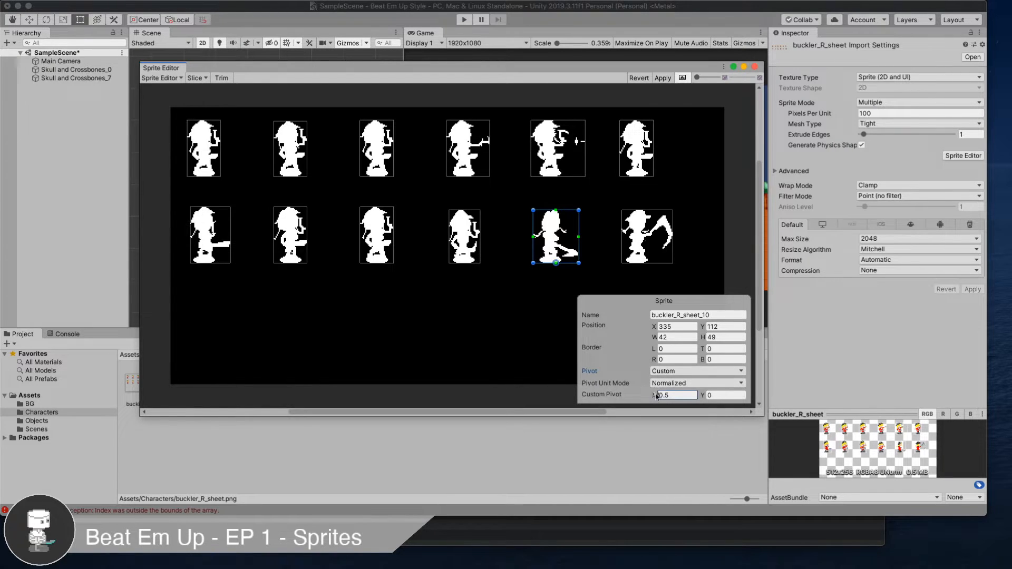
type("0.38")
- Check the pivots of the fourth and third lower-row frames and switch the second one, buckler_R_sheet_7, to a custom pivot
left_click(466, 255)
left_click(386, 242)
left_click(297, 256)
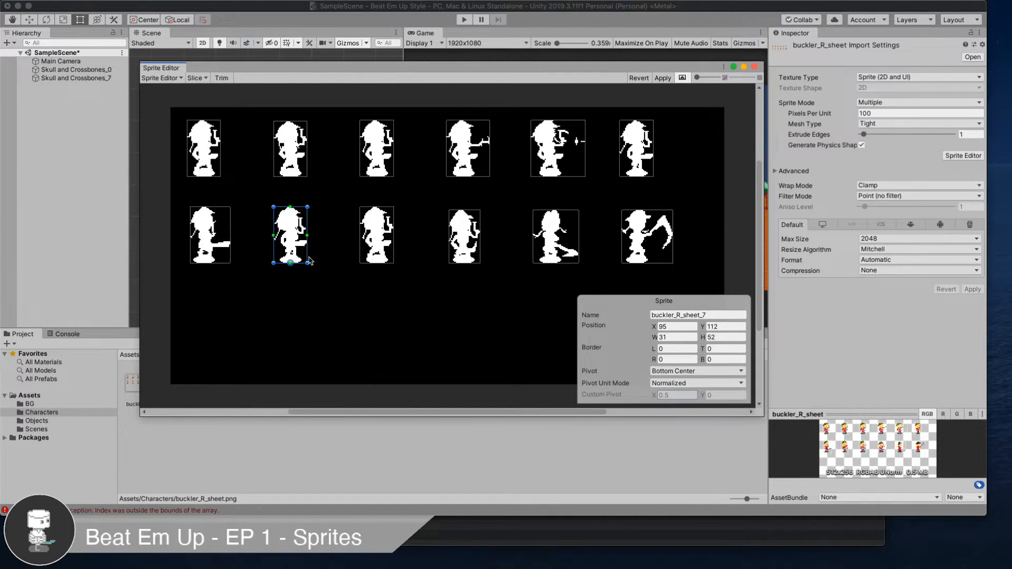
left_click(671, 371)
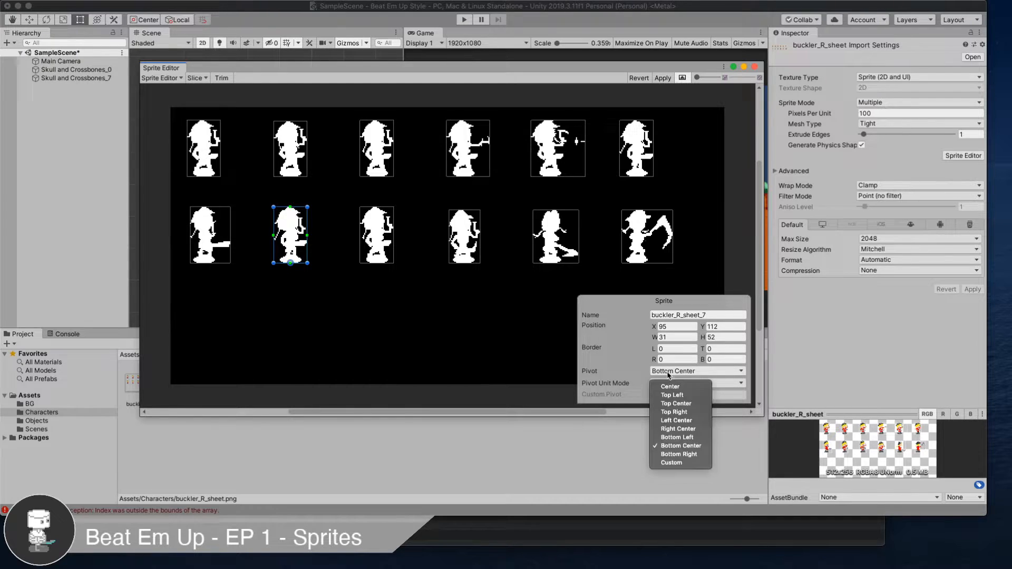
left_click(671, 463)
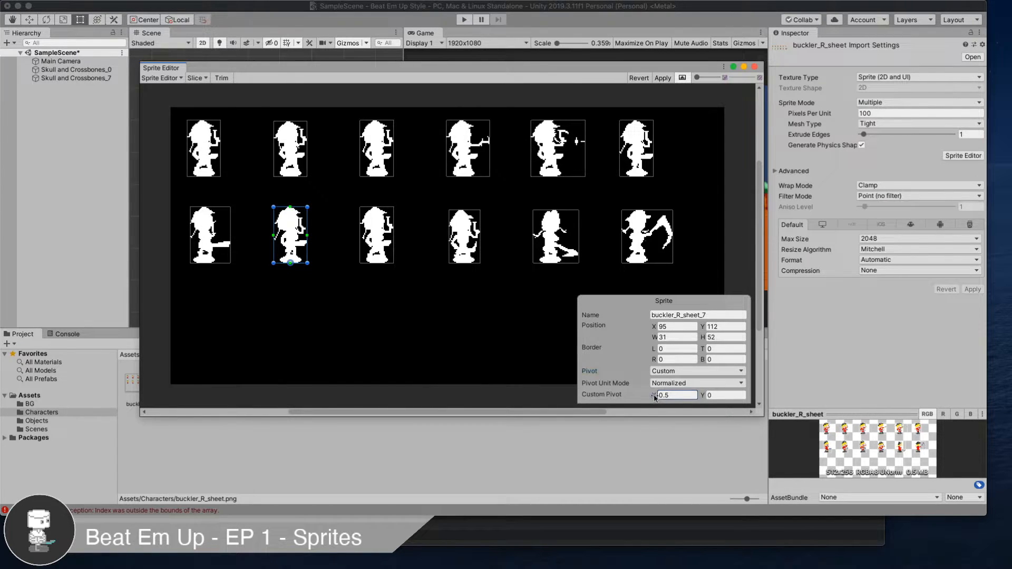
- Give the first lower-row frame, buckler_R_sheet_6, a custom pivot with a lower X, then apply the changes and close the Sprite Editor
left_click(204, 237)
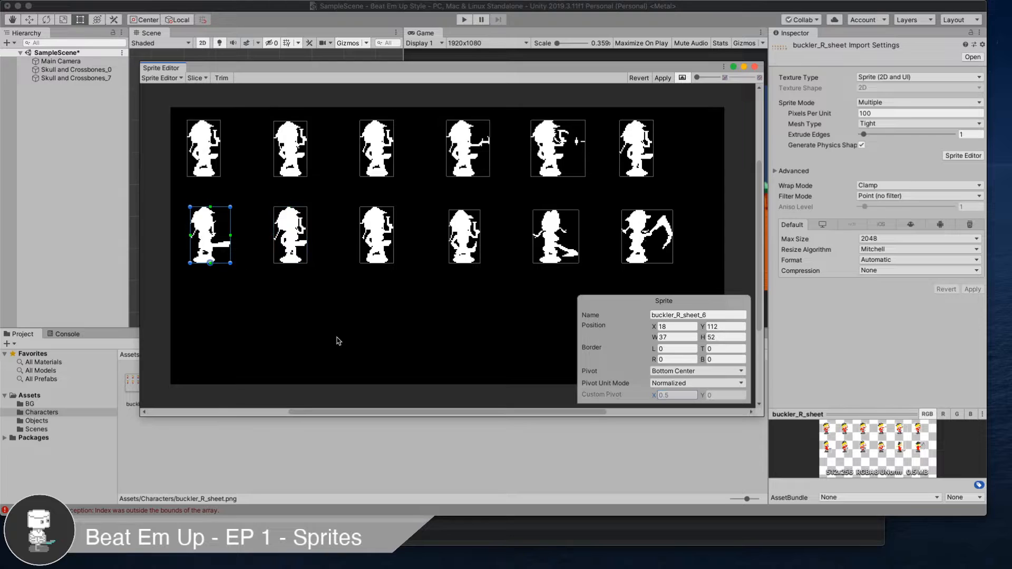
left_click(680, 371)
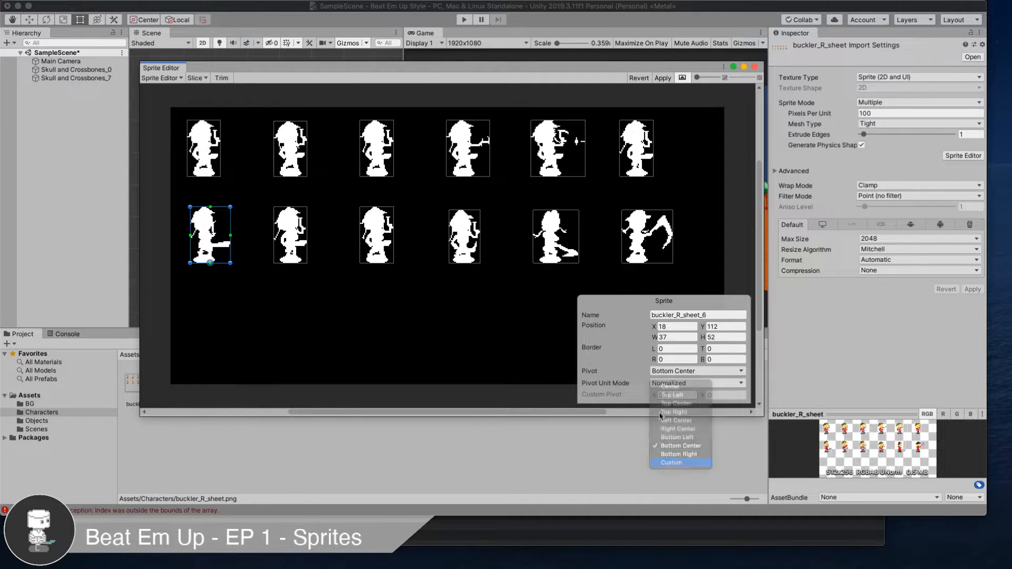
left_click_drag(654, 396, 652, 398)
left_click(663, 78)
left_click(755, 66)
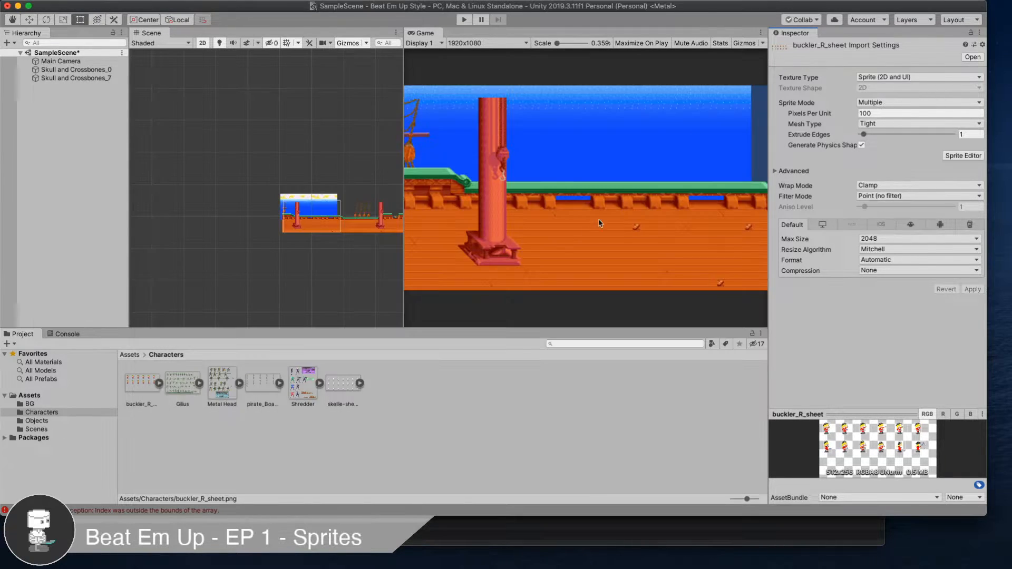
- Expand the buckler sheet's frames, place buckler_R_sheet_0 on the deck in the scene, and frame it in the view
left_click(158, 384)
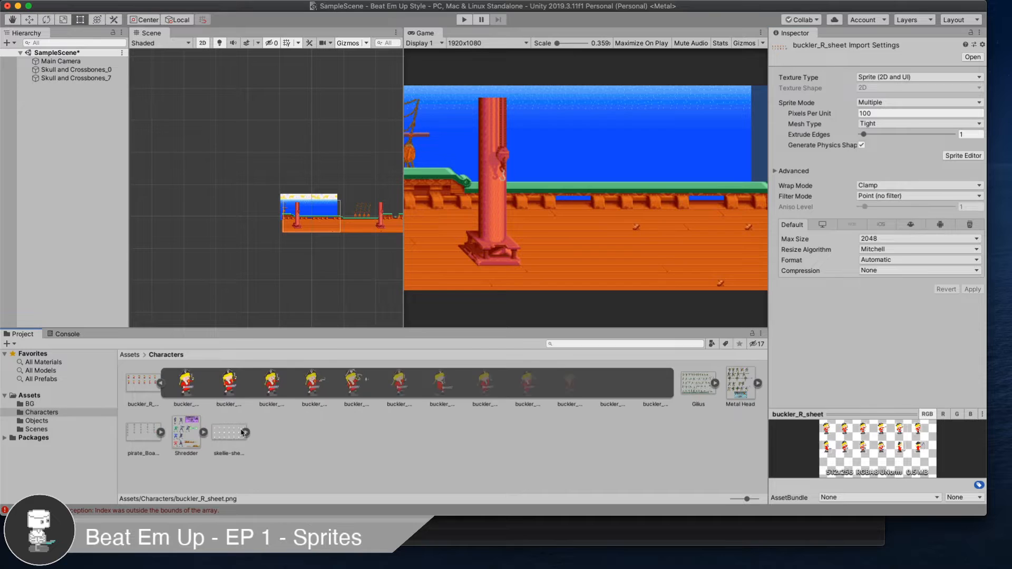
left_click_drag(188, 390, 304, 233)
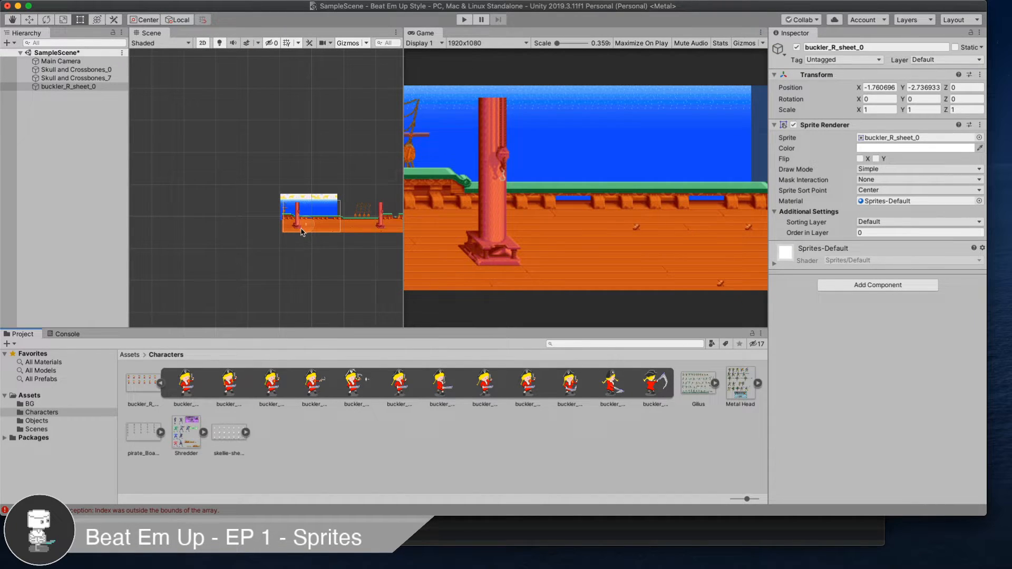
double_click(67, 86)
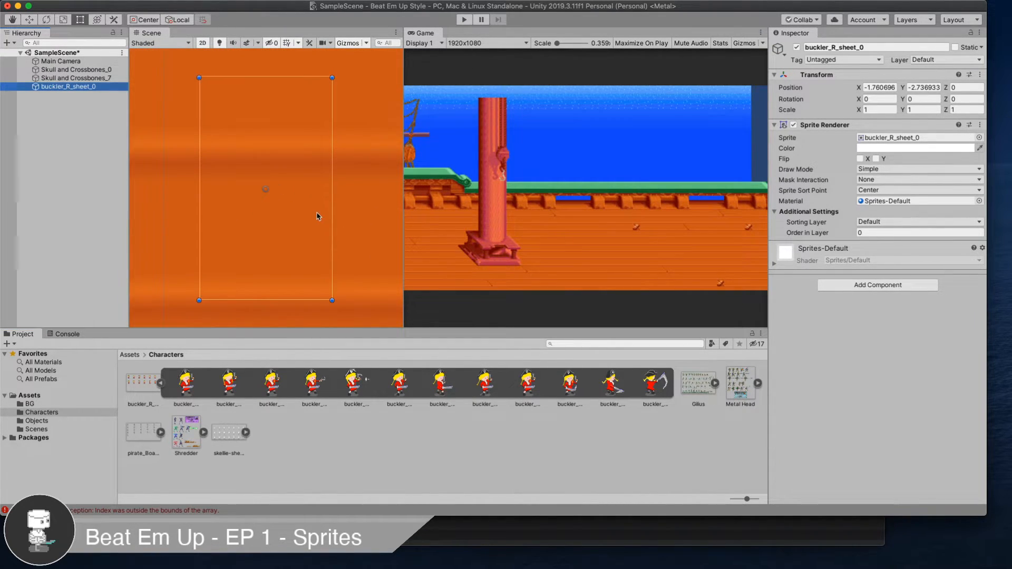
scroll(298, 209, "down", 5)
scroll(298, 203, "down", 10)
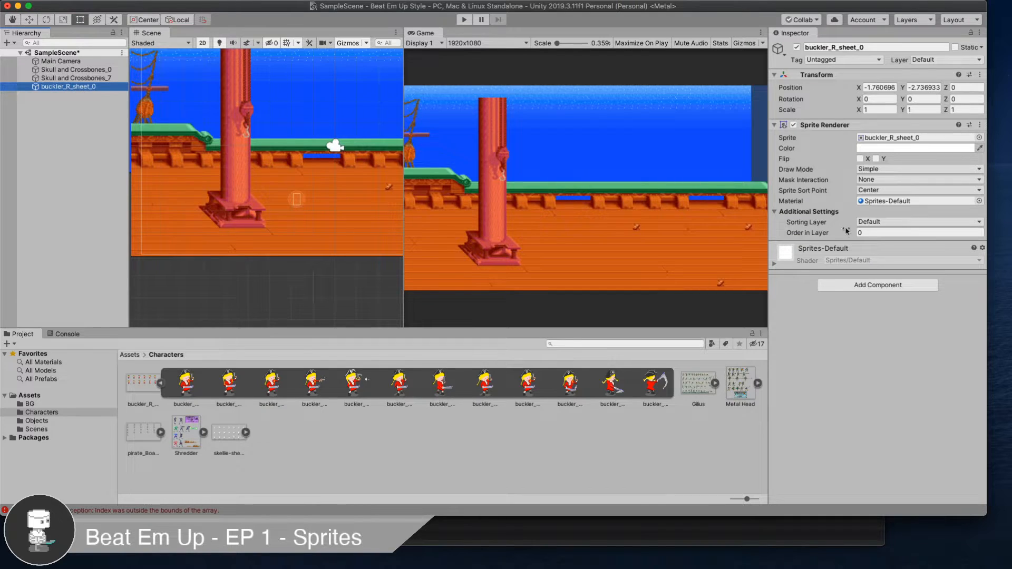
- Assign buckler_R_sheet_0 to the Characters sorting layer and reselect it for transforming
left_click(896, 222)
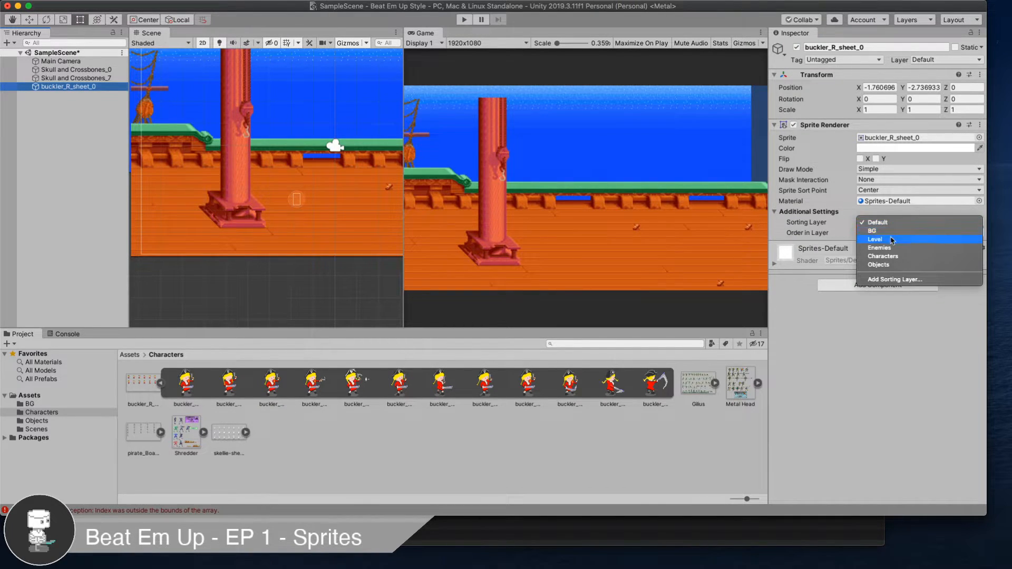
left_click(886, 256)
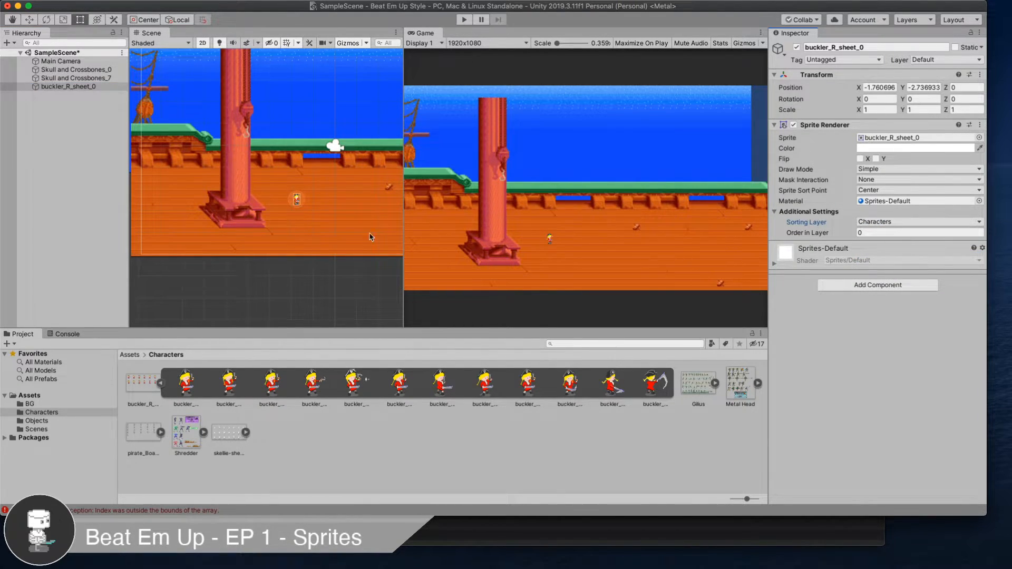
left_click(81, 23)
left_click(83, 79)
left_click(90, 87)
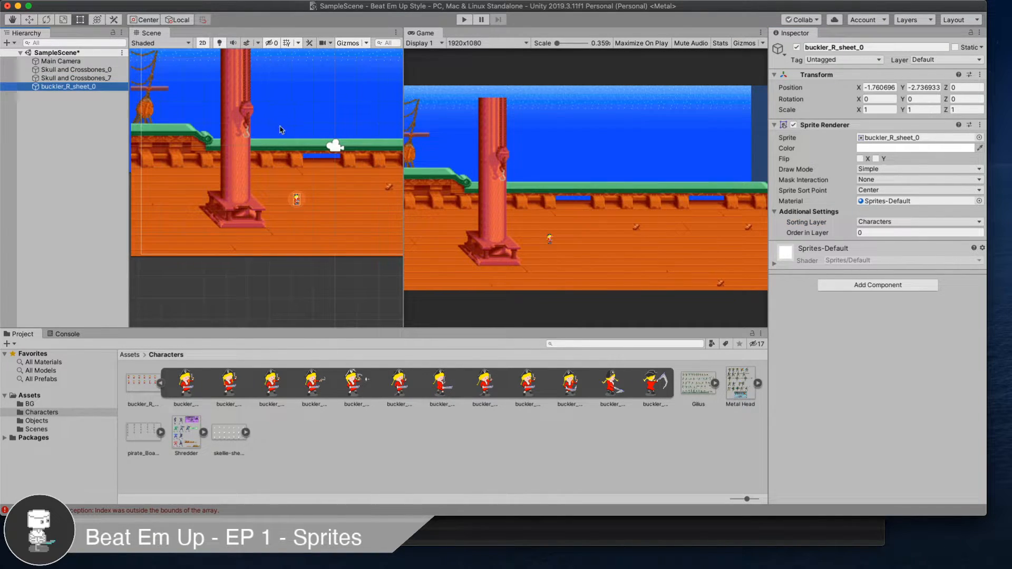
- Scale the buckler sprite uniformly to about 4.72 and move it to the front of the deck at about X -7.73, Y -4.43
left_click(296, 199)
scroll(297, 197, "up", 3)
left_click_drag(302, 192, 382, 56, "shift")
scroll(340, 206, "down", 5)
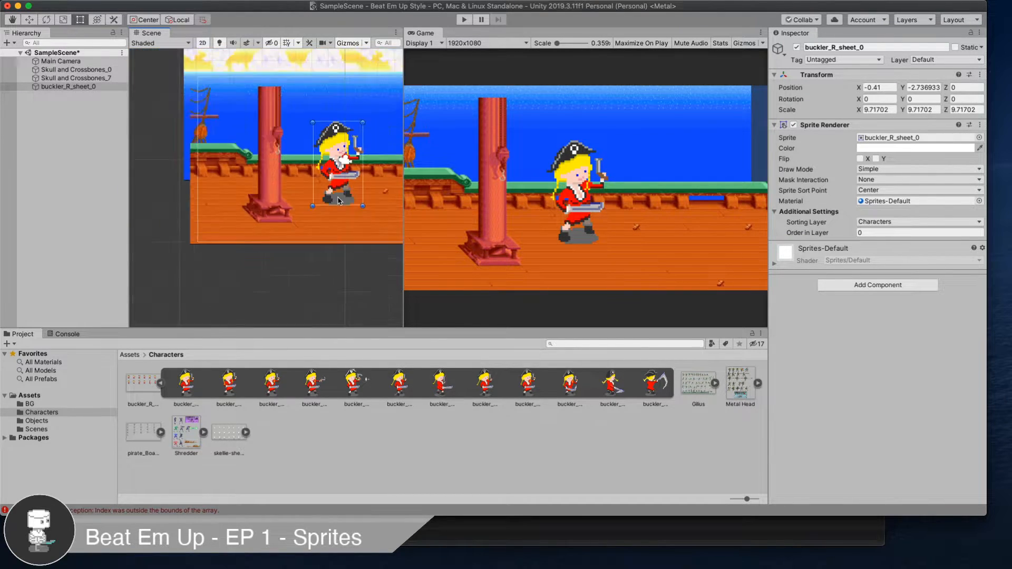
left_click_drag(356, 149, 264, 211, "shift")
- Rename buckler_R_sheet_0 in the scene as Buckler and save the scene
left_click(89, 88)
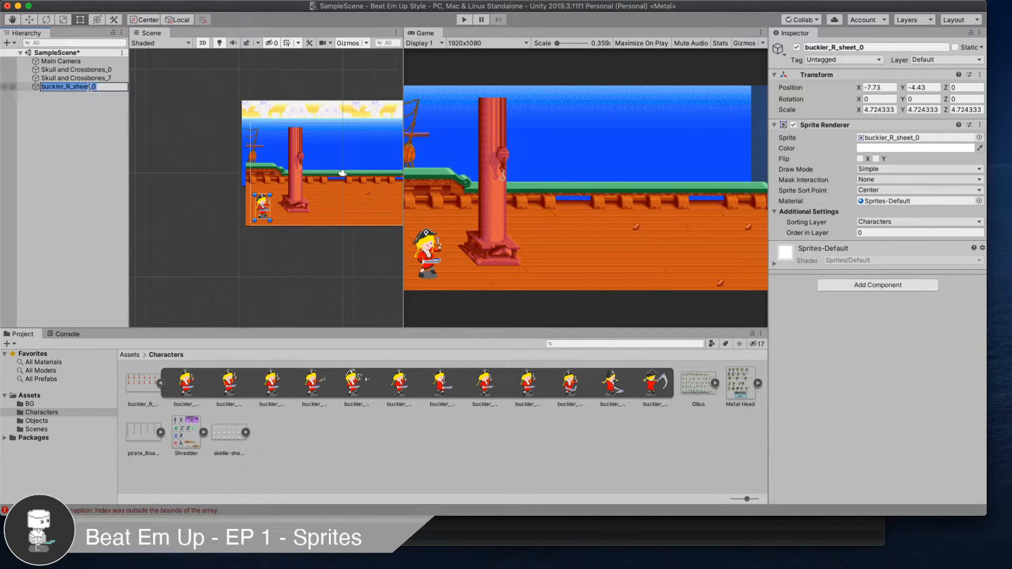
type("Buckler")
key("Return")
key("super+s")
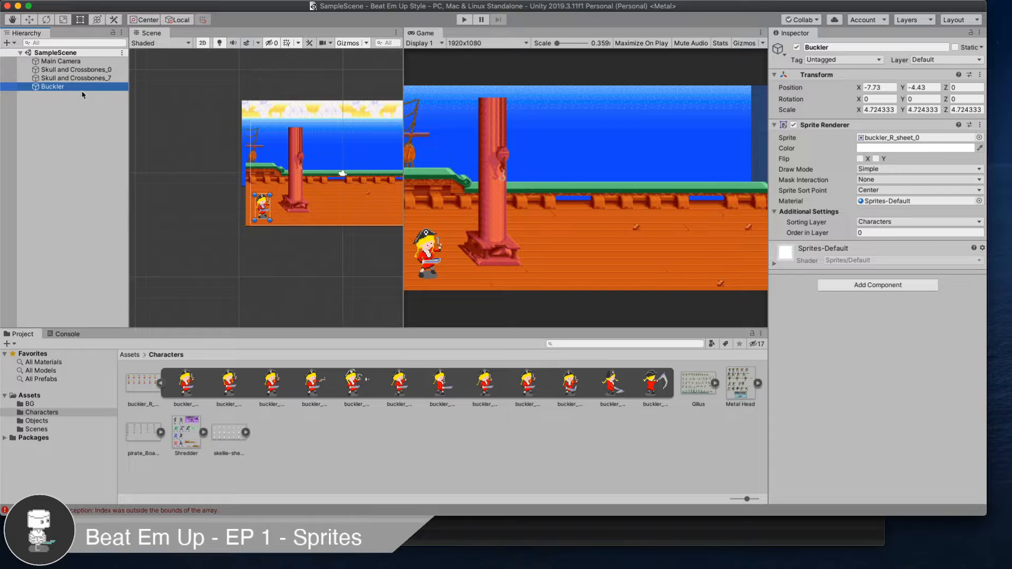
- Collapse the buckler frames, switch the Metal Head sheet to Multiple sprite mode, apply it, and open it in the Sprite Editor
left_click(159, 383)
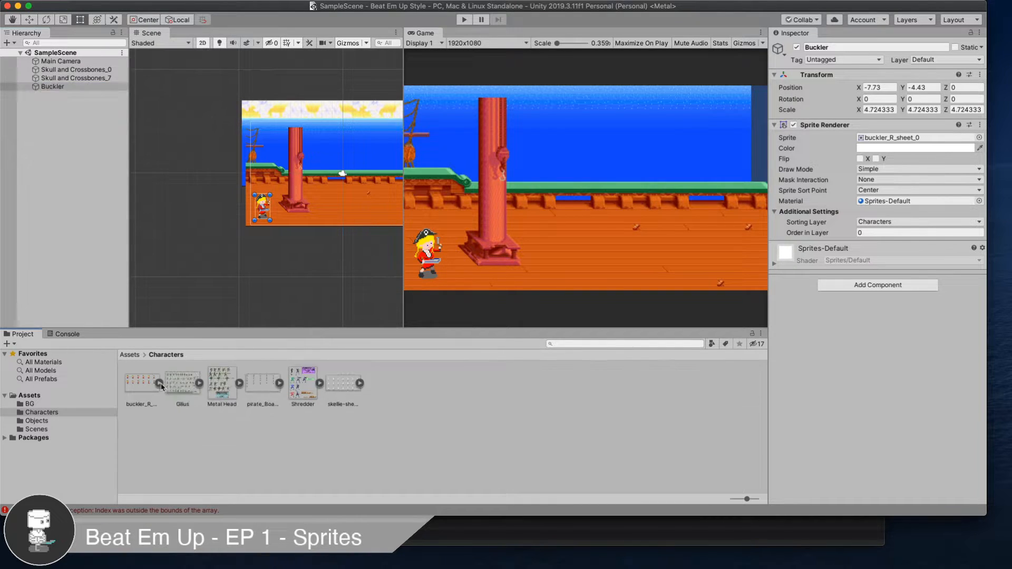
left_click(320, 385)
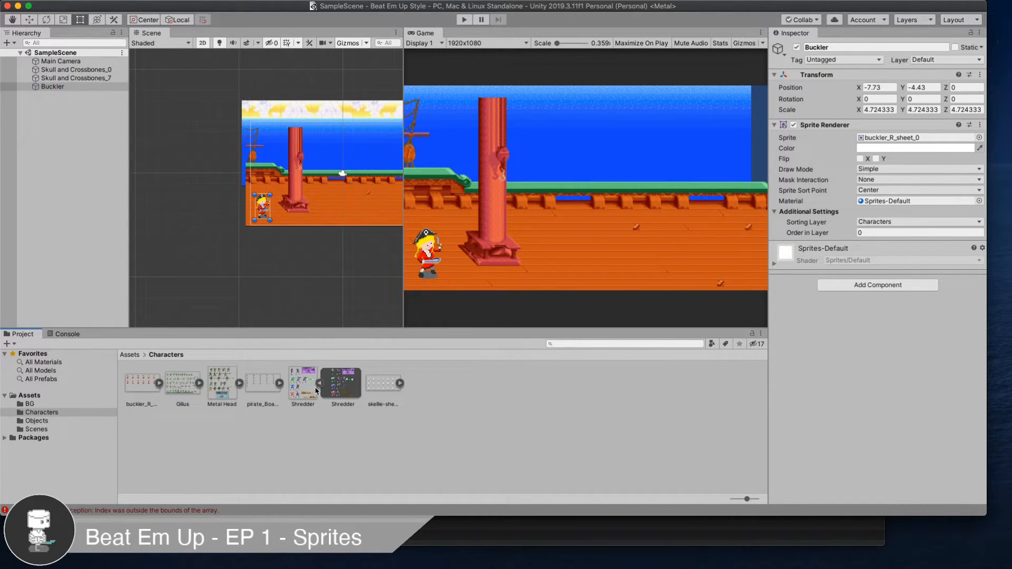
left_click(238, 387)
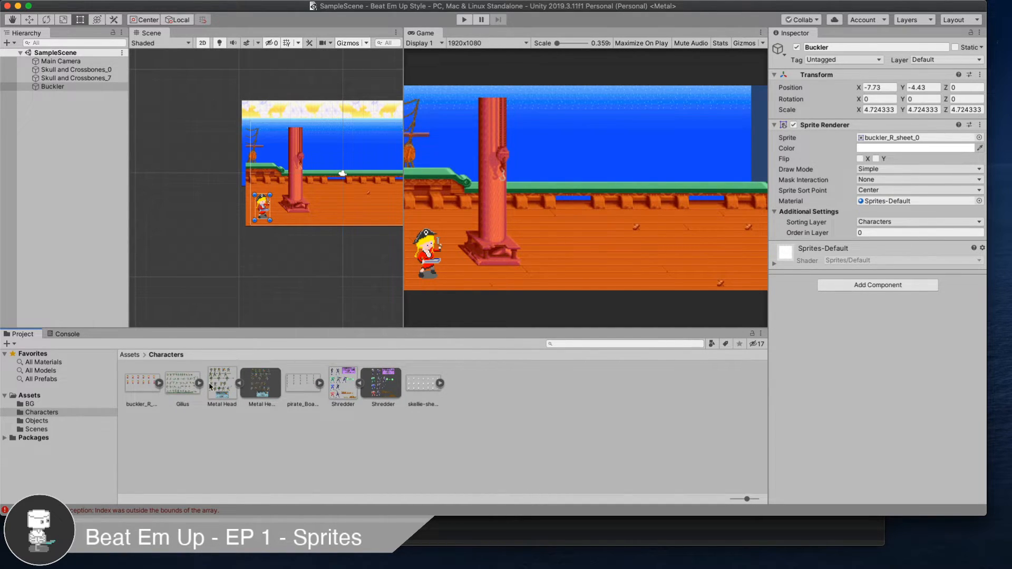
left_click(210, 386)
left_click(896, 103)
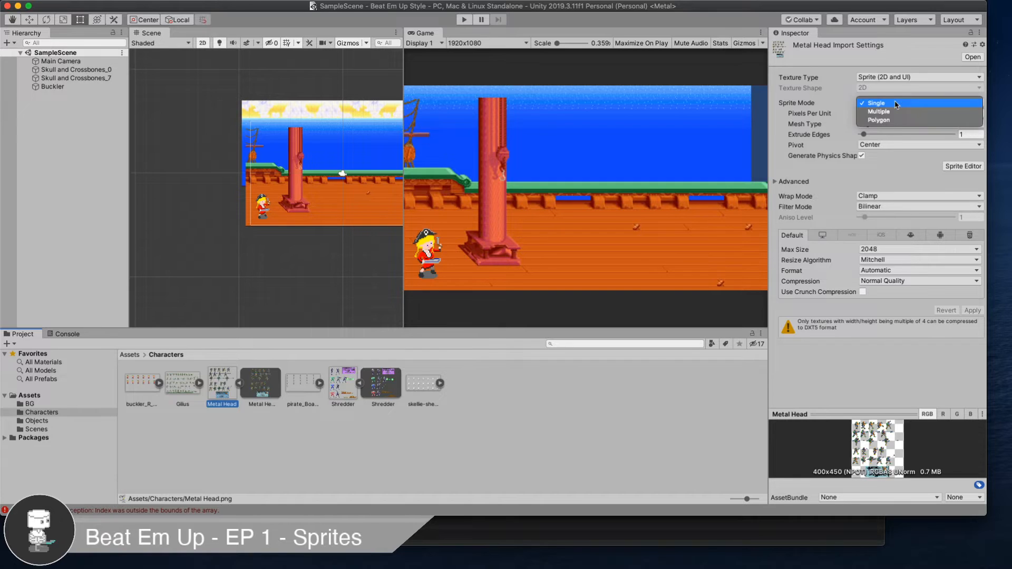
left_click(893, 111)
left_click(973, 299)
left_click(963, 155)
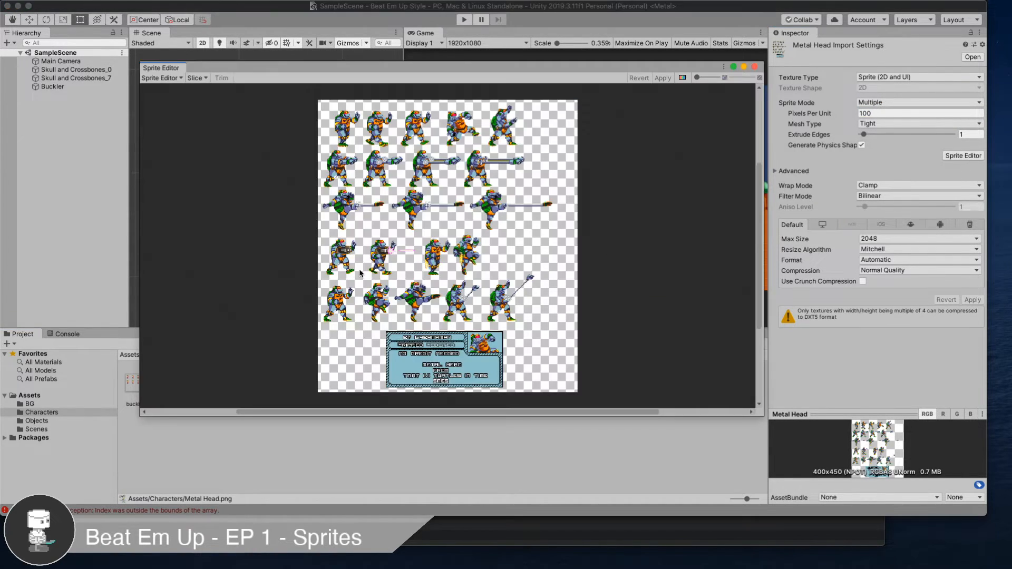
- Set the Metal Head sheet's filter mode to Point (no filter), apply it, and inspect the sheet in the Sprite Editor
left_click(883, 196)
left_click(888, 188)
left_click(972, 299)
left_click(962, 156)
scroll(377, 225, "up", 5)
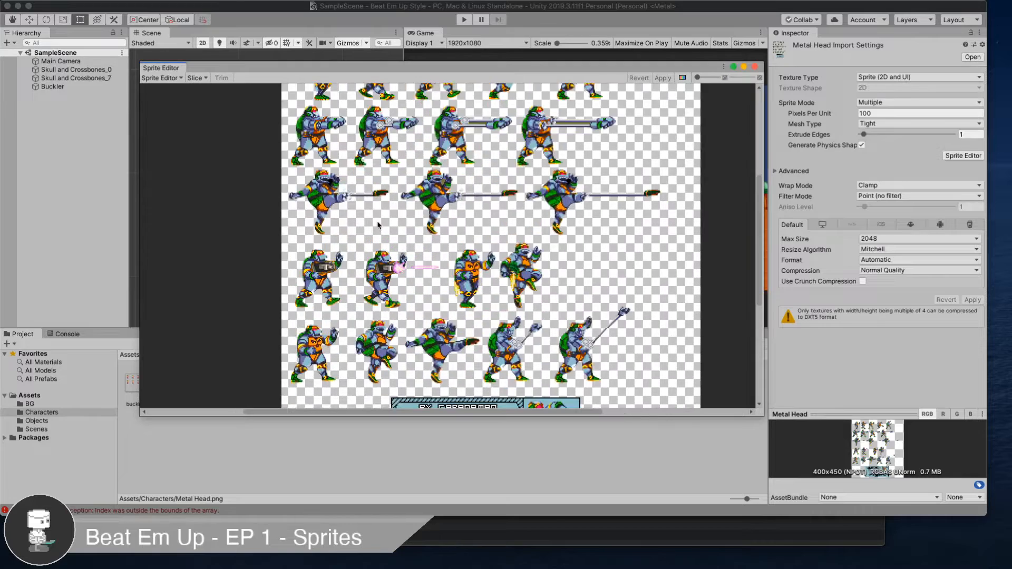
scroll(378, 225, "down", 5)
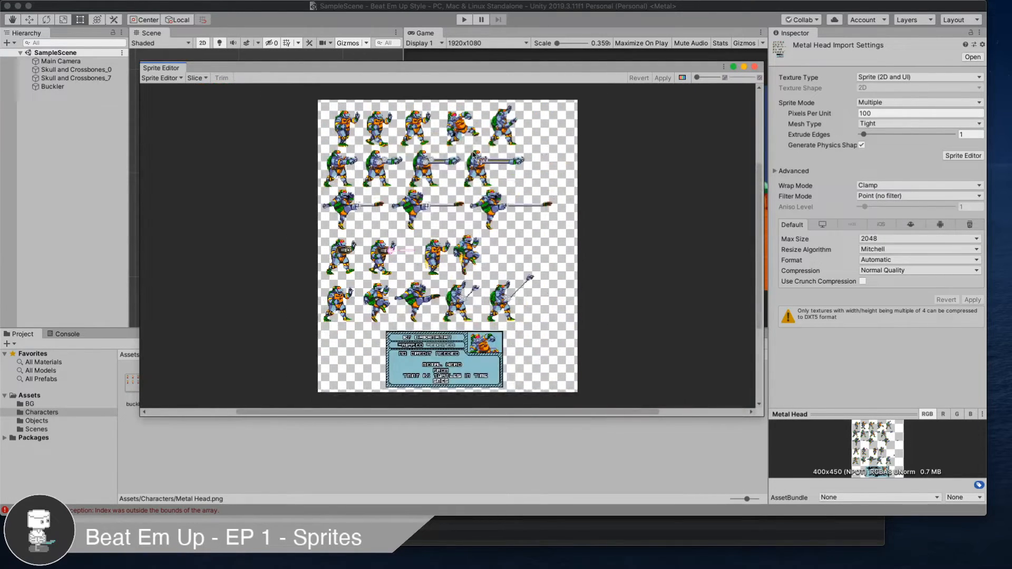
- Slice the Metal Head sheet automatically with bottom pivots and switch the sheet to its alpha view
left_click(195, 77)
left_click(291, 156)
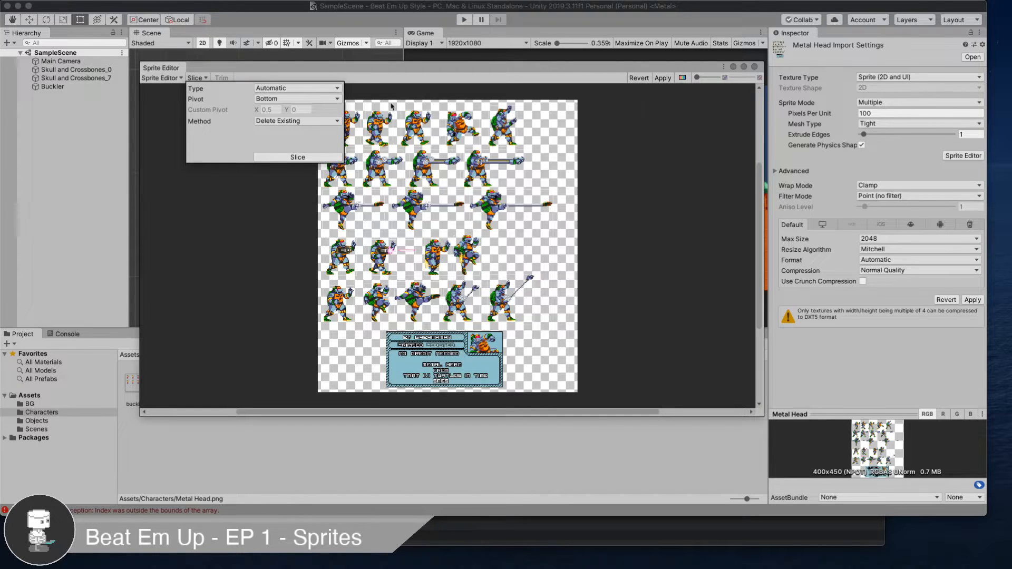
left_click(416, 77)
left_click(681, 77)
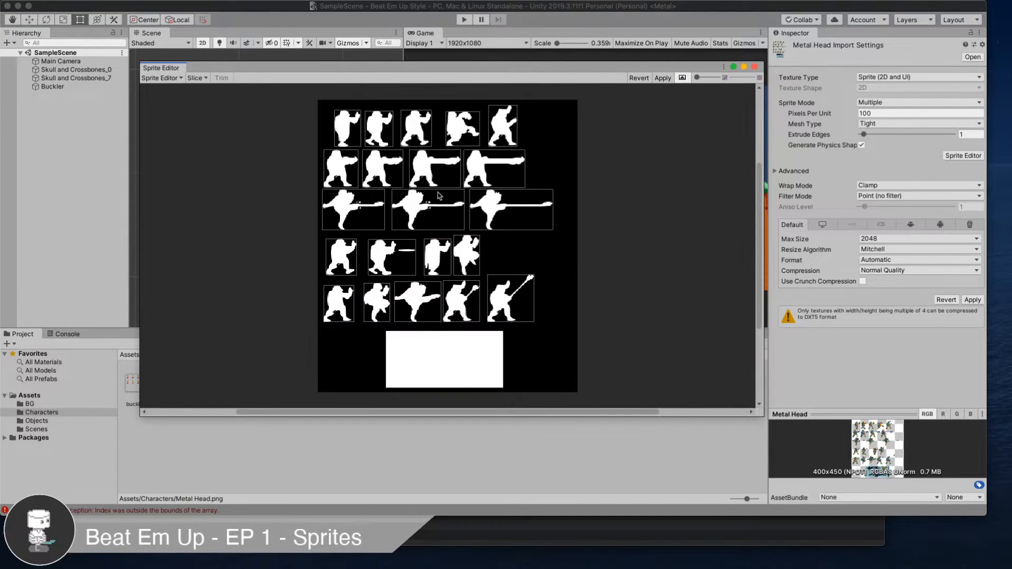
scroll(440, 195, "up", 1)
- Give the first top-row frame, Metal Head_0, a custom pivot with X set to 0.32, checking the second and third frames' pivots
left_click(337, 125)
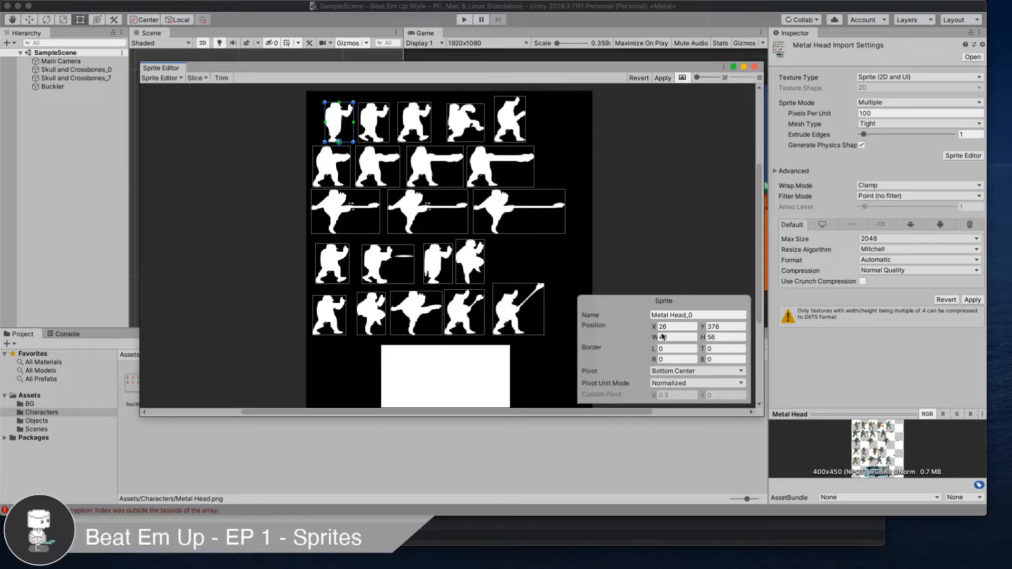
left_click(685, 371)
left_click(661, 449)
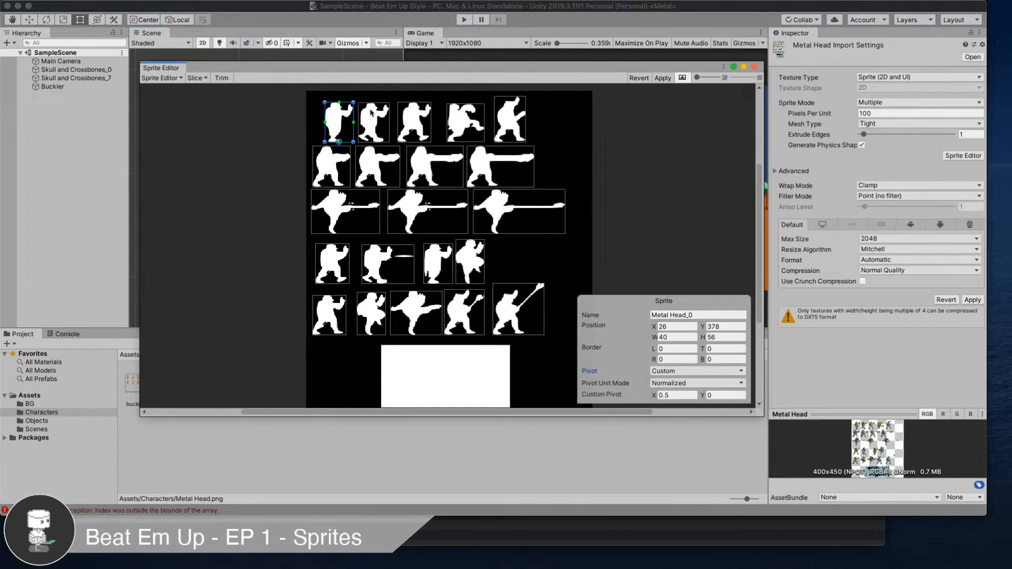
left_click(375, 145)
left_click(419, 126)
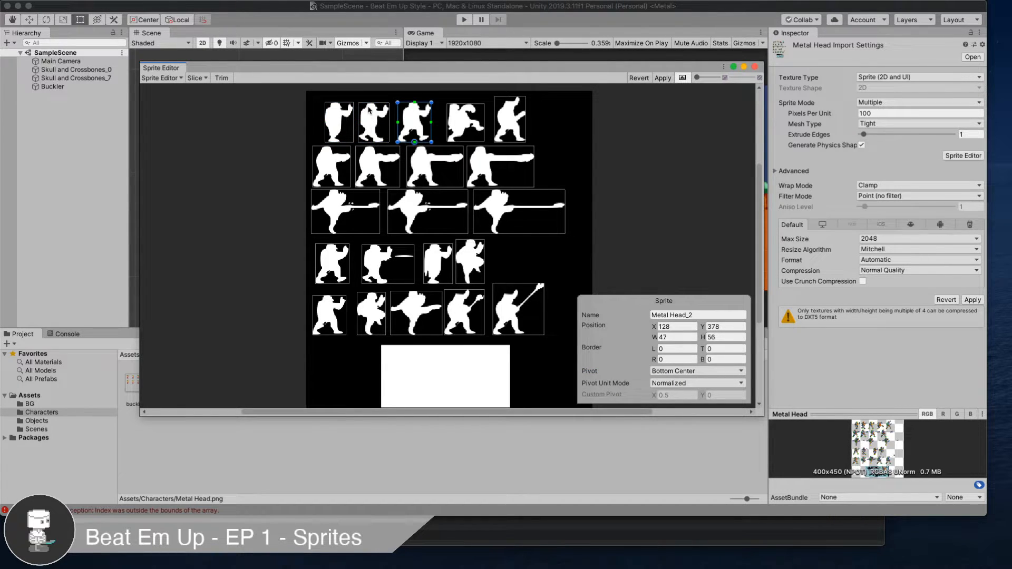
left_click(341, 117)
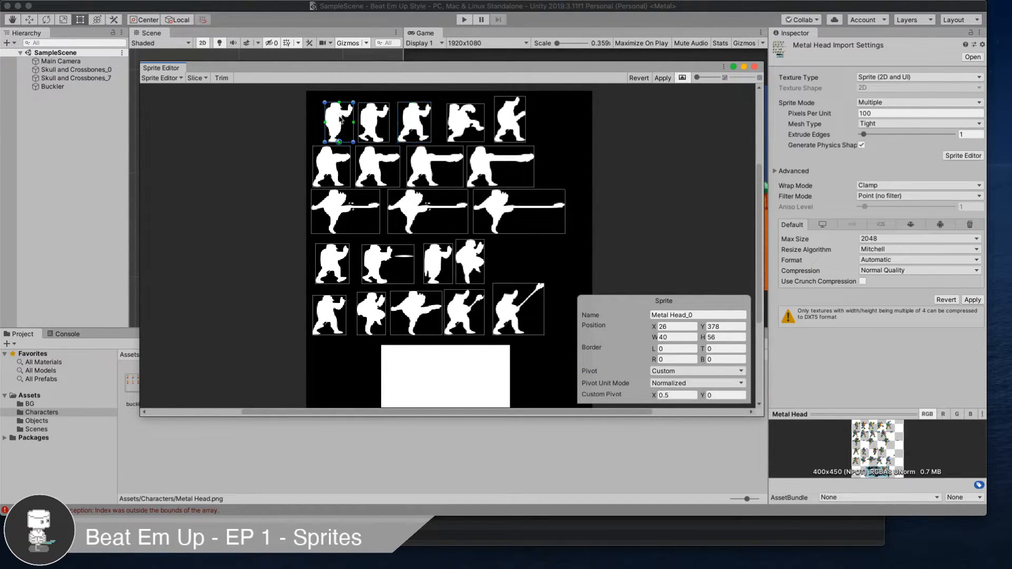
left_click(673, 395)
type("0.32")
- Give the fourth top-row frame, Metal Head_3, a custom pivot with X 0.41 and check the fifth frame's pivot
left_click(461, 117)
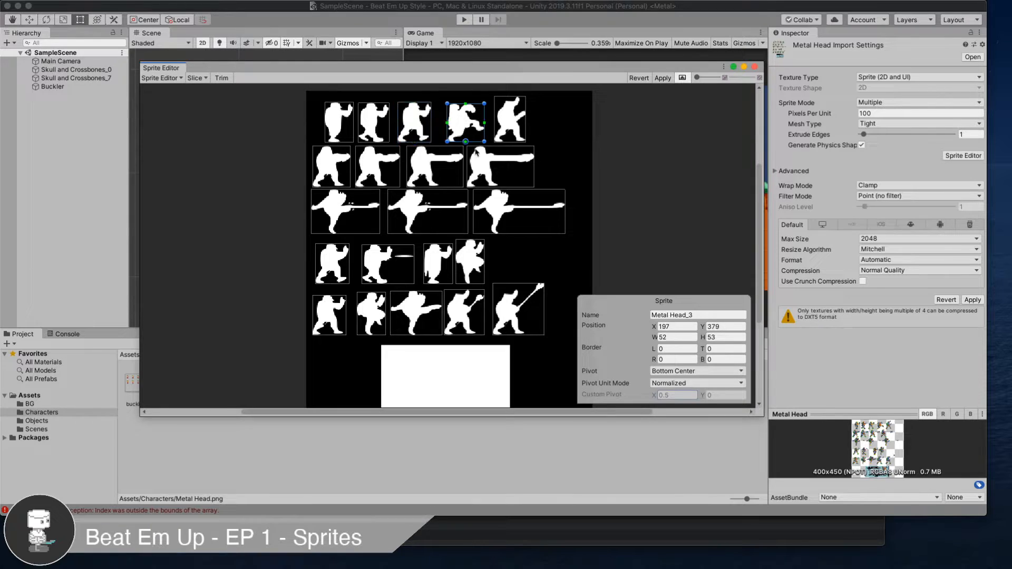
left_click(659, 372)
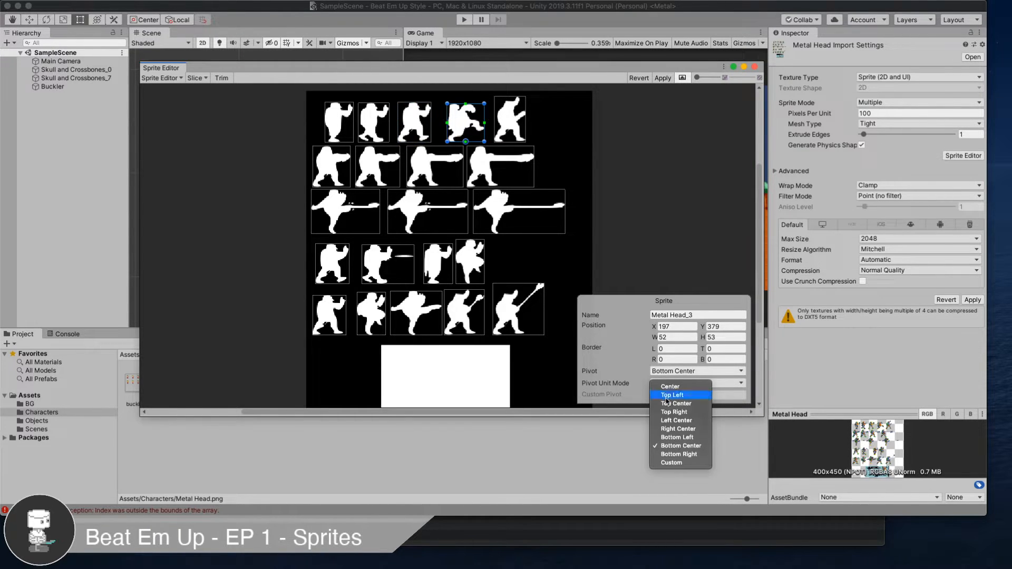
left_click(671, 462)
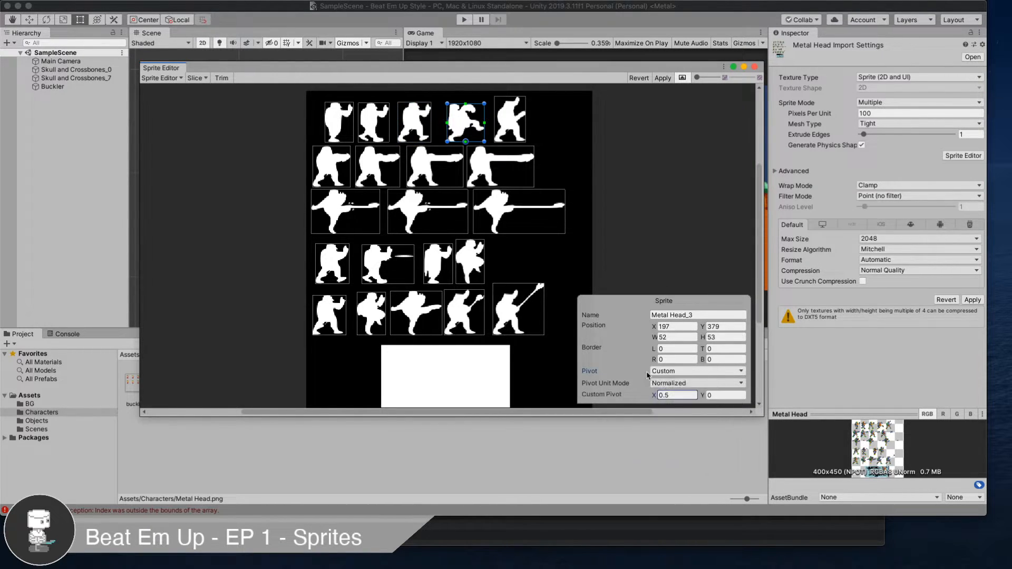
left_click_drag(655, 399, 653, 399)
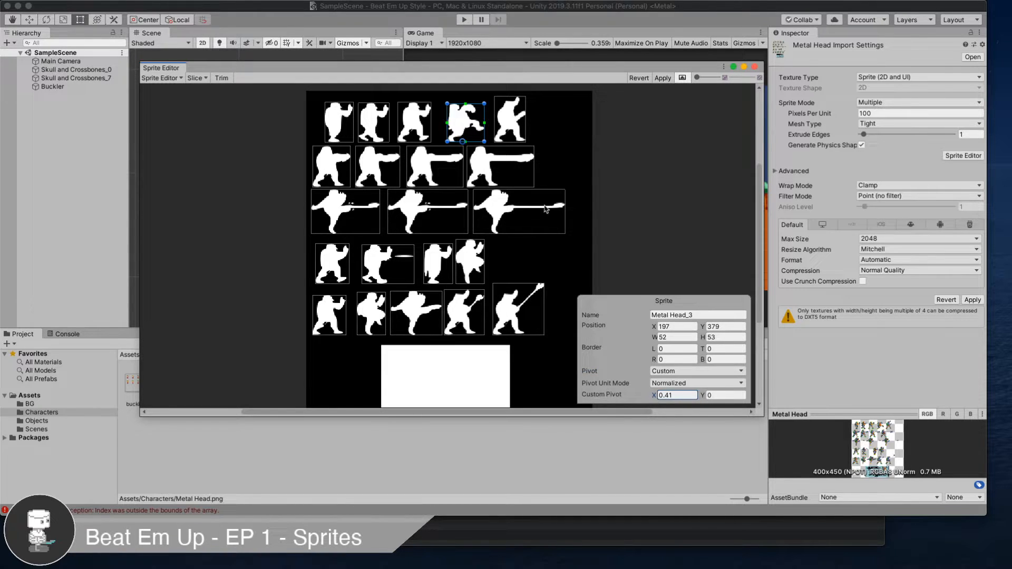
left_click(506, 119)
- Give the first second-row frame, Metal Head_5, a custom pivot with X about 0.35, comparing it against the colour view
left_click(339, 175)
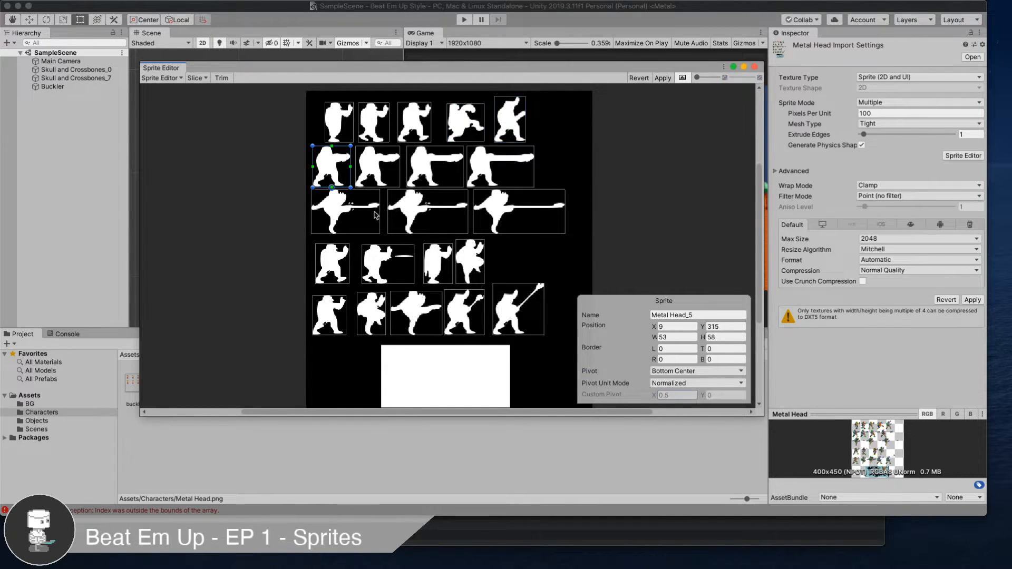
left_click(664, 383)
left_click(671, 376)
left_click(670, 372)
left_click(672, 462)
type("0.38")
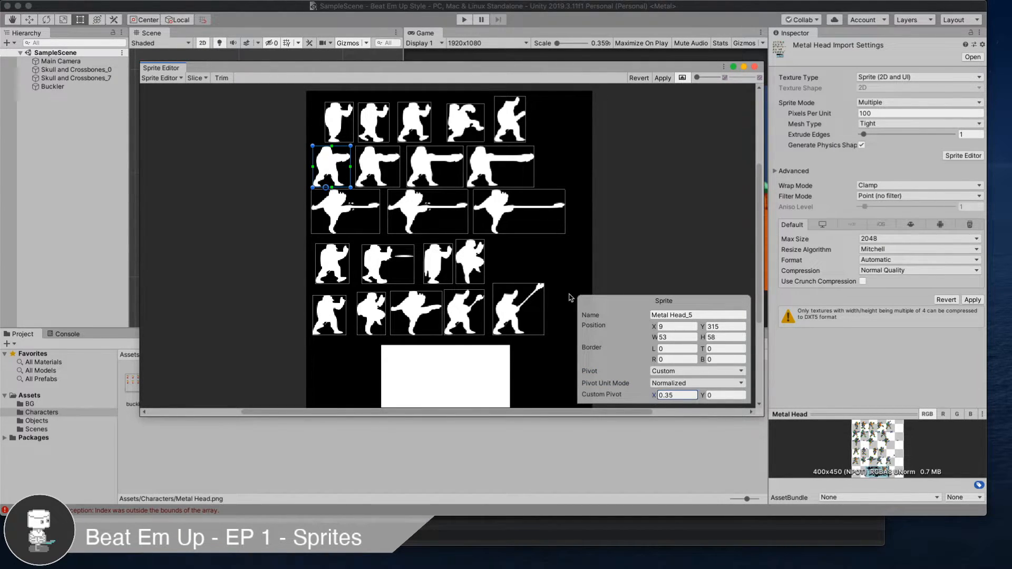
left_click(682, 78)
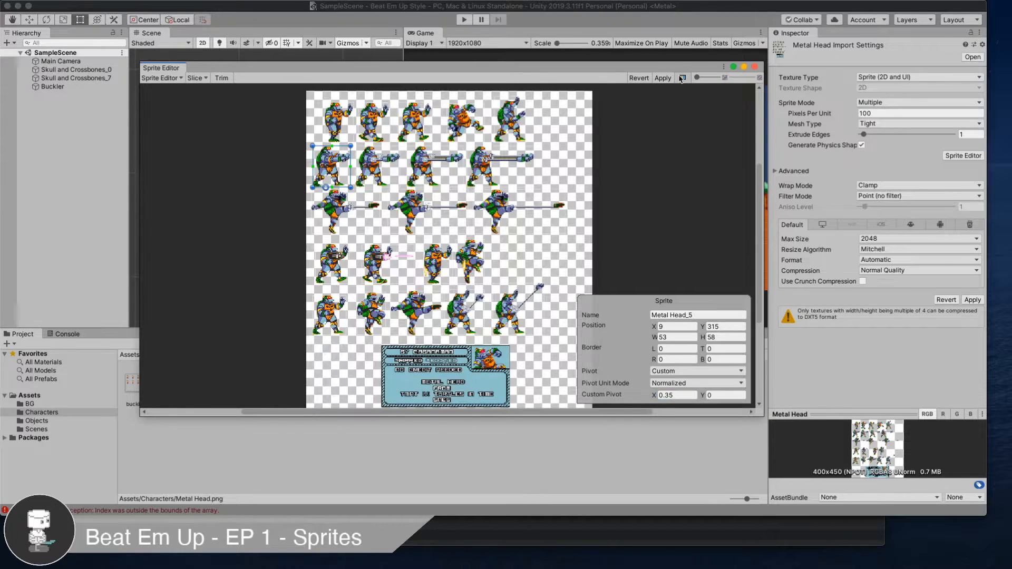
left_click(682, 78)
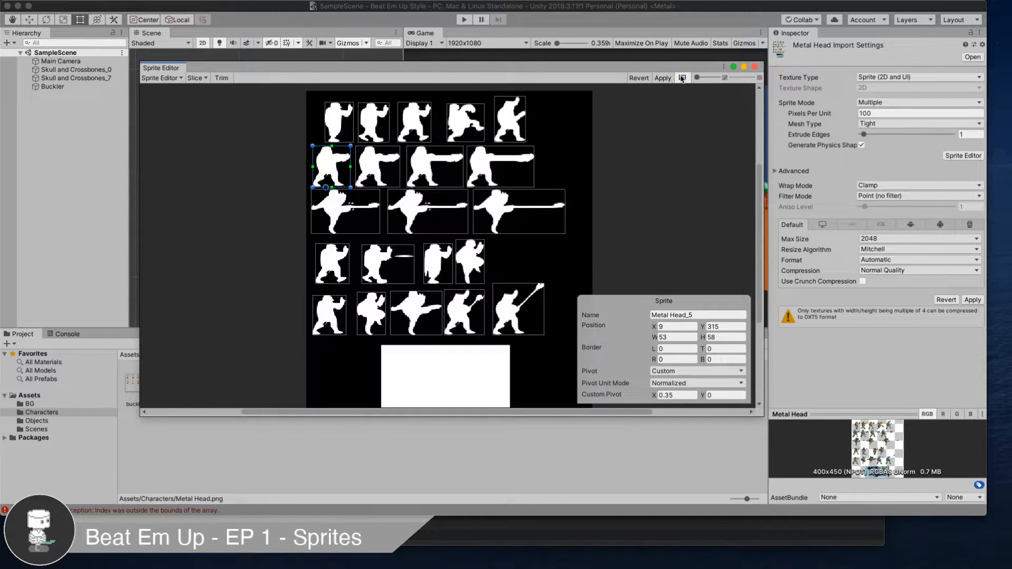
left_click_drag(654, 396, 655, 397)
- Give the second frame of the second row, Metal Head_6, a custom pivot with X set to 0.34
left_click(360, 161)
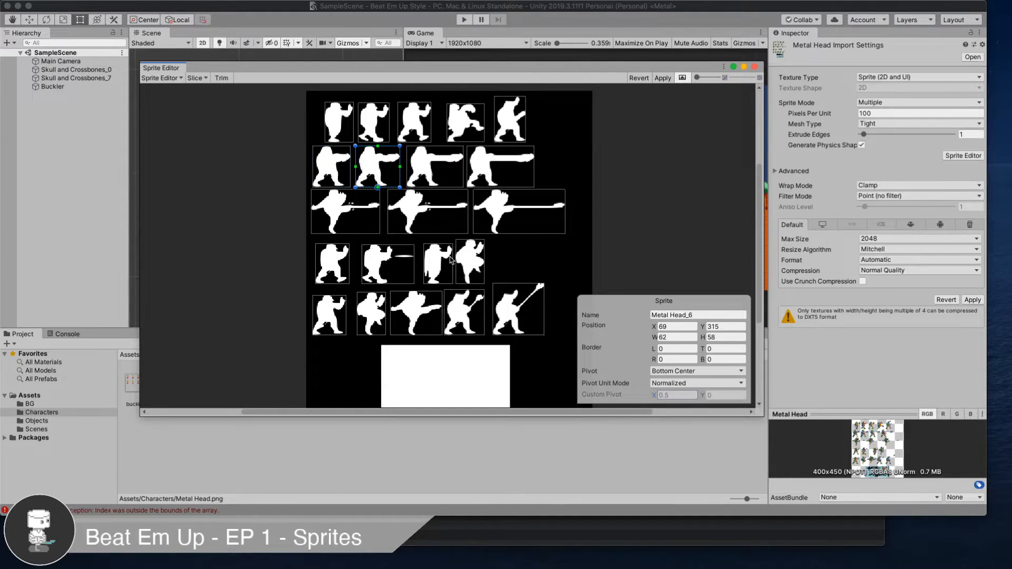
left_click(669, 371)
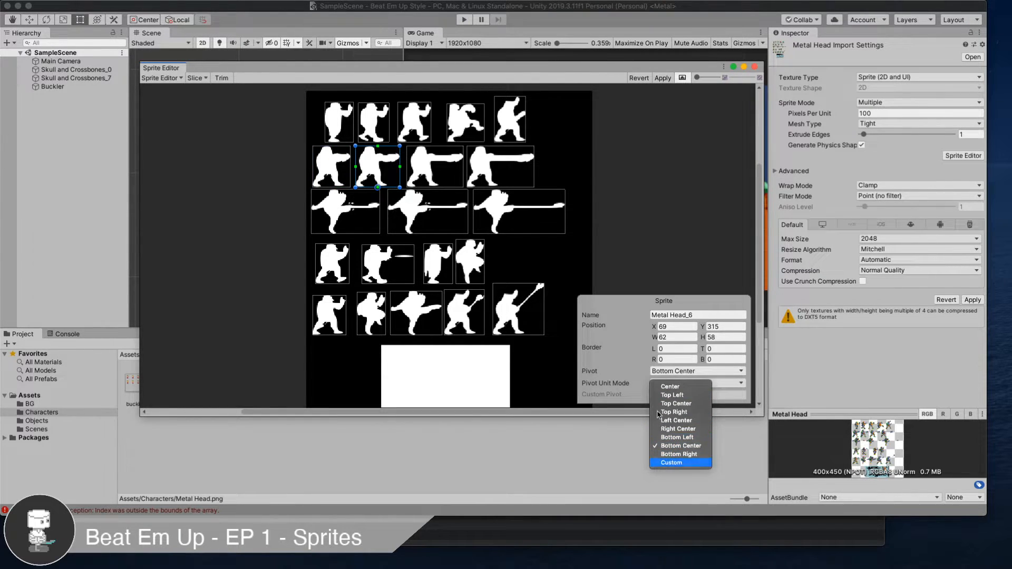
left_click(675, 463)
left_click_drag(653, 396, 651, 399)
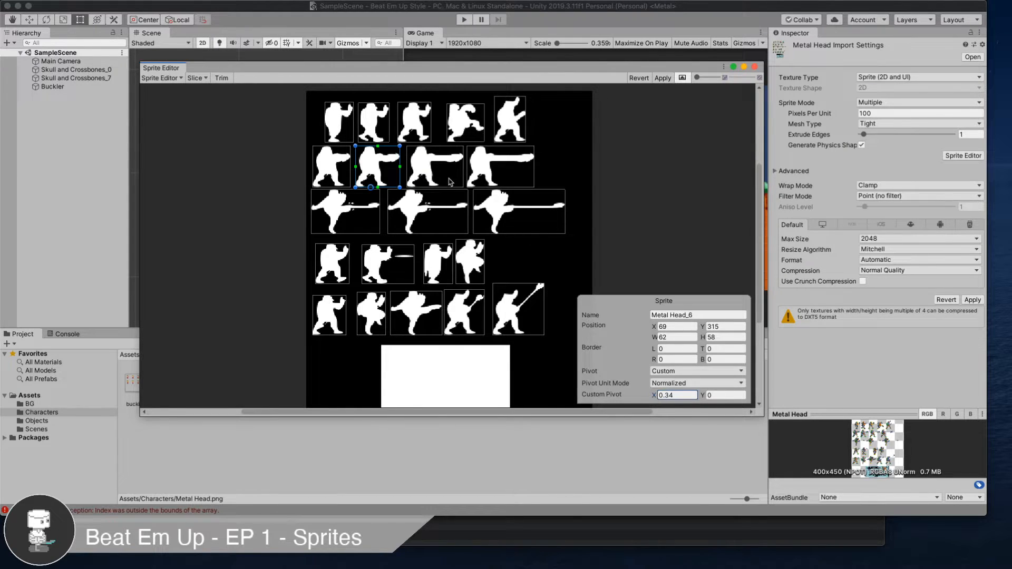
- Give the third frame of the second row, Metal Head_7, a custom pivot with X set to 0.26
left_click(418, 159)
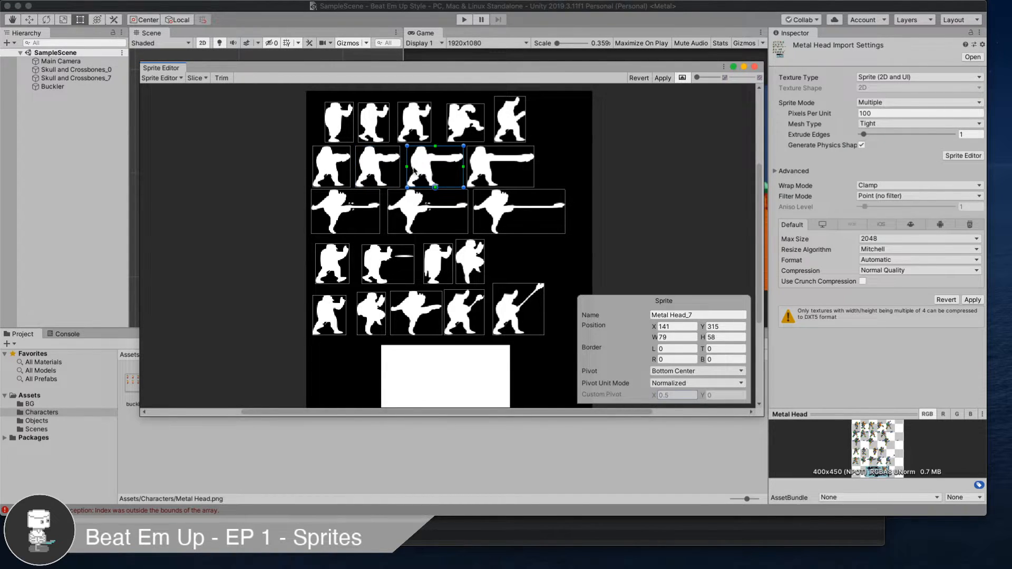
left_click(668, 372)
left_click(667, 463)
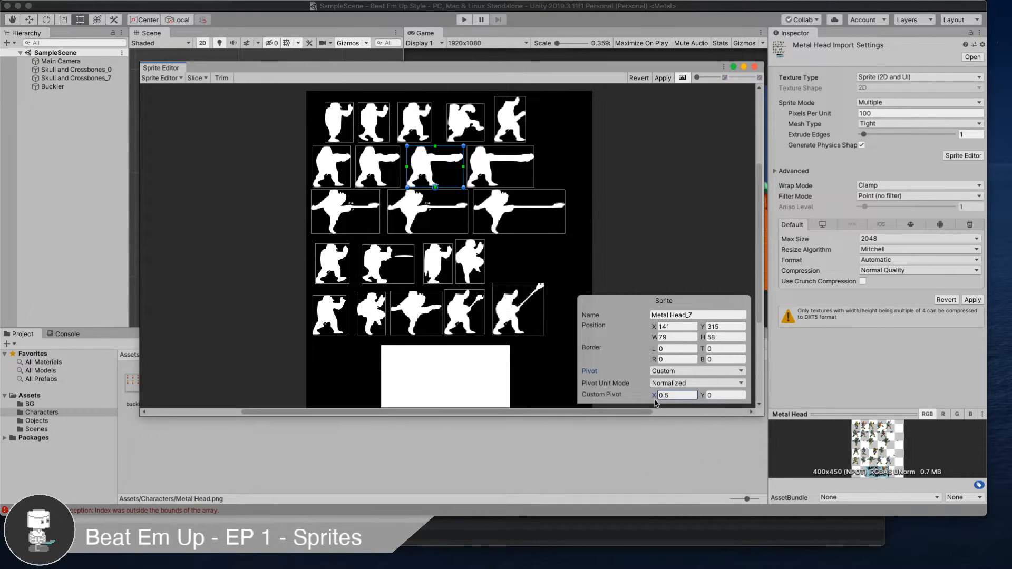
left_click_drag(654, 399, 651, 400)
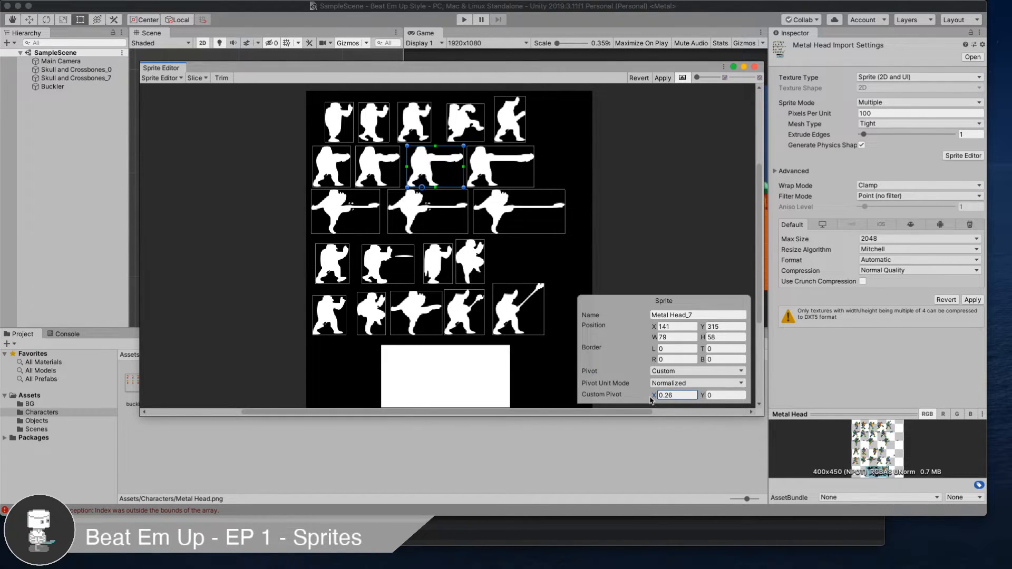
- Give the last frame of the second row a custom pivot with a lower X, aligned under the character's body
left_click(489, 172)
left_click(656, 373)
left_click(671, 462)
left_click_drag(655, 395, 651, 396)
- Give the first frame of the third row, Metal Head_9, a custom pivot with X set to 0.35
left_click(333, 202)
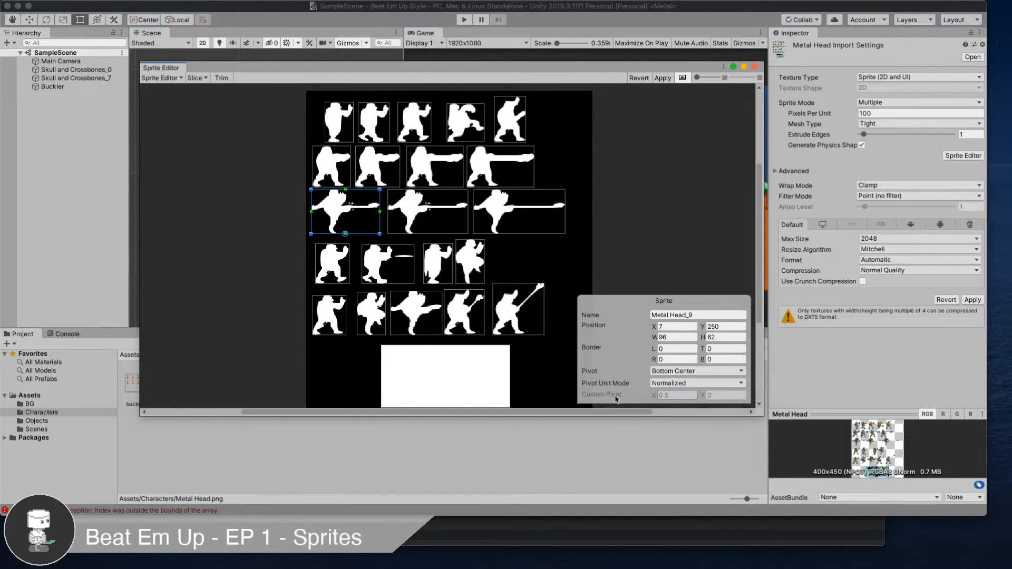
left_click(660, 372)
left_click(671, 462)
left_click_drag(653, 399, 653, 400)
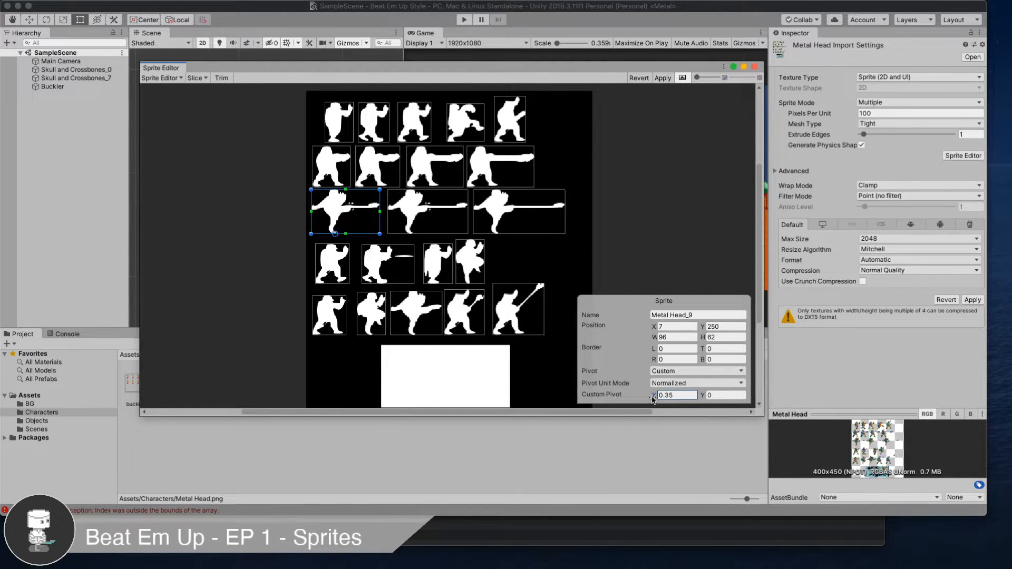
- Give the second frame of the third row, Metal Head_10, a custom pivot with X set to 0.37
left_click(418, 217)
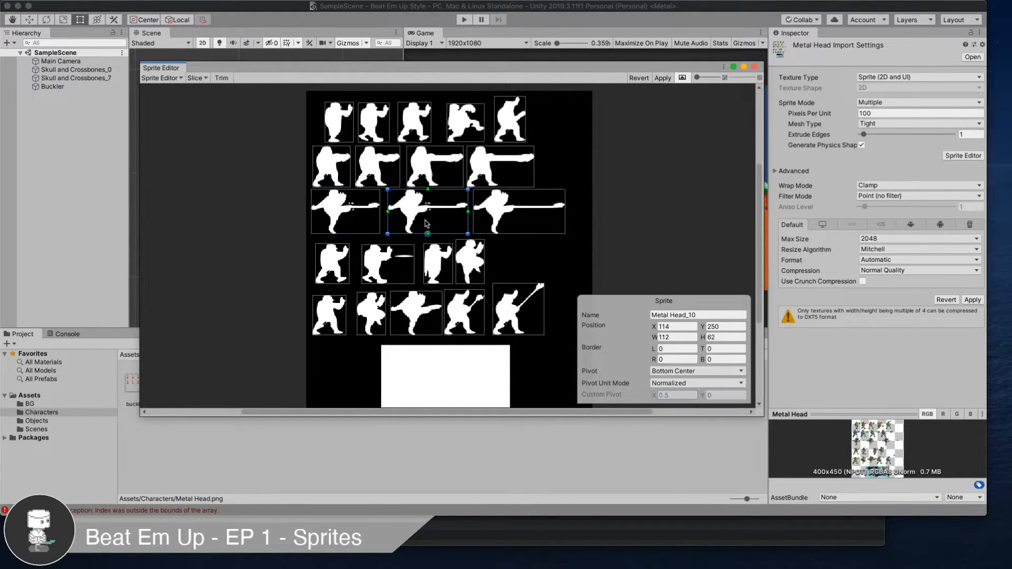
left_click(660, 371)
left_click(671, 462)
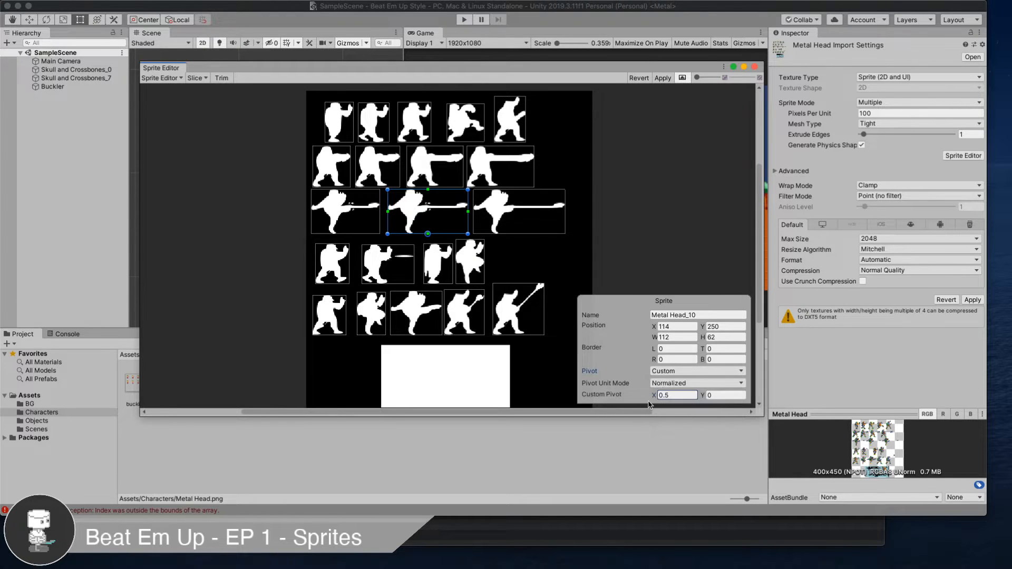
left_click_drag(654, 399, 651, 400)
left_click(357, 218)
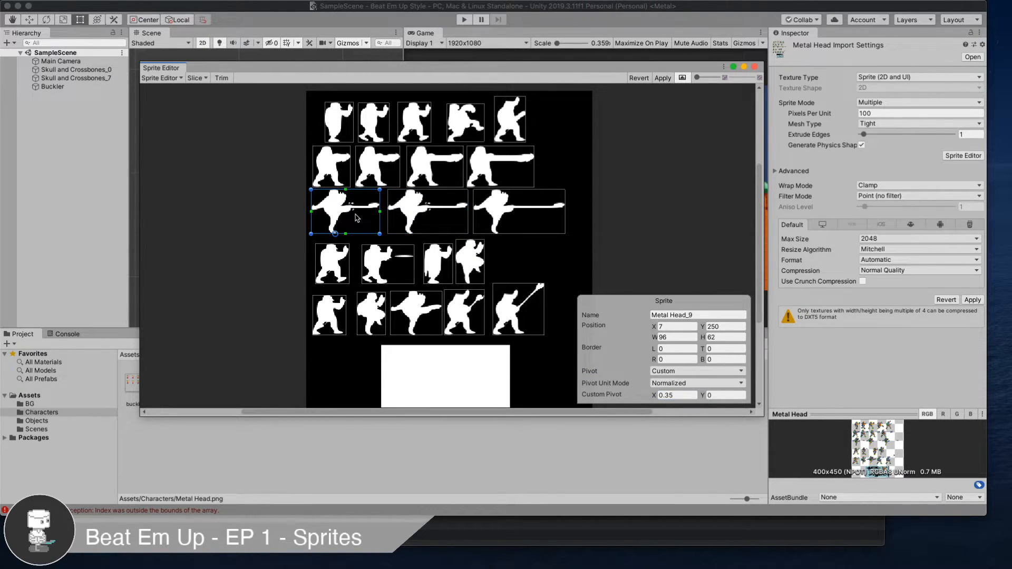
left_click(416, 219)
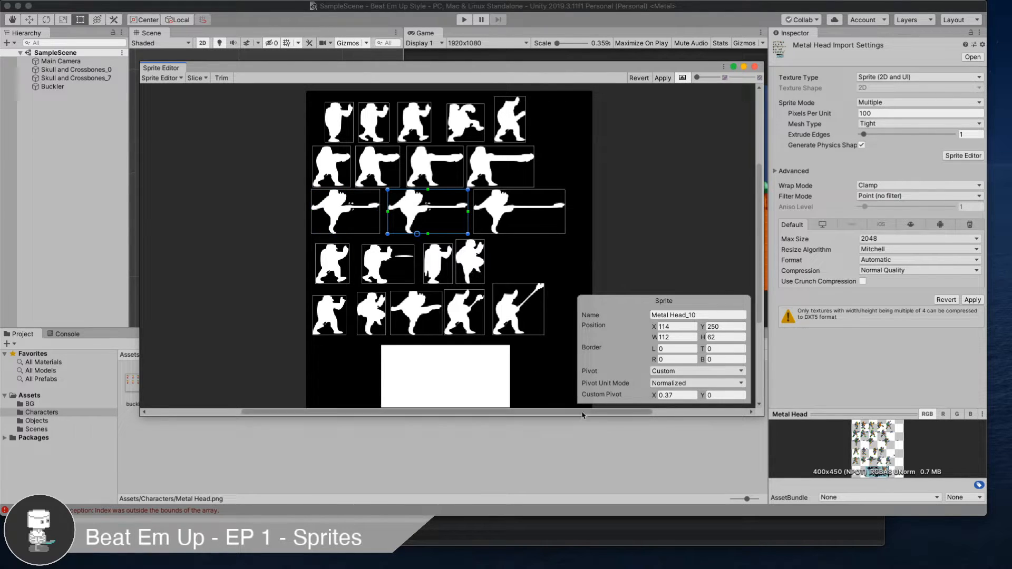
- Give the last frame of the third row, Metal Head_11, a custom pivot with a lower X, aligned under the body
left_click(499, 208)
left_click(659, 371)
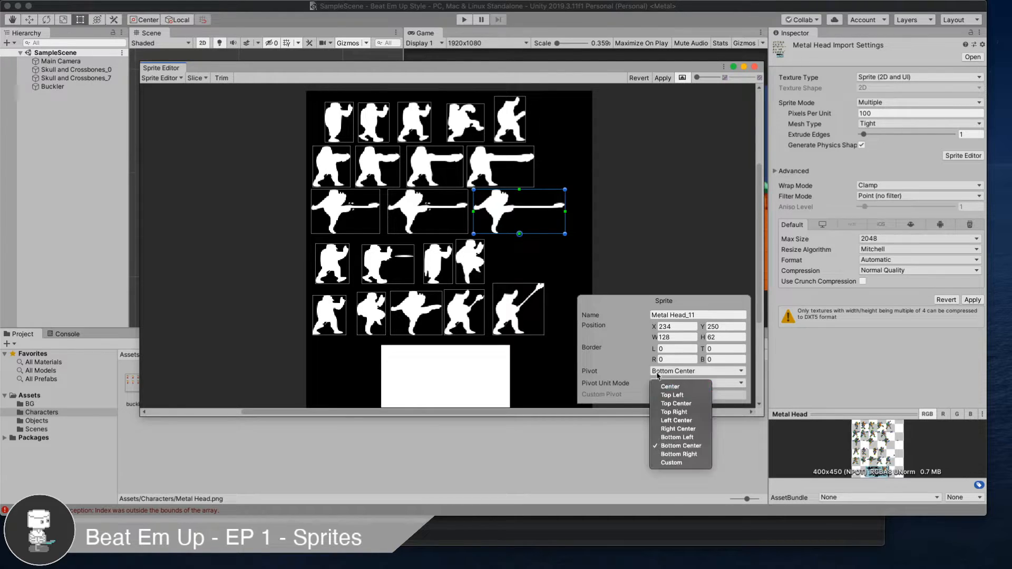
left_click(671, 463)
left_click_drag(654, 395, 650, 399)
- Give the second frame of the fourth row, Metal Head_13, a custom pivot with a lower X, aligned under the body
left_click(348, 273)
left_click(379, 261)
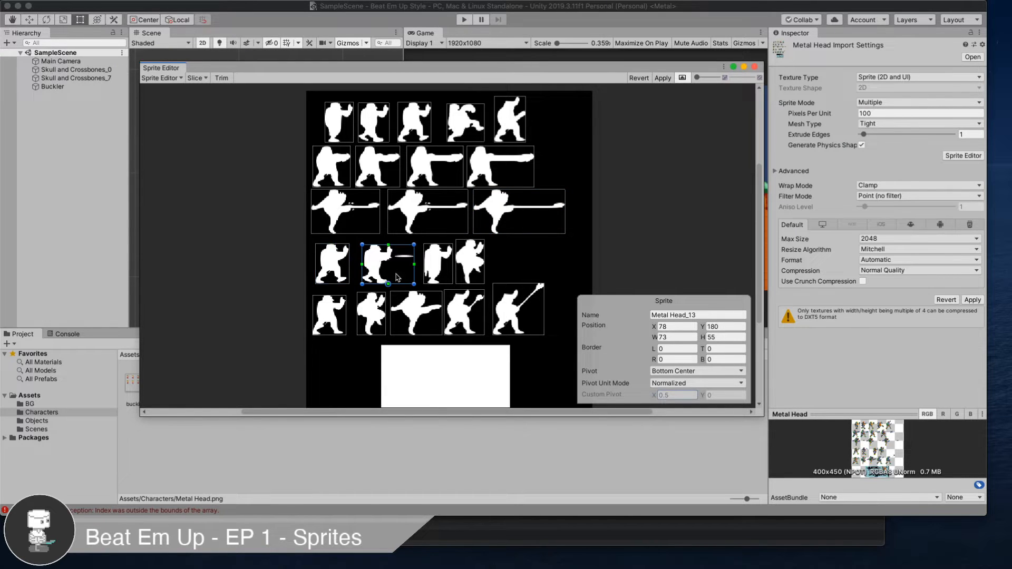
left_click(666, 372)
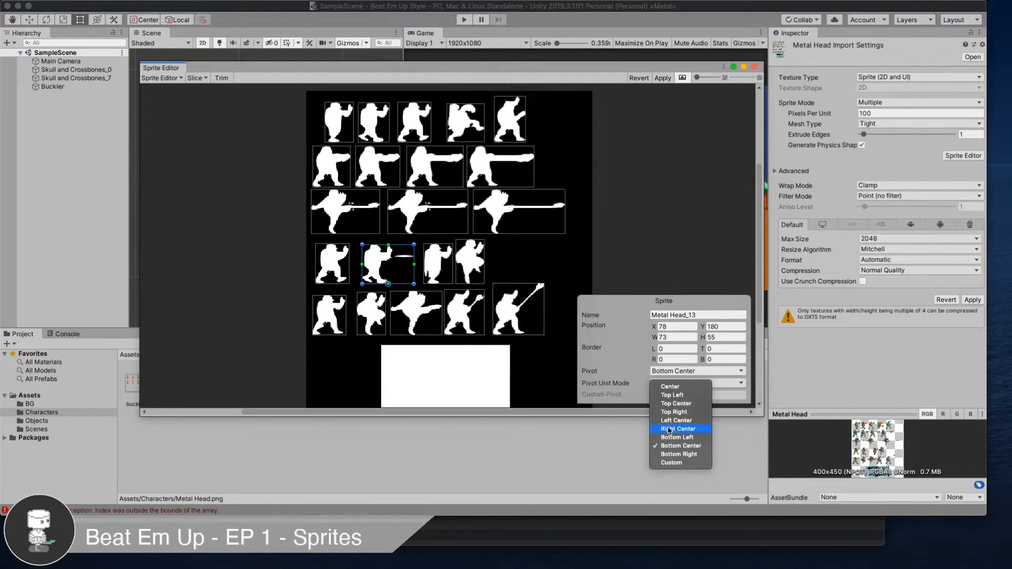
left_click(671, 463)
left_click_drag(652, 399, 648, 399)
- Give the third frame of the fourth row, Metal Head_14, a custom pivot with X set to 0.35
left_click(438, 269)
left_click(665, 372)
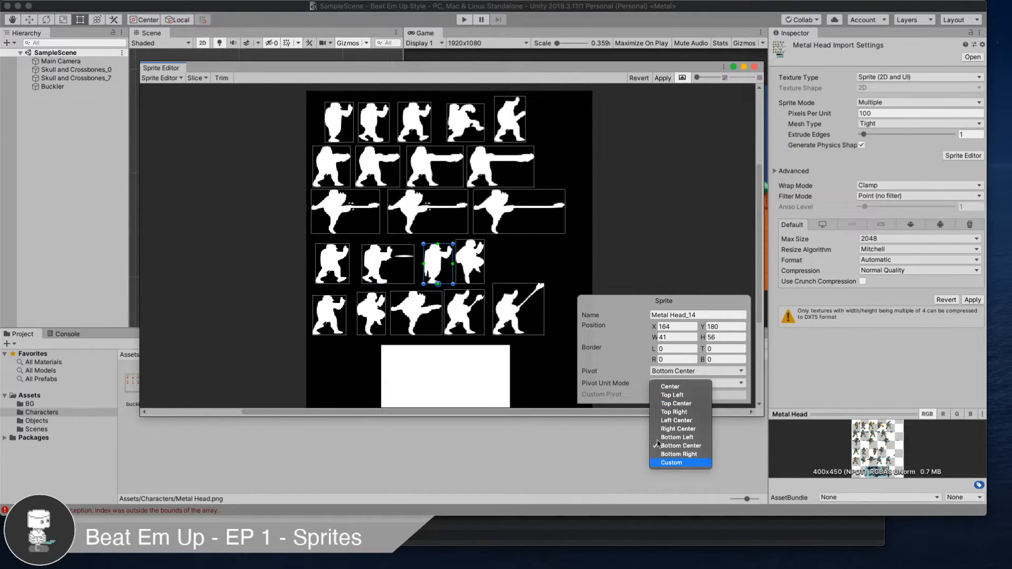
left_click(668, 462)
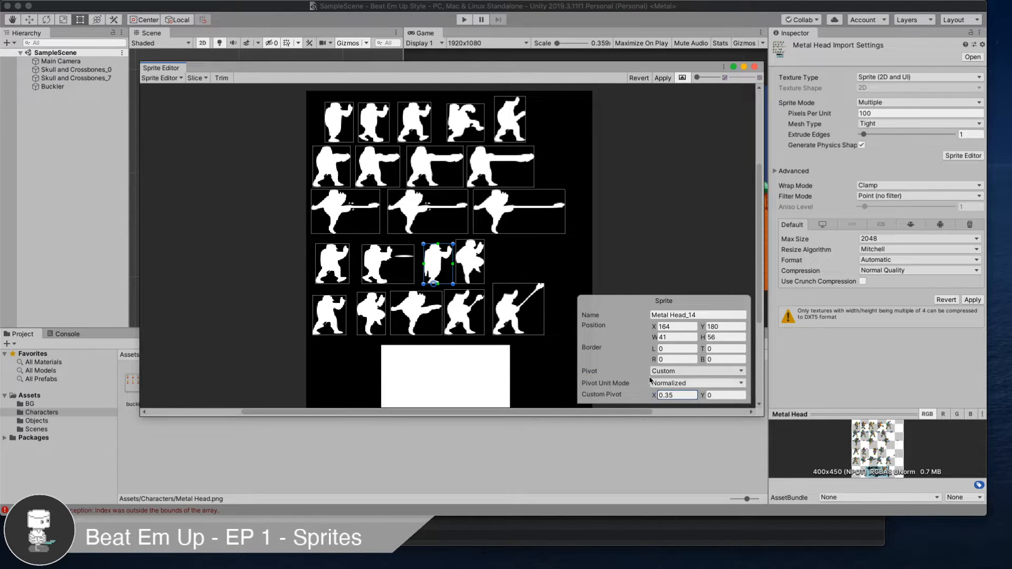
- Give the fourth frame of the fifth row a custom pivot with its X shifted under the character's body
left_click(481, 267)
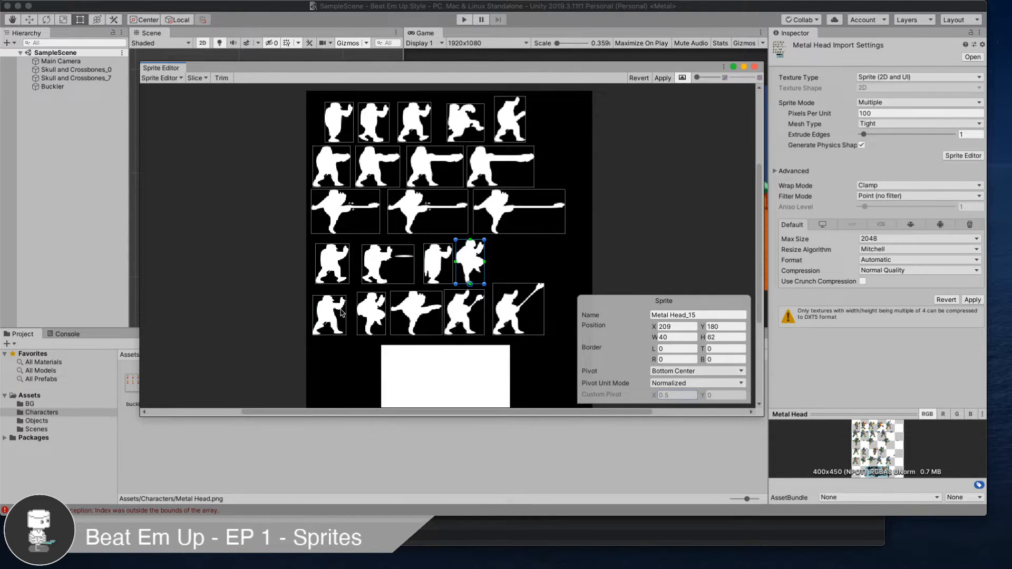
left_click(424, 318)
left_click(461, 315)
left_click(685, 371)
left_click(669, 471)
left_click(660, 395)
left_click_drag(654, 398, 653, 399)
- Give the last frame of the fifth row a custom pivot with X 0.35, apply the sprite changes and close the Sprite Editor
left_click(533, 319)
left_click(695, 371)
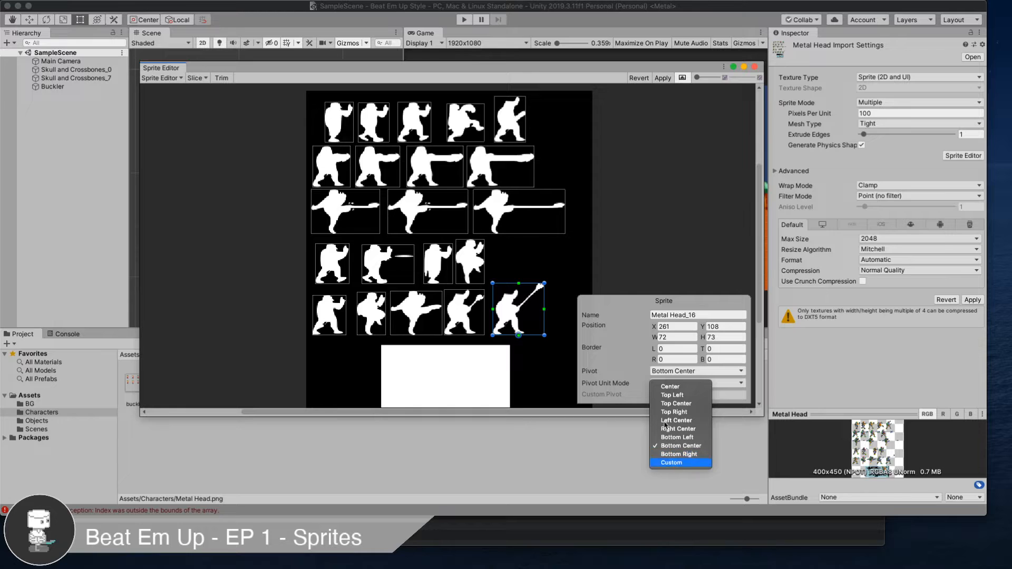
left_click(672, 462)
left_click_drag(654, 399, 654, 399)
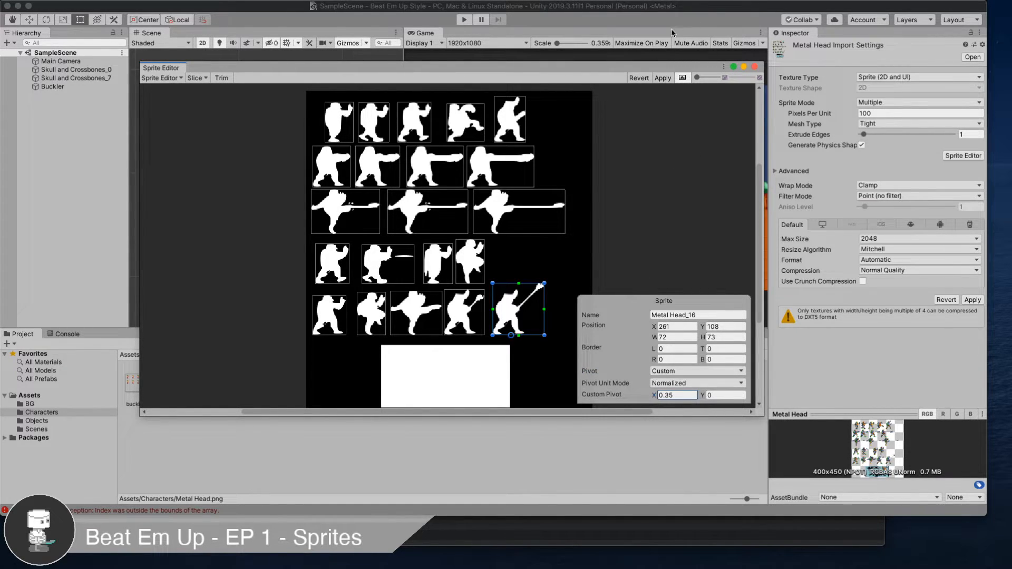
left_click(662, 78)
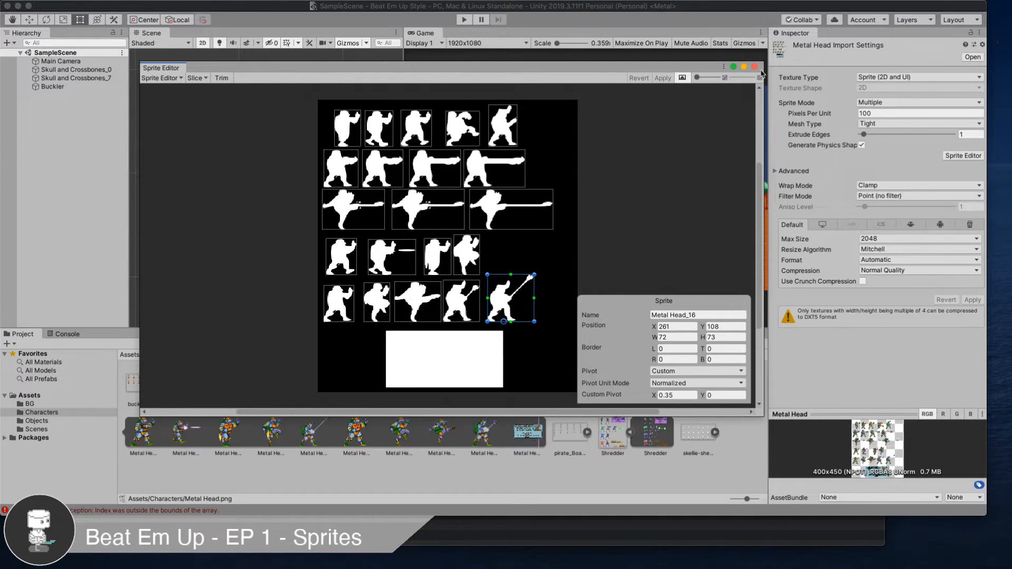
left_click(756, 67)
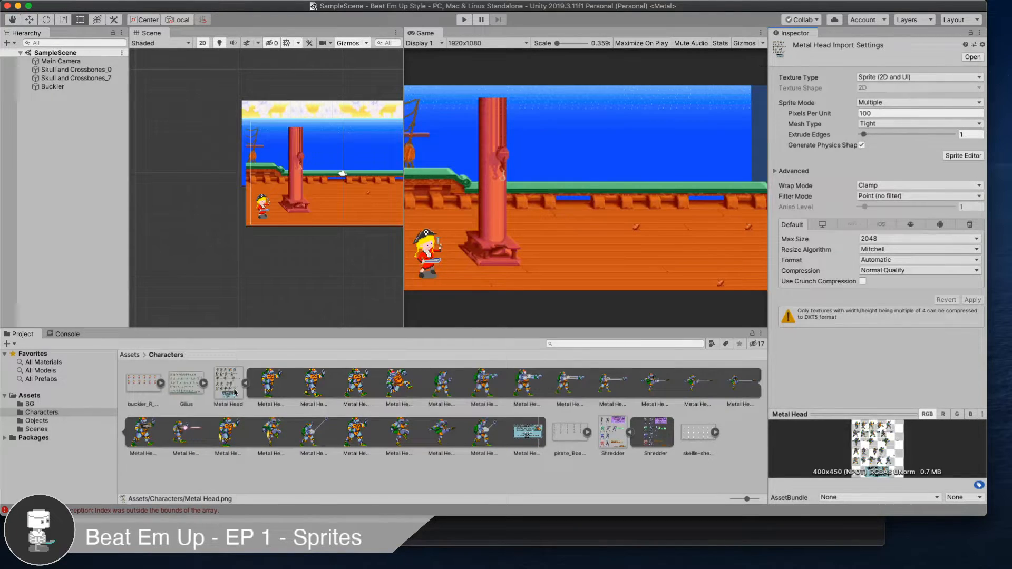
- Place the Metal Head_1 sprite on the deck, assign it to the Characters sorting layer and scale it to about 4.78
left_click_drag(313, 393, 346, 216)
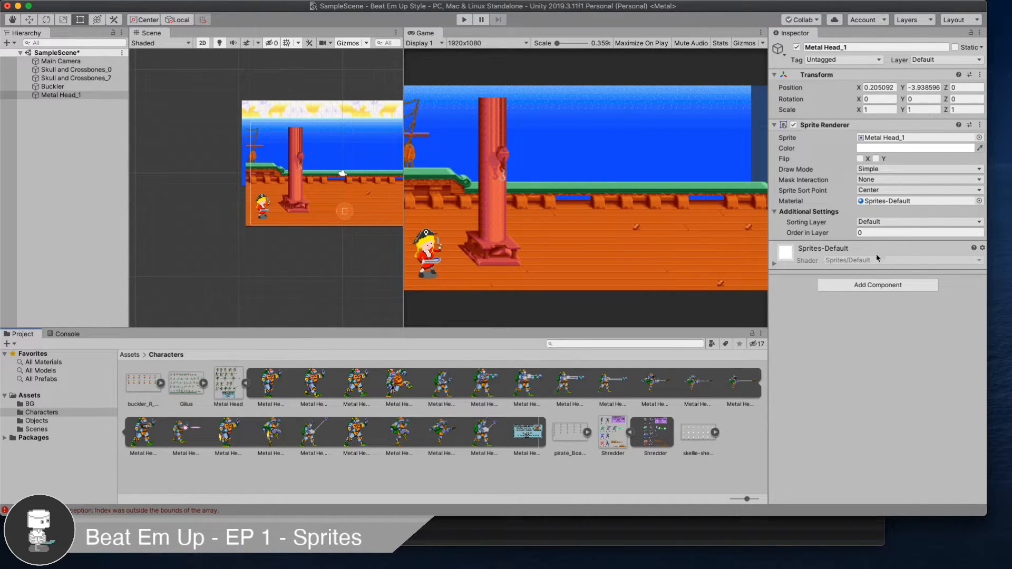
left_click(882, 222)
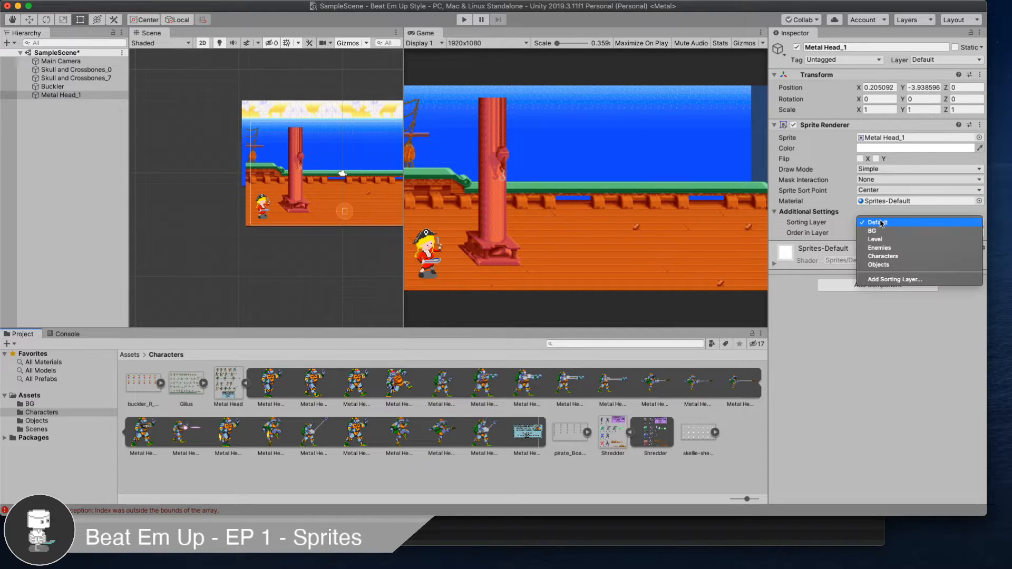
left_click(905, 257)
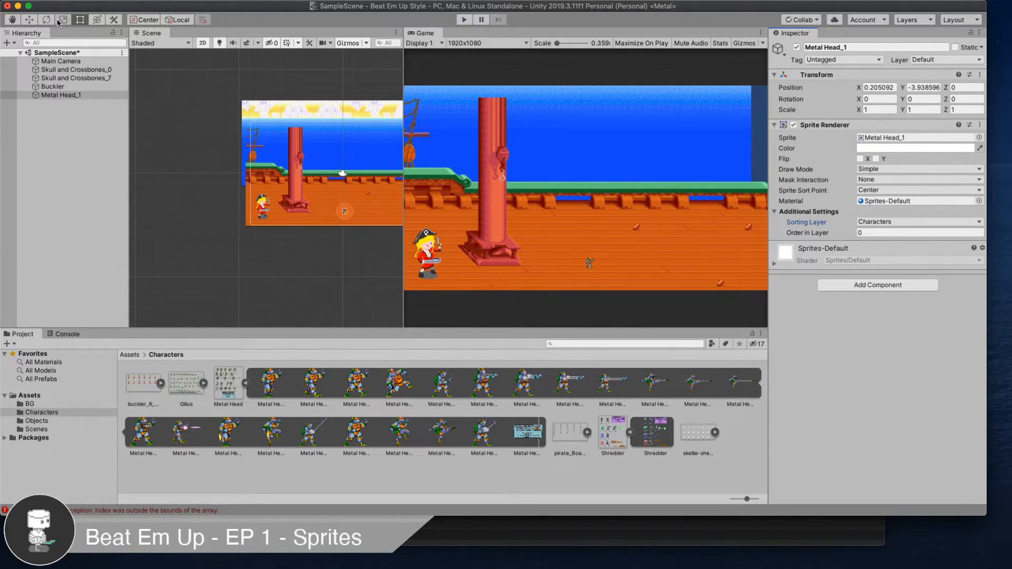
scroll(358, 217, "up", 10)
left_click_drag(336, 179, 406, 149)
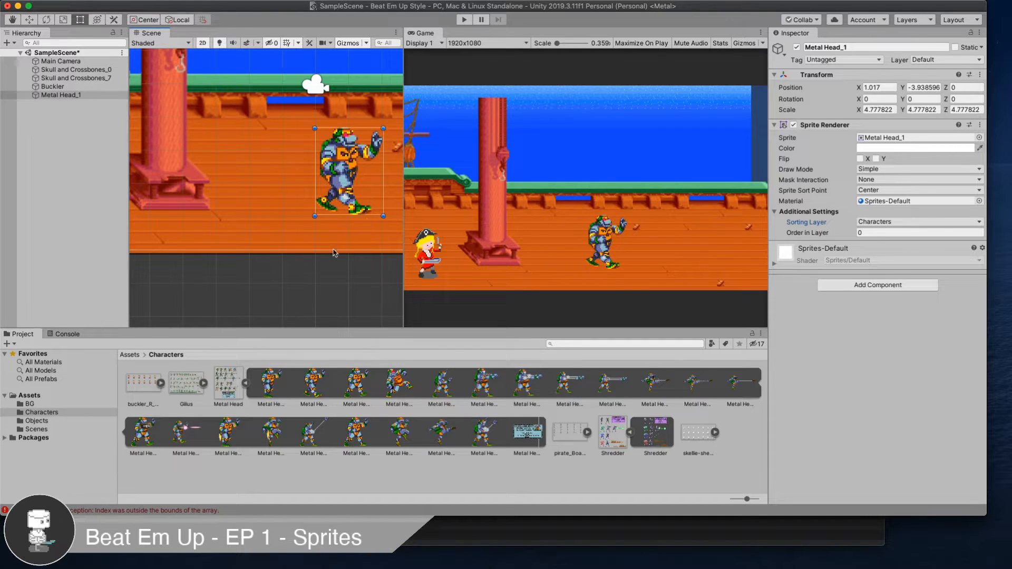
- Enlarge the Buckler character slightly in the scene, keeping its proportions
left_click_drag(232, 278, 354, 248)
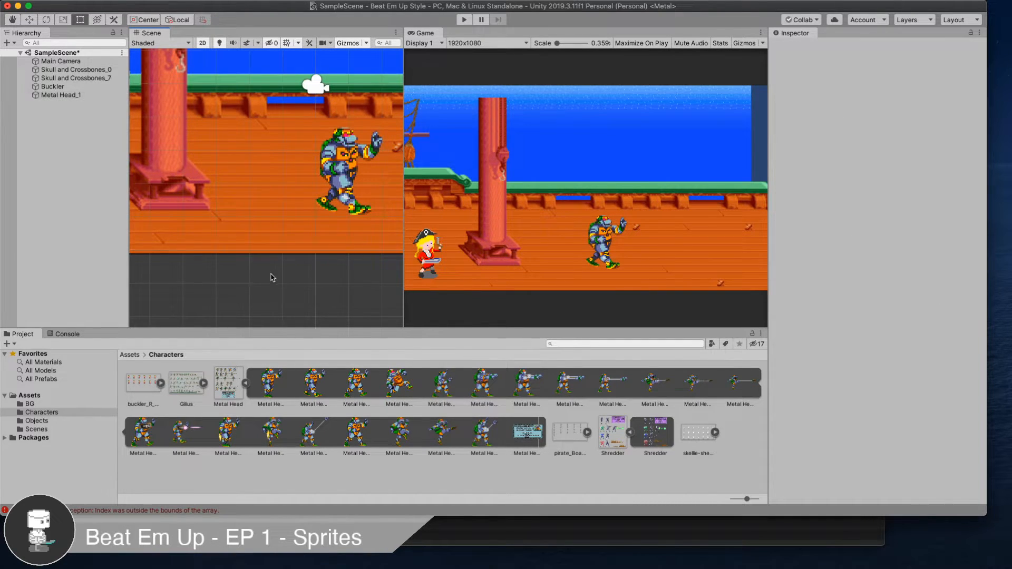
key("q")
left_click_drag(246, 265, 275, 251)
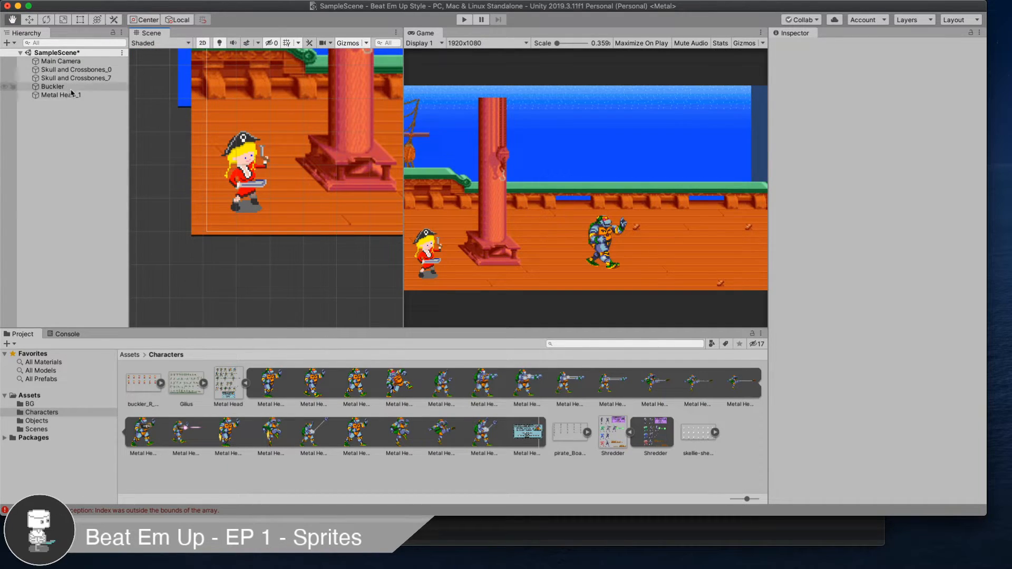
left_click(53, 87)
left_click(86, 19)
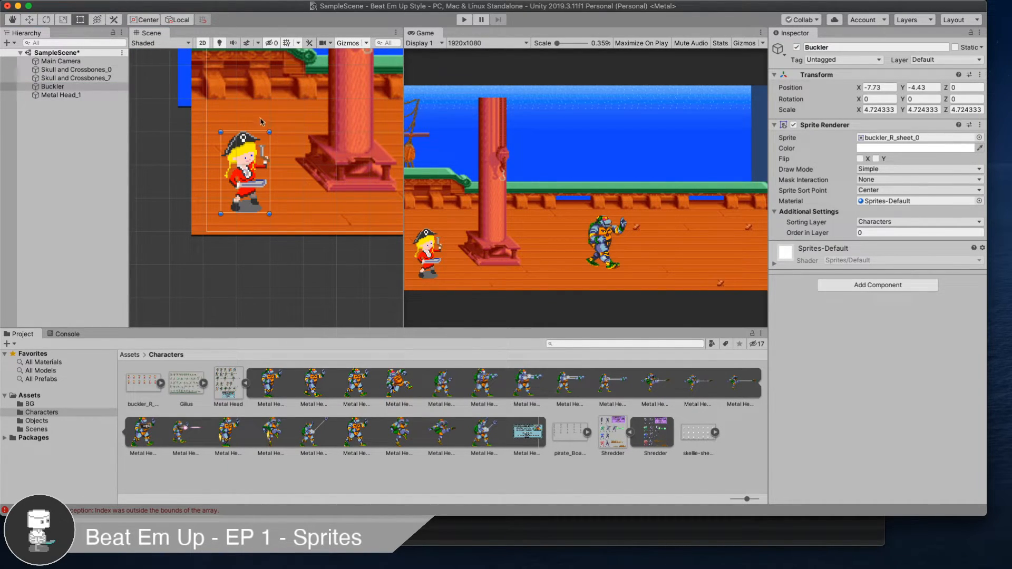
left_click_drag(272, 130, 297, 122)
- Scale Metal Head_1 to about 5.25 and move it higher on the deck, to about X 0.94, Y -2.58
left_click(60, 95)
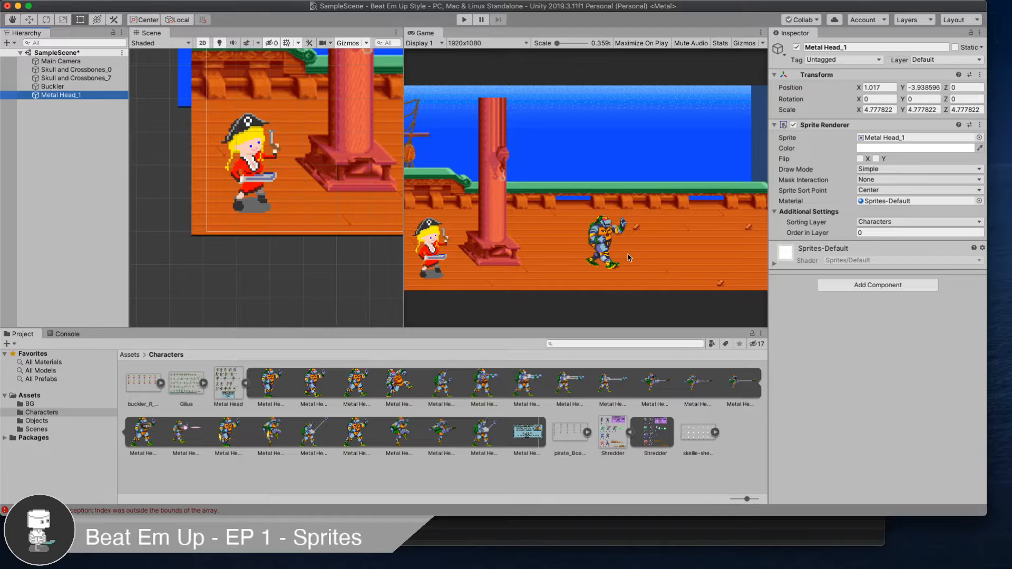
left_click(482, 204)
double_click(96, 97)
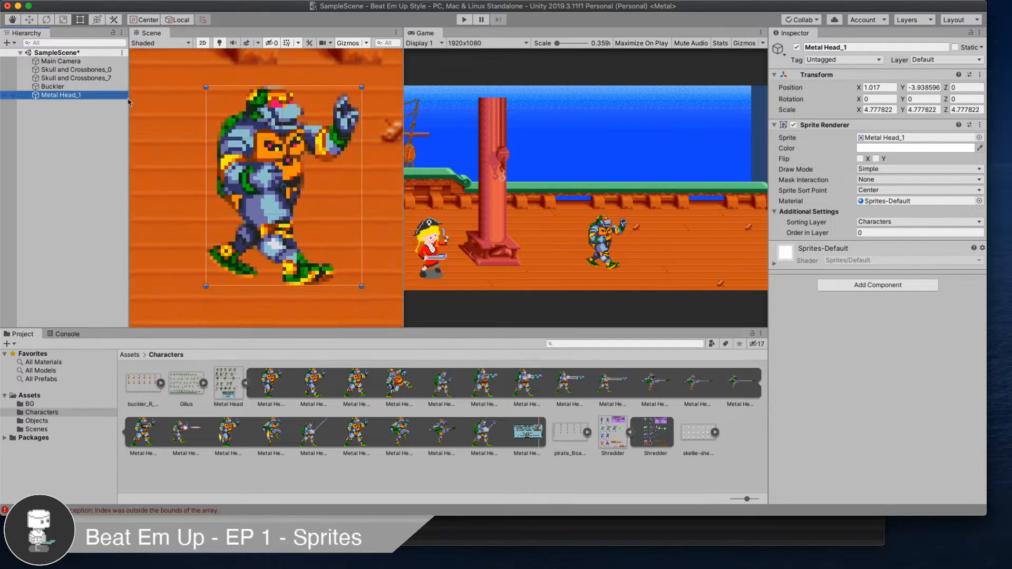
left_click_drag(348, 84, 382, 75)
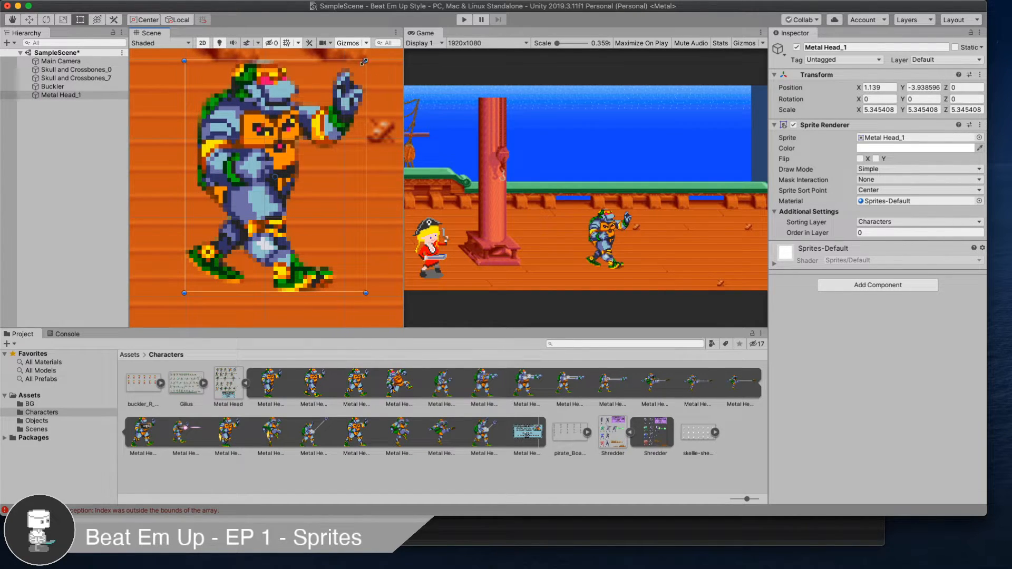
left_click_drag(364, 61, 360, 64)
left_click_drag(261, 167, 248, 98)
- Rename the Metal Head_1 object as Turtle
left_click(58, 95)
type("Yur")
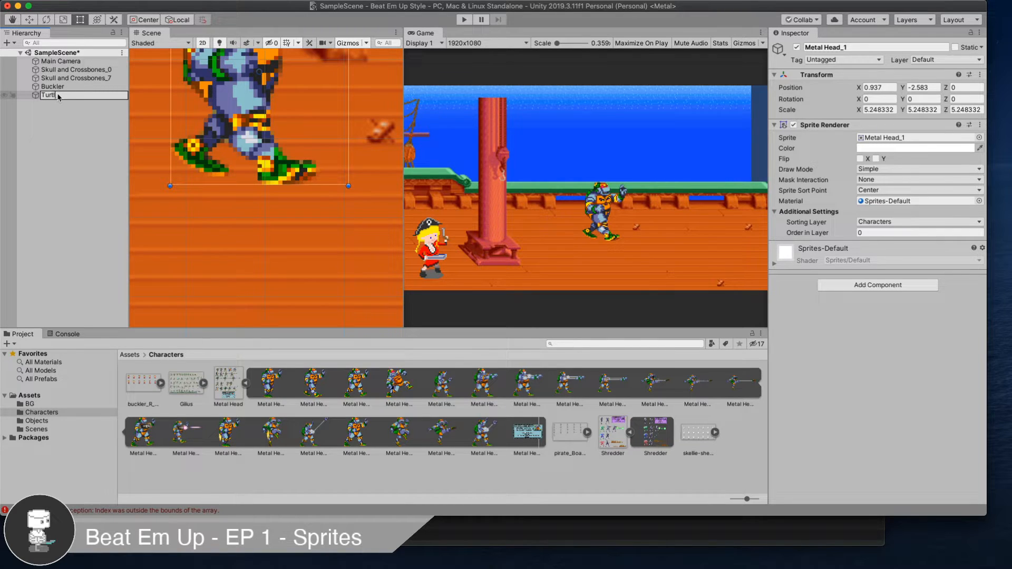
key("Return")
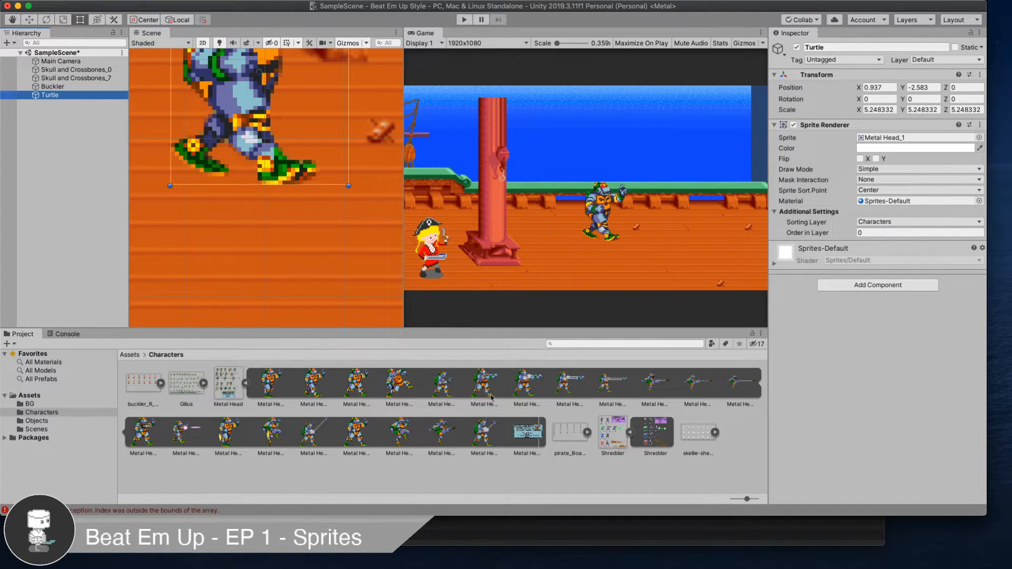
- Set the Shredder texture's sprite mode to Multiple and apply the import settings
left_click(653, 444)
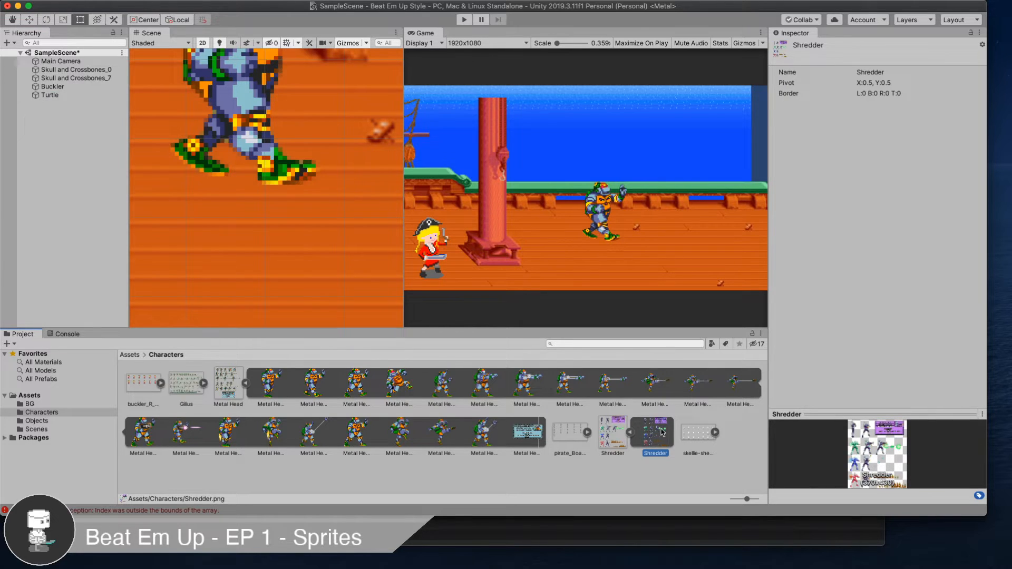
left_click(609, 437)
left_click(920, 103)
left_click(914, 114)
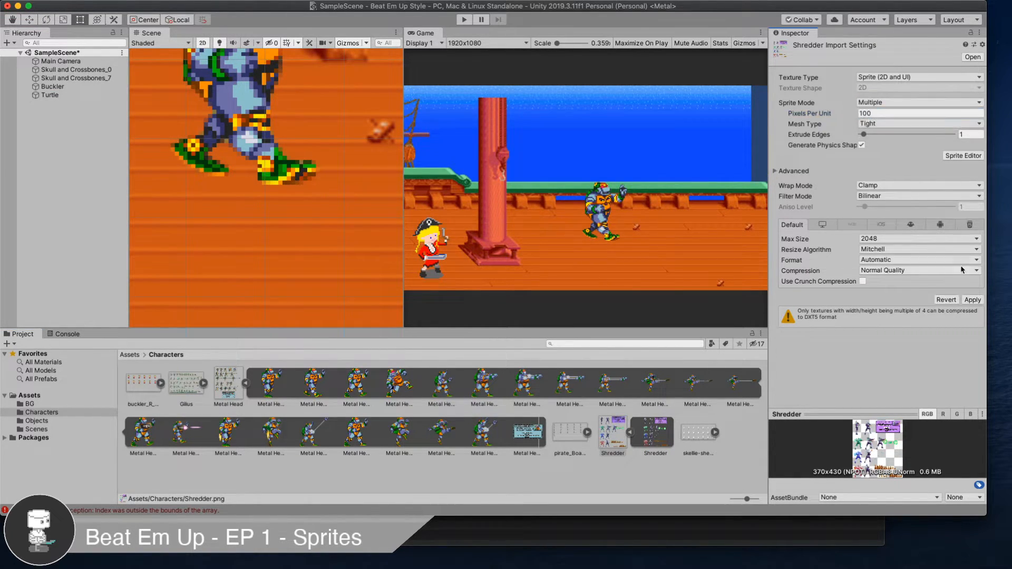
left_click(972, 299)
- Slice the Shredder sheet automatically with a Bottom pivot and the Delete Existing method, and switch to the alpha view to check the outlines
left_click(963, 156)
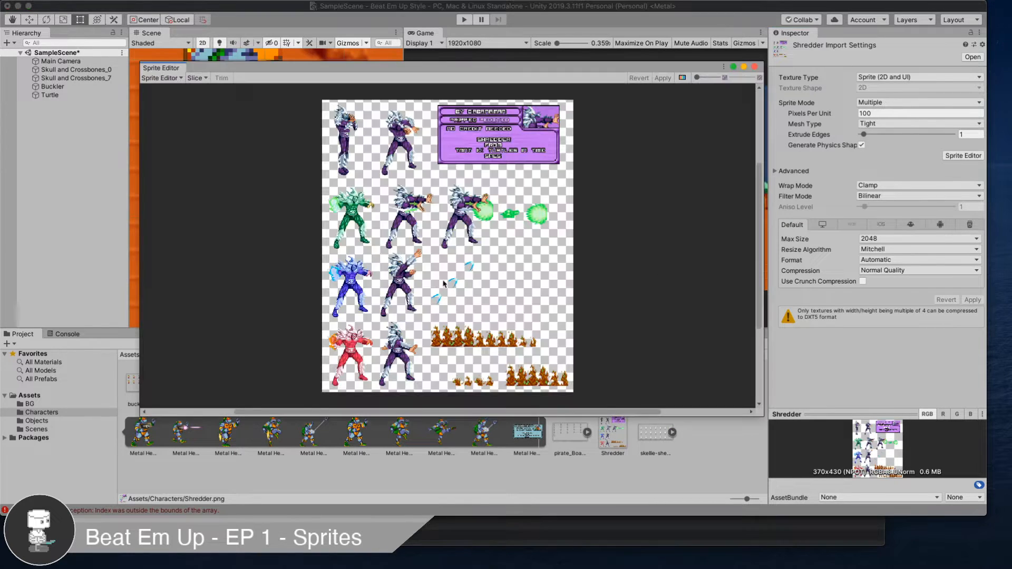
left_click(194, 78)
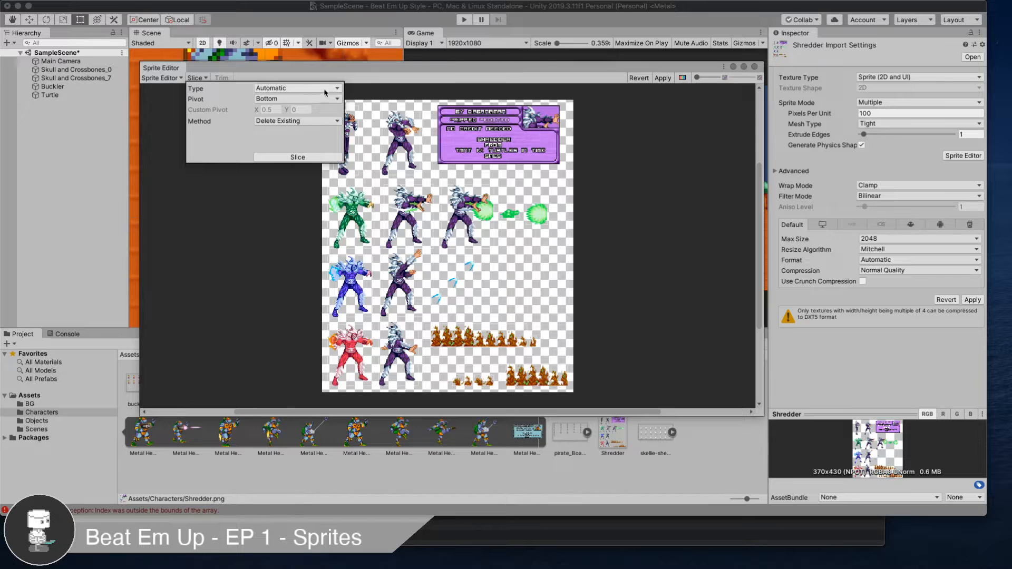
left_click(298, 157)
left_click(682, 77)
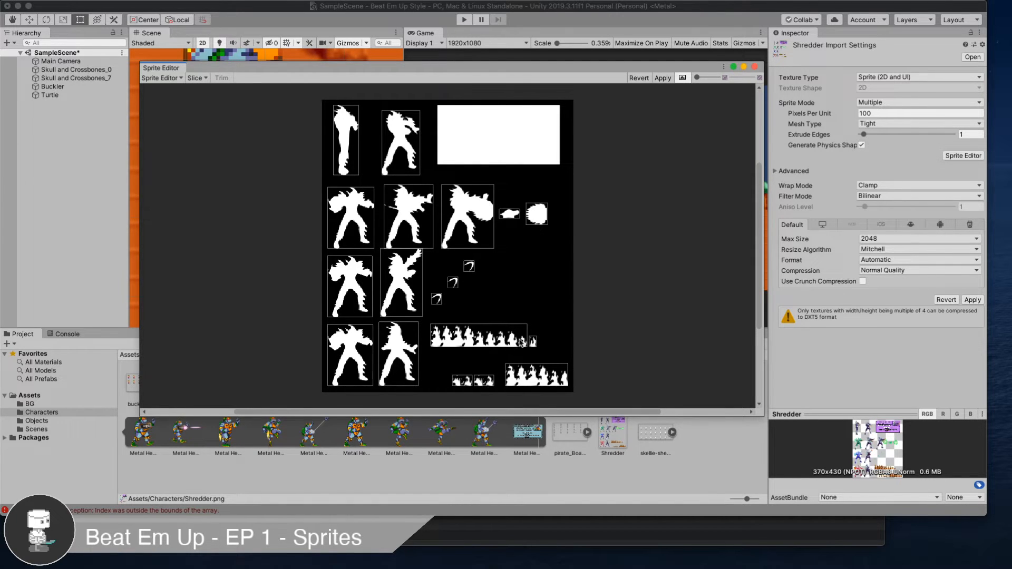
scroll(504, 318, "up", 5)
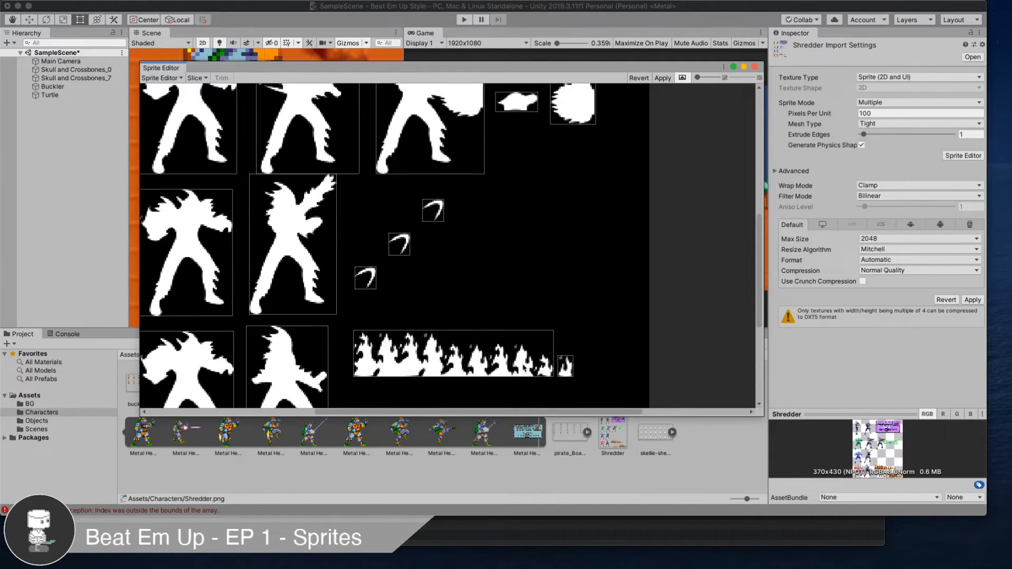
scroll(529, 319, "down", 4)
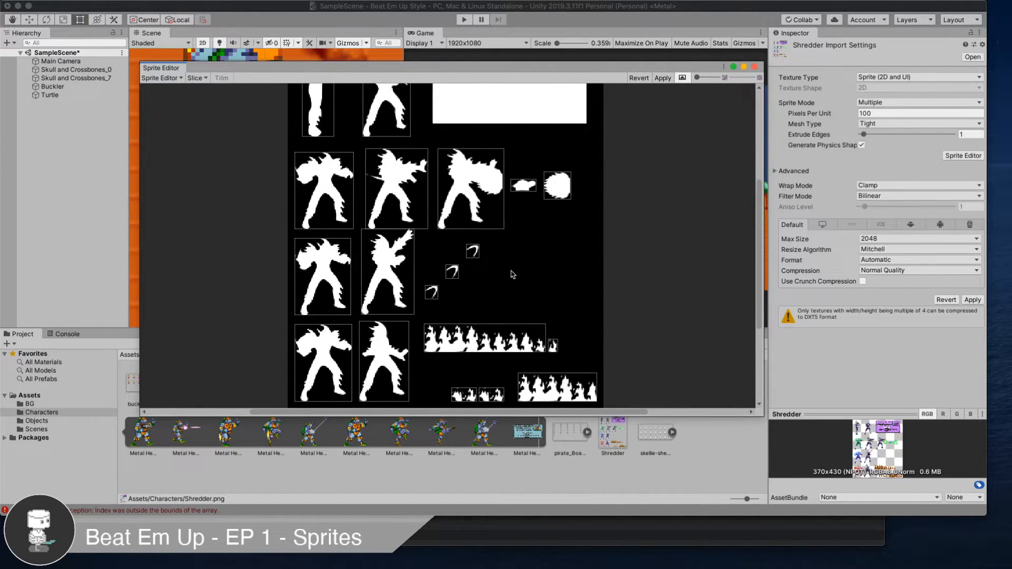
scroll(369, 174, "down", 3)
- Check the pivots of the sliced Shredder frames, including the pivot options of the second frame in the second row
left_click(344, 136)
left_click(391, 146)
left_click(408, 215)
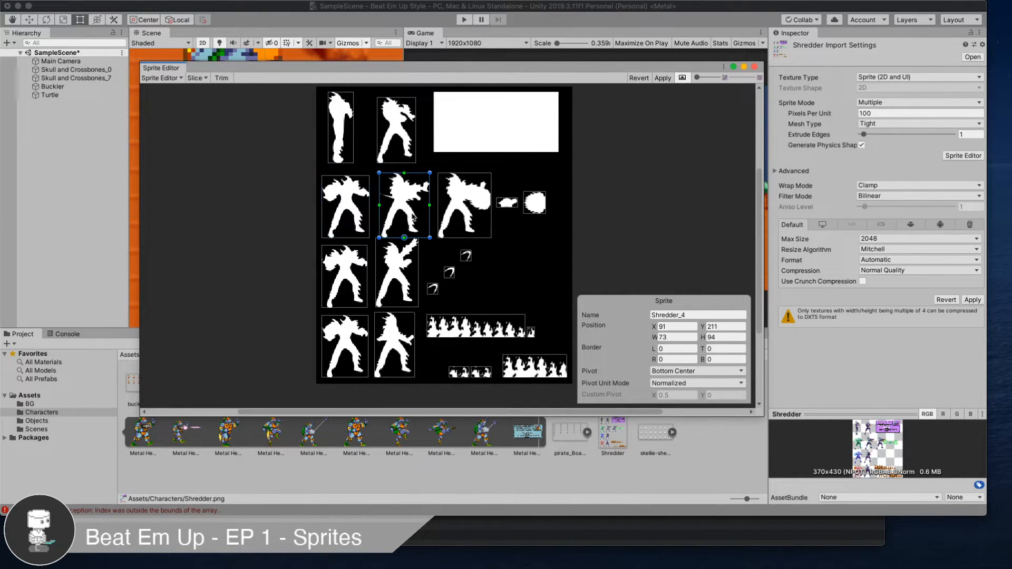
left_click(686, 373)
left_click(680, 461)
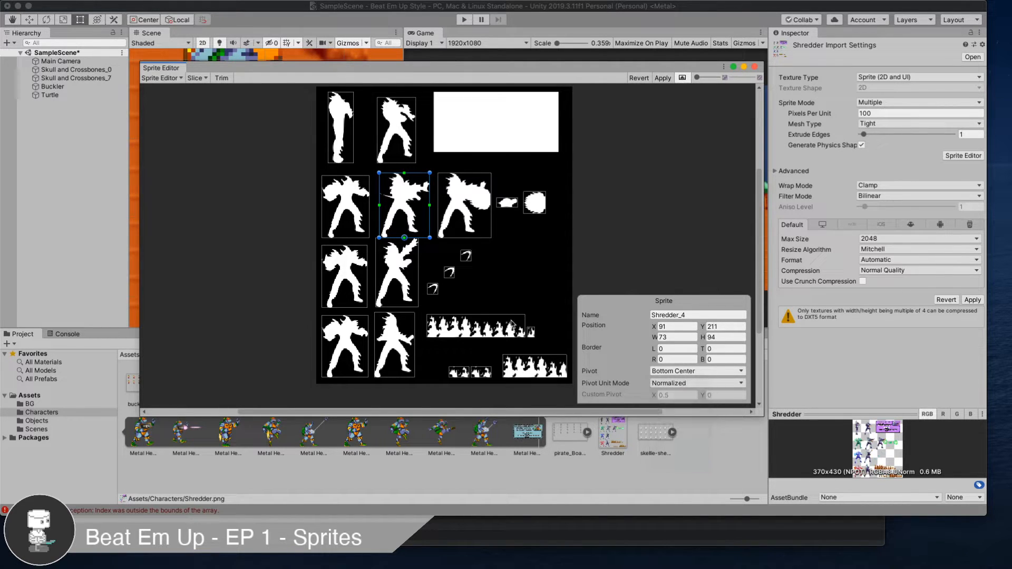
- Change the pivot of the third frame in the second Shredder row to Custom and fine-tune its X value
left_click_drag(653, 397, 651, 400)
left_click(465, 208)
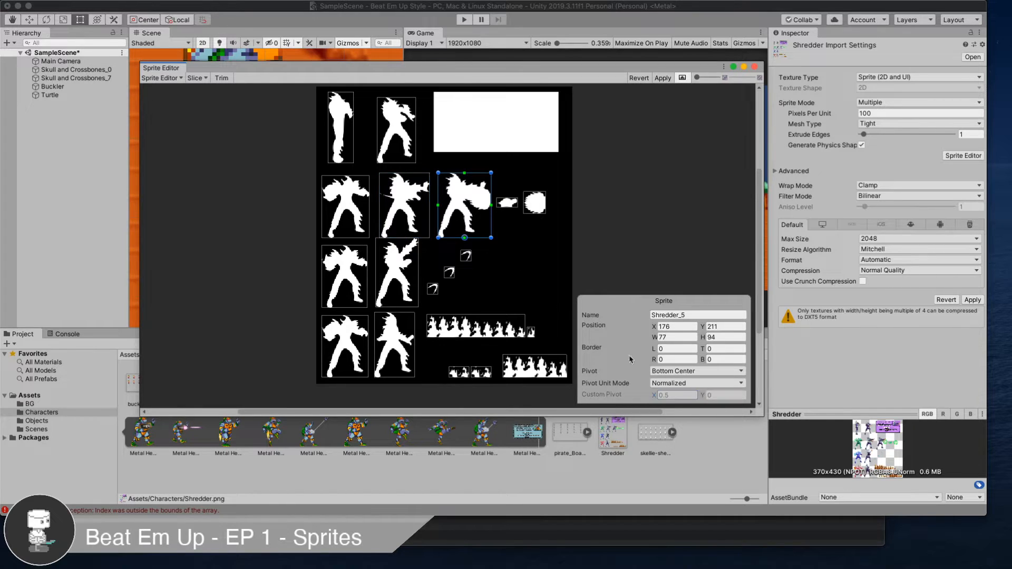
left_click(663, 373)
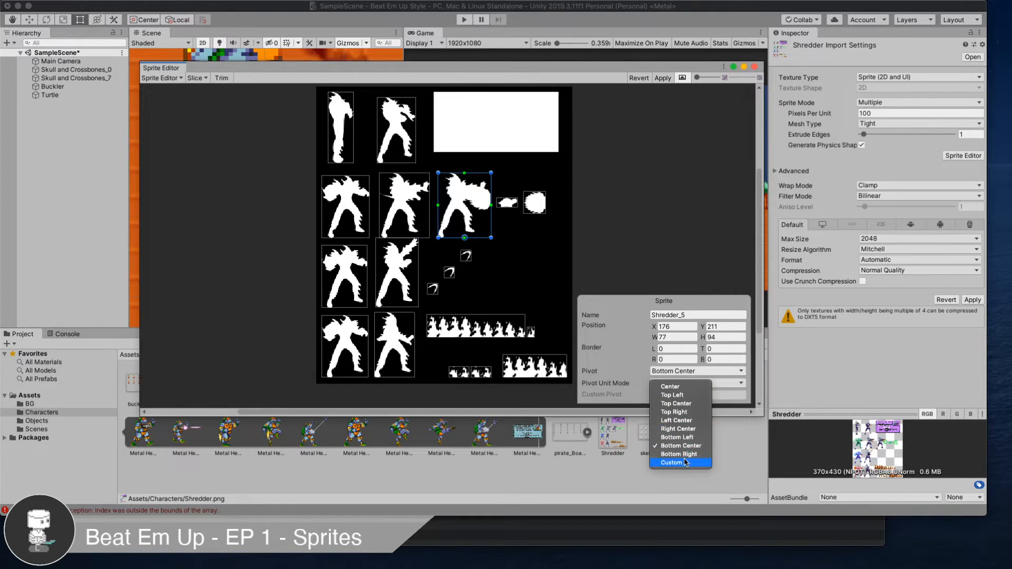
left_click(680, 462)
left_click_drag(654, 396, 652, 399)
- Set the first frame in the third Shredder row to a Custom pivot with X 0.56
left_click(341, 278)
left_click(685, 372)
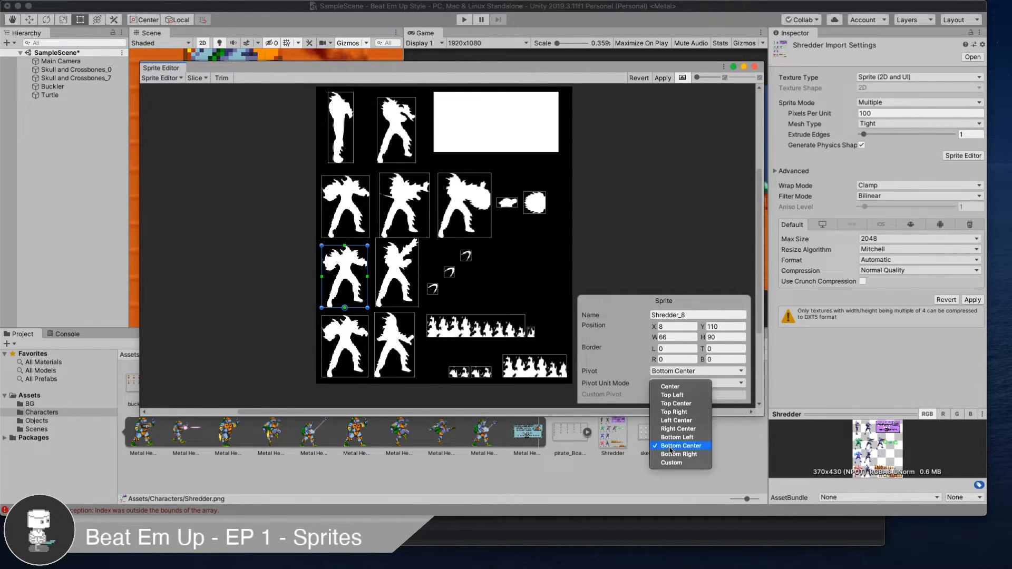
left_click(679, 463)
left_click_drag(652, 398, 654, 397)
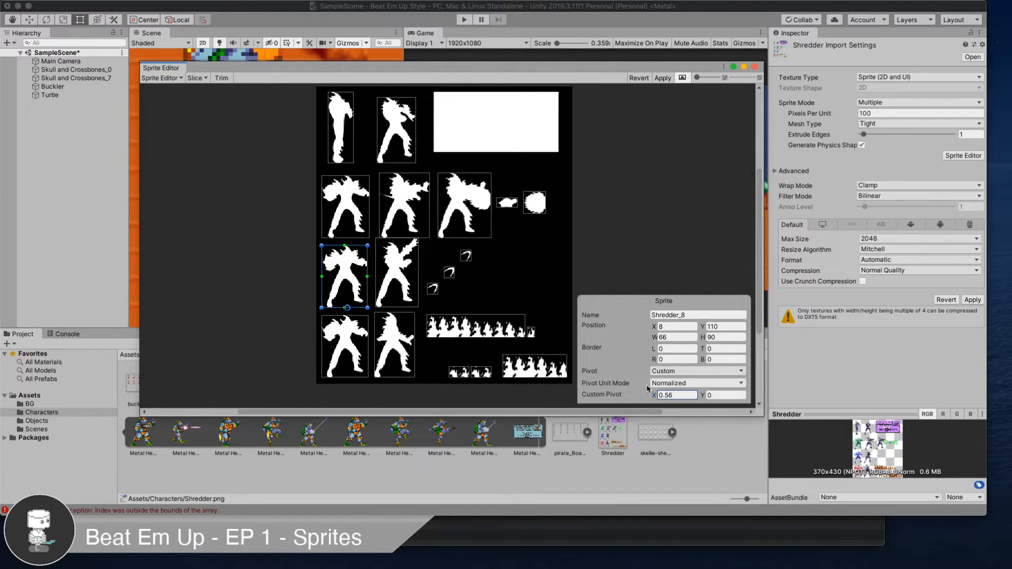
left_click(666, 373)
left_click(381, 261)
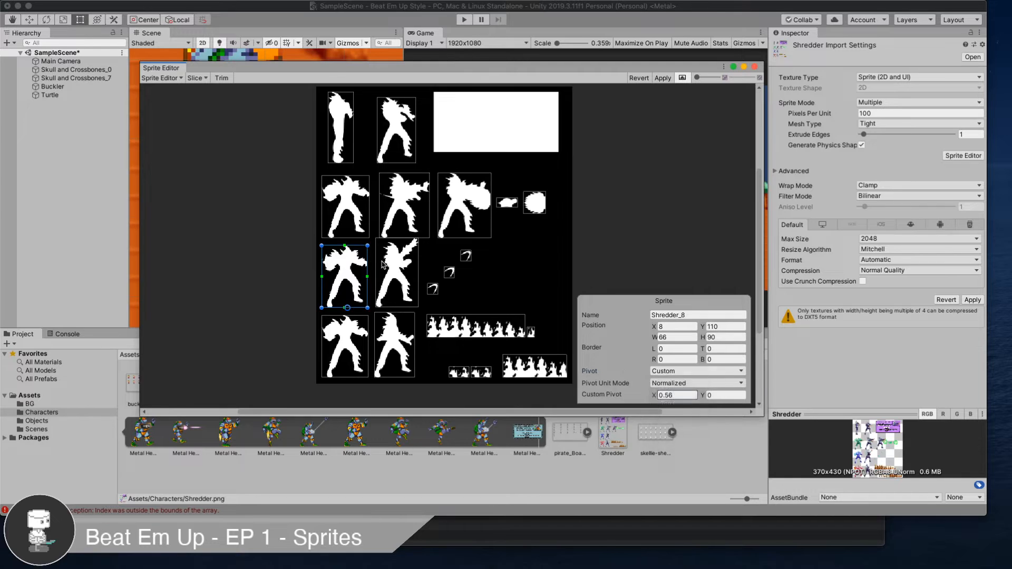
left_click(382, 261)
- Set the first frame in the fourth Shredder row to a Custom pivot with X 0.53, and apply the slicing changes
left_click(395, 346)
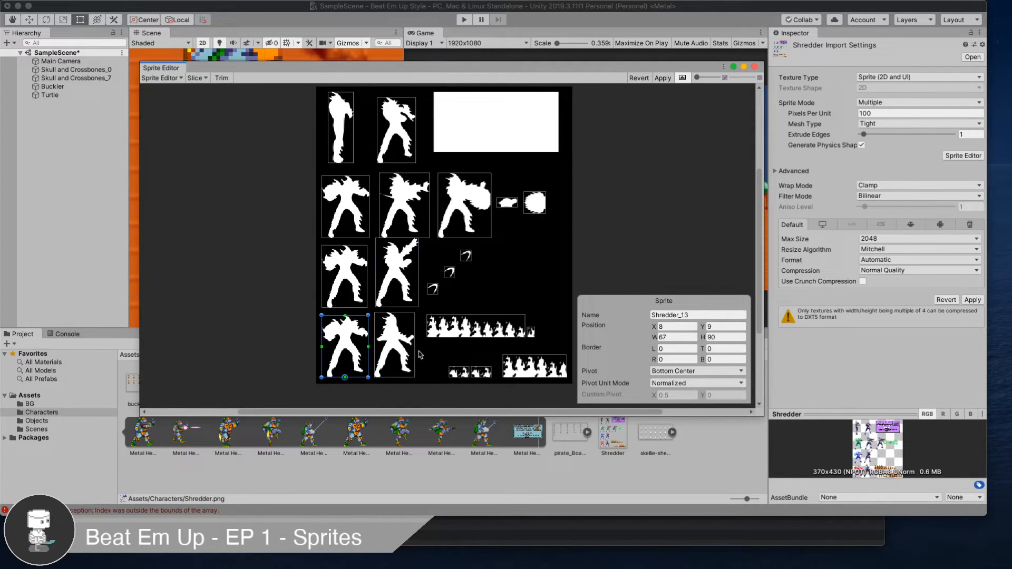
left_click(343, 342)
left_click(685, 371)
left_click(641, 402)
left_click_drag(651, 396, 653, 396)
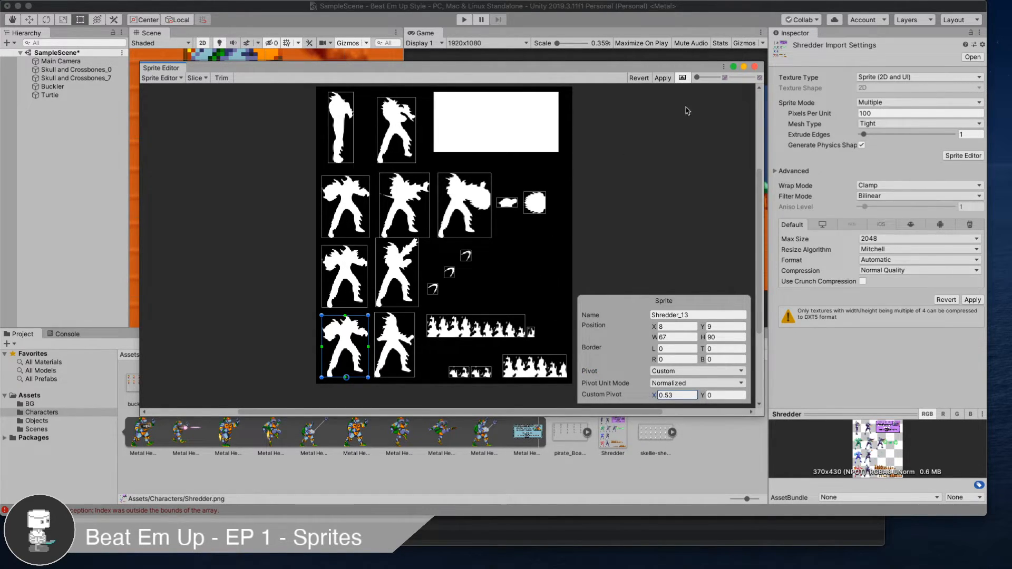
left_click(664, 78)
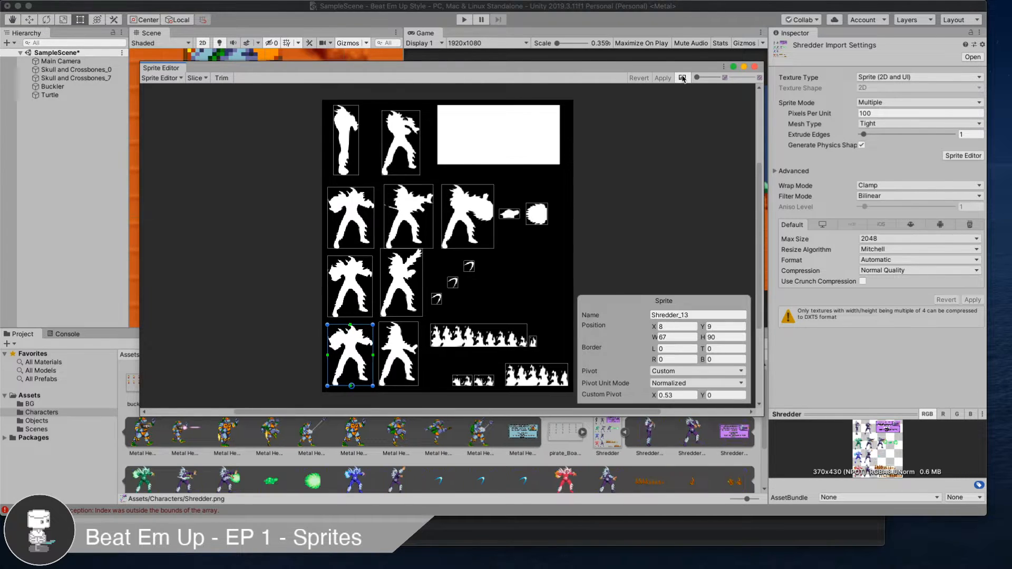
left_click(753, 68)
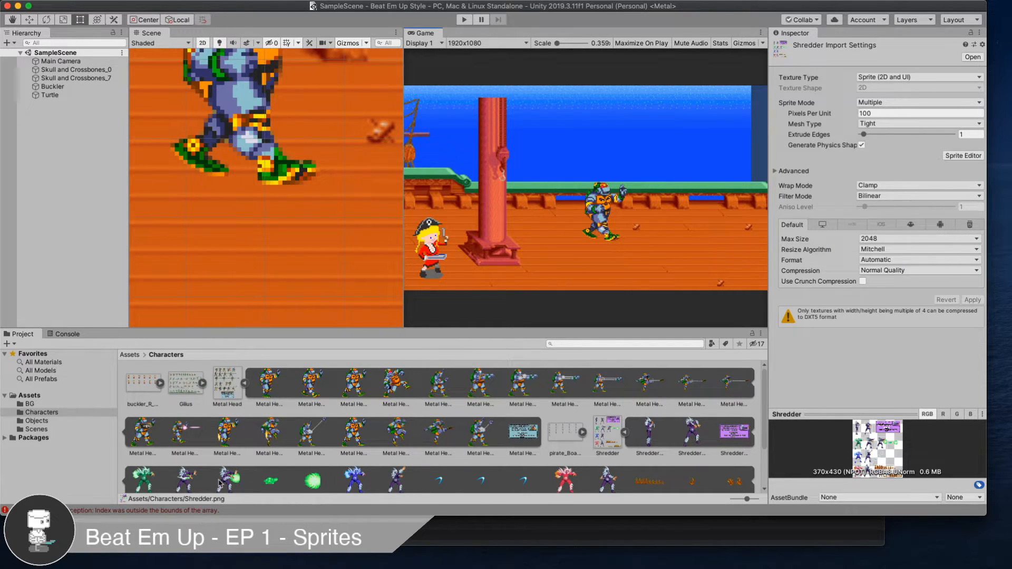
- Check the pivots of the sliced Shredder frames in the Characters folder
left_click(694, 429)
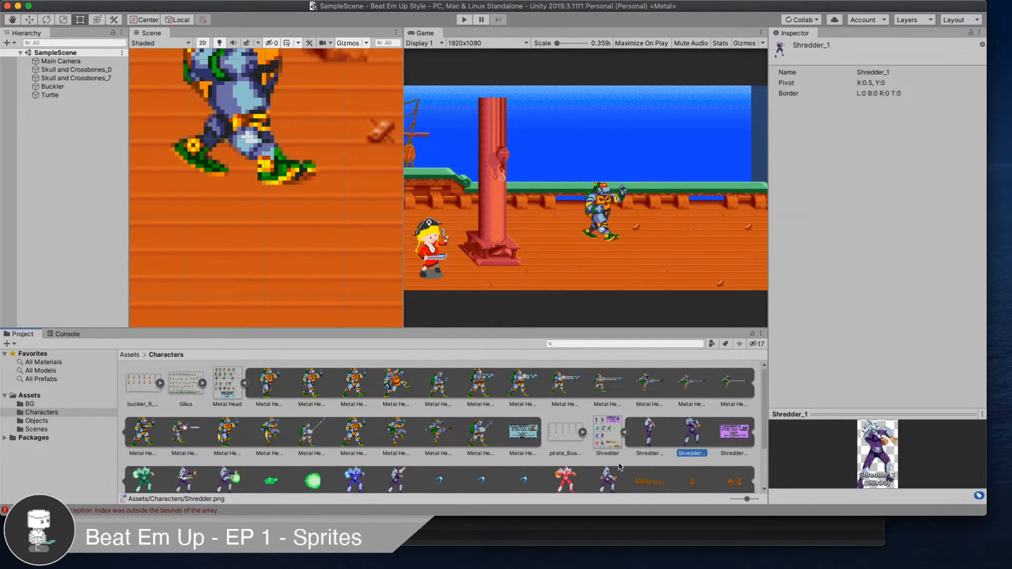
scroll(621, 467, "down", 3)
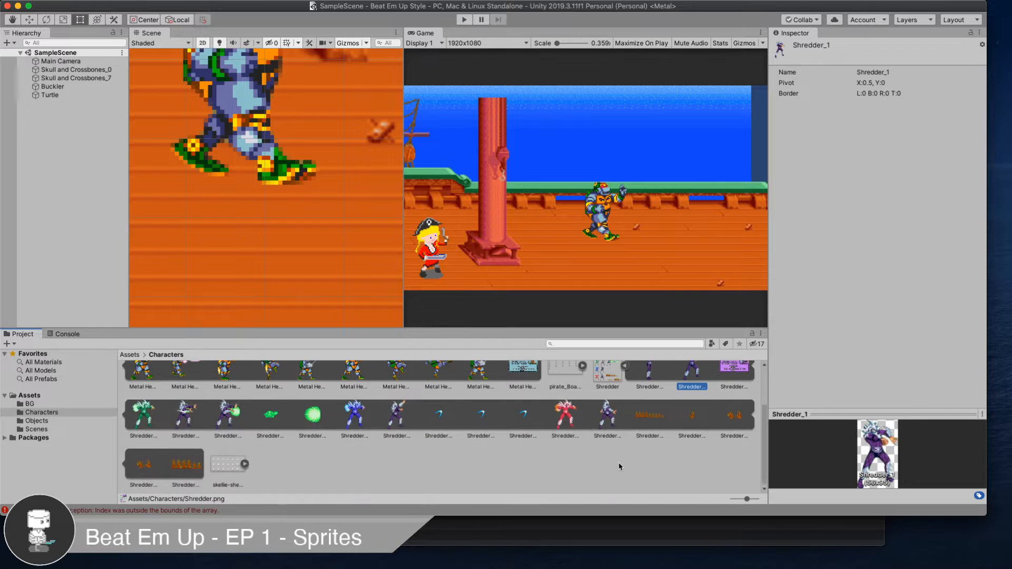
left_click(185, 417)
left_click(353, 425)
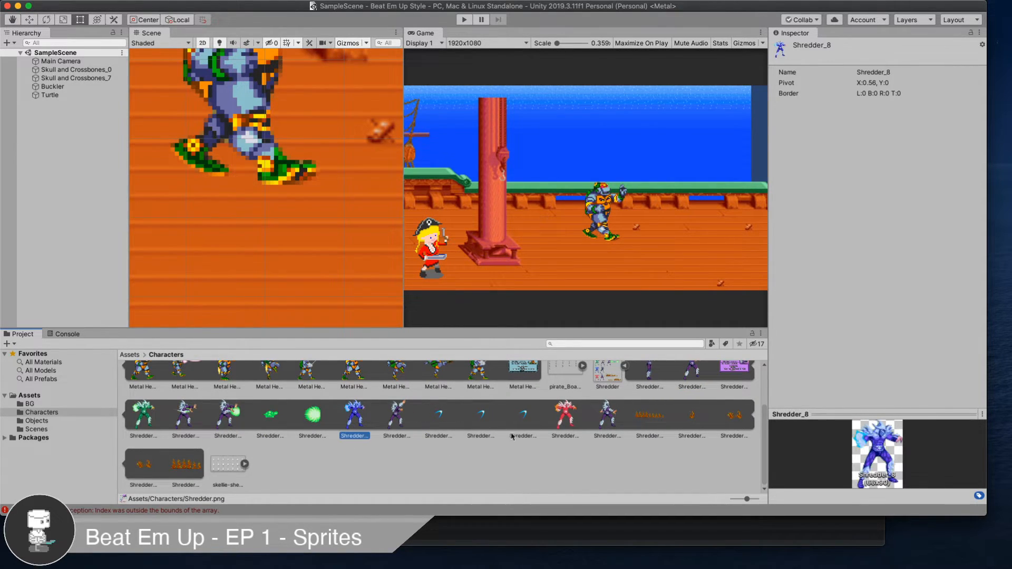
scroll(525, 440, "up", 2)
scroll(527, 441, "down", 1)
scroll(529, 441, "up", 2)
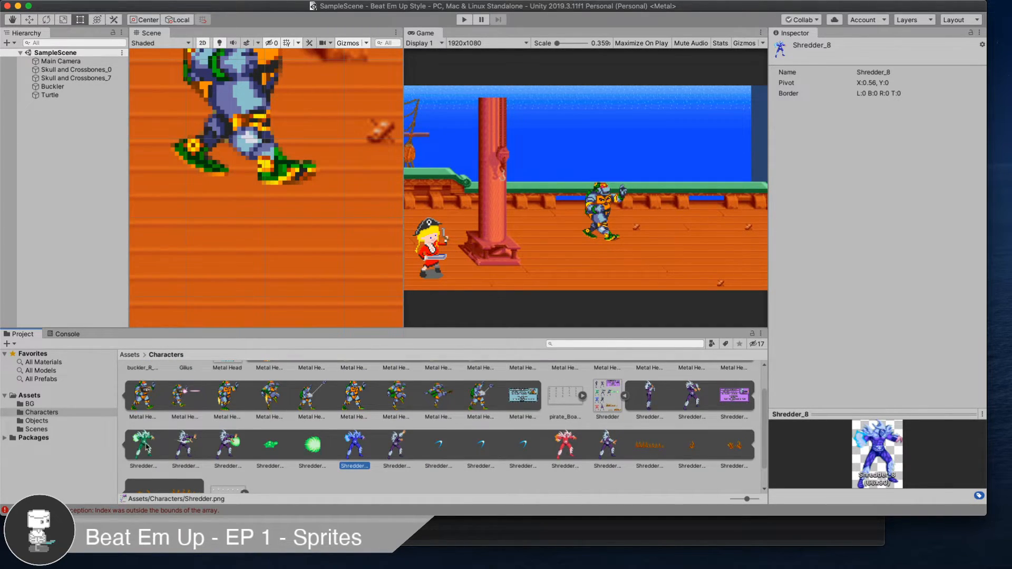
- Place the Shredder_0 sprite in the scene beside the Turtle and assign it to the Enemies sorting layer
left_click(651, 410)
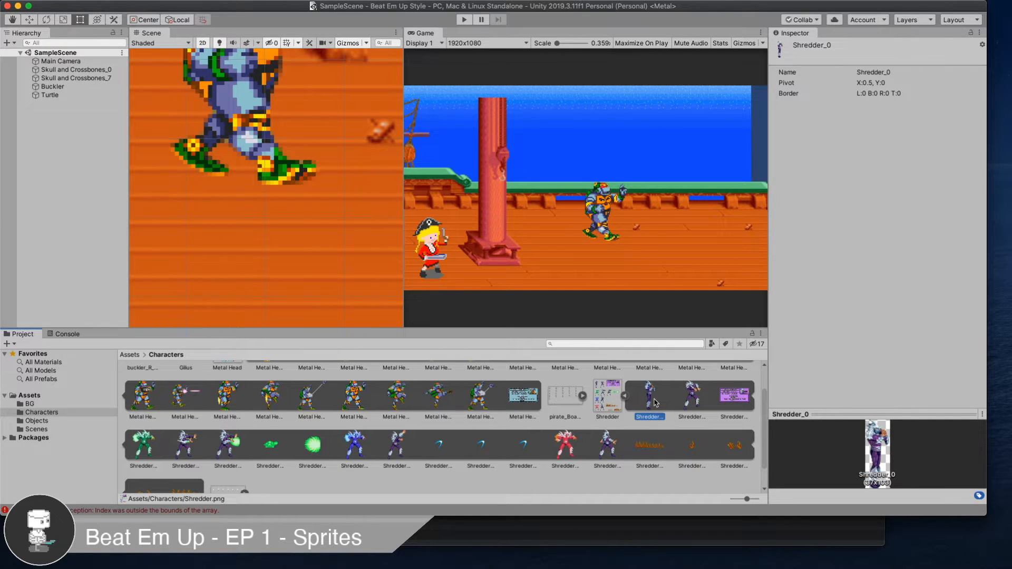
left_click_drag(649, 416, 368, 50)
scroll(338, 263, "down", 10)
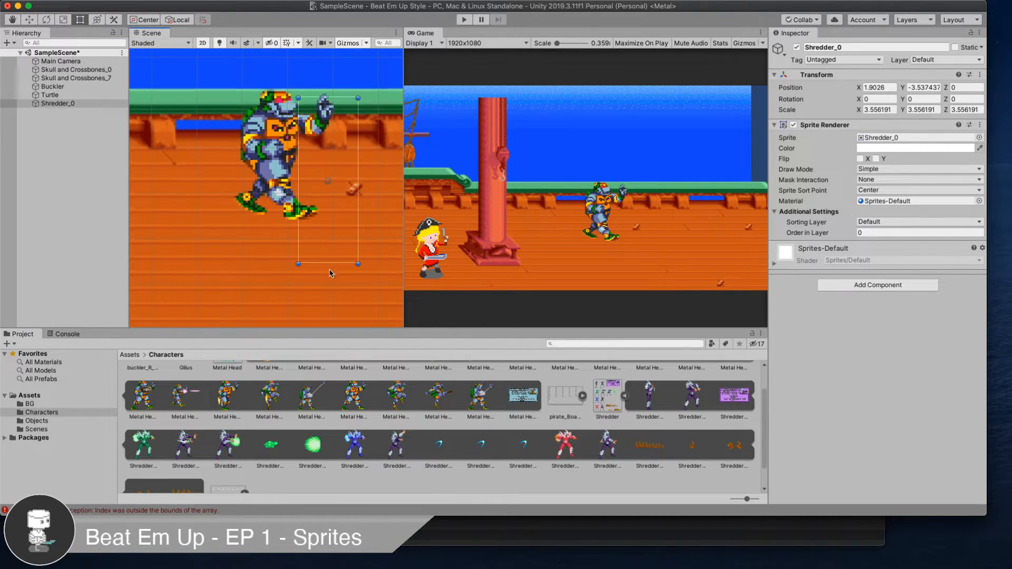
left_click_drag(337, 256, 367, 246)
left_click(326, 251)
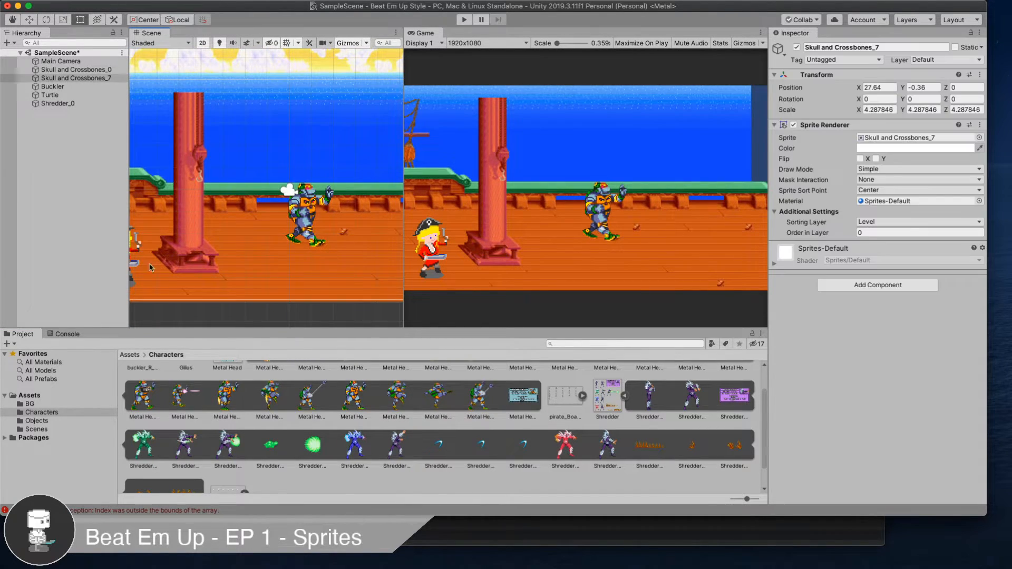
left_click(79, 104)
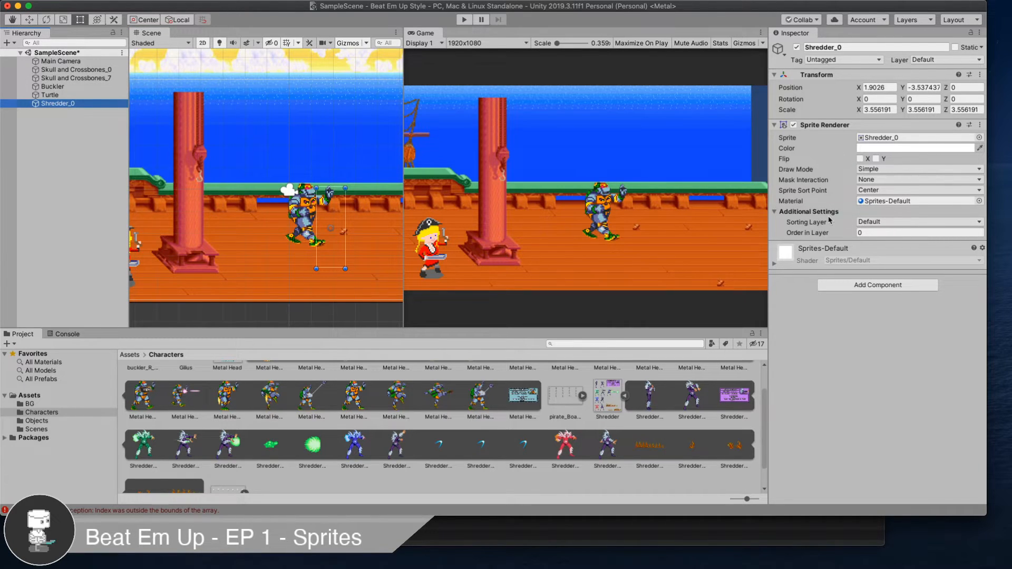
left_click(886, 222)
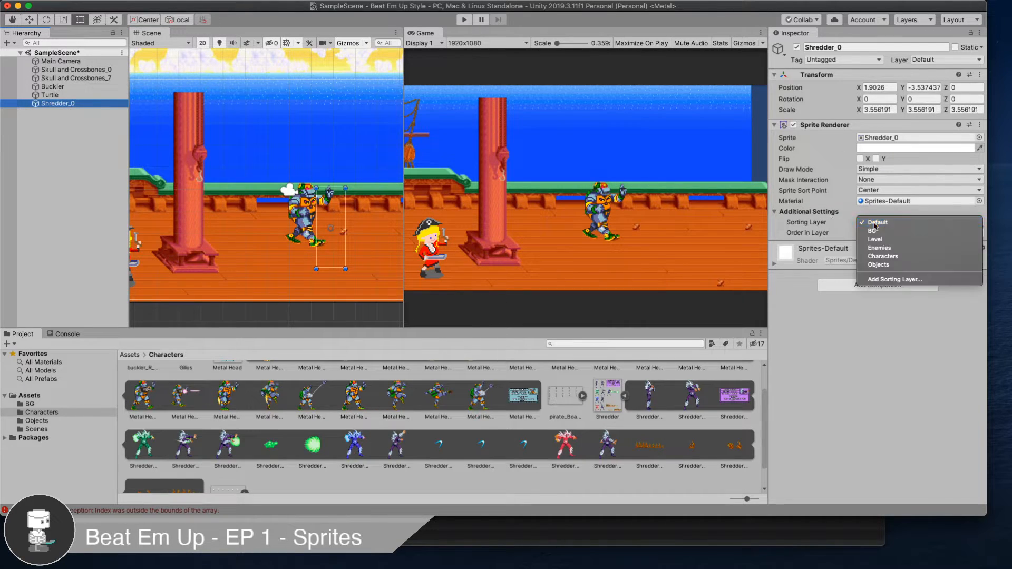
left_click(895, 247)
- Flip Shredder_0 on X and place it at about X 5.44, Y -2.34 with a uniform scale of about 3.45
left_click_drag(345, 188, 355, 162, "shift")
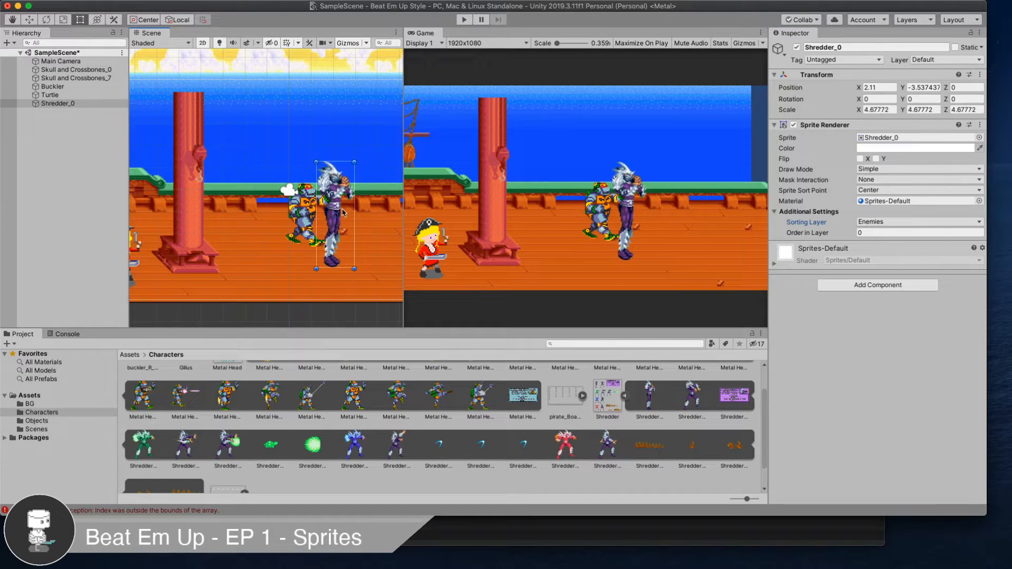
left_click_drag(344, 211, 484, 221)
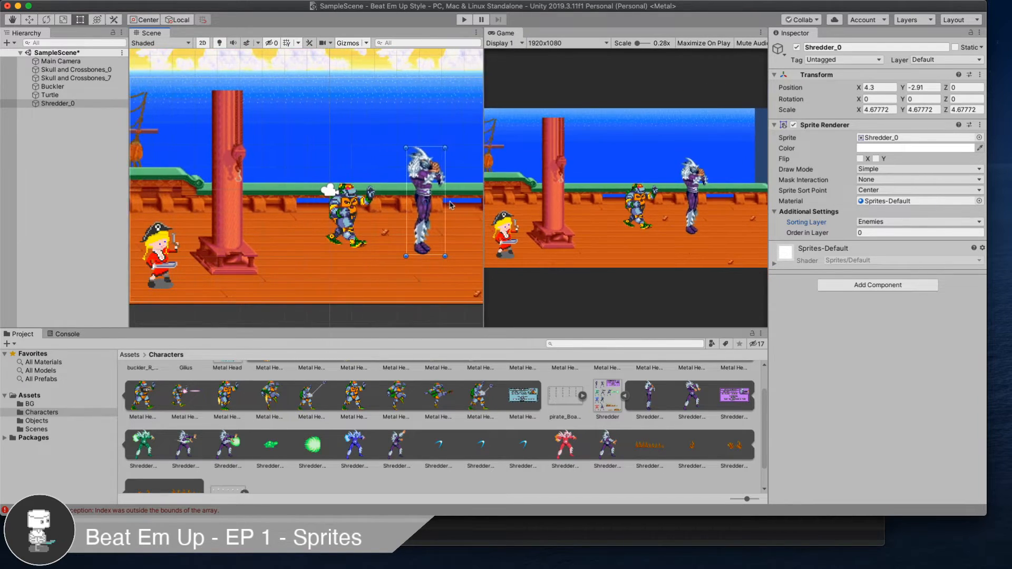
left_click(859, 158)
left_click_drag(445, 147, 460, 193)
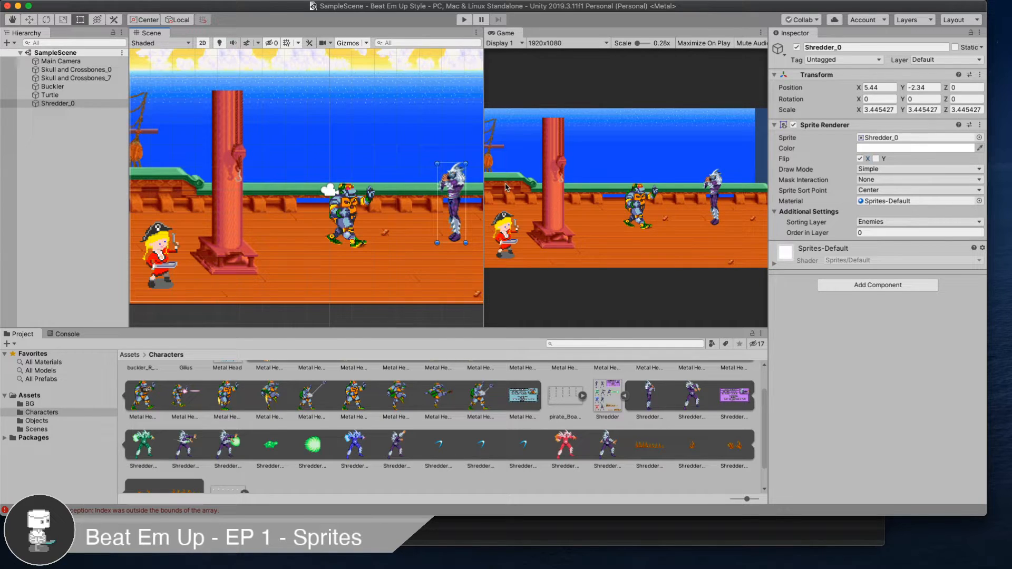
- Rename the Shredder_0 object as Shredder
left_click(79, 103)
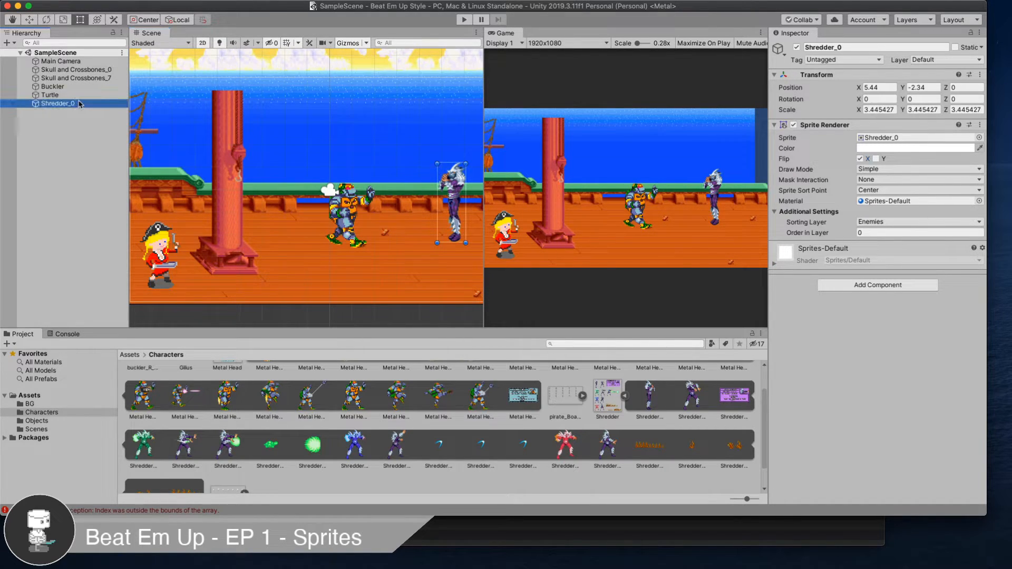
key("Return")
type("Shredde")
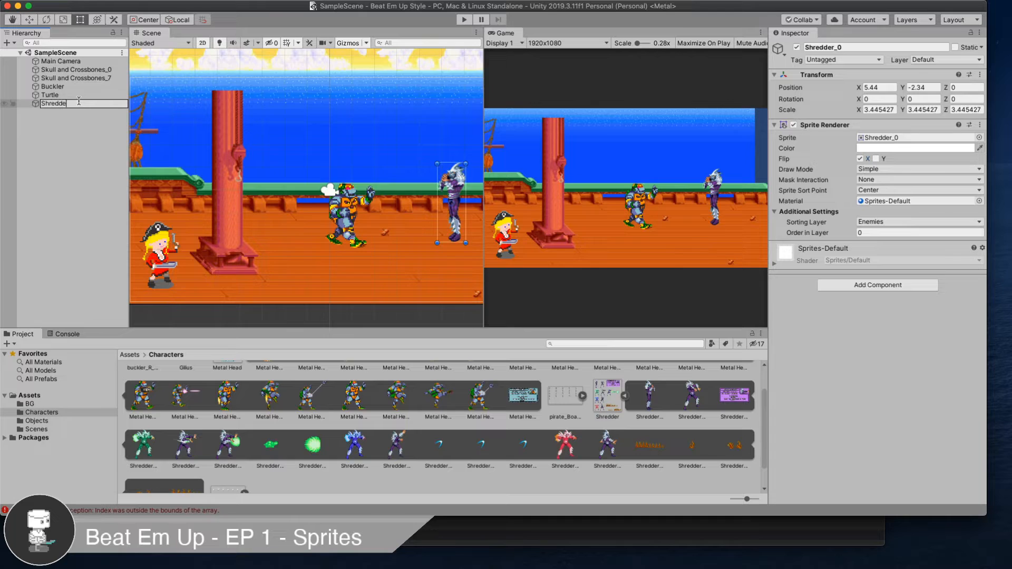
type("r")
key("Return")
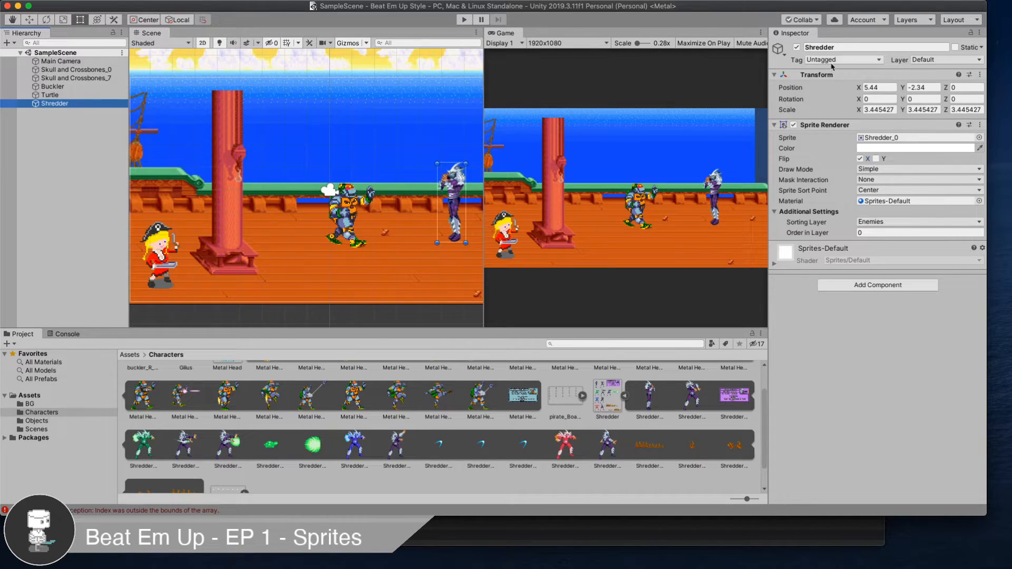
- Set the skellie-sheet texture to Multiple sprite mode with Point (no filter) filtering, and apply the import settings
scroll(366, 412, "down", 1)
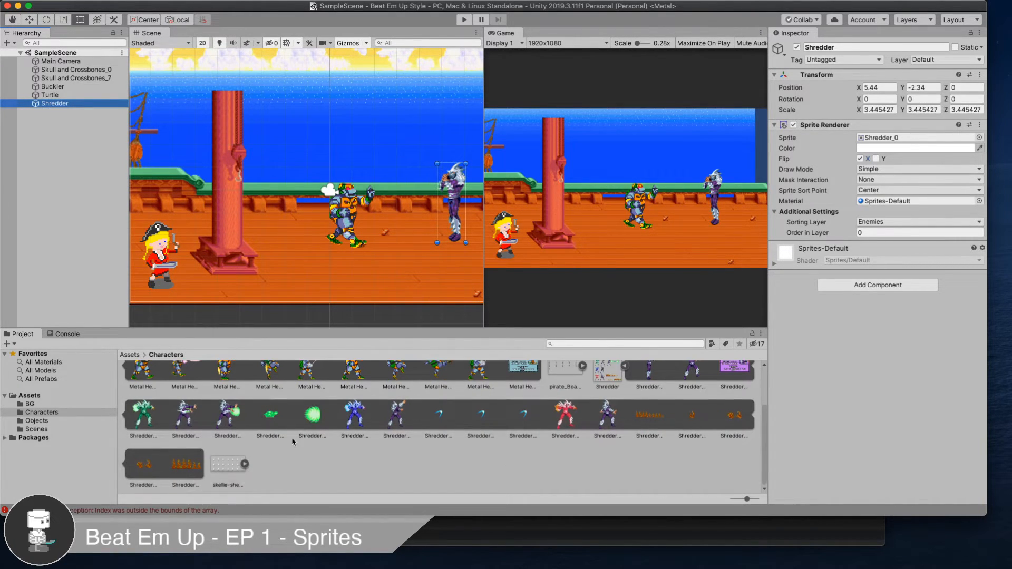
left_click(243, 465)
left_click(229, 466)
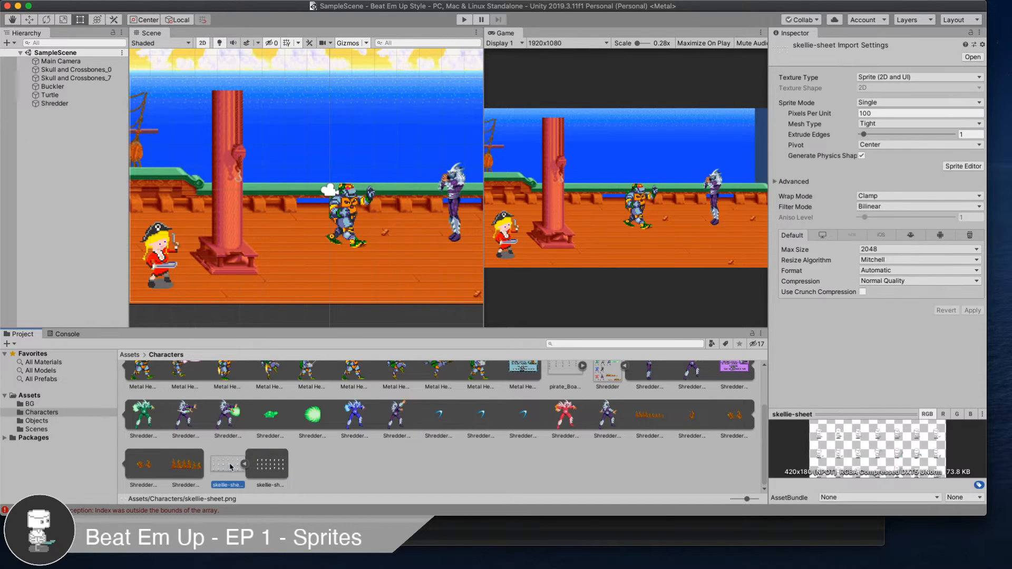
left_click(963, 169)
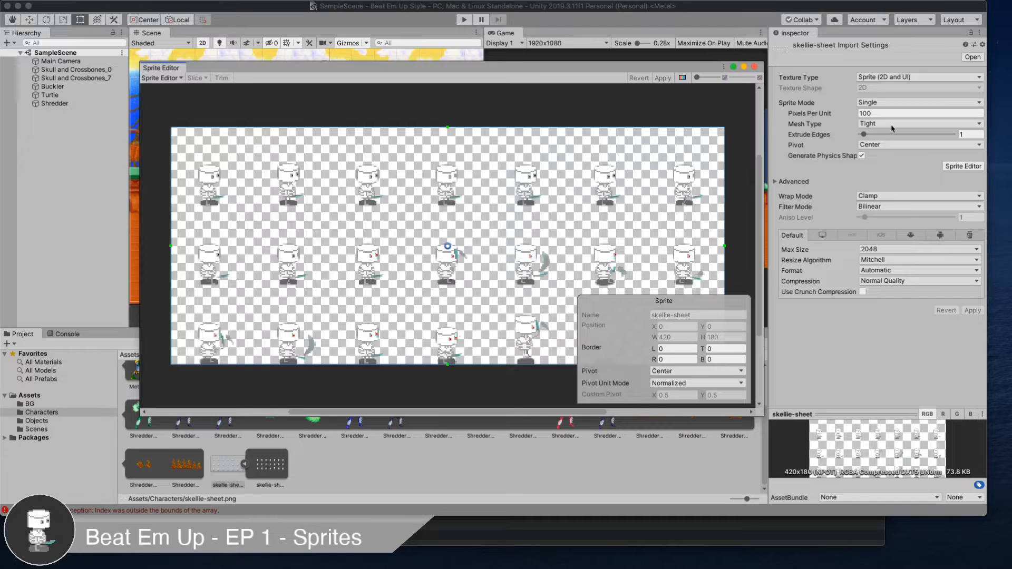
left_click(904, 104)
left_click(906, 113)
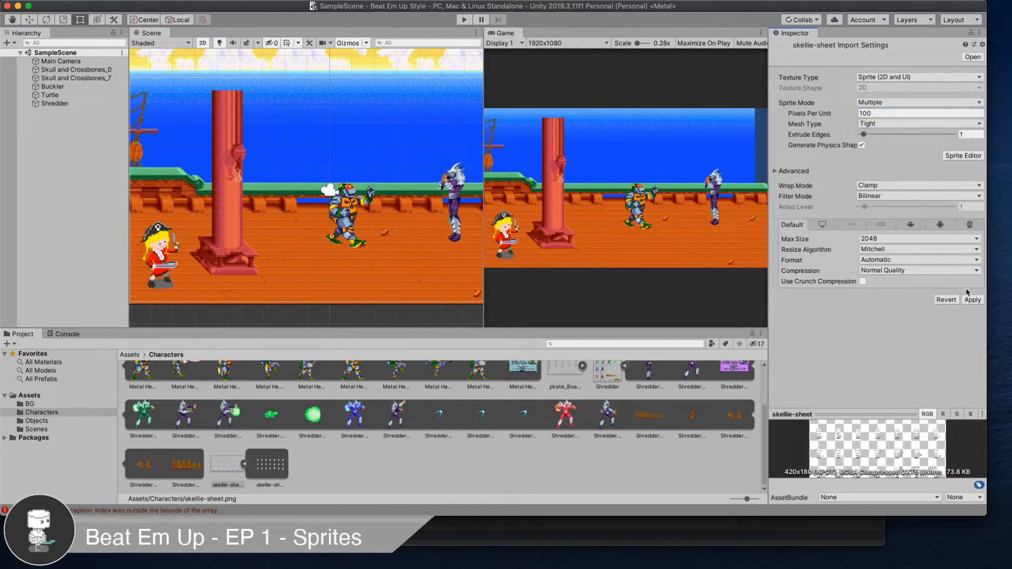
left_click(917, 196)
left_click(891, 188)
left_click(973, 299)
- Slice the skellie sheet automatically with a Bottom pivot and the Delete Existing method, and check the outlines in the alpha view
left_click(963, 156)
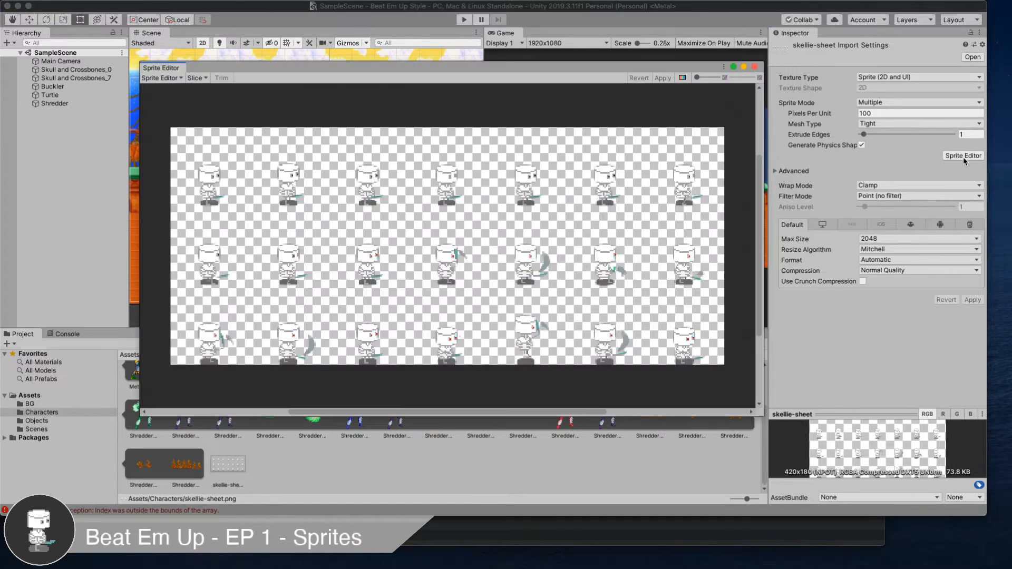
left_click(197, 77)
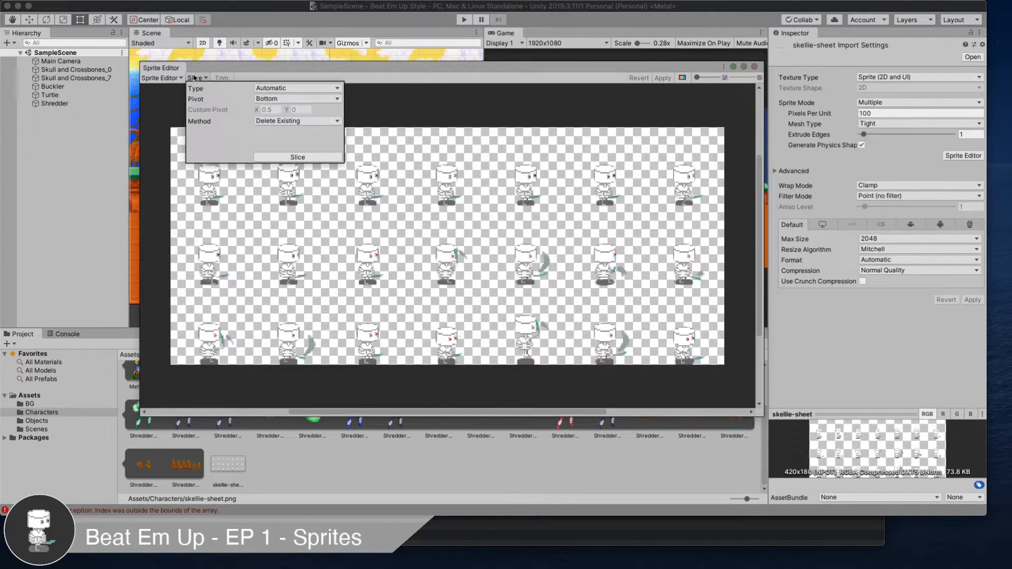
left_click(297, 157)
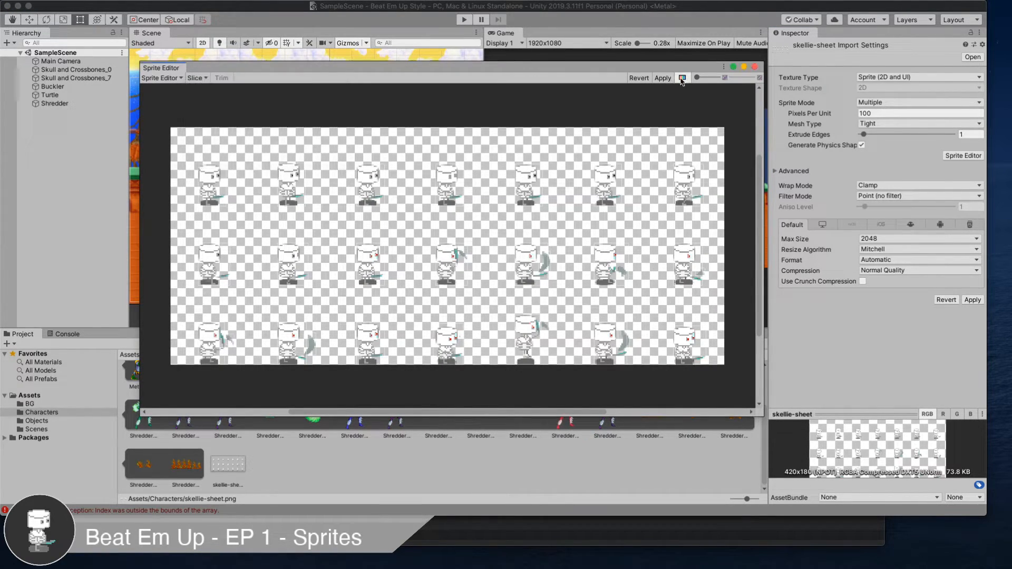
left_click(682, 78)
left_click(196, 77)
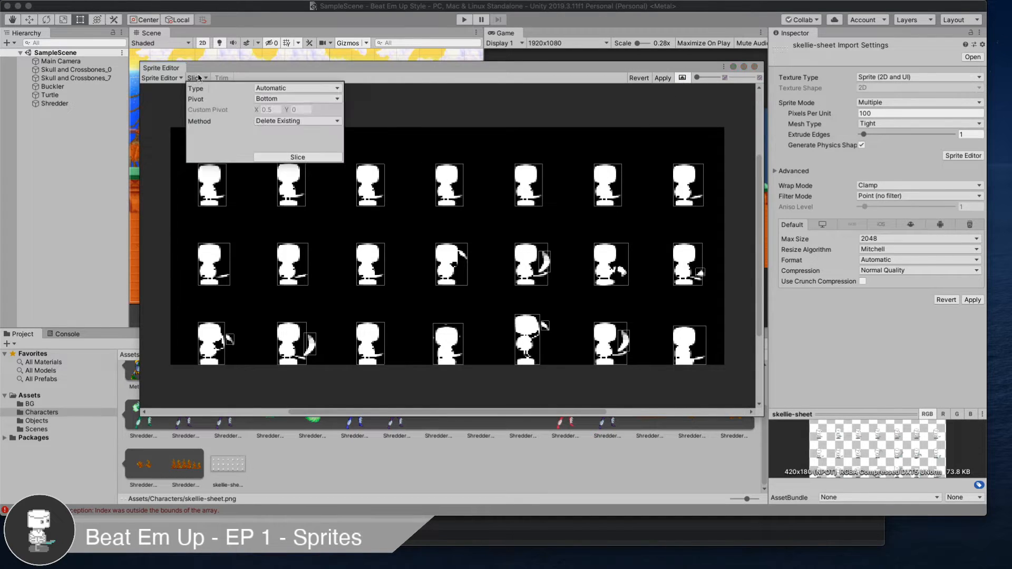
left_click(352, 154)
- Give skellie-sheet_0 a custom pivot shifted left under its feet, and set skellie-sheet_1's custom pivot to X 0.38, Y 0
left_click(219, 182)
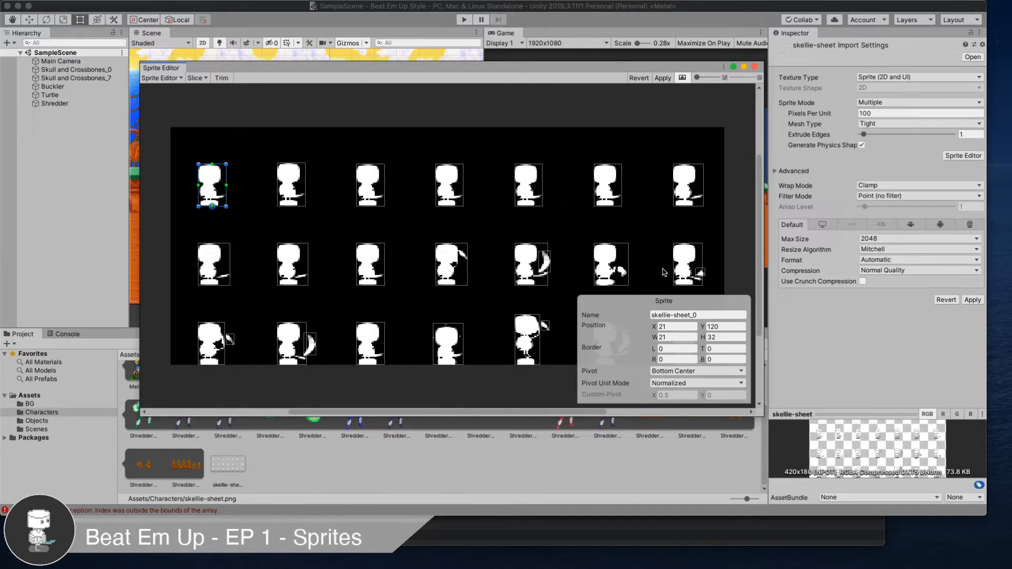
left_click(678, 373)
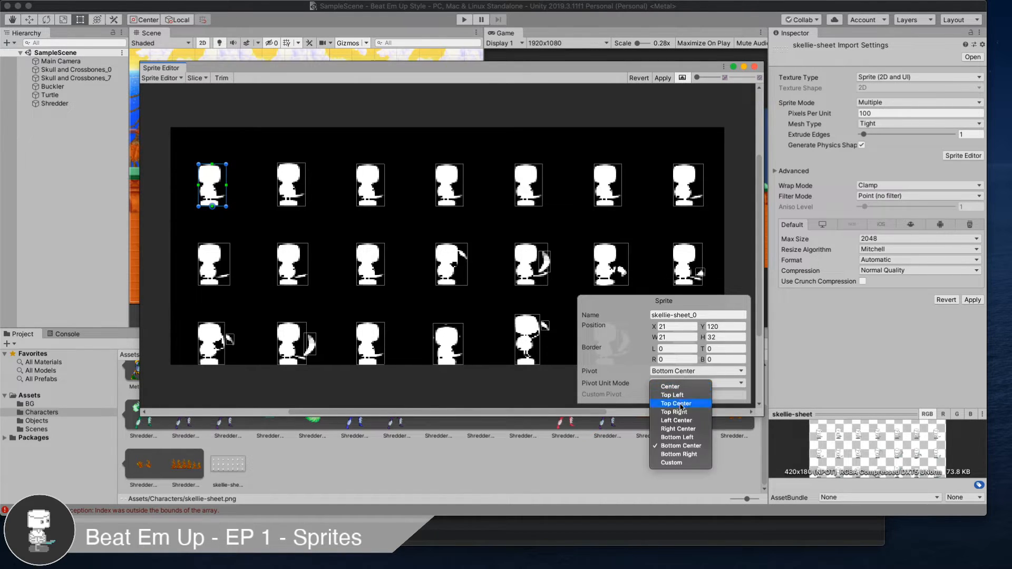
left_click(674, 463)
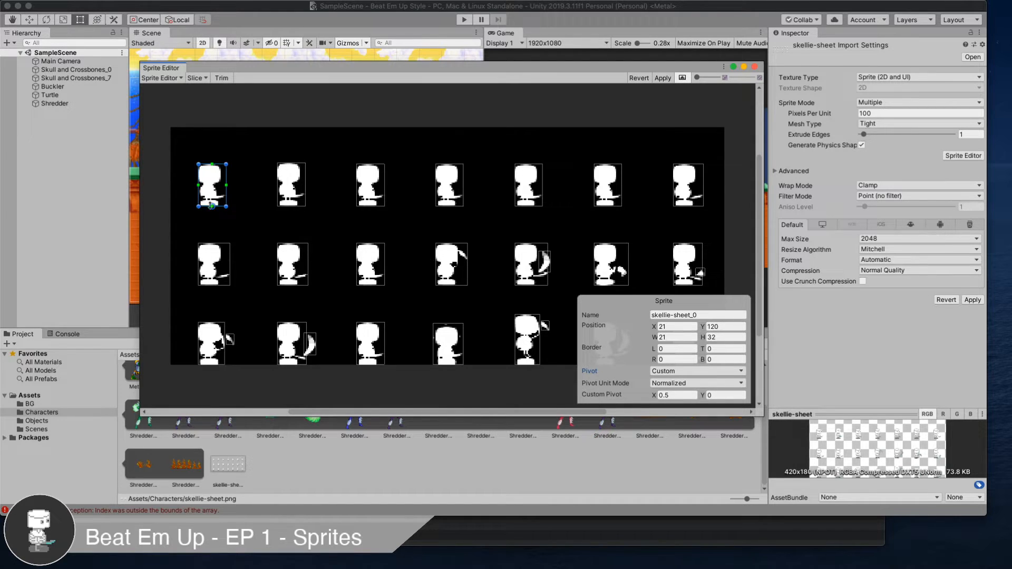
left_click_drag(655, 397, 652, 398)
left_click(298, 184)
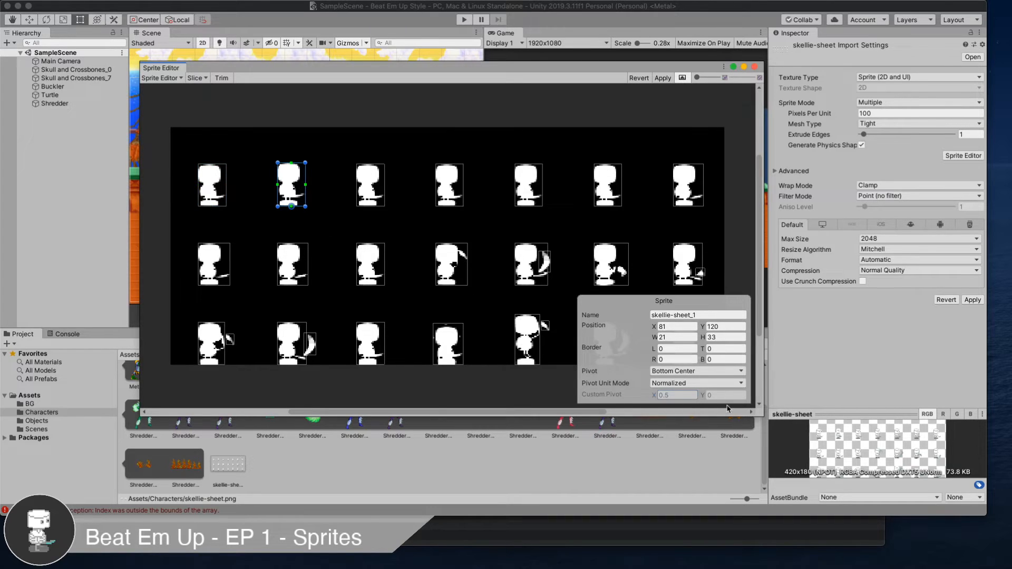
left_click(658, 372)
left_click(671, 469)
left_click_drag(653, 399, 652, 400)
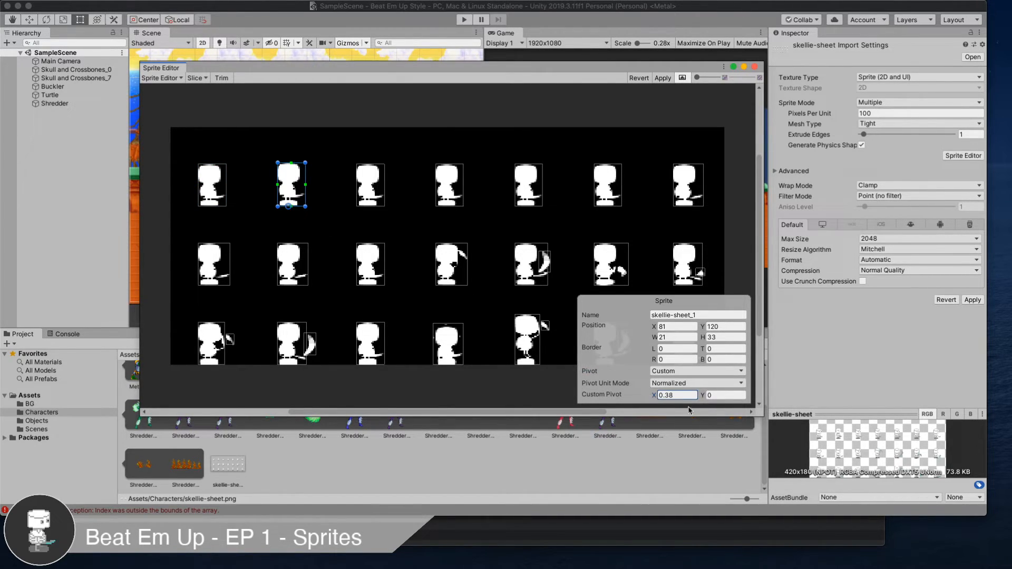
left_click(687, 368)
- Give skellie-sheet_2 a custom pivot shifted left under its feet, and set skellie-sheet_3's custom pivot to X 0.44, Y 0
left_click(387, 157)
left_click(377, 196)
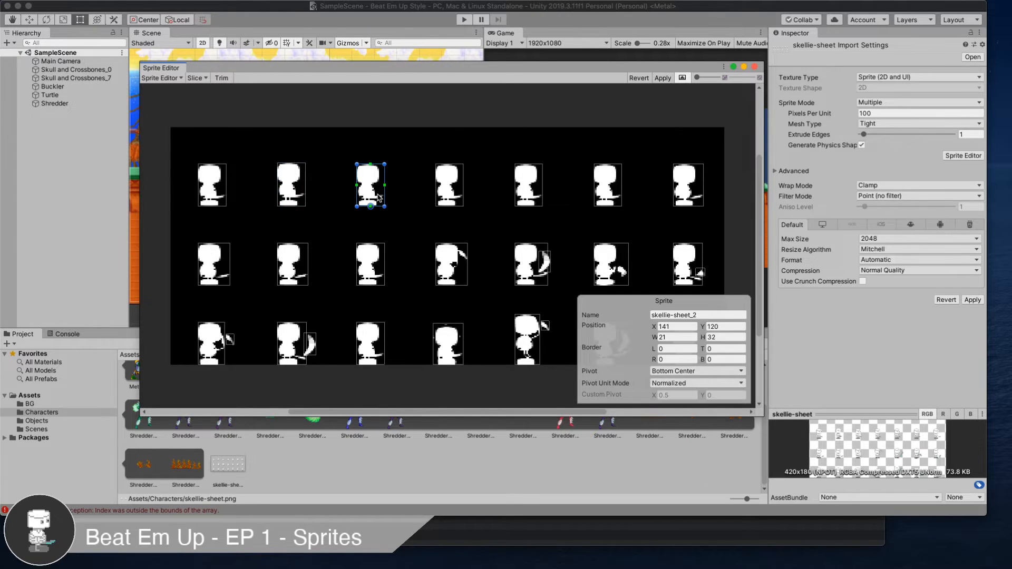
left_click(664, 372)
left_click(671, 462)
left_click_drag(654, 394, 653, 396)
left_click(453, 190)
left_click(683, 371)
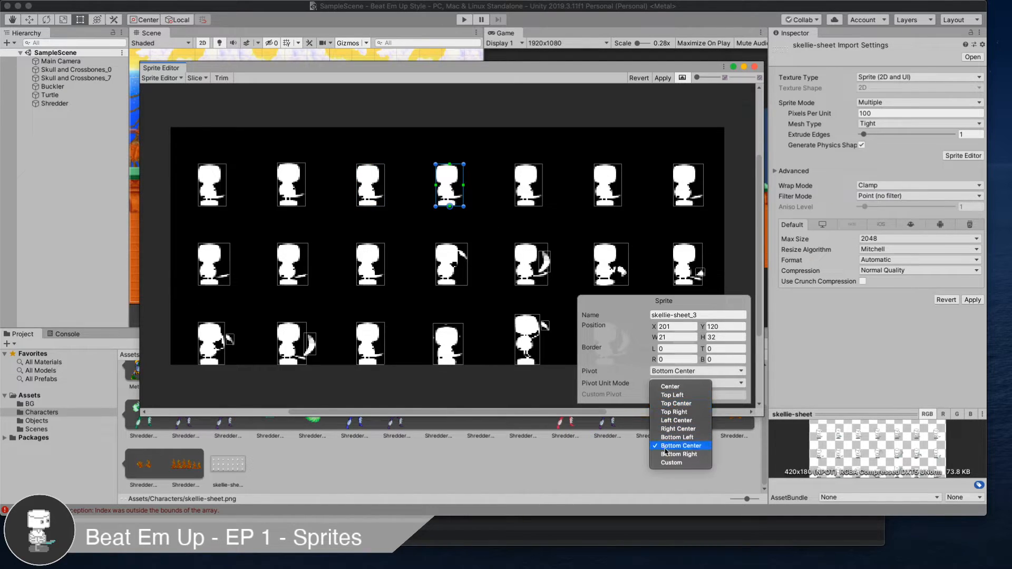
left_click(665, 462)
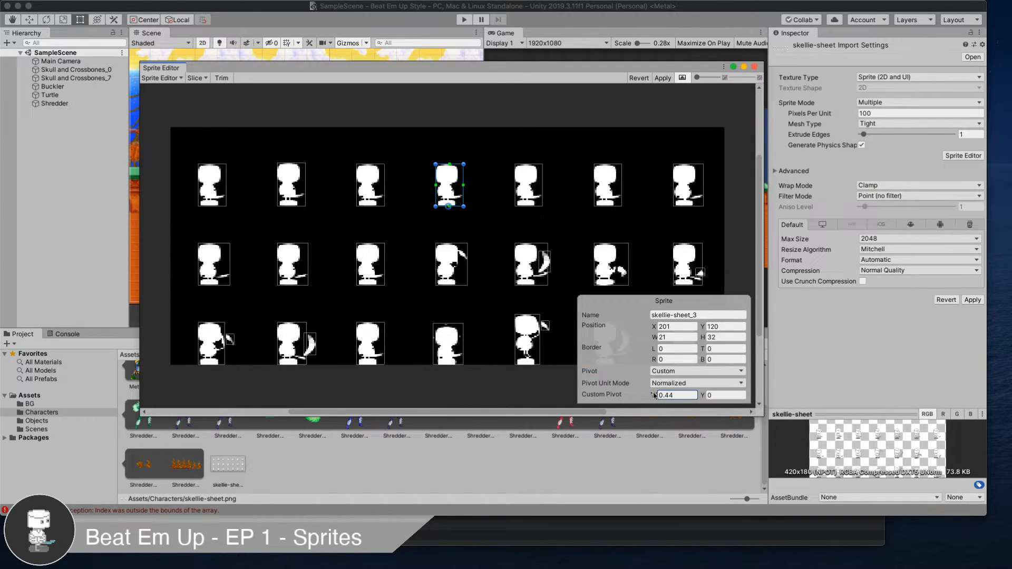
- Set skellie-sheet_4's custom pivot to X 0.4, Y 0, and give skellie-sheet_5 a custom pivot shifted left under its feet
left_click(539, 195)
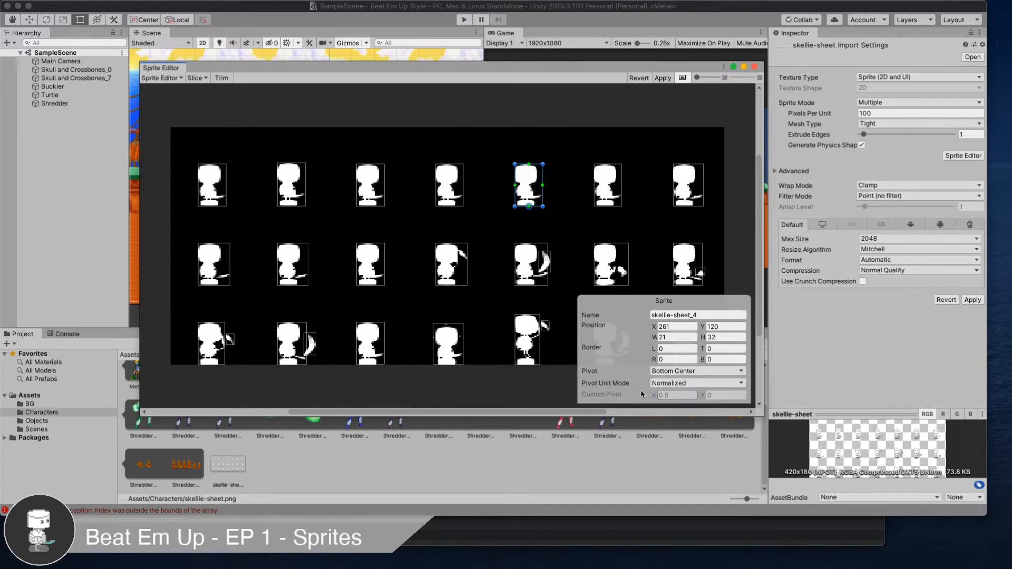
left_click(663, 376)
left_click(659, 463)
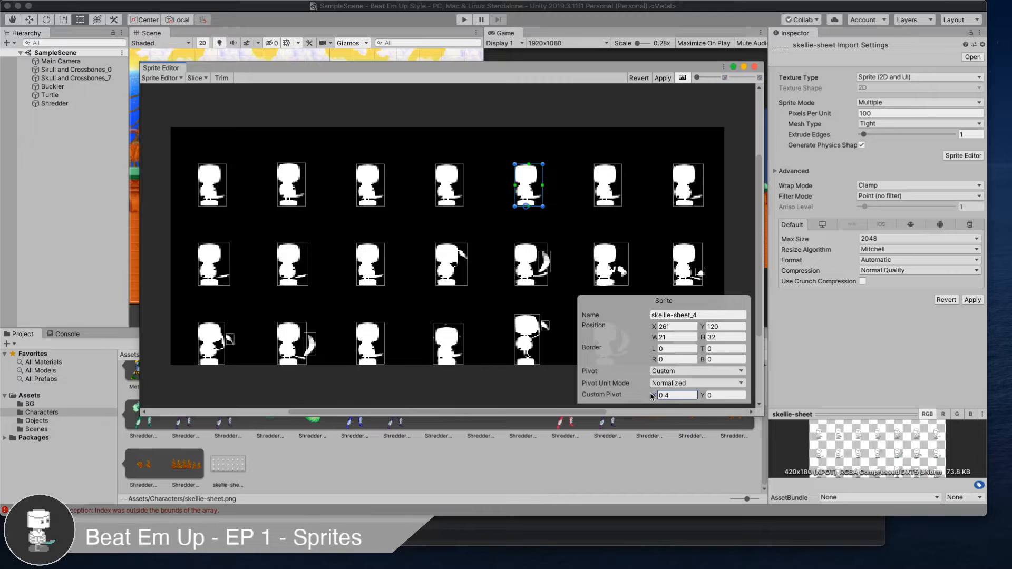
left_click(609, 185)
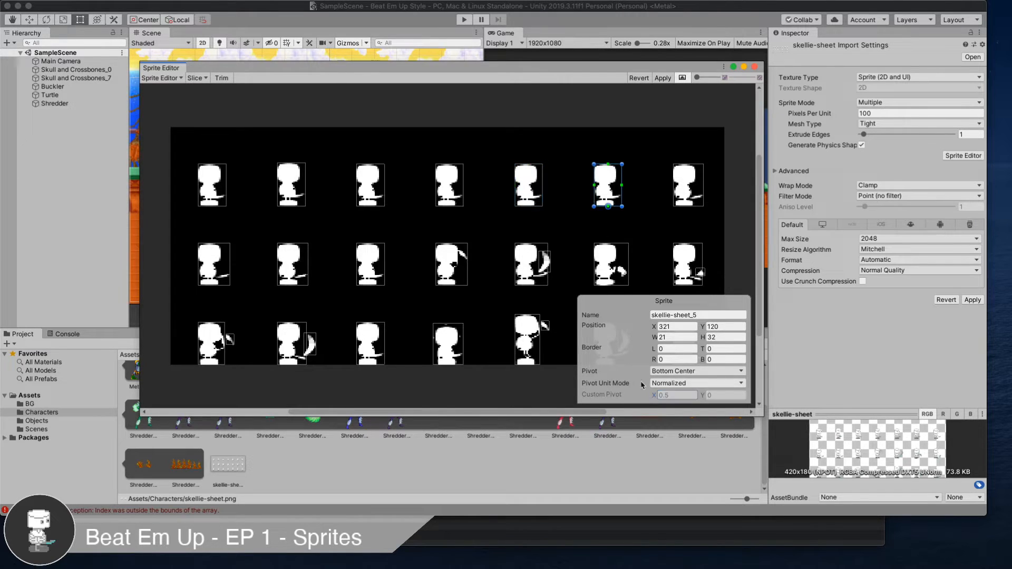
left_click(666, 371)
left_click(666, 463)
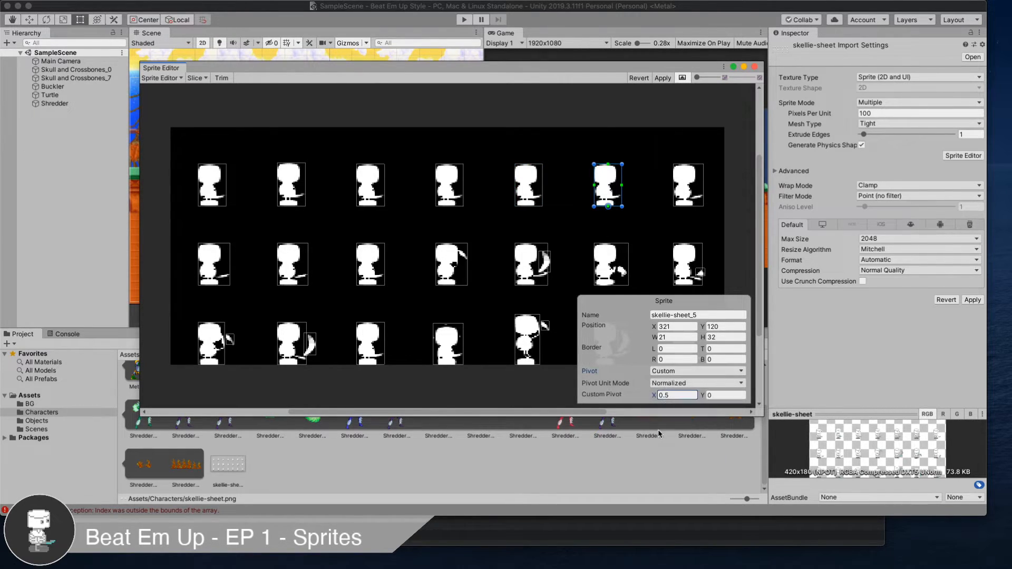
left_click_drag(655, 397, 654, 398)
- Set skellie-sheet_6's custom pivot to X 0.4, Y 0, and give skellie-sheet_7 a custom pivot shifted left under its feet
left_click(685, 192)
left_click(671, 372)
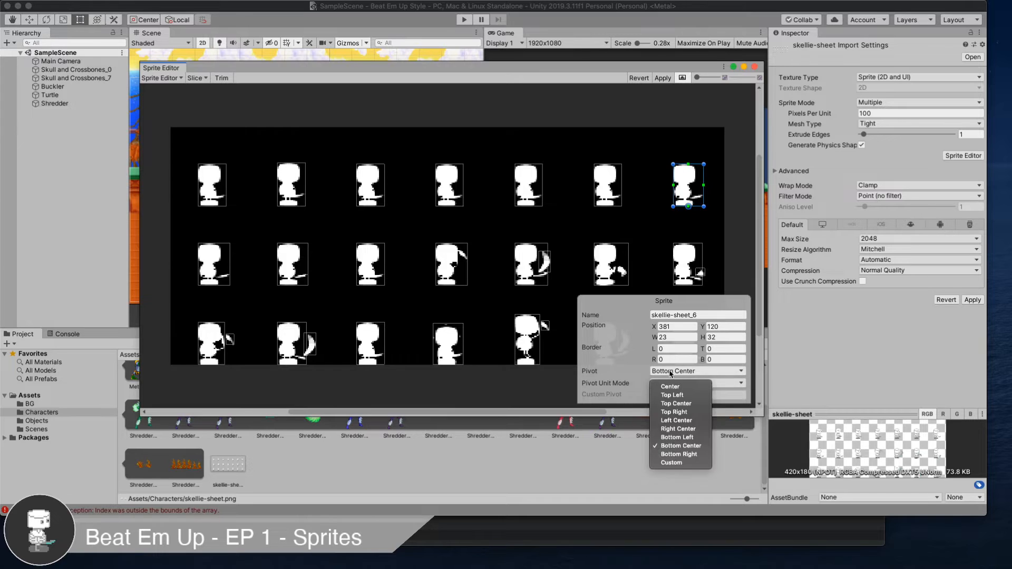
left_click(671, 462)
left_click_drag(655, 396, 653, 397)
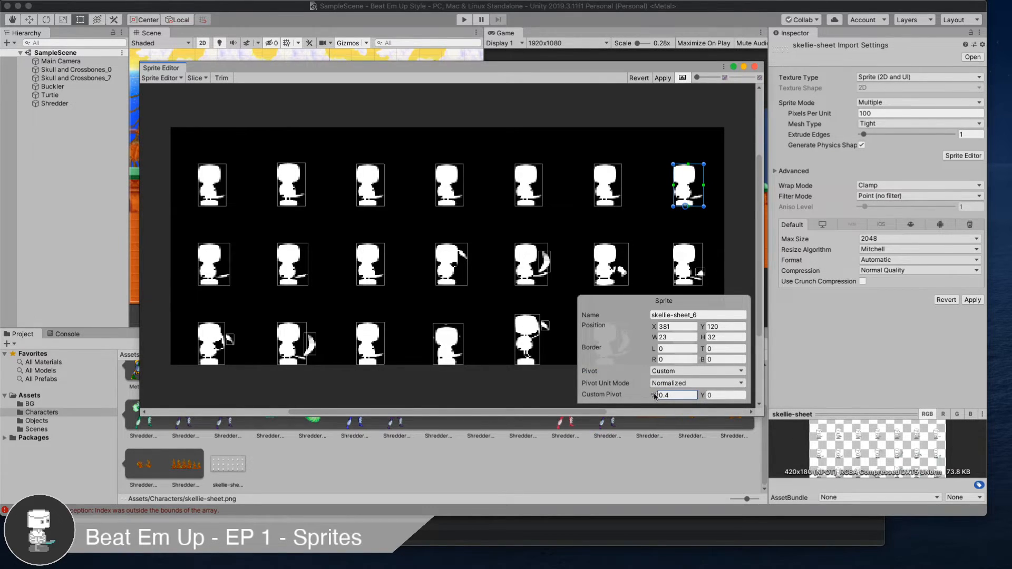
left_click(218, 265)
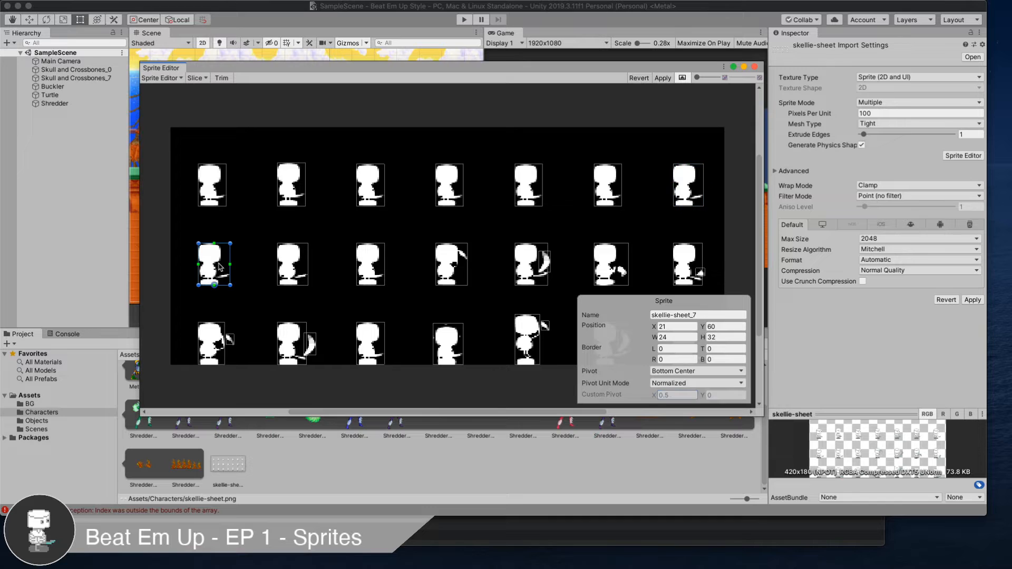
left_click(670, 372)
left_click(665, 462)
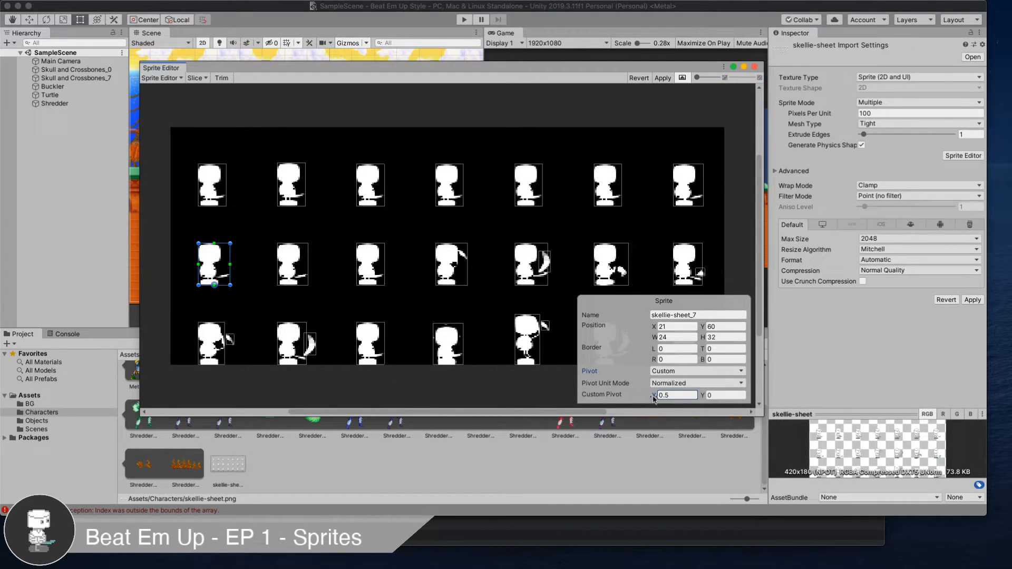
left_click_drag(655, 400, 651, 401)
- Give skellie-sheet_8 a custom pivot shifted left under its feet, and set skellie-sheet_9's custom pivot to X 0.44, Y 0
left_click(298, 265)
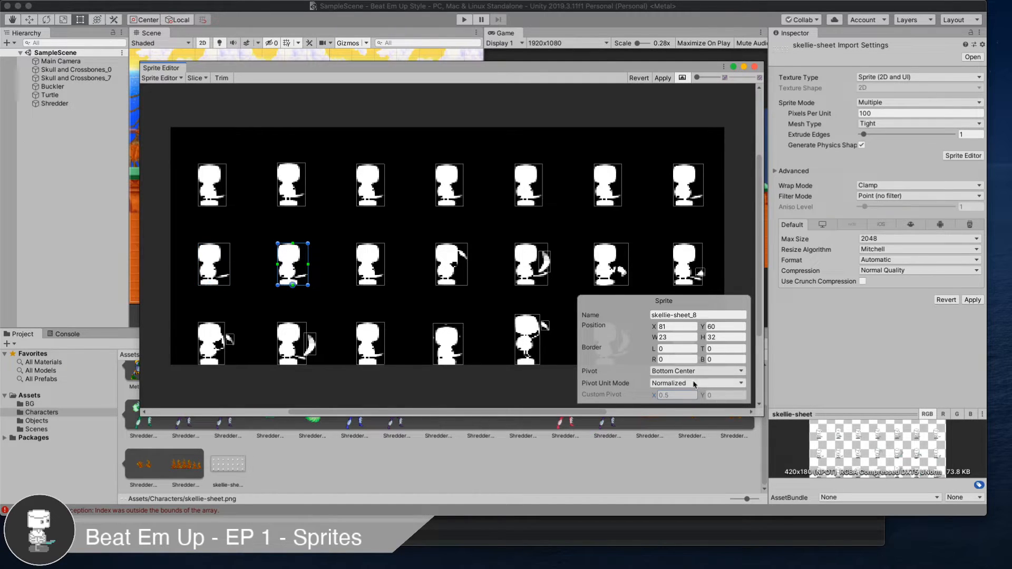
left_click(661, 371)
left_click(669, 464)
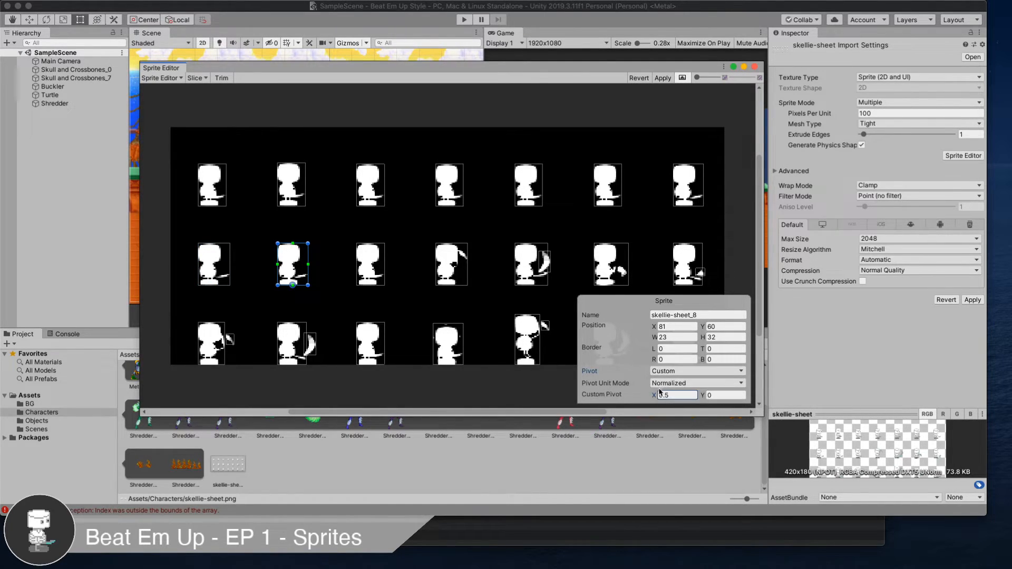
left_click_drag(654, 396, 652, 396)
left_click(377, 271)
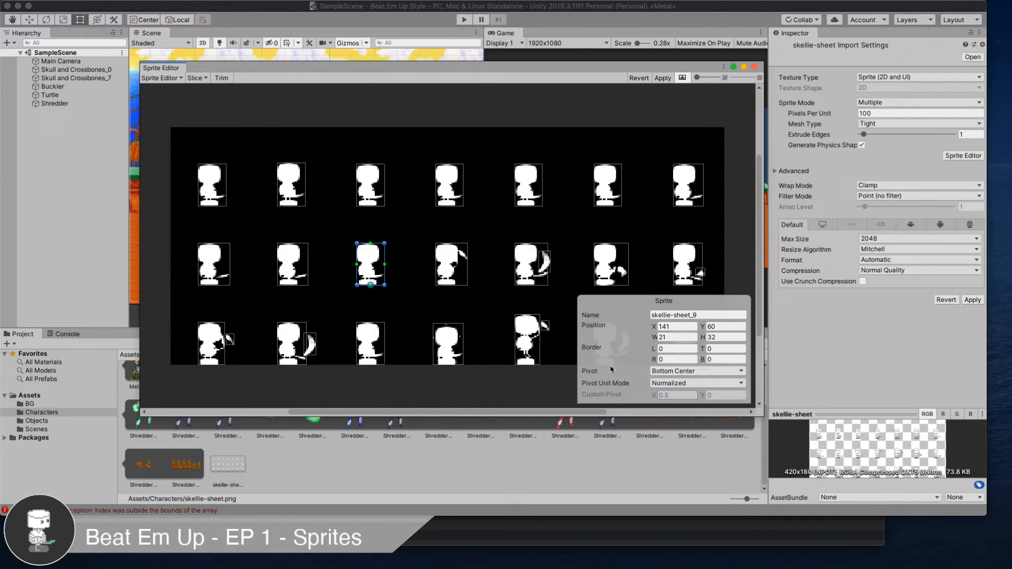
left_click(659, 371)
left_click(669, 464)
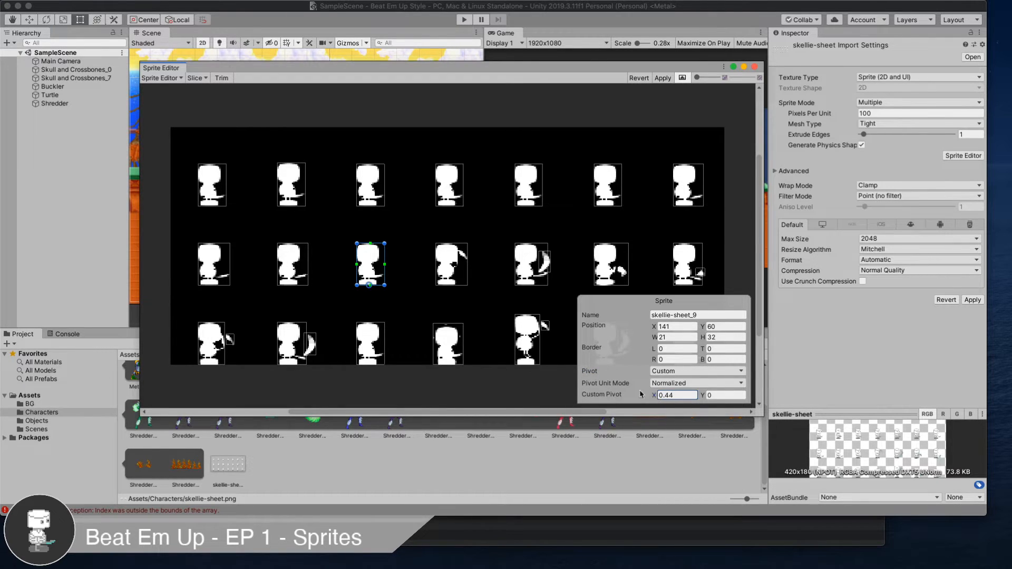
- Set the pivot of skellie-sheet_10 to Custom at X 0.38, Y 0
left_click(452, 266)
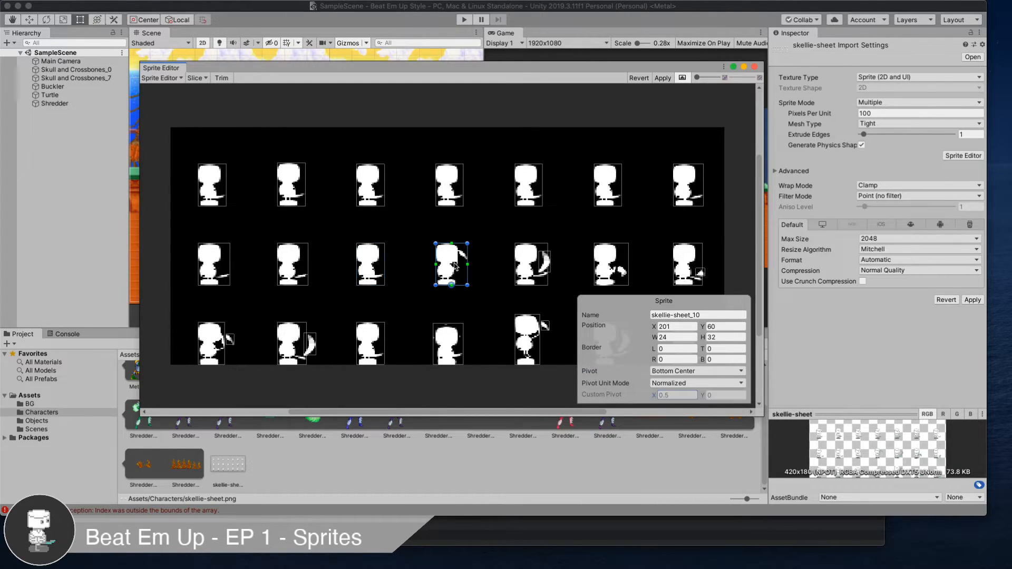
left_click(667, 371)
left_click(666, 466)
left_click_drag(652, 396, 649, 399)
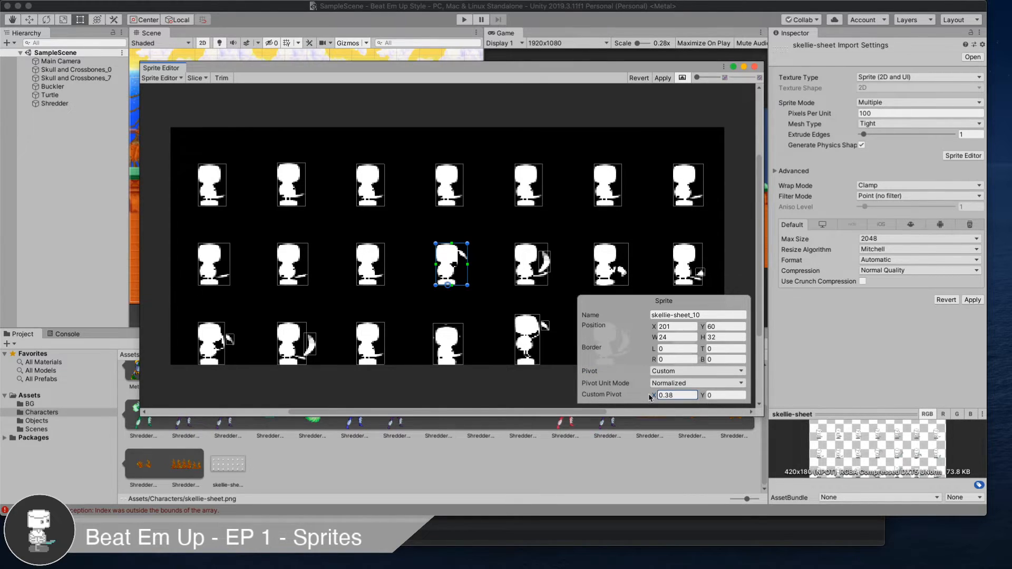
- Delete the separate sword-swing slice skellie-sheet_12 and widen skellie-sheet_11 to 27 pixels so it covers the whole swing
left_click(521, 261)
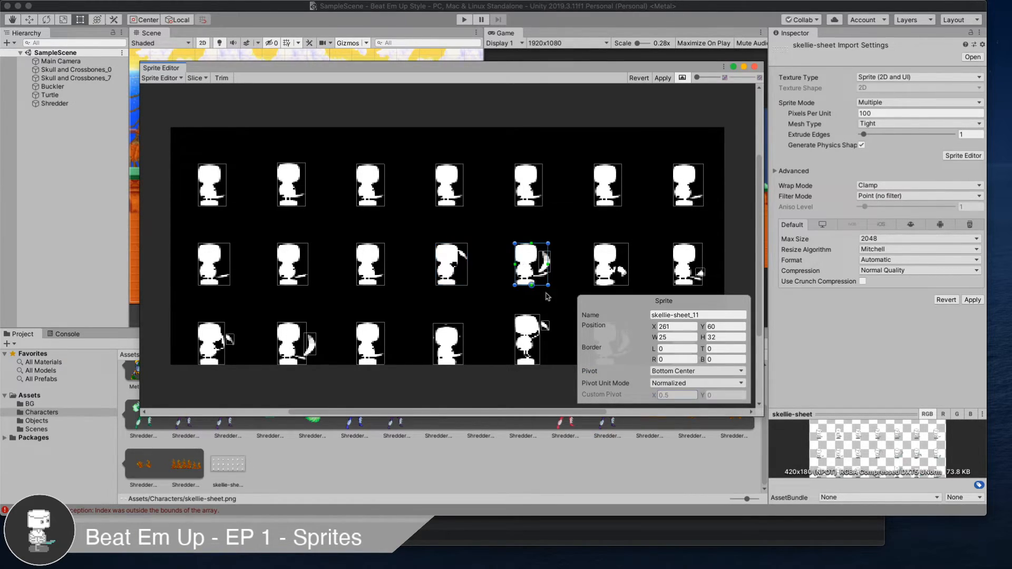
left_click(558, 259)
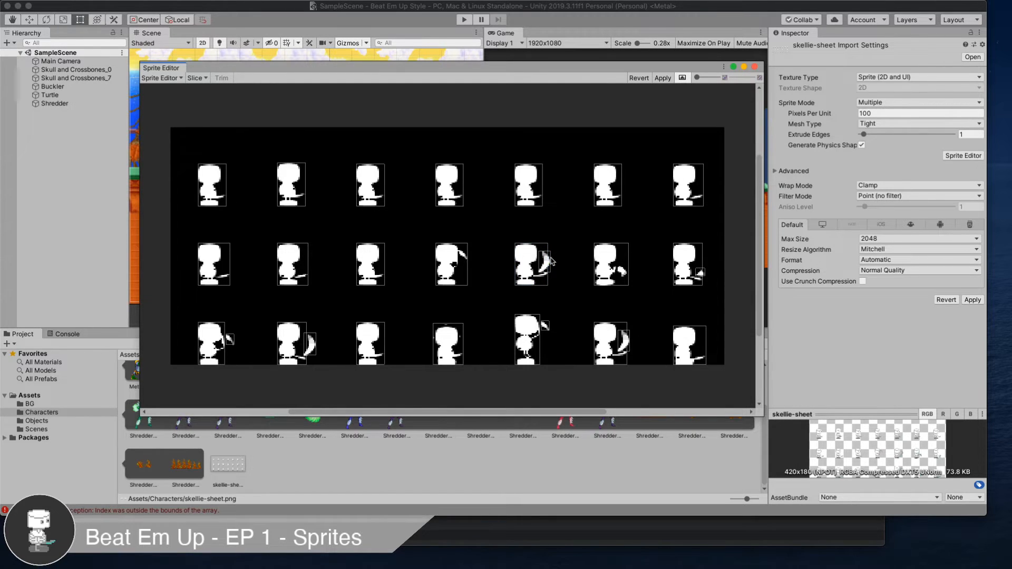
left_click(548, 260)
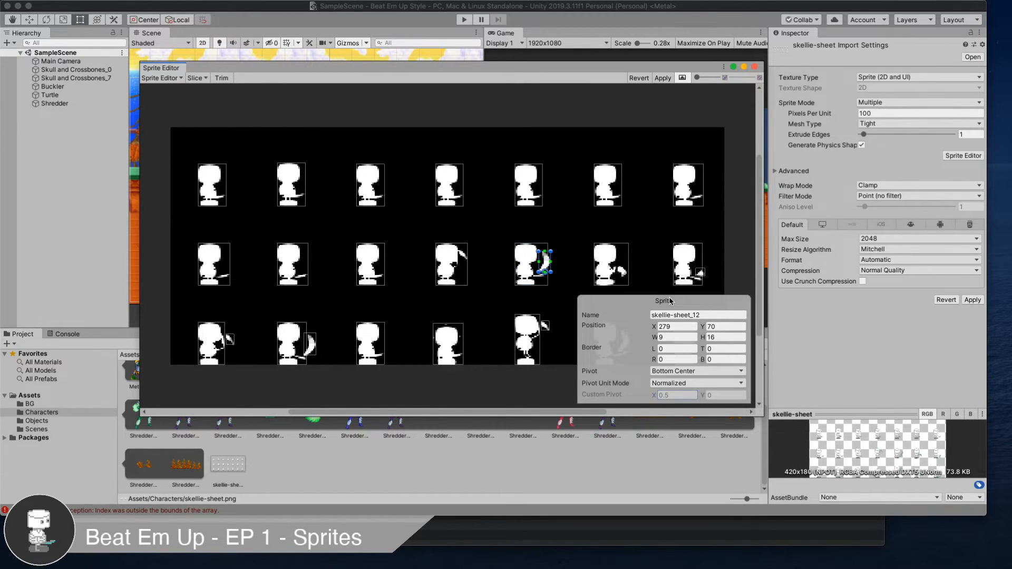
left_click(606, 296)
left_click(541, 269)
left_click_drag(548, 267, 550, 270)
- Set custom pivots of X 0.29, Y 0 on skellie-sheet_11 and X 0.32, Y 0 on skellie-sheet_13
left_click(696, 371)
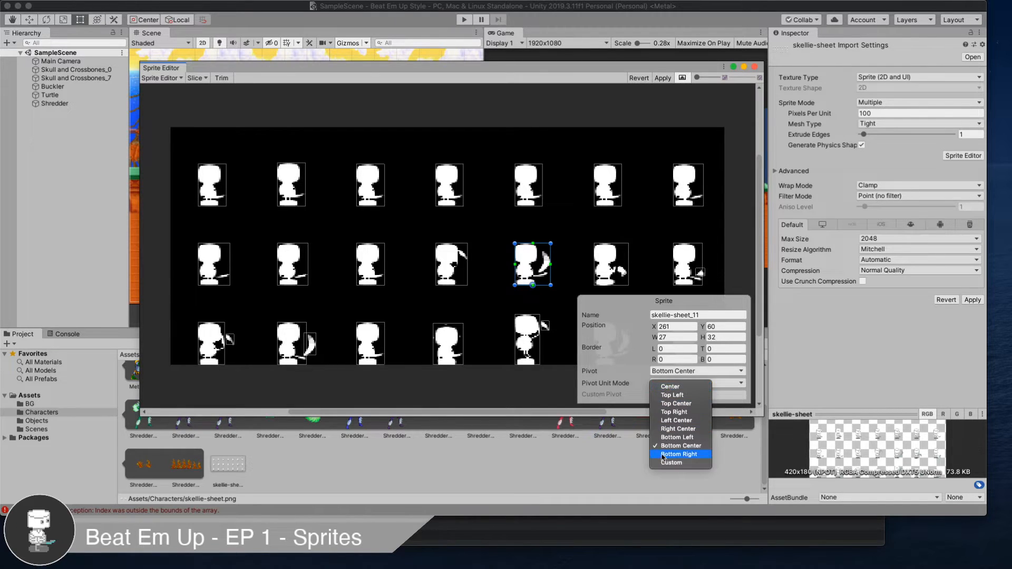
left_click(677, 469)
left_click_drag(654, 398, 649, 402)
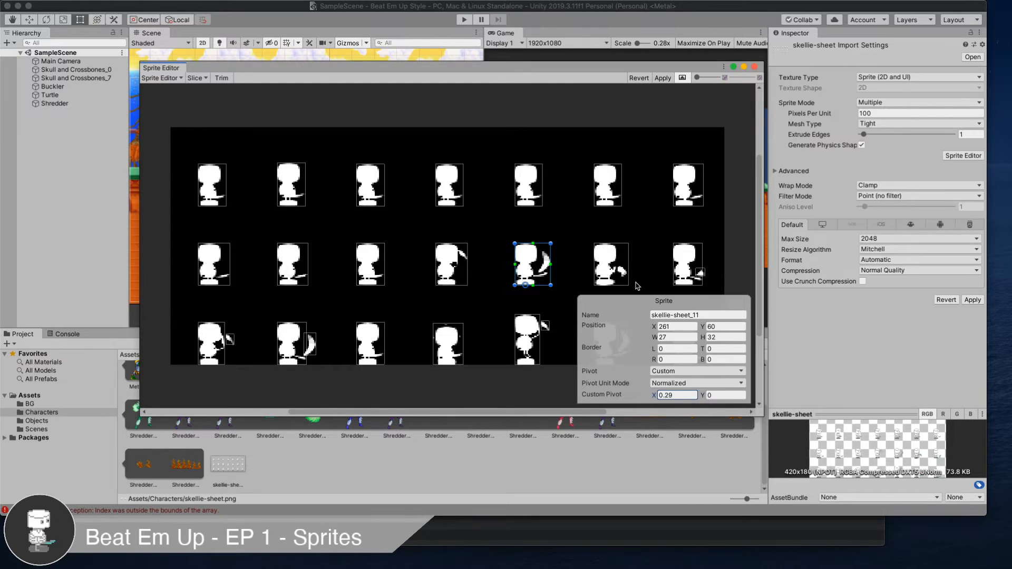
left_click(611, 263)
left_click(685, 371)
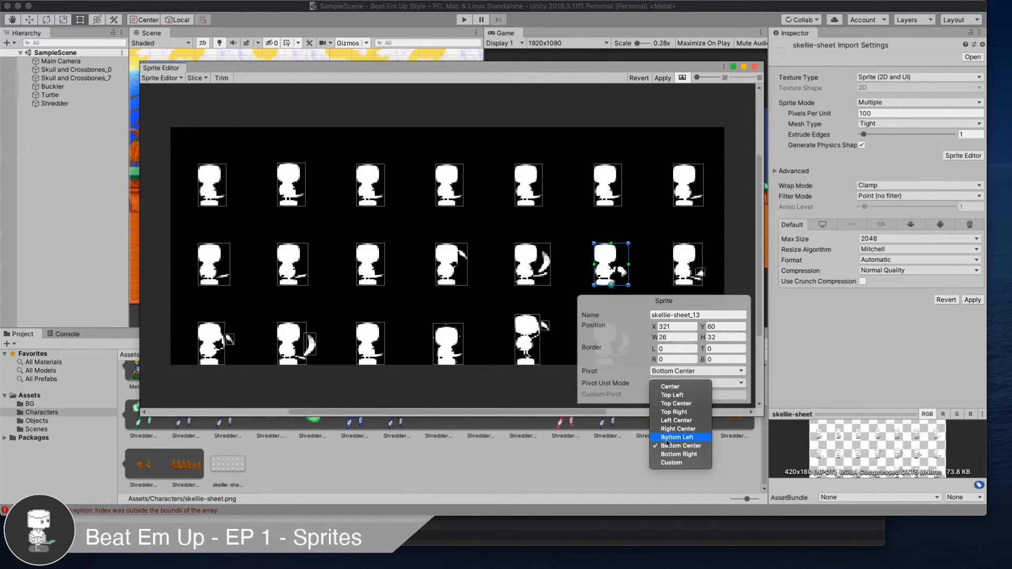
left_click(672, 462)
left_click_drag(653, 400, 649, 402)
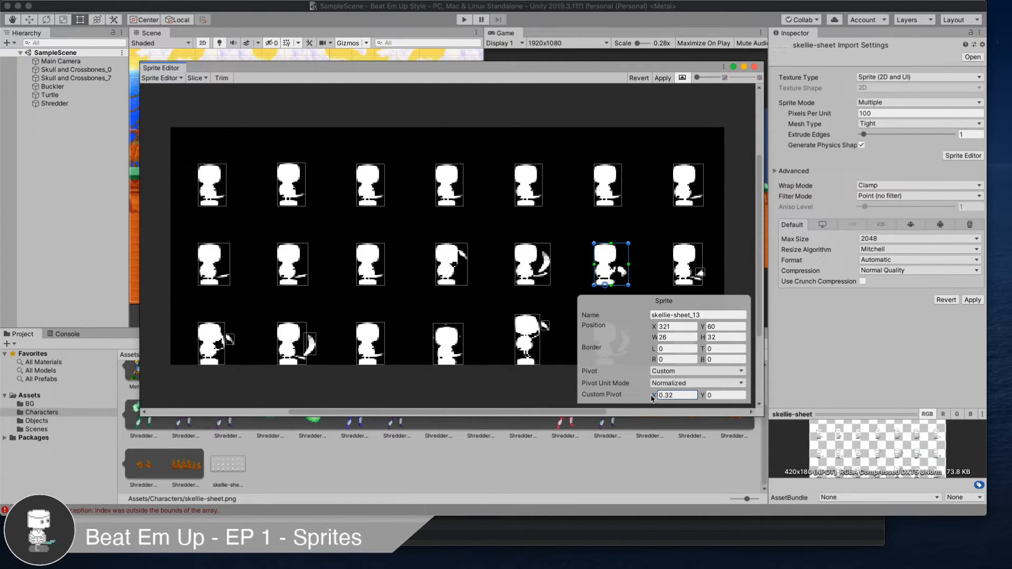
- Delete the small sword slice skellie-sheet_15 and widen skellie-sheet_14 to 24 pixels to include the sword
left_click(706, 279)
left_click(700, 273)
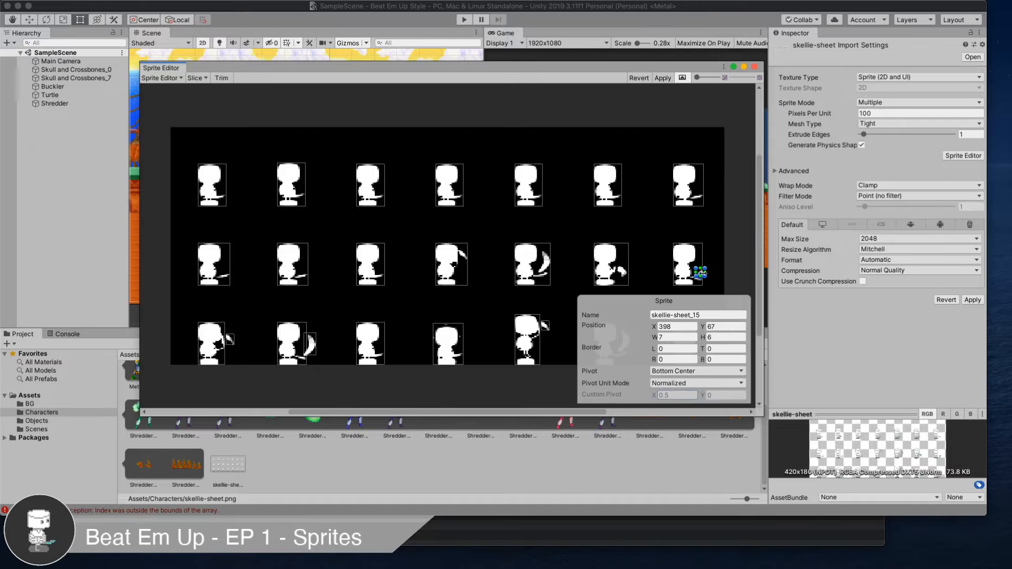
key("Delete")
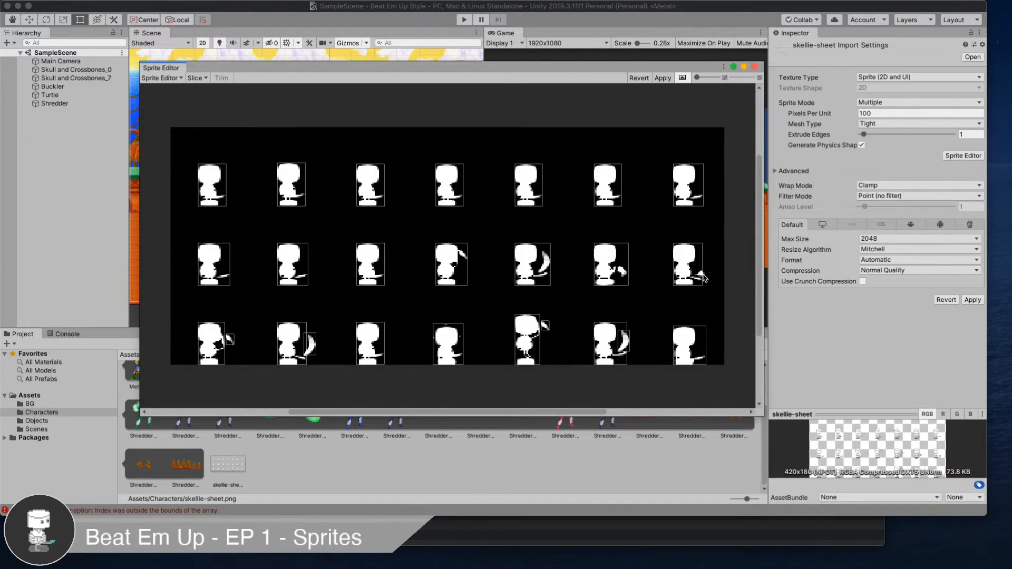
left_click(697, 270)
left_click_drag(702, 270, 704, 269)
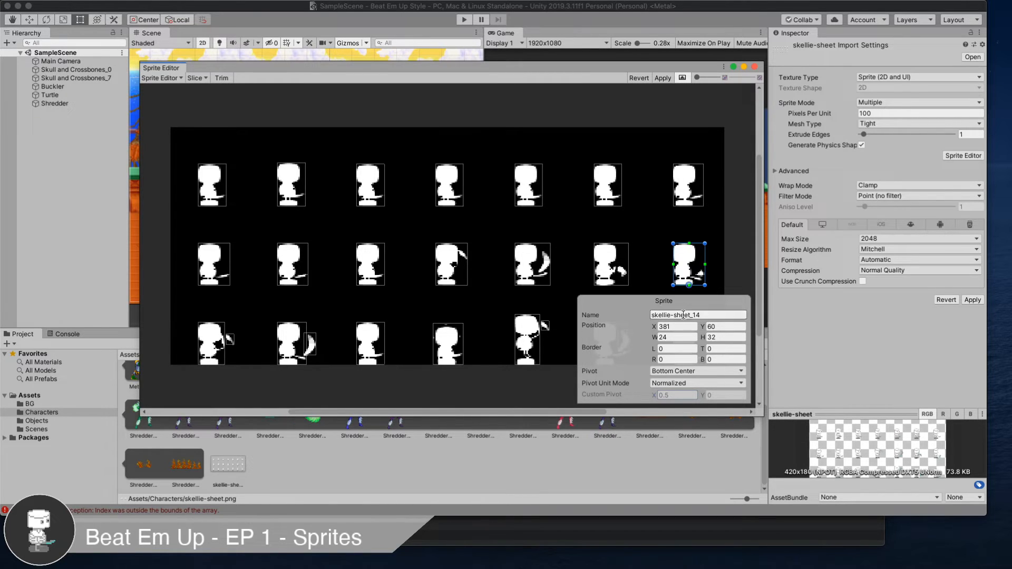
- Set the pivot of skellie-sheet_14 to Custom at X 0.35, Y 0
left_click(665, 371)
left_click(672, 463)
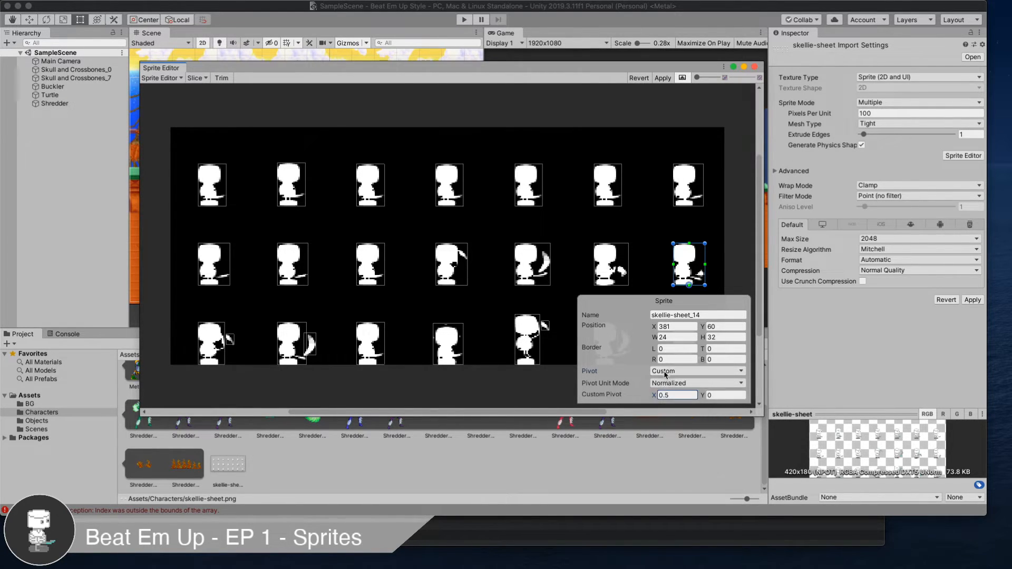
left_click_drag(657, 395, 656, 396)
left_click(630, 305)
- Enlarge the Sprite Editor window and zoom in on the third row of skellie frames
left_click_drag(762, 415, 960, 546)
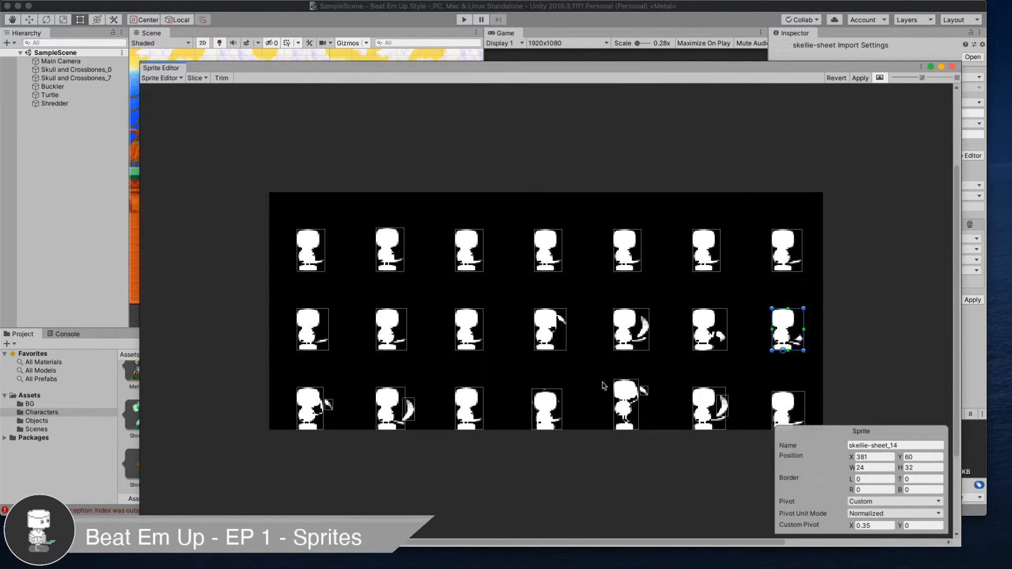
scroll(604, 388, "up", 3)
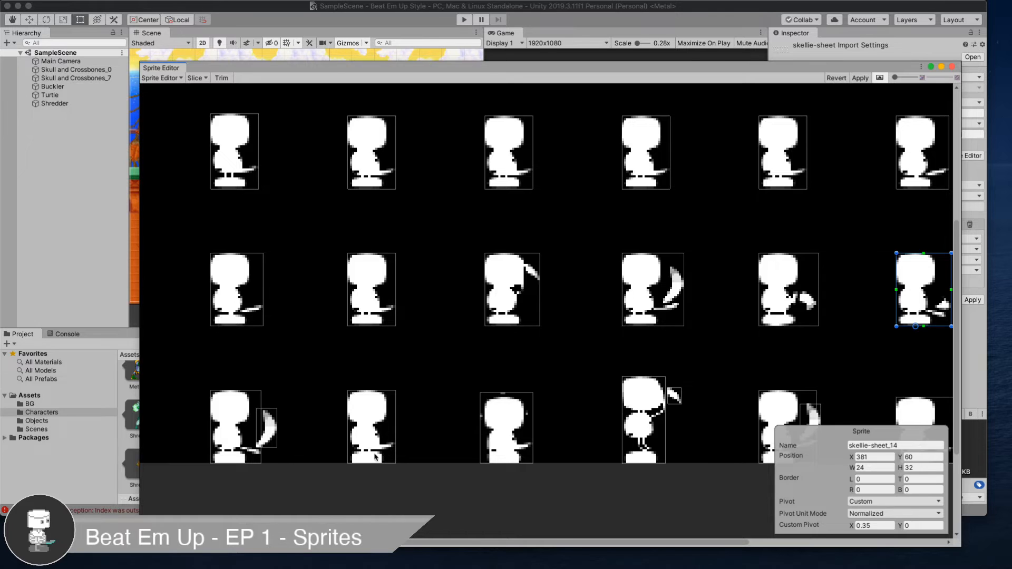
- Delete the small sword slice skellie-sheet_24 and widen skellie-sheet_16 to 27 pixels to include the sword
scroll(371, 457, "up", 2)
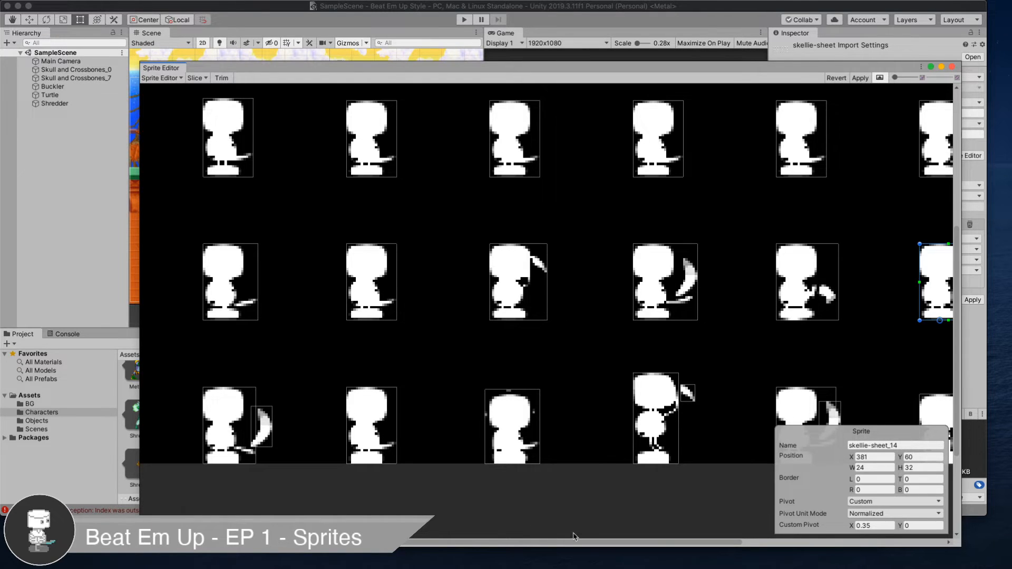
left_click_drag(691, 545, 567, 546)
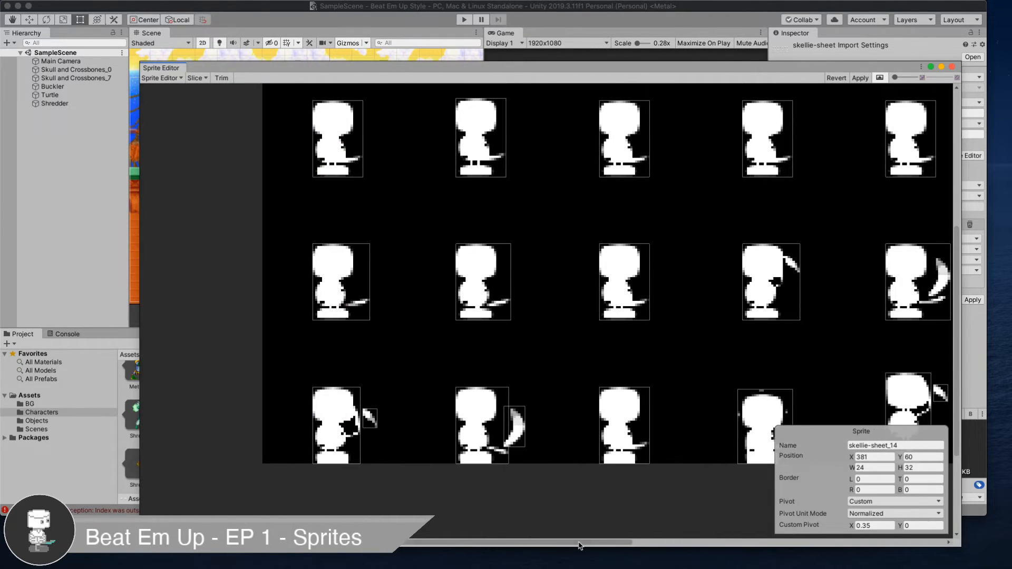
left_click(352, 409)
left_click(369, 417)
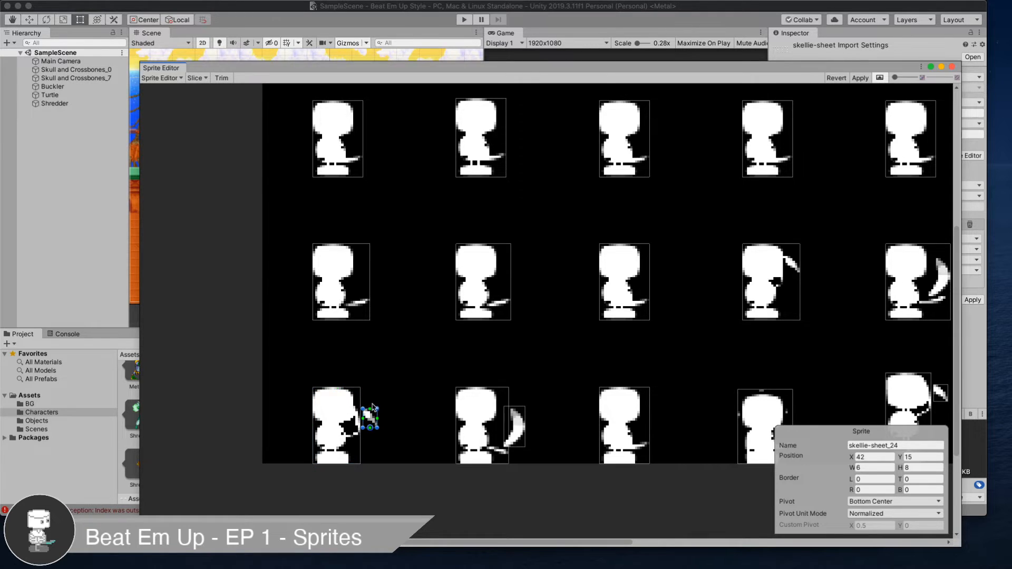
key("Delete")
left_click(357, 406)
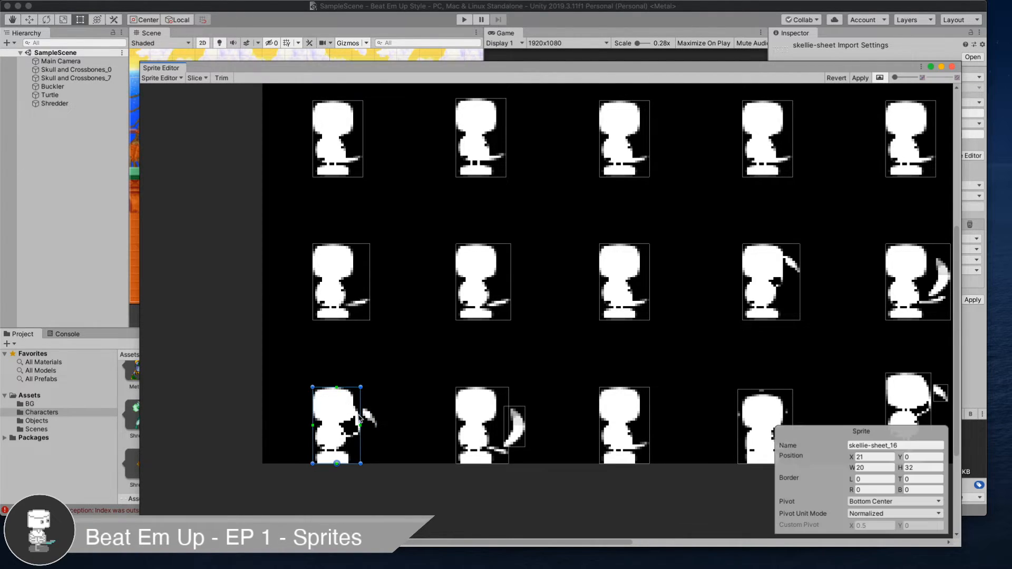
left_click_drag(361, 418, 377, 415)
- Set the pivot of skellie-sheet_16 to Custom with Y 0, and reduce its X so it sits under the body
left_click(875, 501)
left_click(875, 518)
left_click(873, 503)
left_click(874, 560)
left_click(905, 525)
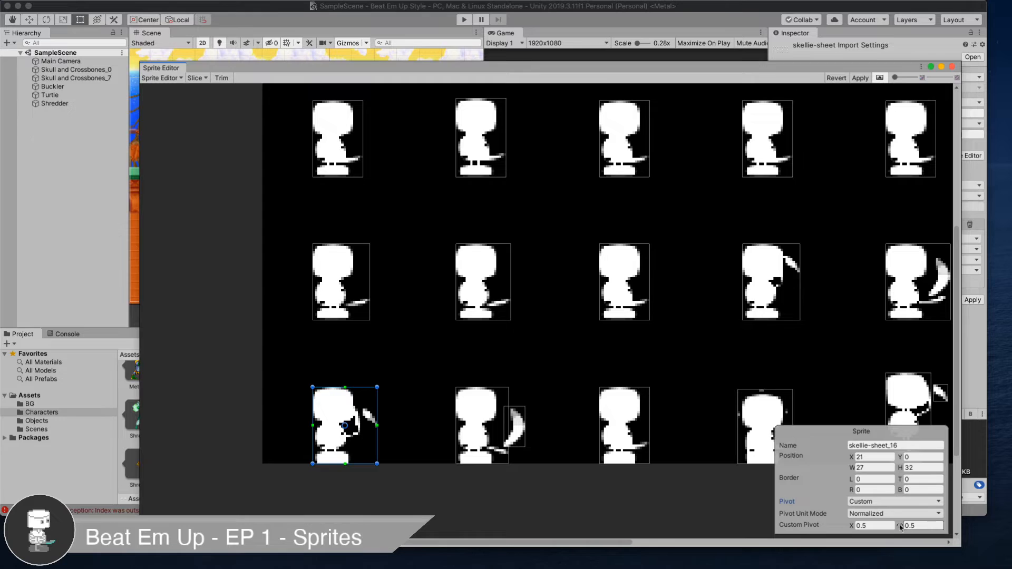
type("1.89")
key("Return")
type("0")
left_click_drag(854, 528, 850, 528)
- Delete the separate sword slice beside skellie-sheet_17 and widen that sprite to 29 pixels to include the sword
left_click(530, 443)
left_click(521, 440)
key("Delete")
left_click(506, 426)
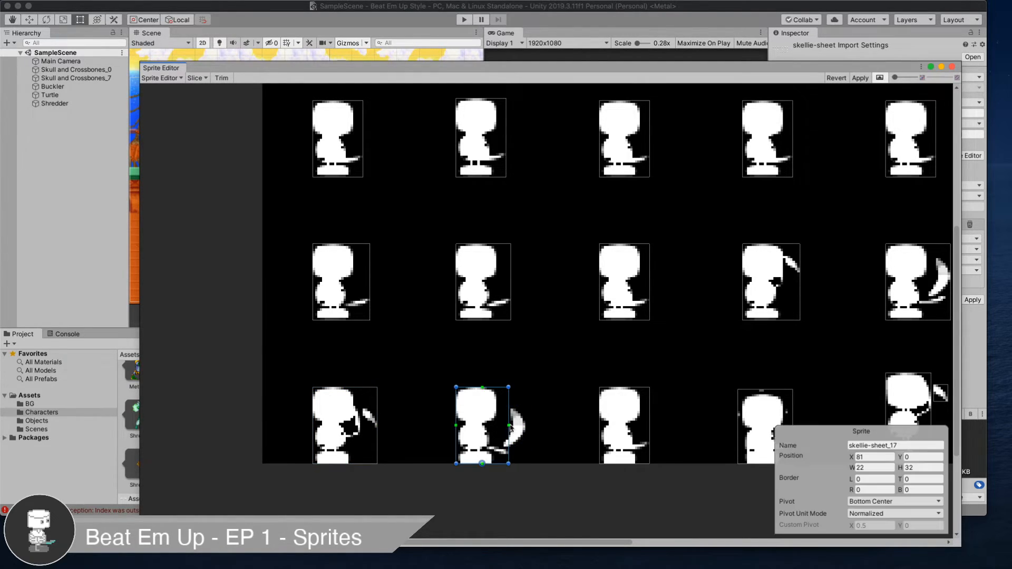
left_click_drag(508, 420, 525, 417)
- Set the pivot of skellie-sheet_17 to Custom and reduce its X so it sits under the body
left_click(885, 501)
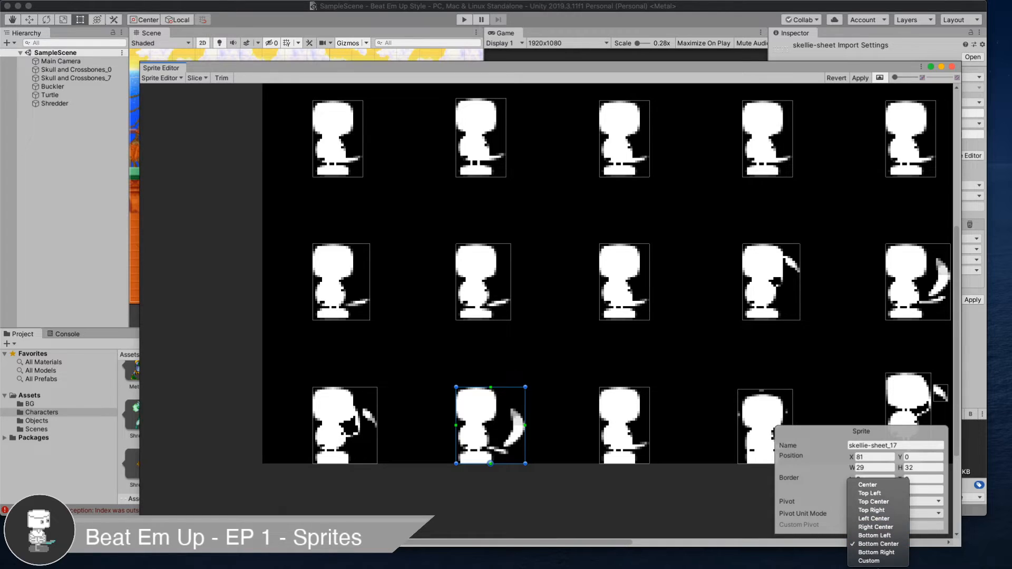
left_click(876, 559)
left_click_drag(853, 528, 850, 530)
- Set the pivot of skellie-sheet_18 to Custom at X 0.38, Y 0
left_click(638, 409)
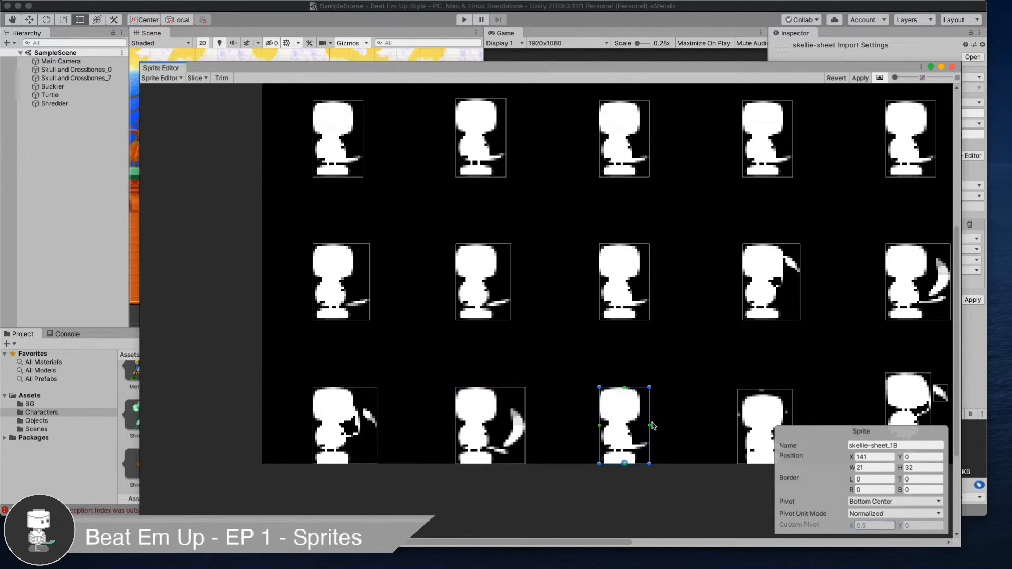
left_click(877, 503)
left_click(870, 558)
left_click(864, 526)
left_click_drag(853, 530, 851, 529)
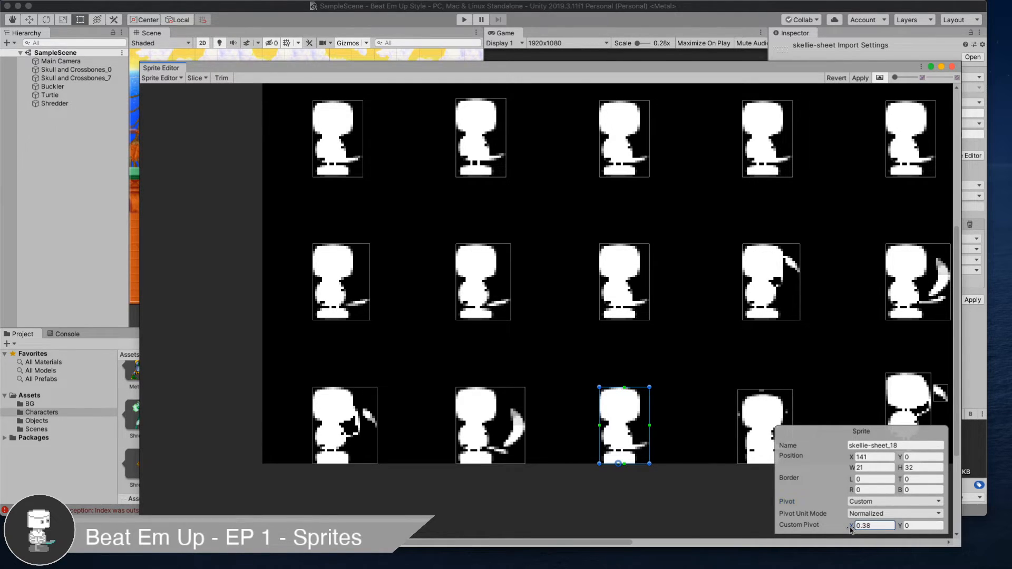
left_click(830, 380)
- Switch the pivot of skellie-sheet_19 to Custom and deselect the sprite
left_click(785, 433)
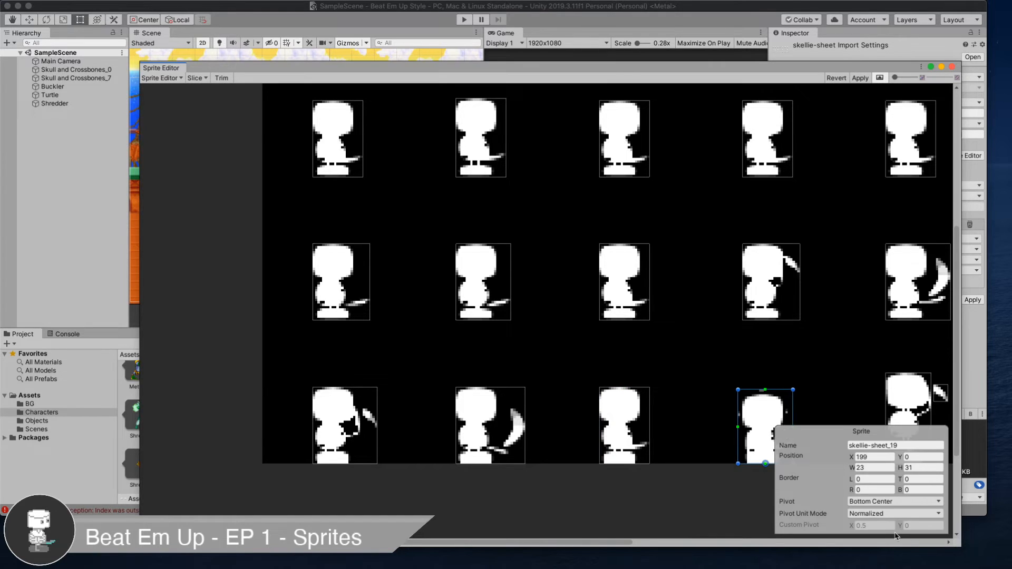
left_click(891, 501)
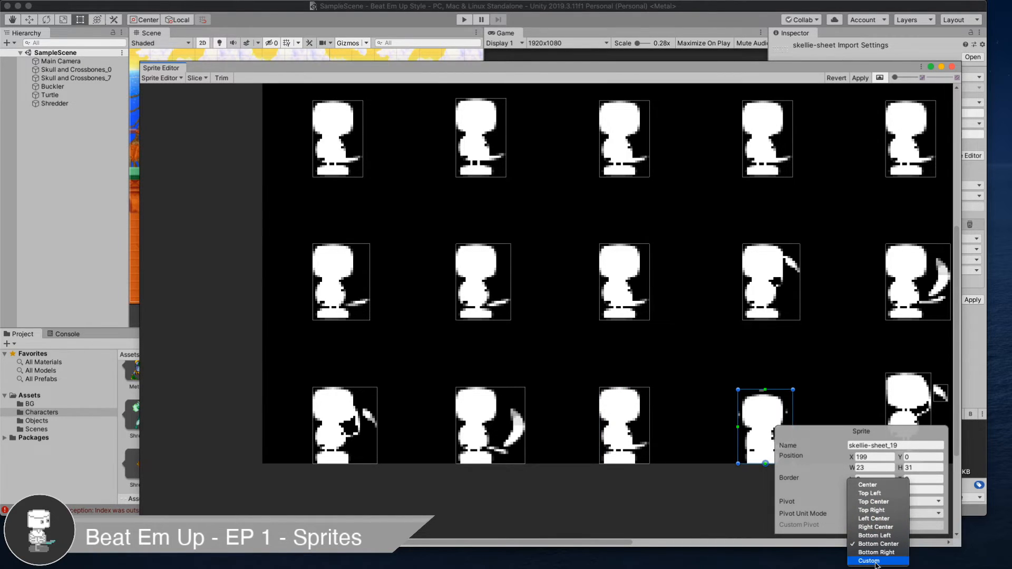
left_click(876, 562)
left_click(863, 410)
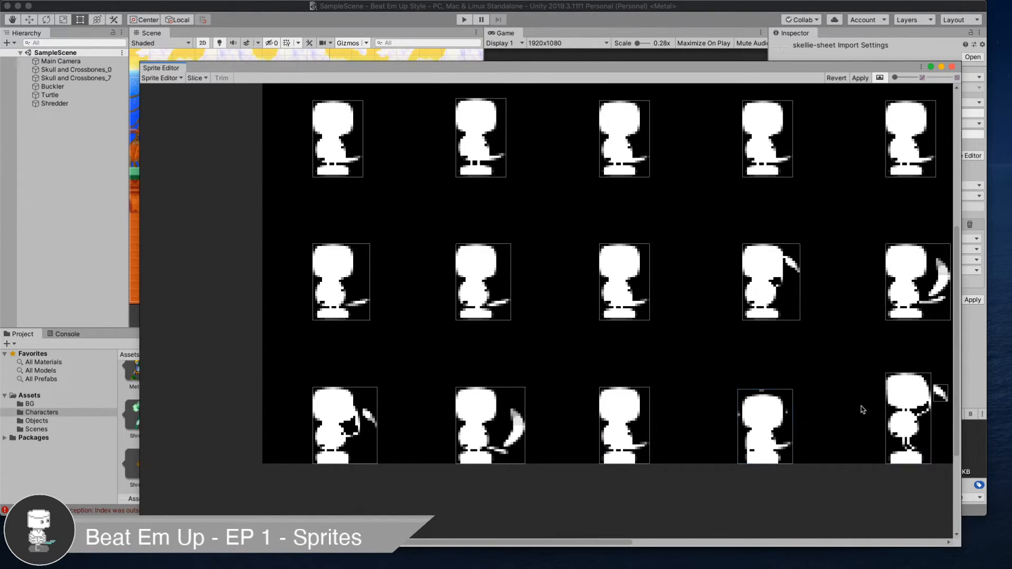
left_click(771, 430)
left_click(874, 382)
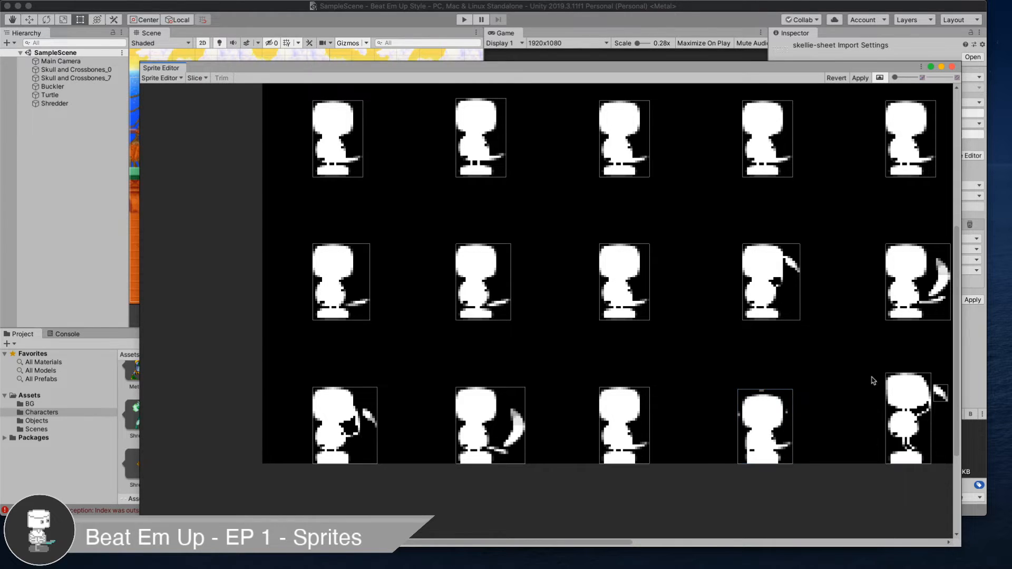
- Delete the small sword slice beside skellie-sheet_20 and switch that sprite's pivot to Custom
left_click(938, 397)
key("Delete")
left_click_drag(585, 545, 842, 550)
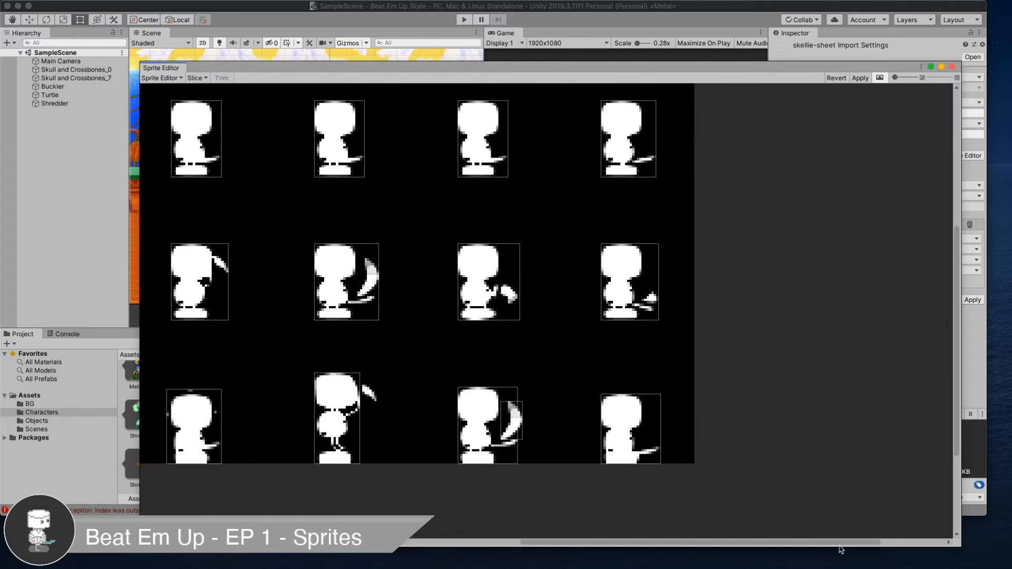
left_click(354, 420)
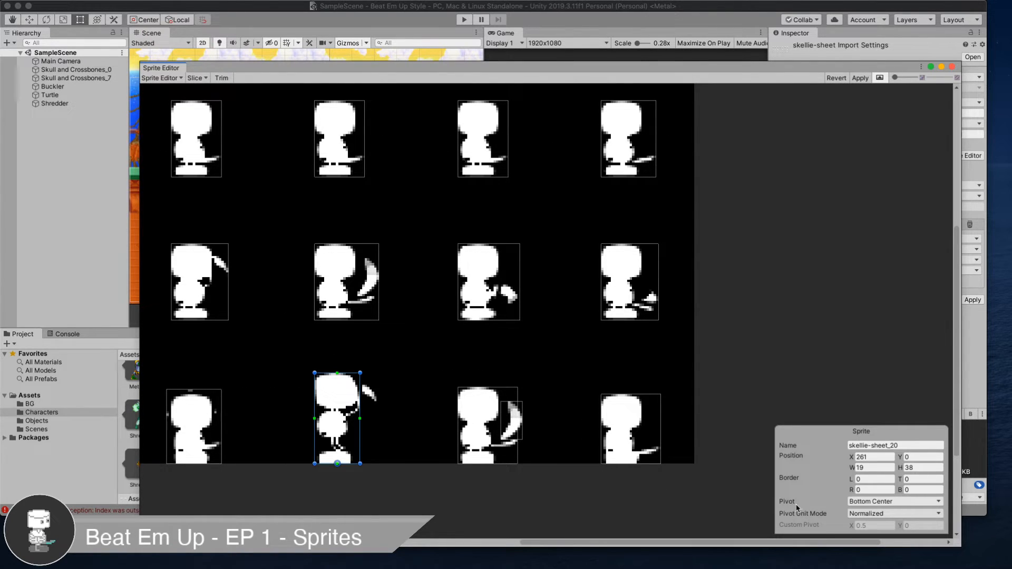
left_click(855, 503)
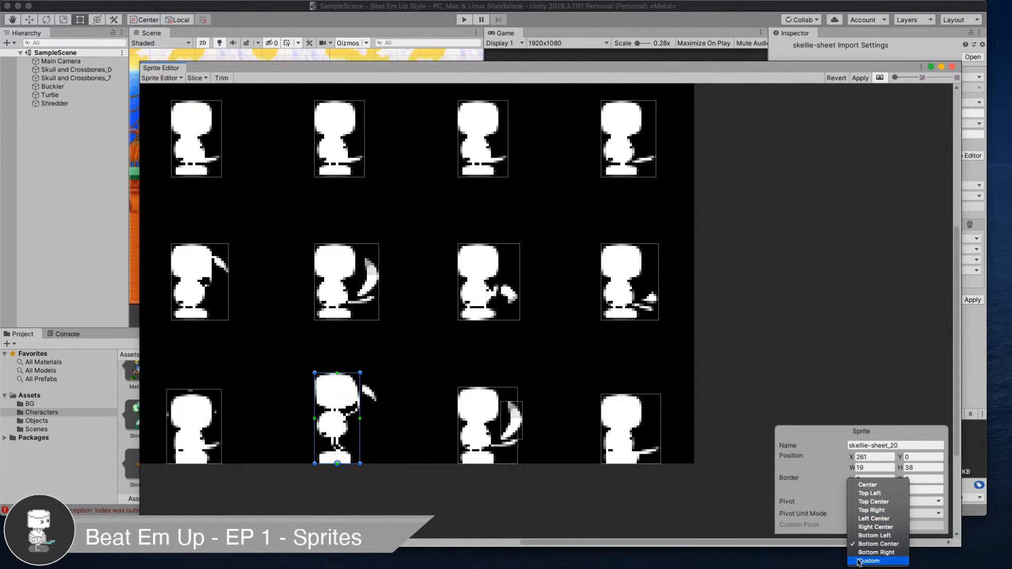
left_click(856, 527)
- Delete the sword slice overlapping skellie-sheet_22 and widen that sprite to 27 pixels to cover the whole sword
left_click(514, 419)
left_click(555, 418)
left_click(502, 427)
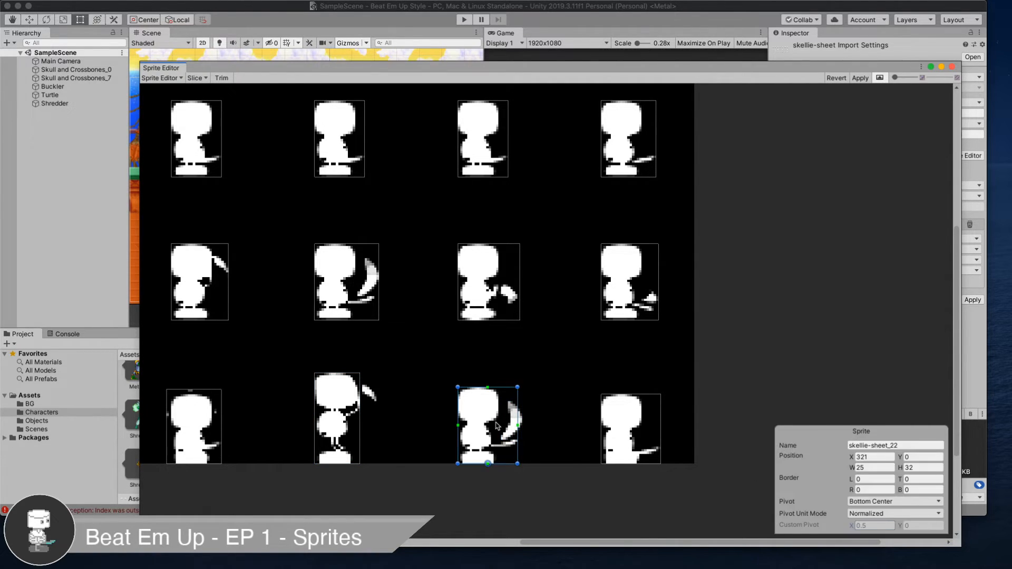
left_click_drag(520, 425, 523, 425)
- Set the pivot of skellie-sheet_22 to Custom at X 0.31, Y 0
left_click(868, 504)
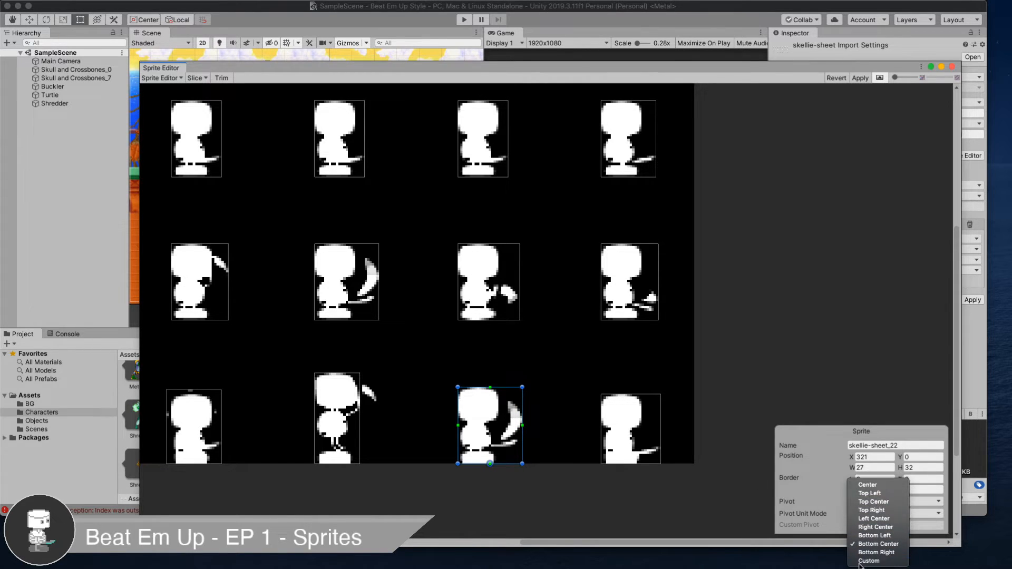
left_click(865, 562)
left_click(859, 502)
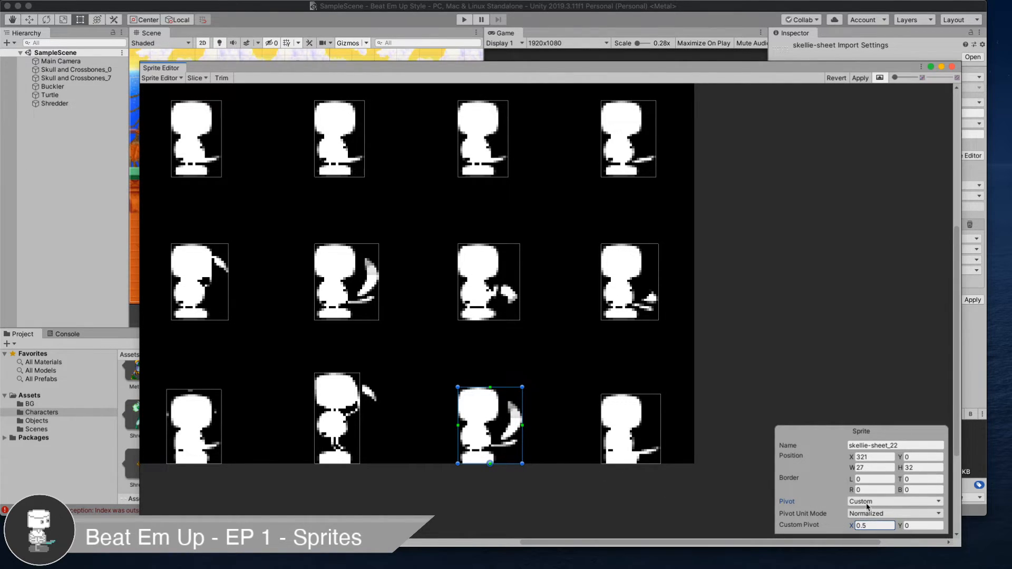
left_click(812, 488)
left_click_drag(851, 526, 847, 528)
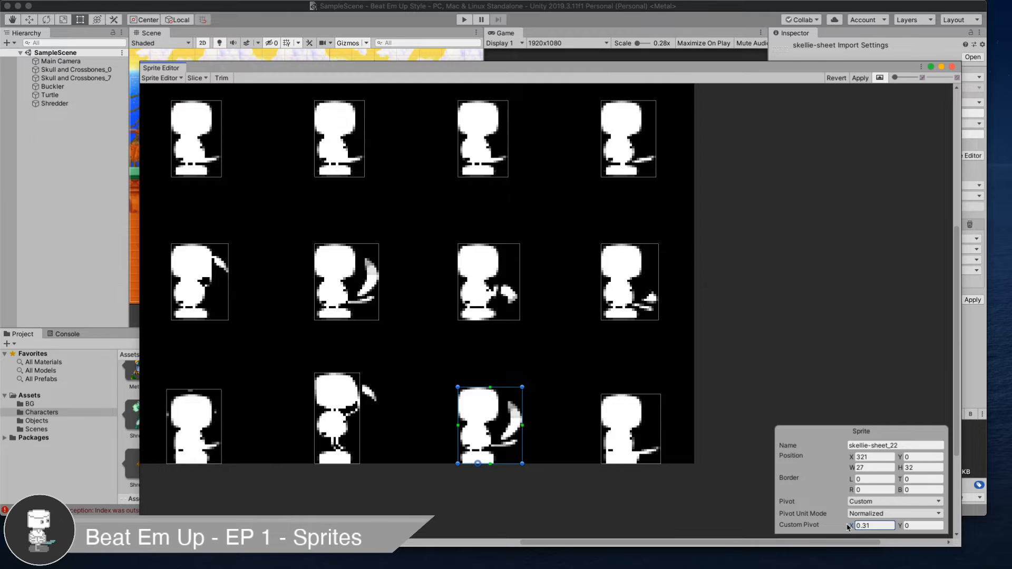
- Set the pivot of skellie-sheet_23 to Custom at X 0.32, Y 0, then apply the sprite sheet changes and close the editor
left_click(637, 437)
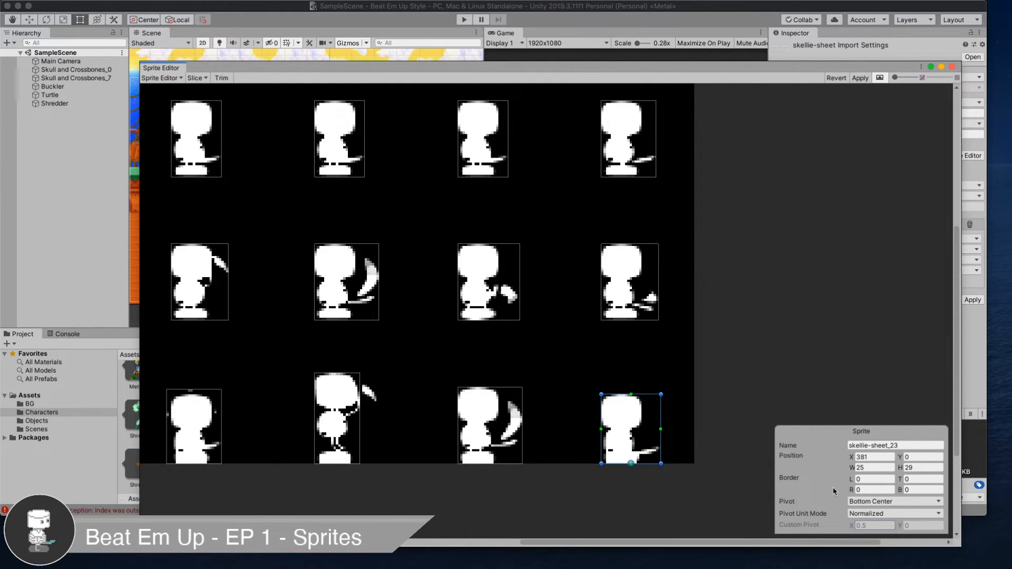
left_click(860, 504)
left_click(867, 559)
left_click(855, 525)
left_click_drag(852, 527, 849, 528)
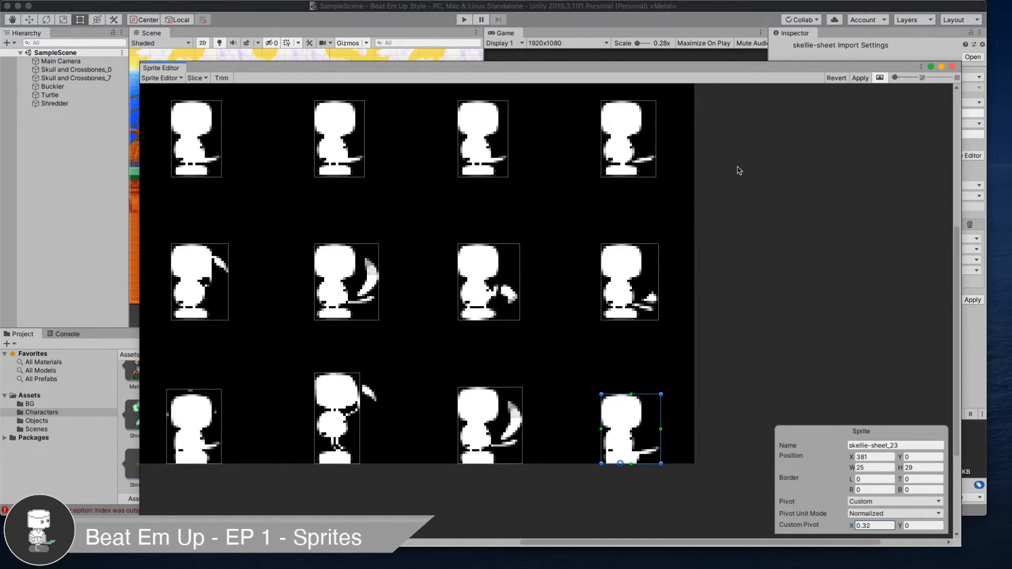
left_click(854, 79)
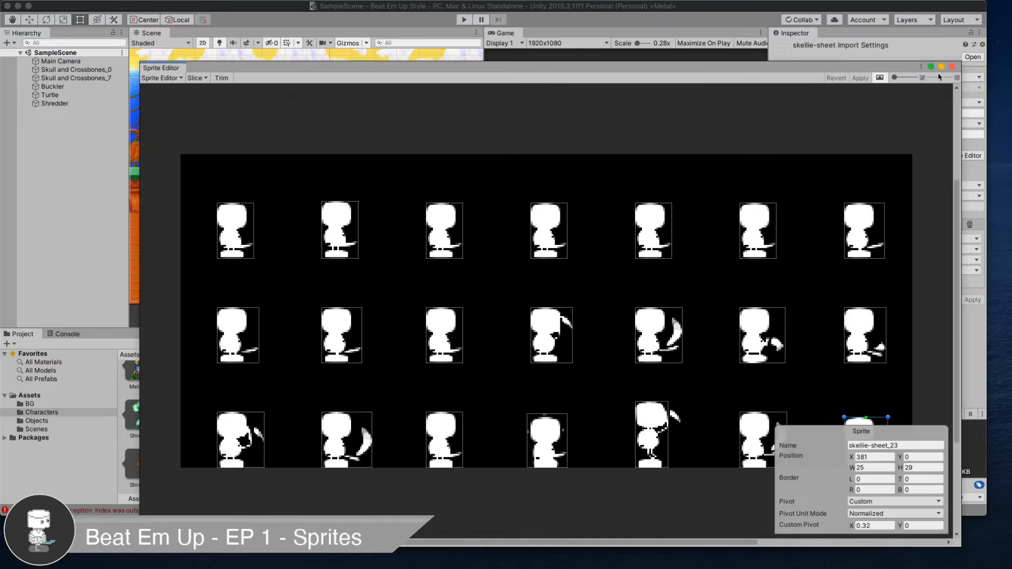
left_click(952, 67)
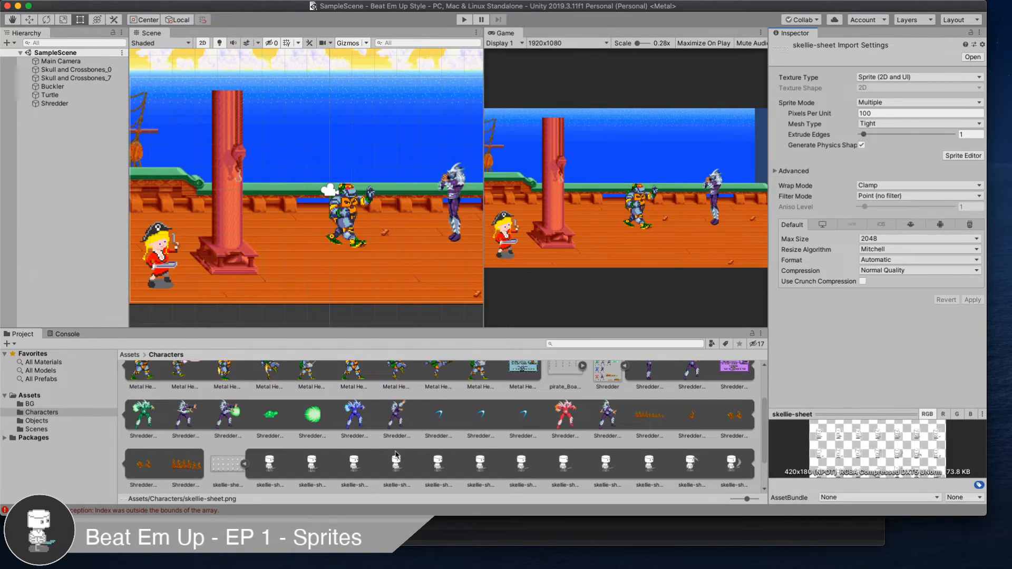
- Place skellie-sheet_0 on the ship's deck in the scene and assign it to the Enemies sorting layer
left_click_drag(269, 467, 425, 264)
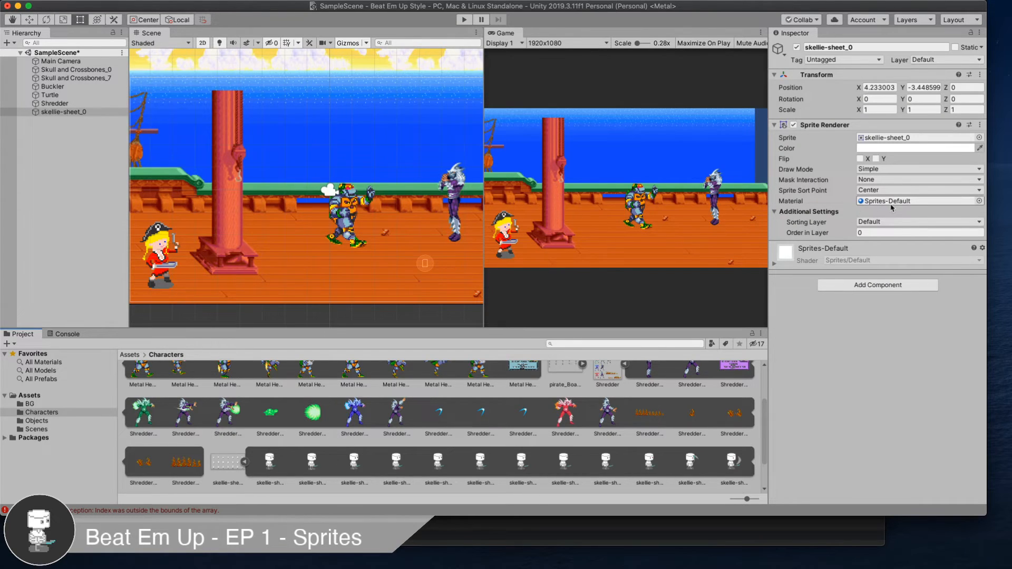
left_click(878, 223)
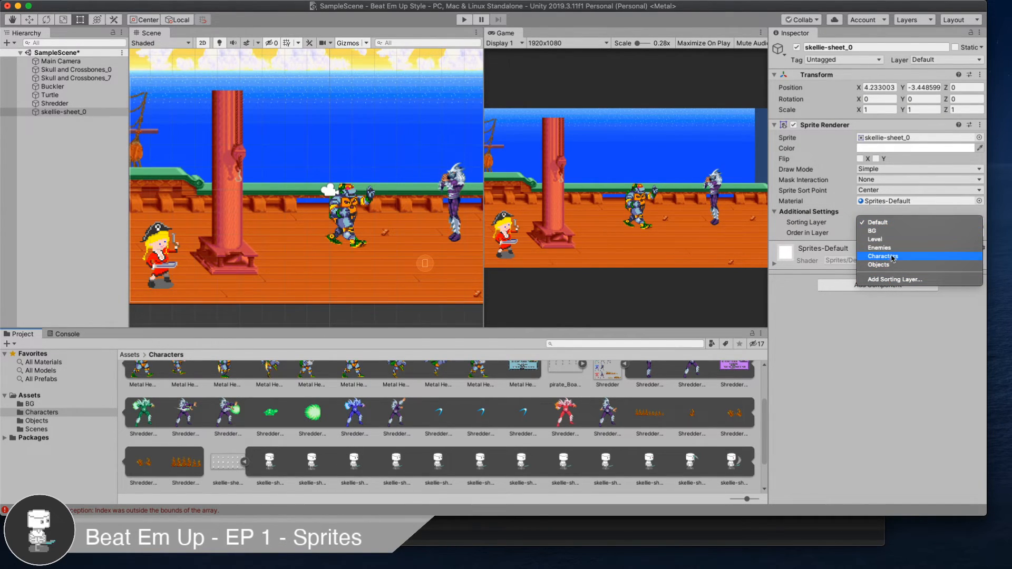
left_click(891, 247)
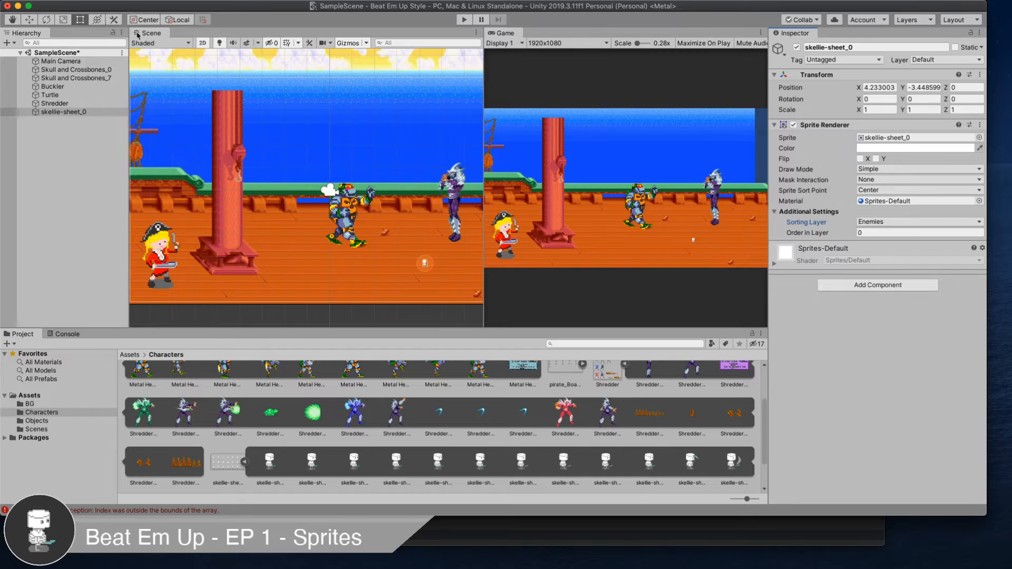
- Scale the skellie sprite up uniformly to about 6.14 and position it at X 3.305, Y -4.38
scroll(425, 263, "up", 3)
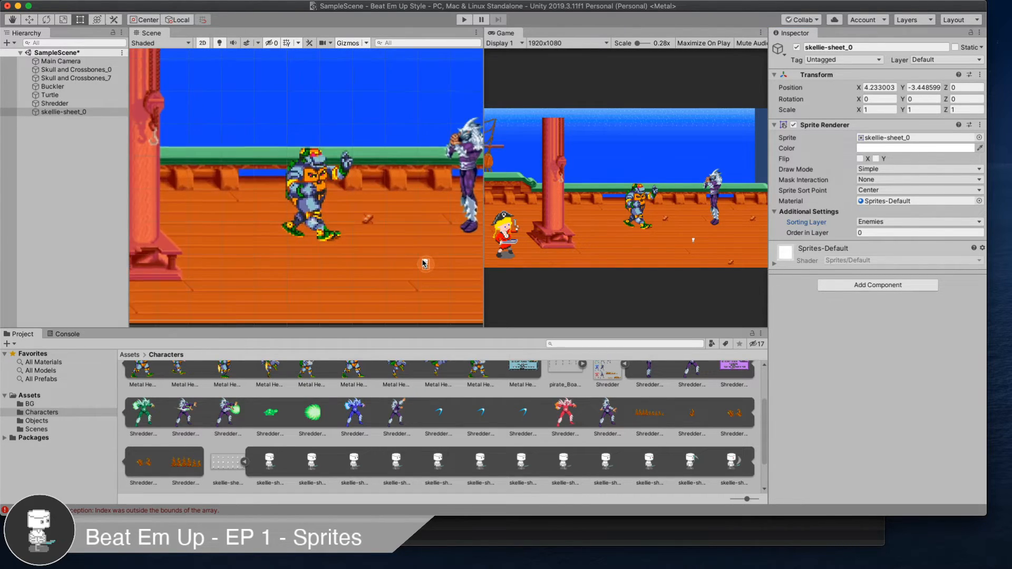
scroll(425, 262, "up", 2)
left_click_drag(431, 261, 494, 201)
left_click_drag(442, 249, 380, 243)
left_click_drag(431, 205, 416, 227)
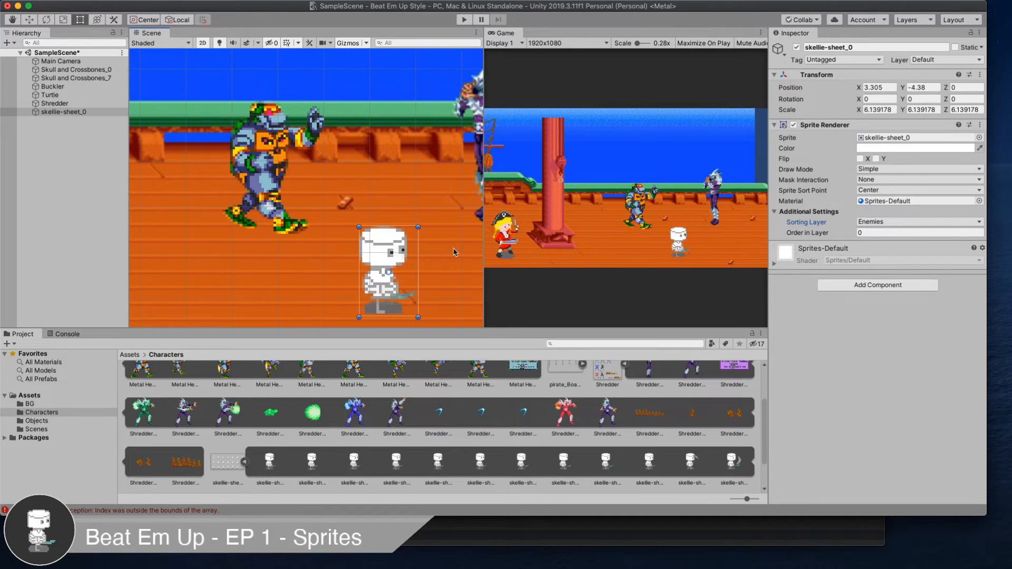
- Move the skellie to X 3.89, Y -4.67 on the deck, flip it on X, and save the scene
scroll(419, 256, "down", 5)
mouse_move(396, 259)
left_mouse_down()
mouse_move(191, 262)
mouse_move(407, 266)
left_mouse_up()
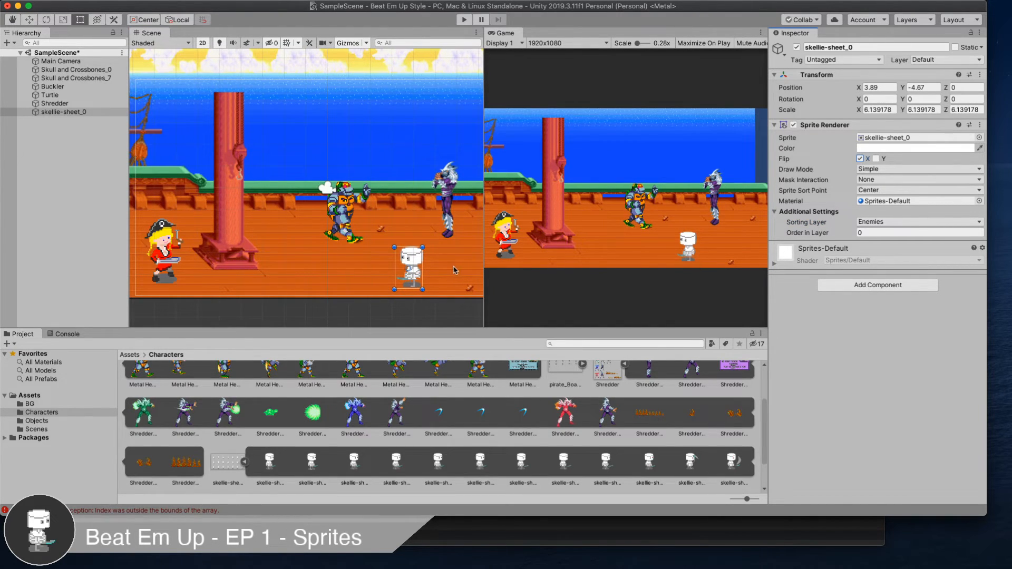
left_click(432, 311)
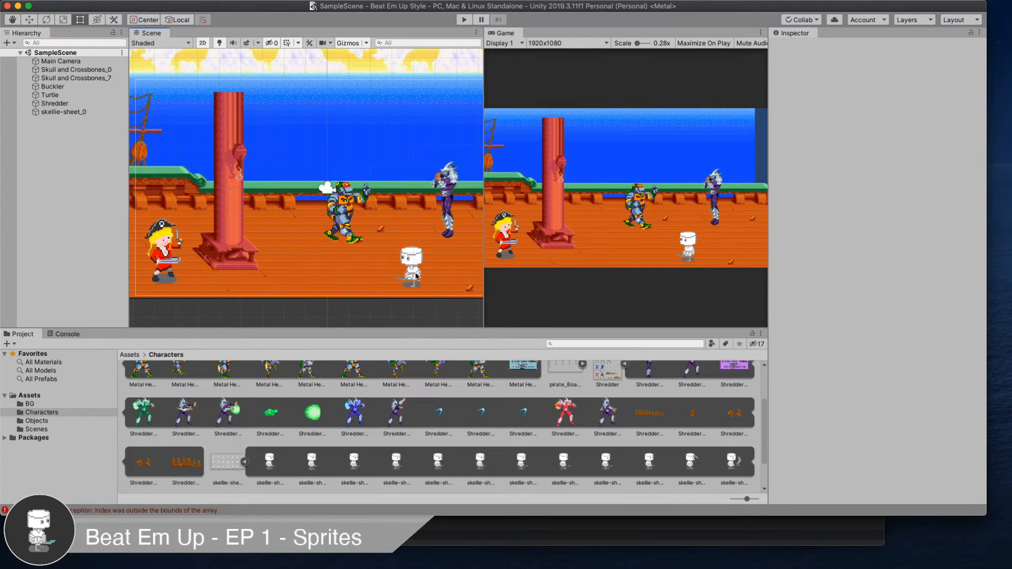
- Rename the skellie-sheet_0 object as Skellie
left_click(76, 112)
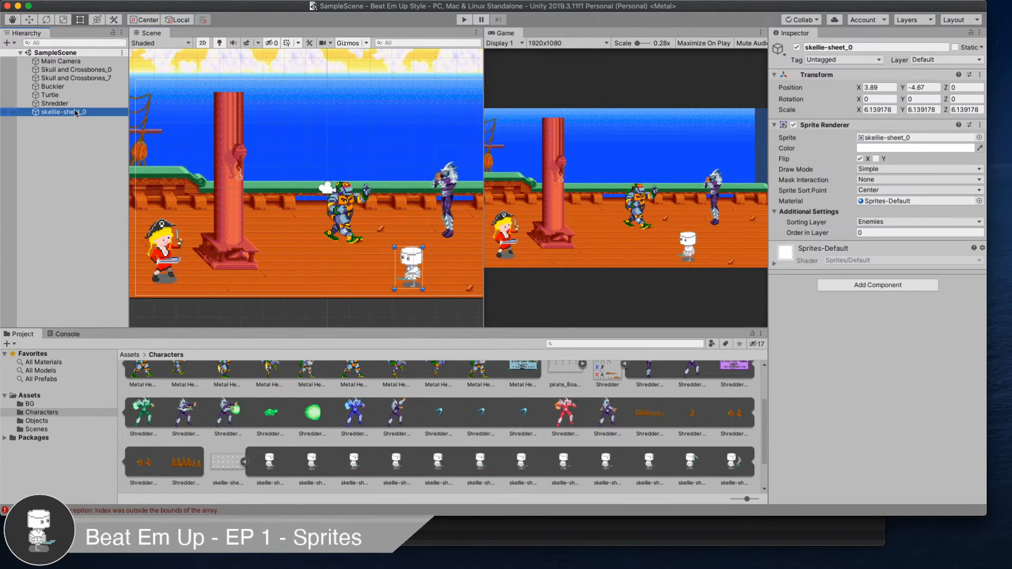
key("Return")
type("Skellie")
key("Return")
- Rename the background object Skull and Crossbones_0 as Sea
left_click(52, 89)
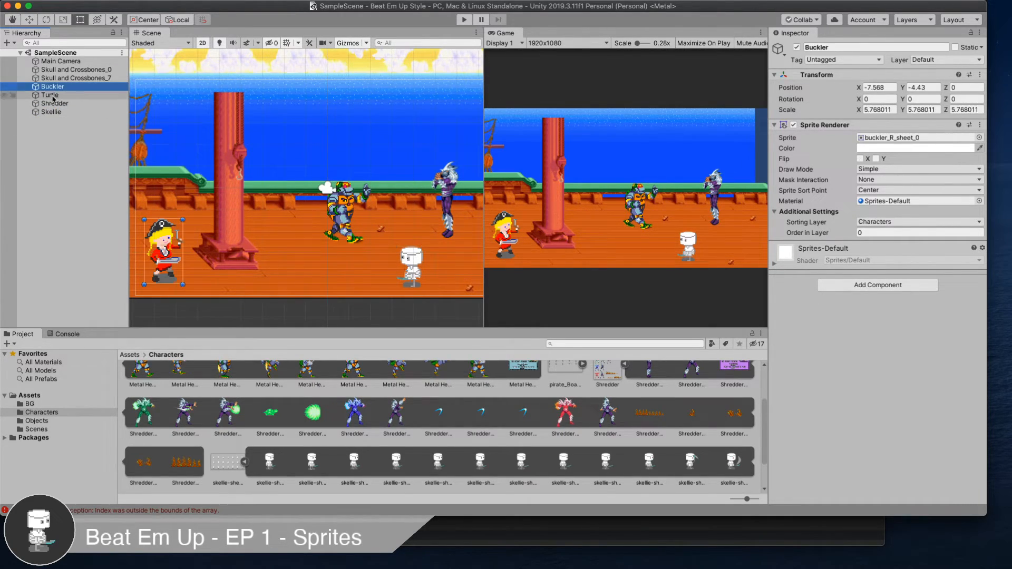
left_click(100, 70)
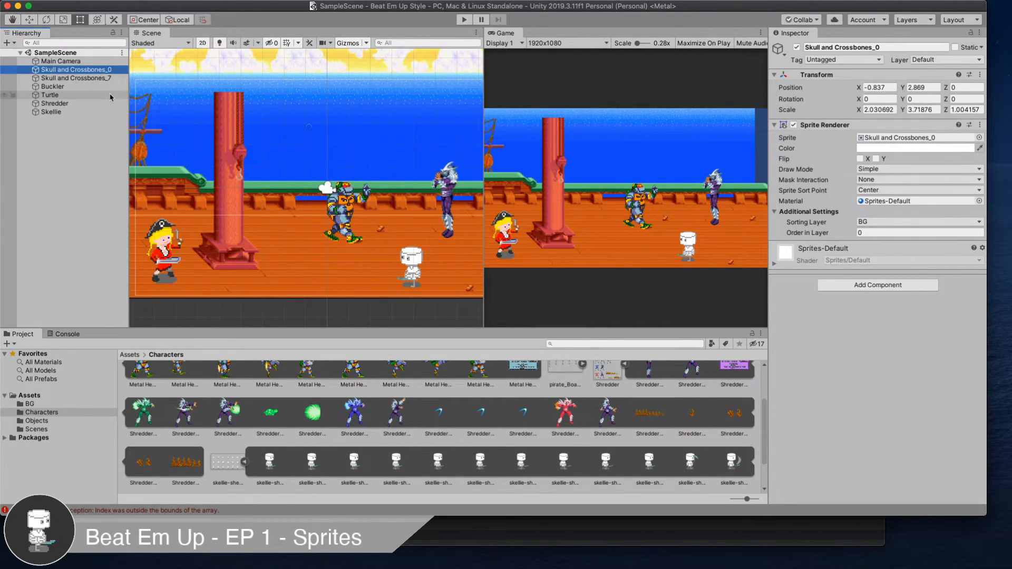
key("Return")
type("Sea")
key("Return")
- Rename the level object Skull and Crossbones_7 as Boat and save the scene
left_click(82, 78)
key("Return")
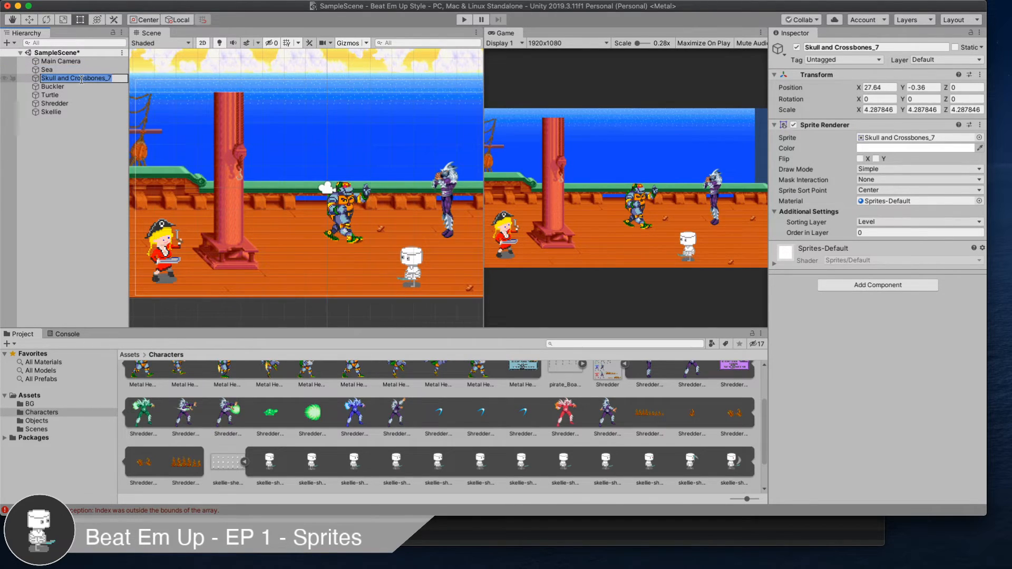
type("Ba")
key("Return")
key("super+s")
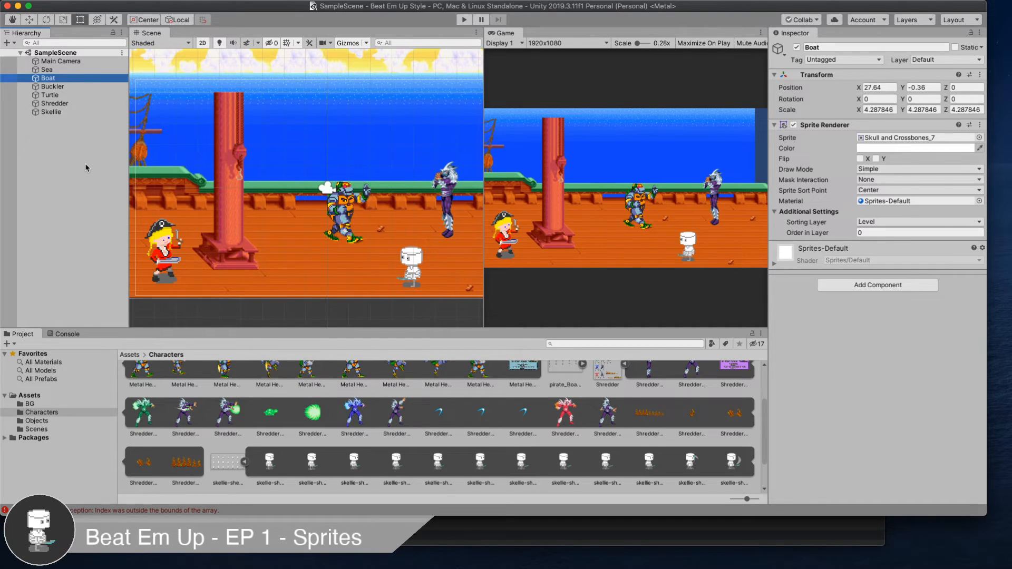
- Add the Guides sprite from the Assets folder to the scene below the deck, at about X -0.63, Y -6.25
scroll(347, 181, "down", 3)
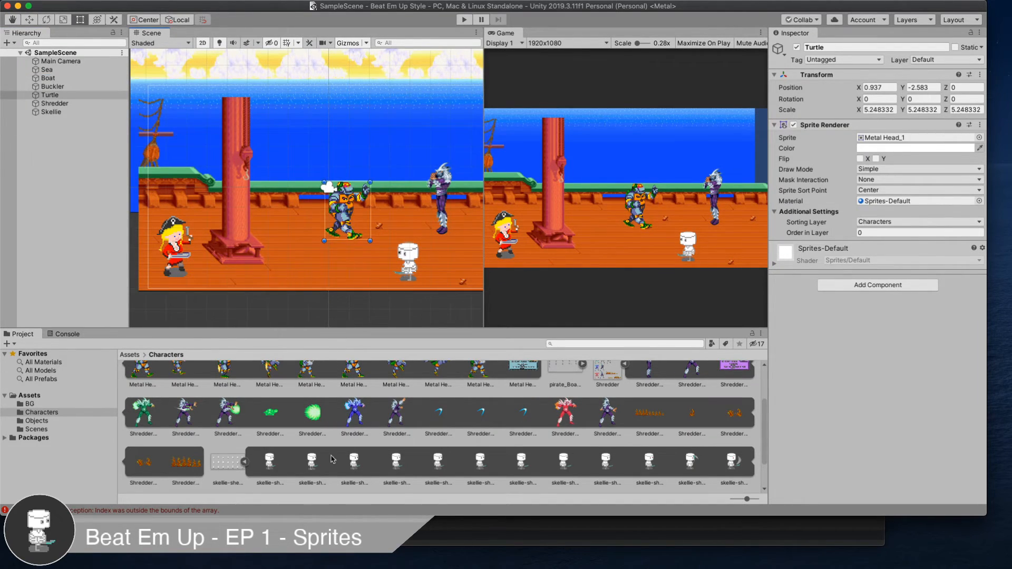
scroll(408, 453, "up", 3)
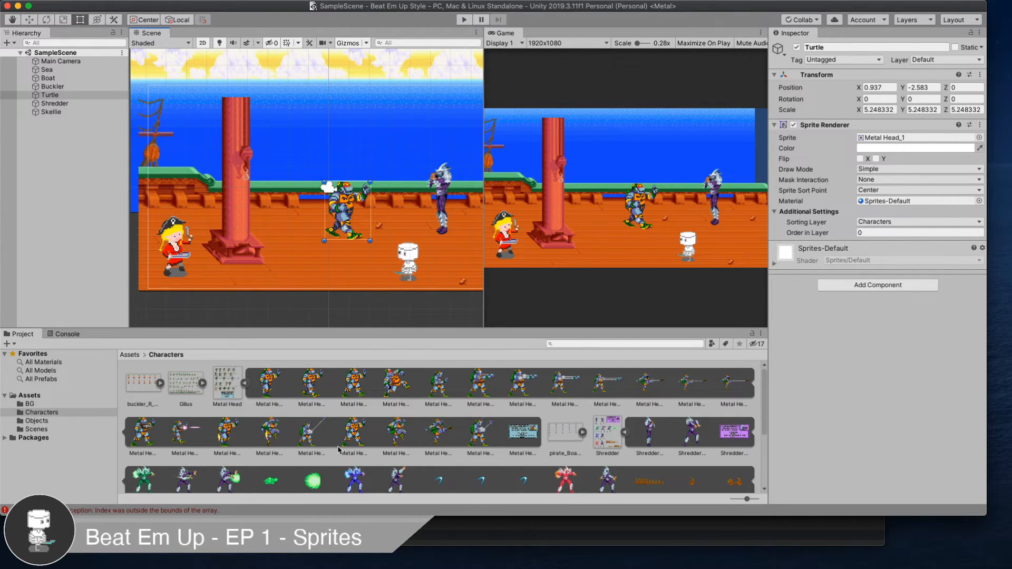
left_click(42, 405)
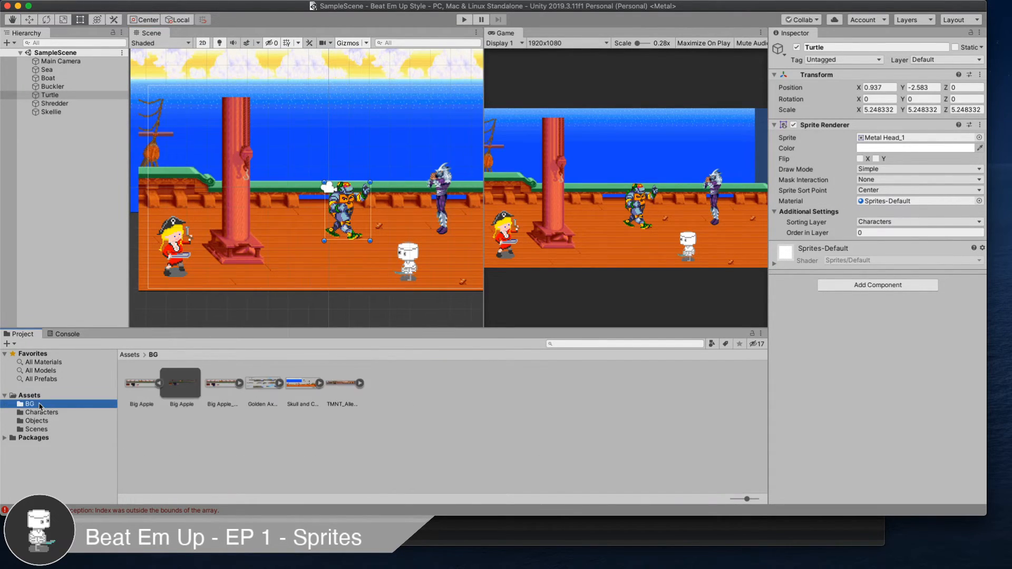
left_click(45, 397)
left_click(223, 385)
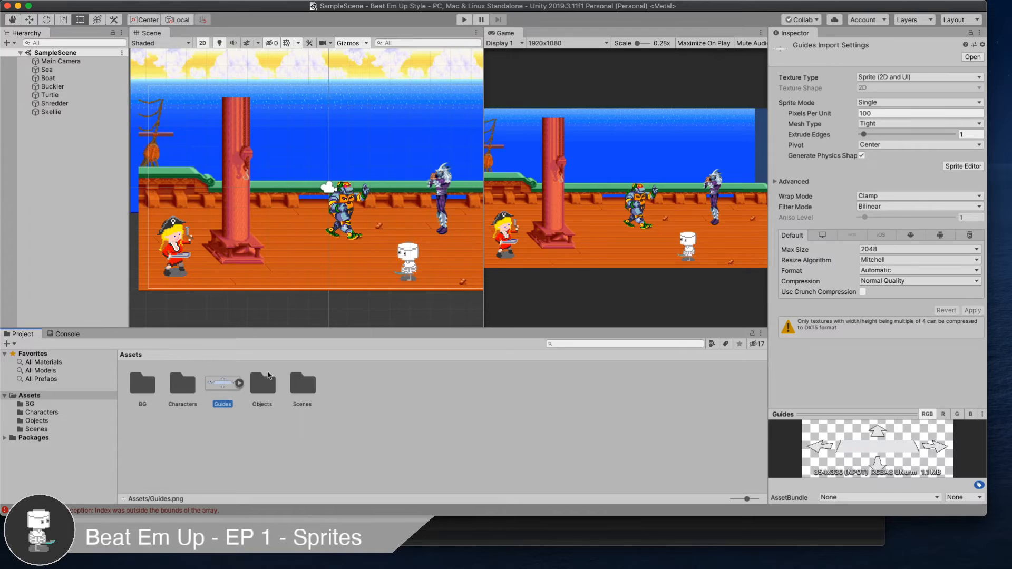
left_click_drag(226, 383, 316, 315)
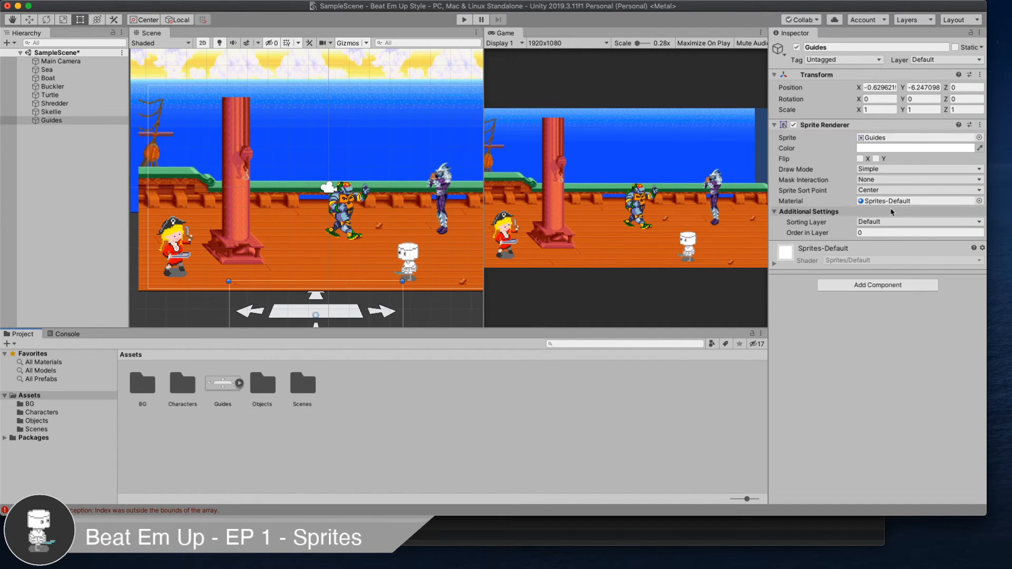
- Put Guides on the Objects sorting layer and raise it onto the deck to Y -2.83
left_click(867, 222)
left_click(894, 265)
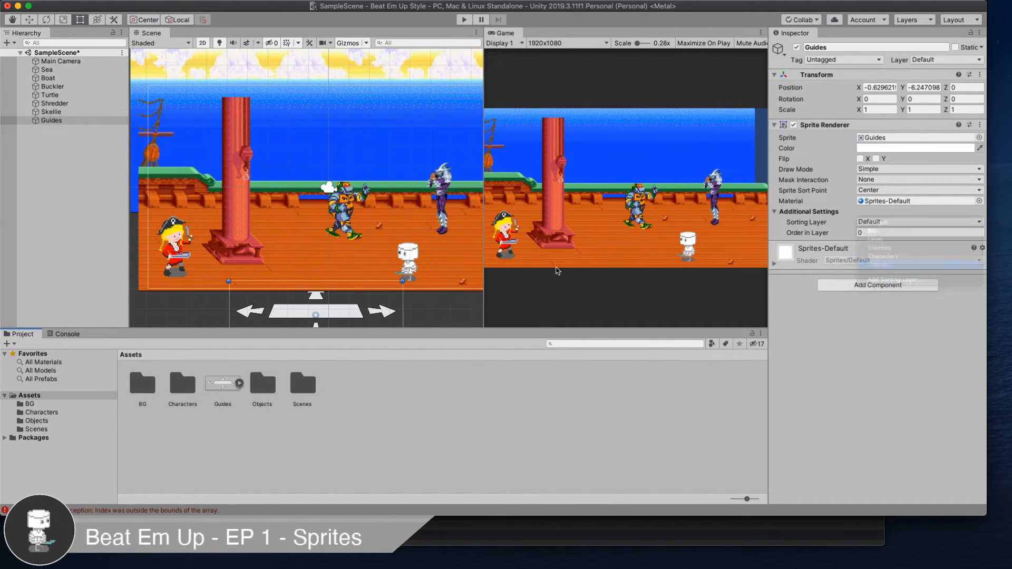
left_click_drag(348, 312, 331, 241)
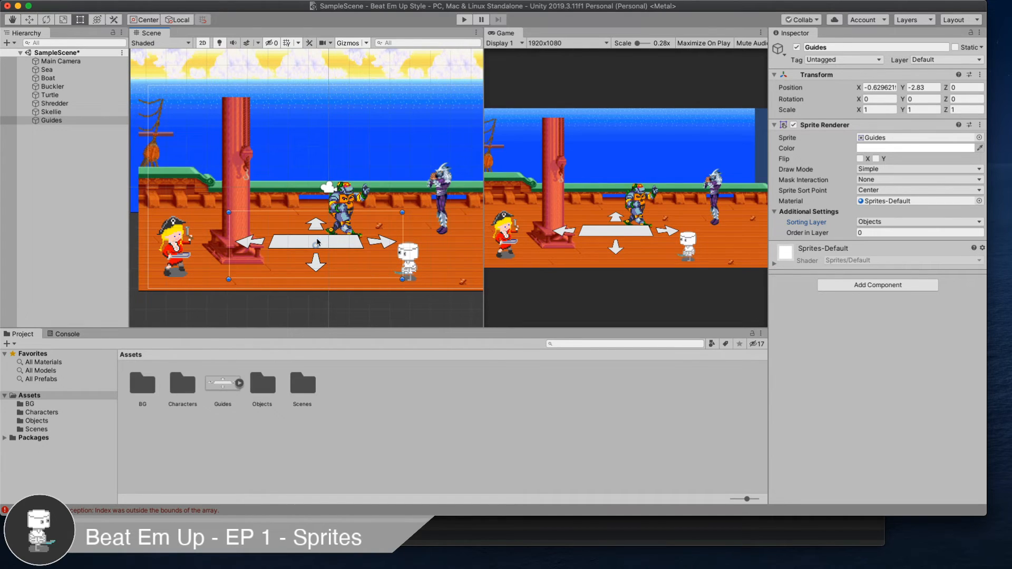
- Move Guides beneath Skellie's feet to X 3.93, Y -4.5 and put it on the Enemies sorting layer
left_click_drag(316, 246, 411, 284)
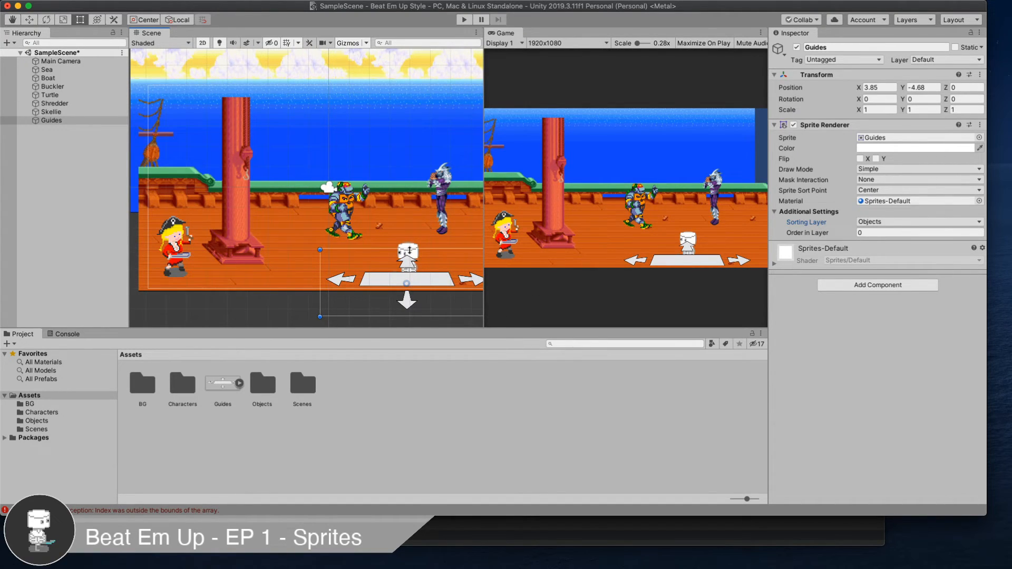
left_click(890, 222)
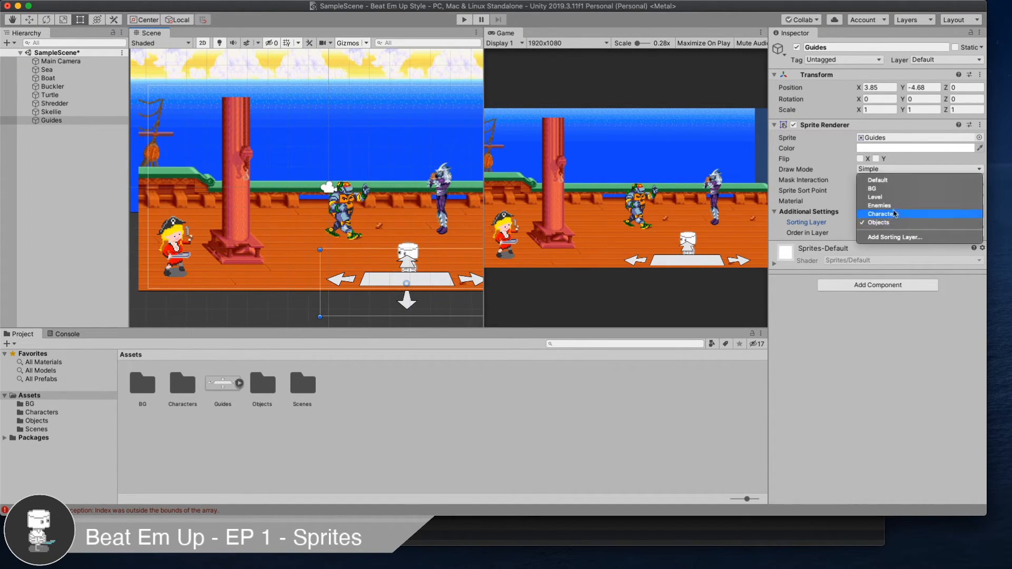
left_click(897, 206)
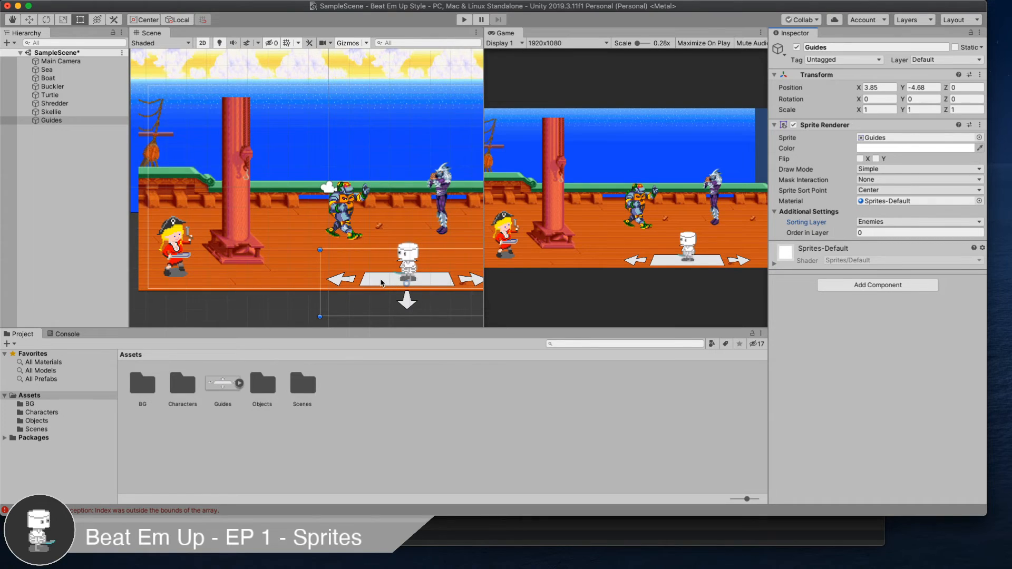
mouse_move(428, 283)
left_mouse_down()
mouse_move(421, 228)
mouse_move(432, 275)
left_mouse_up()
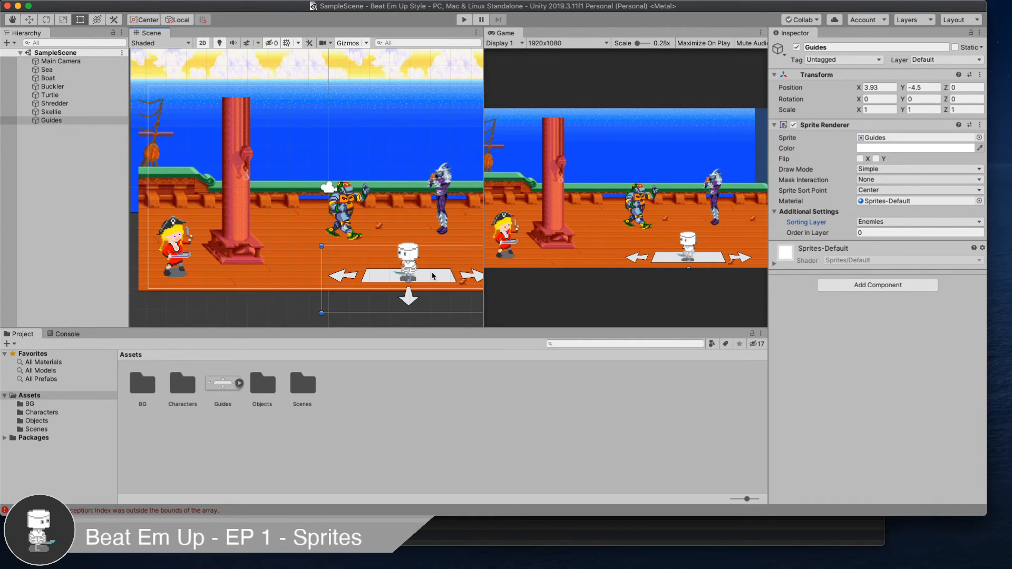
- Try Skellie overlapping Shredder's legs, and place it above the guide arrows at X 4.1, Y -3.16
left_click(409, 255)
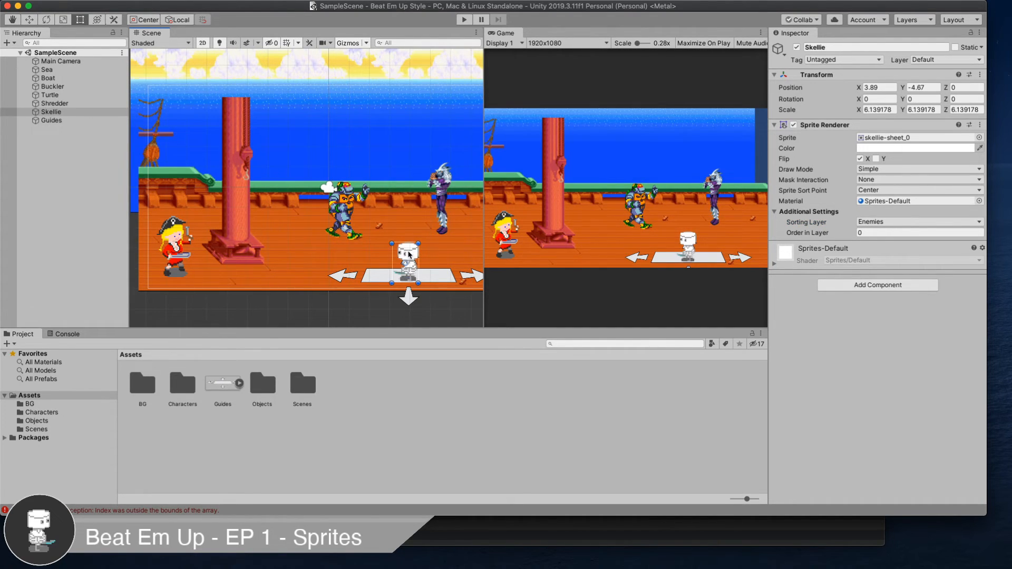
left_click_drag(411, 257, 449, 228)
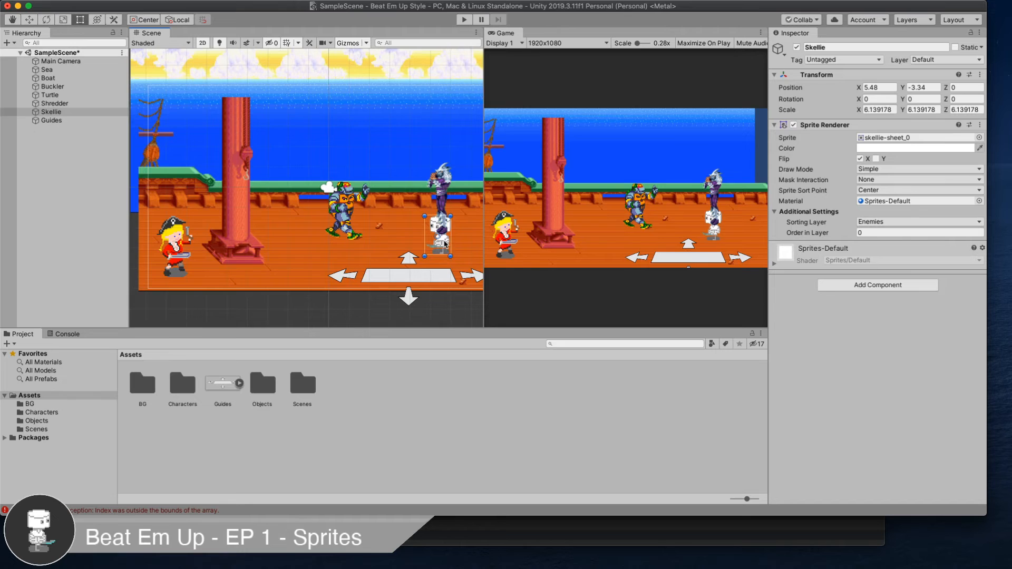
left_click_drag(445, 244, 420, 242)
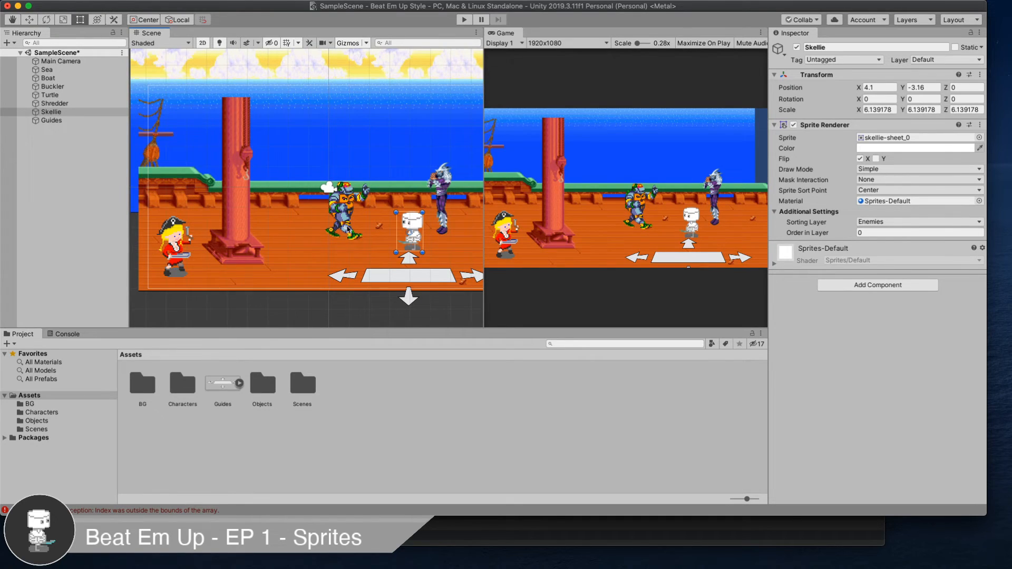
- Open the skellie-sheet texture from the Characters folder in the Sprite Editor
left_click(106, 113)
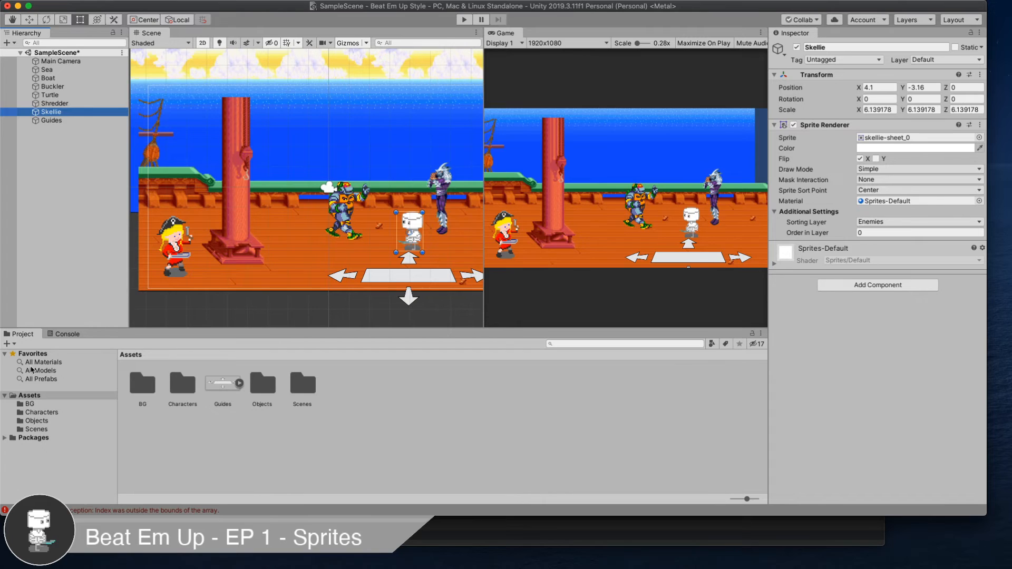
left_click(42, 412)
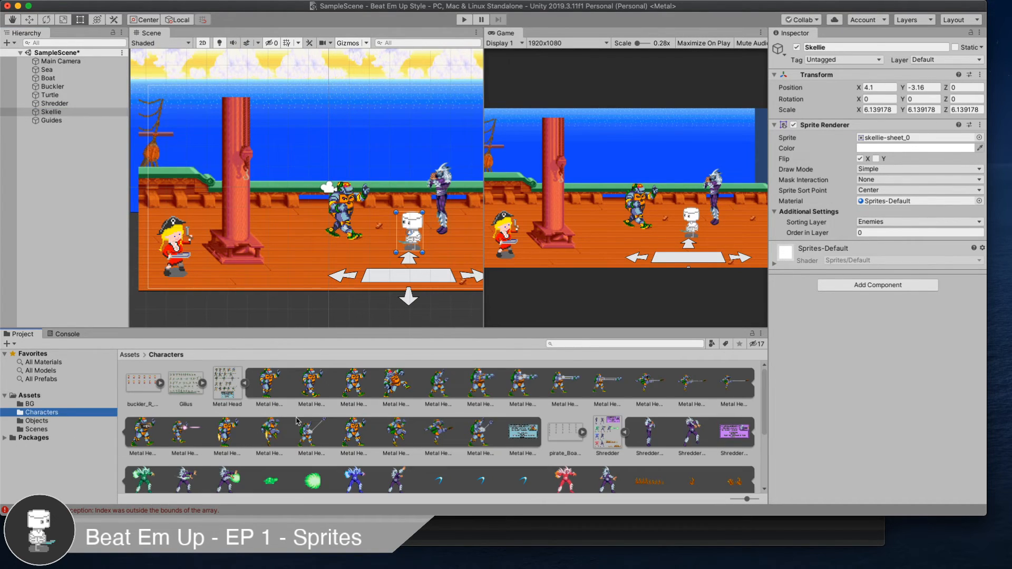
scroll(475, 447, "down", 1)
left_click(222, 419)
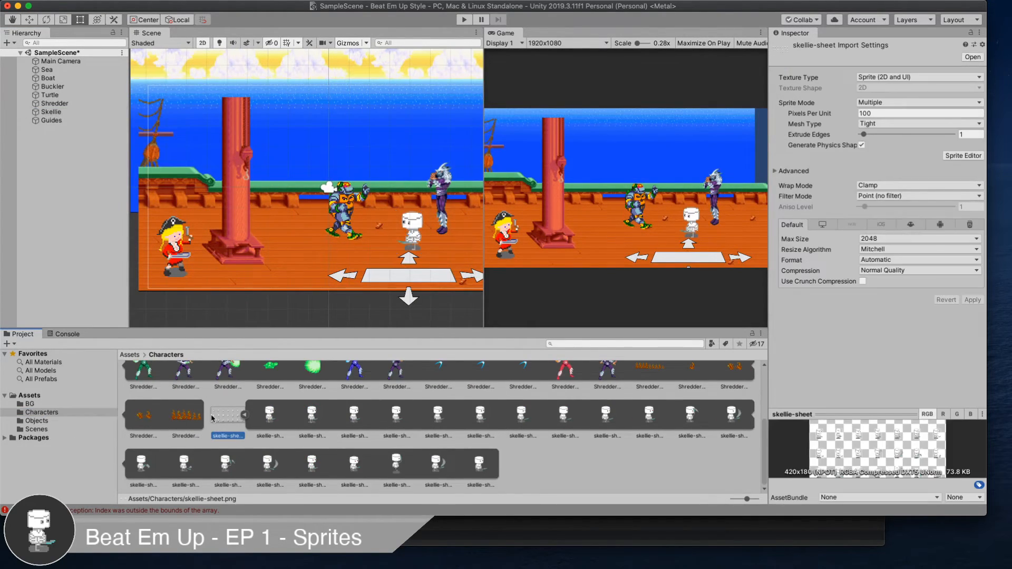
left_click(963, 156)
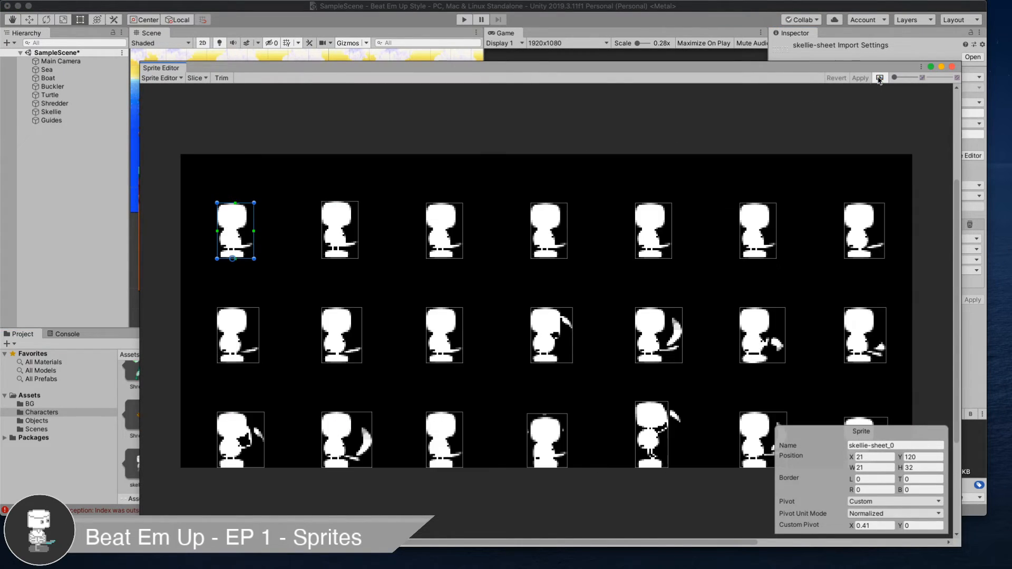
- Check the pivots of the skellie sprites in the sheet's first row and close the Sprite Editor
left_click(880, 78)
left_click(550, 229)
left_click(232, 228)
left_click(454, 230)
left_click(558, 234)
left_click(659, 236)
left_click(755, 237)
left_click(858, 235)
left_click(952, 66)
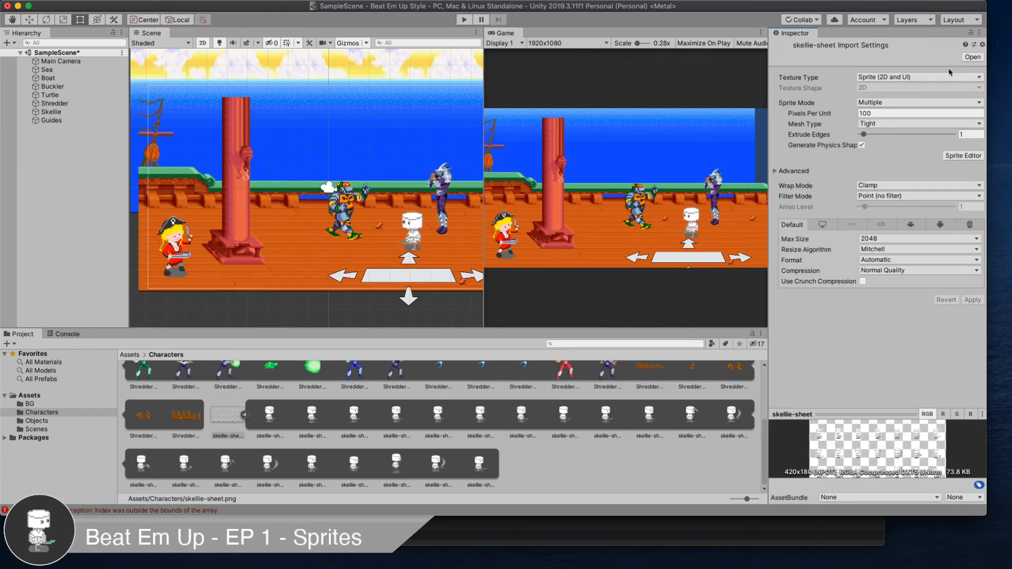
- Select Skellie and set the tool handle position to Pivot
left_click(410, 228)
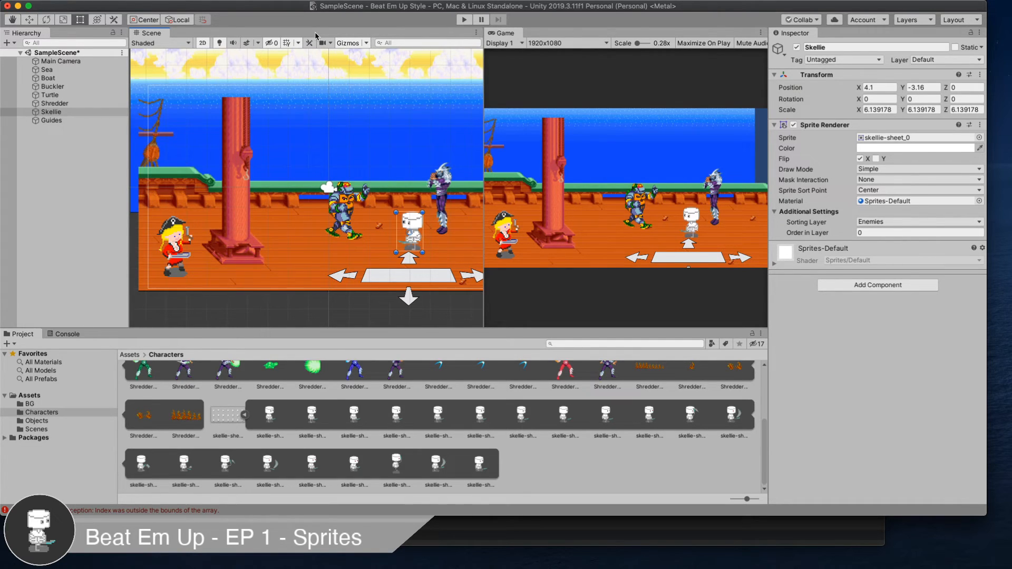
left_click(178, 20)
left_click(178, 20)
left_click(145, 20)
left_click(145, 20)
left_click(143, 21)
left_click(151, 23)
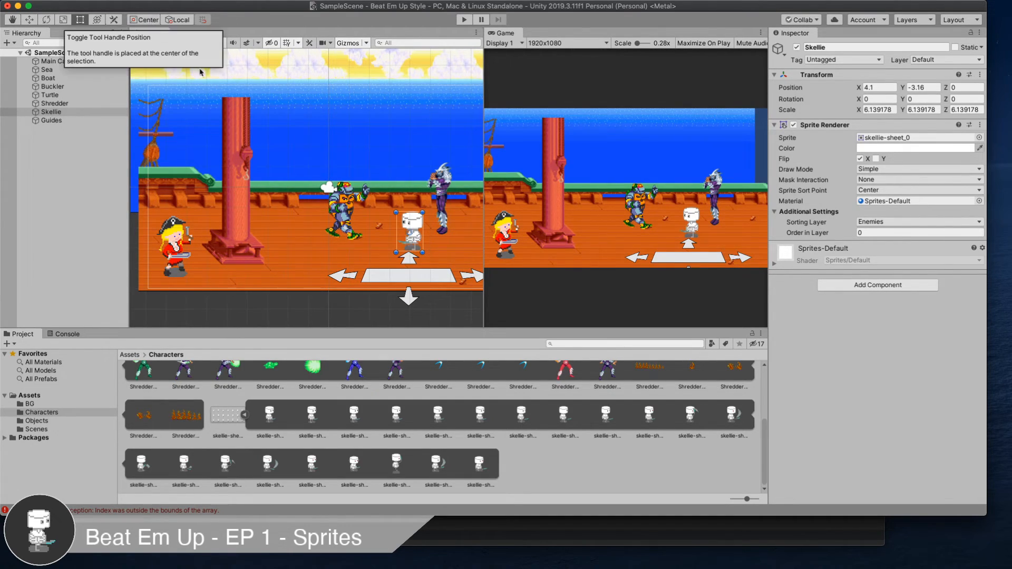
key("z")
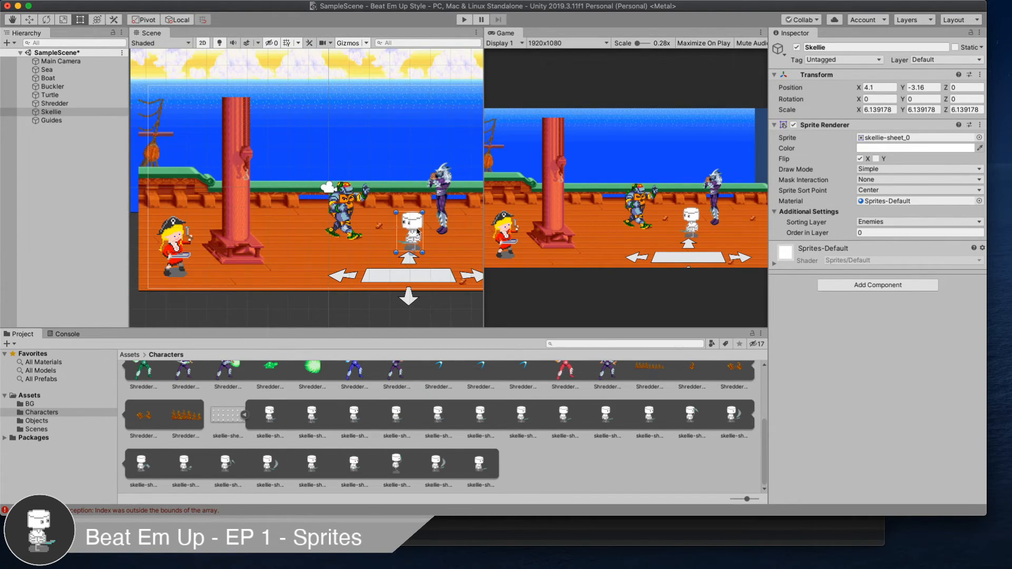
- Move Skellie to X 5.5, Y -3.48 so its head overlaps Shredder's feet
scroll(414, 247, "up", 5)
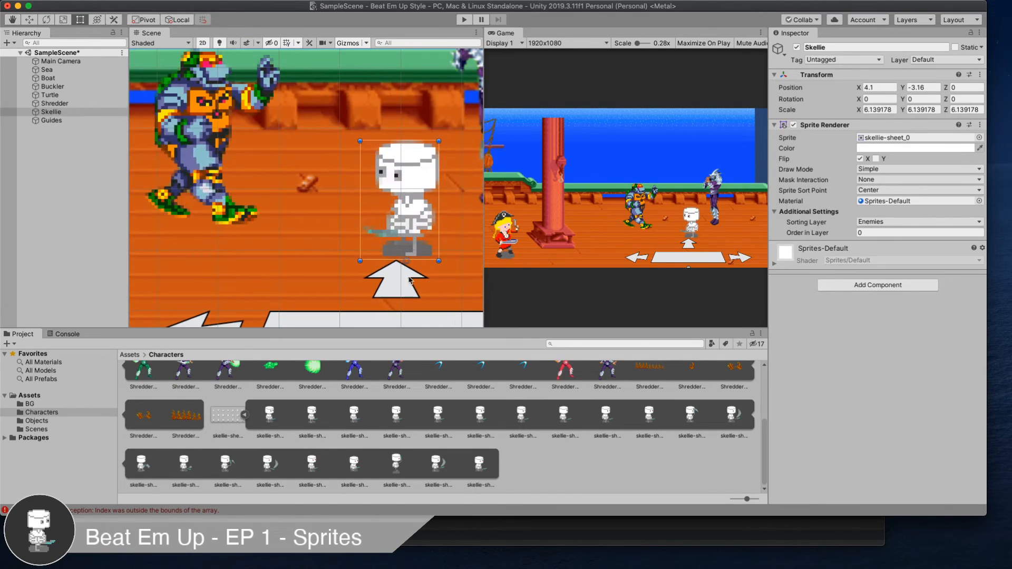
scroll(411, 258, "down", 5)
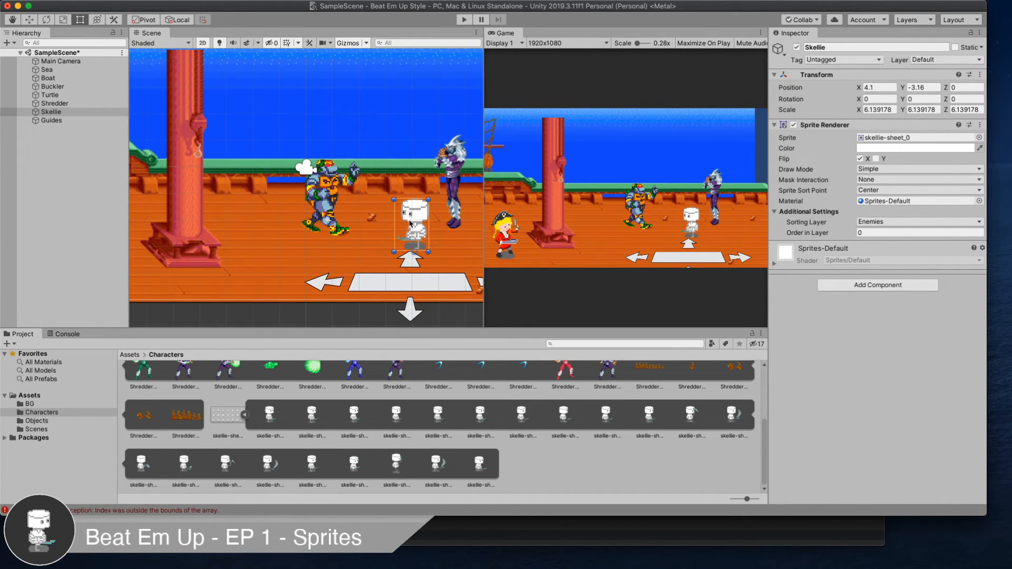
left_click_drag(411, 221, 448, 236)
left_click(456, 183)
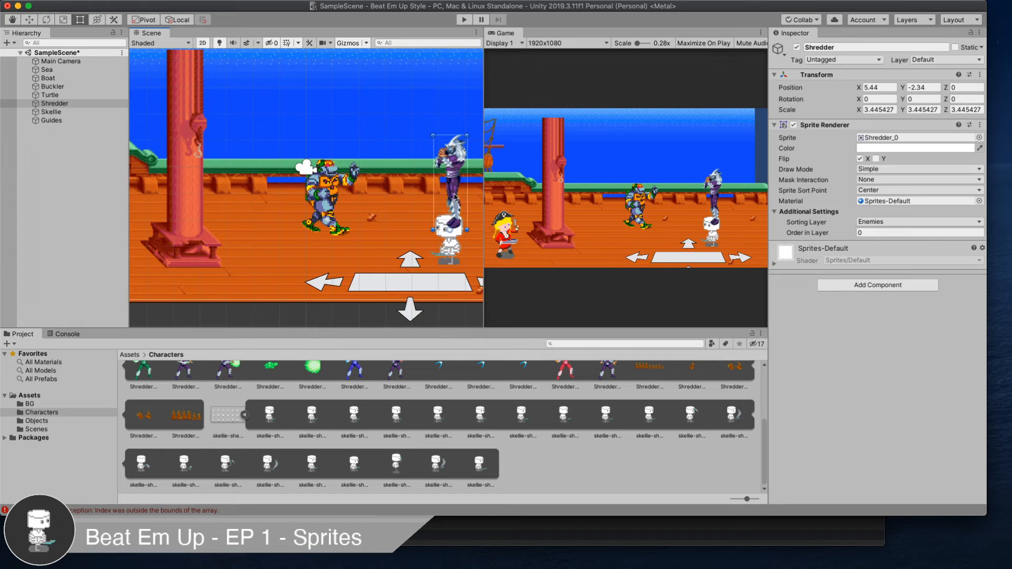
left_click(456, 251)
mouse_move(455, 238)
left_mouse_down()
mouse_move(451, 229)
mouse_move(460, 247)
left_mouse_up()
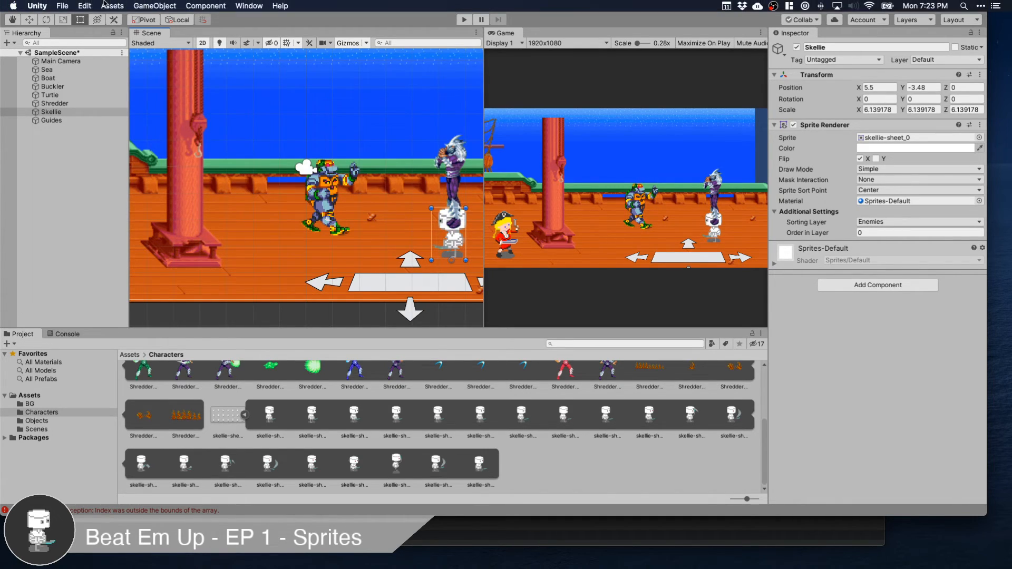
- Open the Project Settings and move and widen the window so the setting values fit
left_click(62, 6)
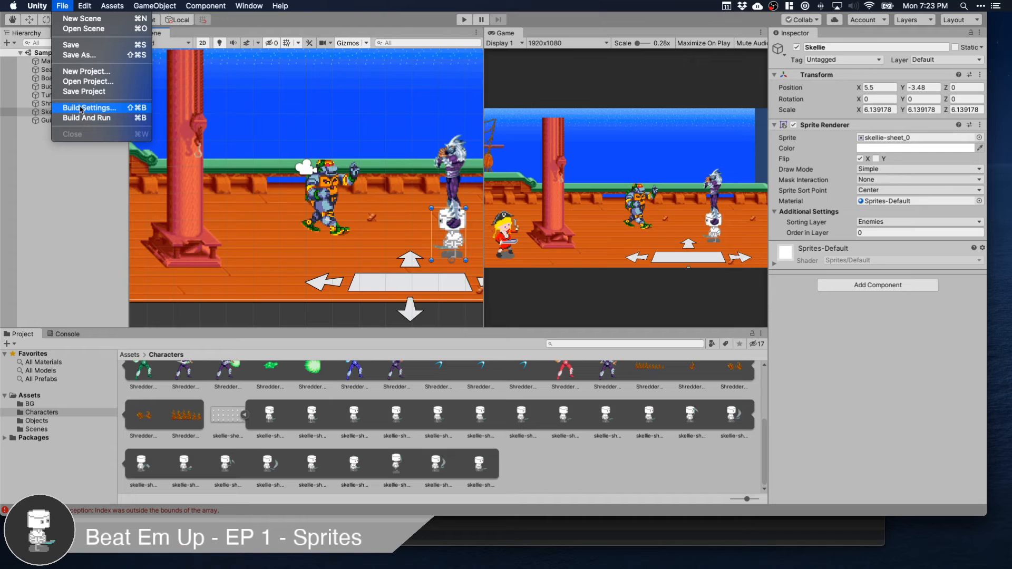
mouse_move(83, 5)
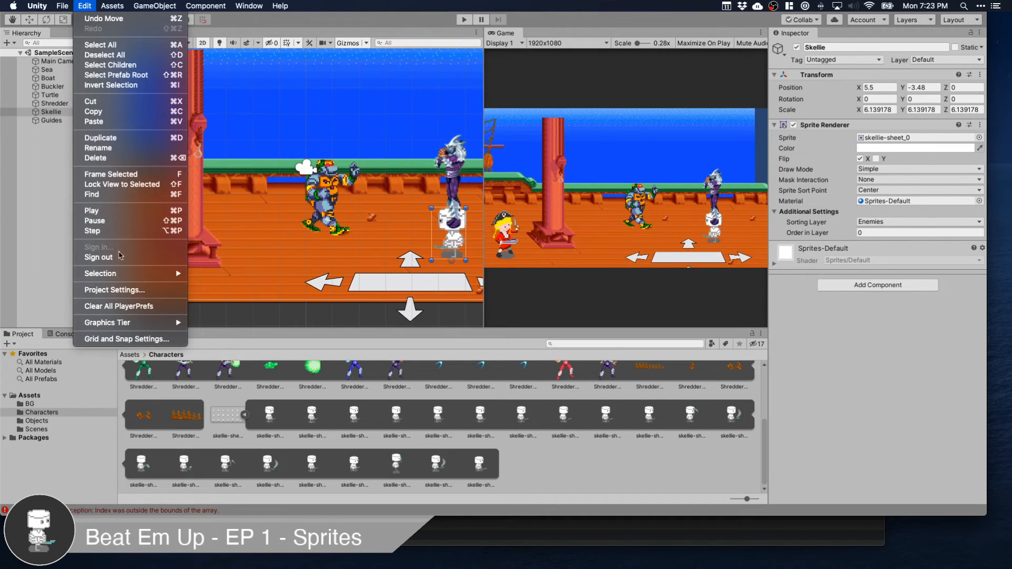
left_click(141, 292)
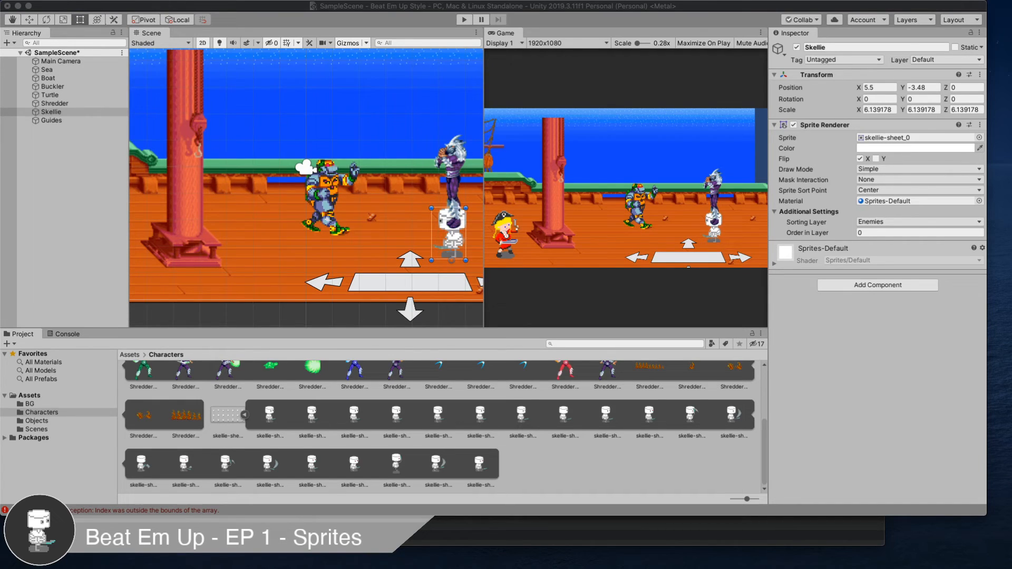
left_click_drag(529, 41, 245, 43)
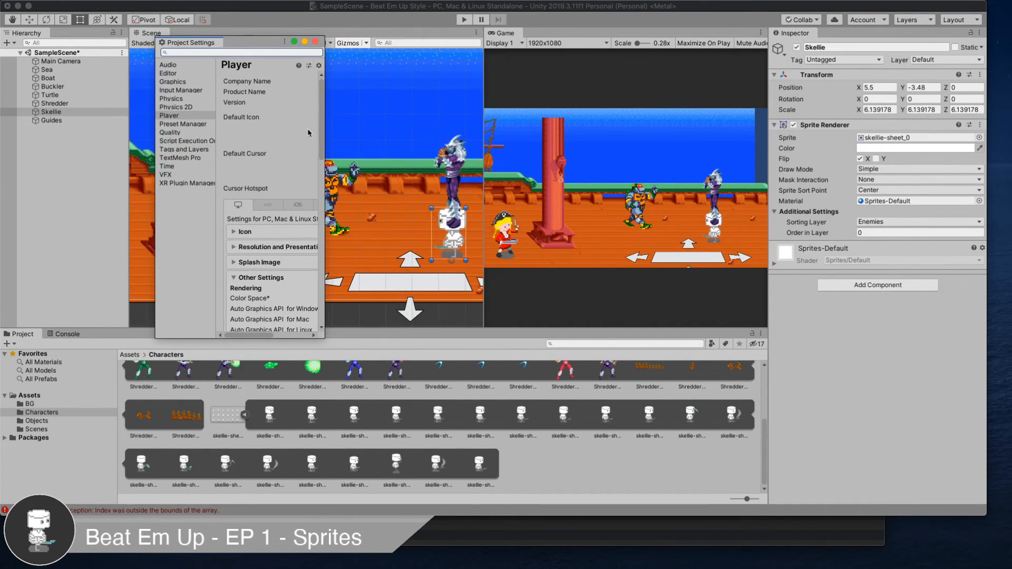
left_click_drag(324, 132, 711, 134)
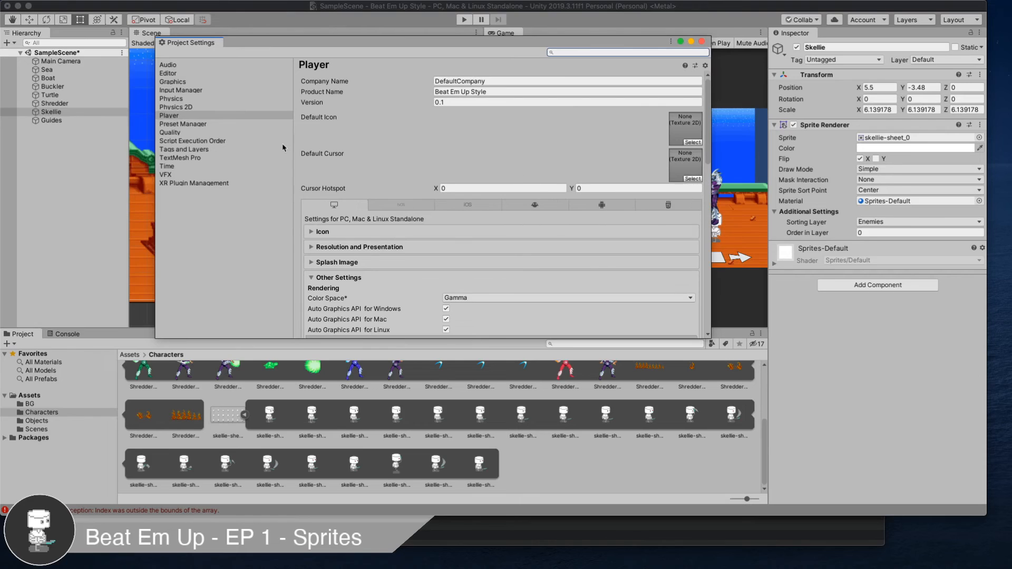
- Set the Graphics transparency sort mode to Custom Axis with sort axis X 0, Y 1, Z 0, and close the Project Settings
left_click(168, 83)
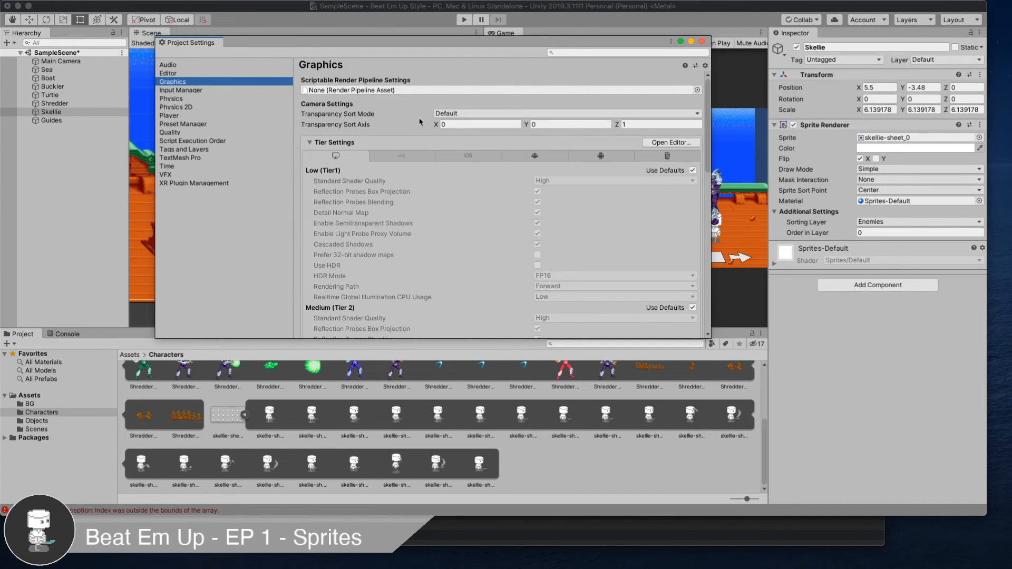
left_click(479, 114)
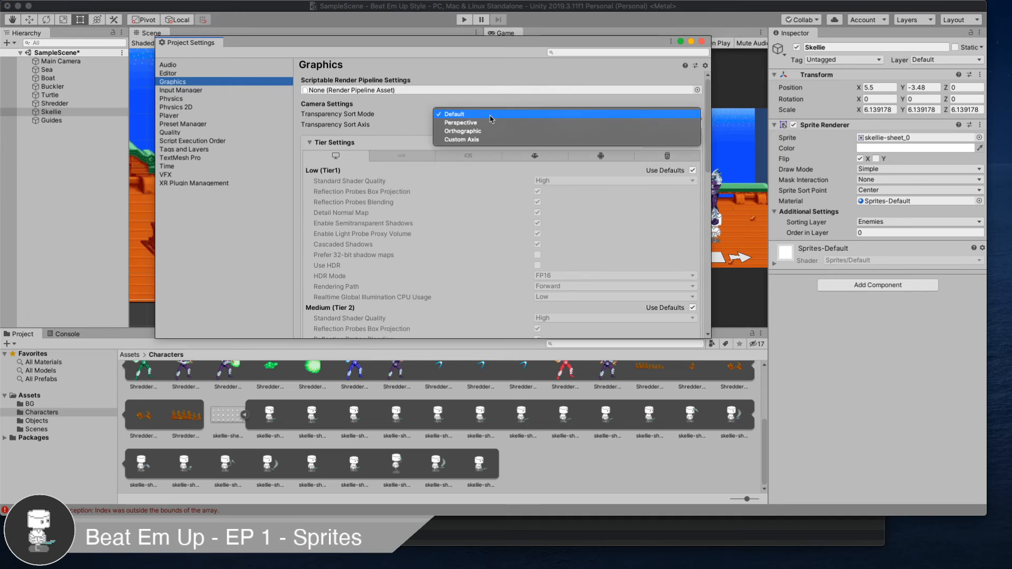
left_click(482, 139)
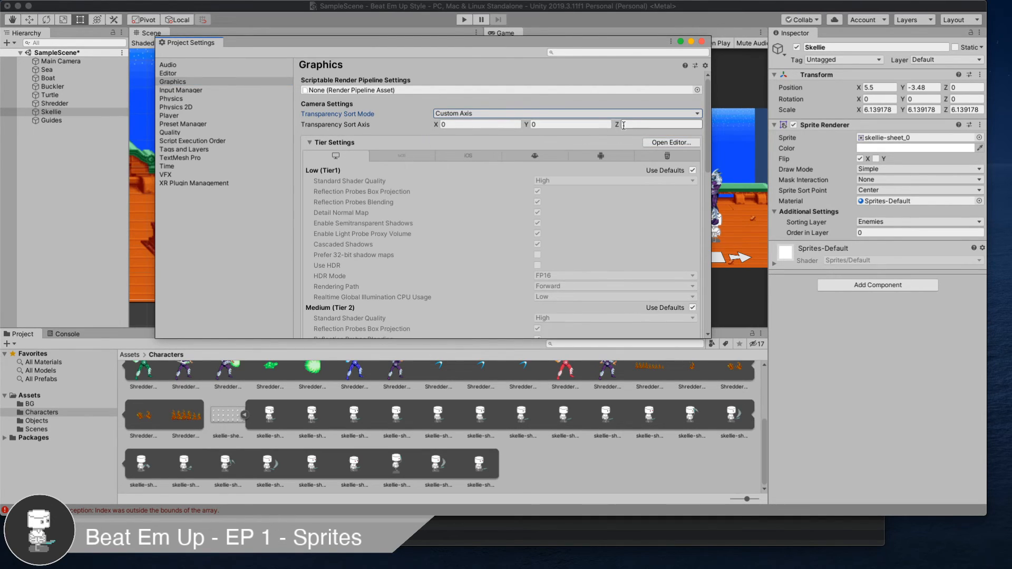
left_click(537, 126)
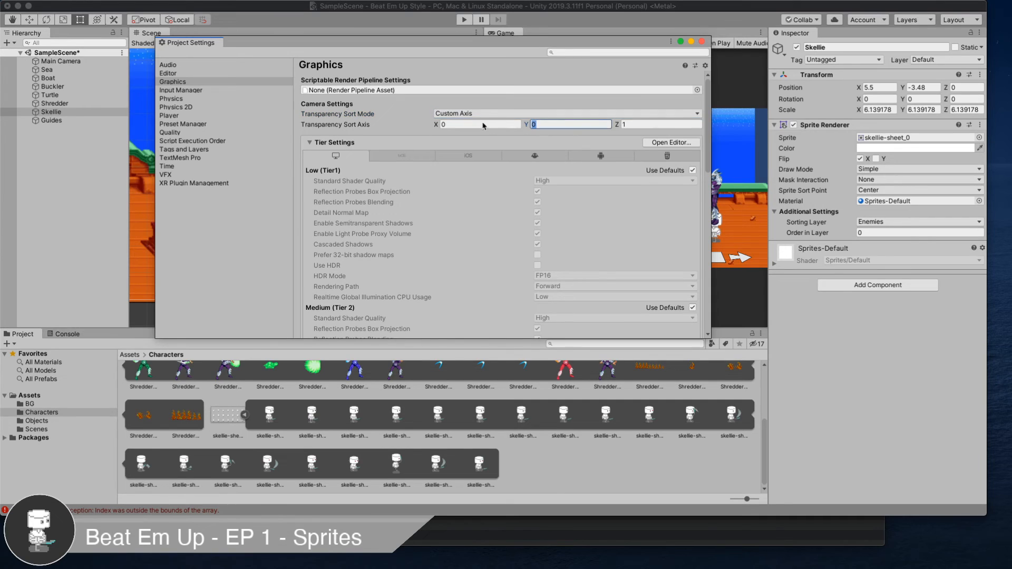
key("Tab")
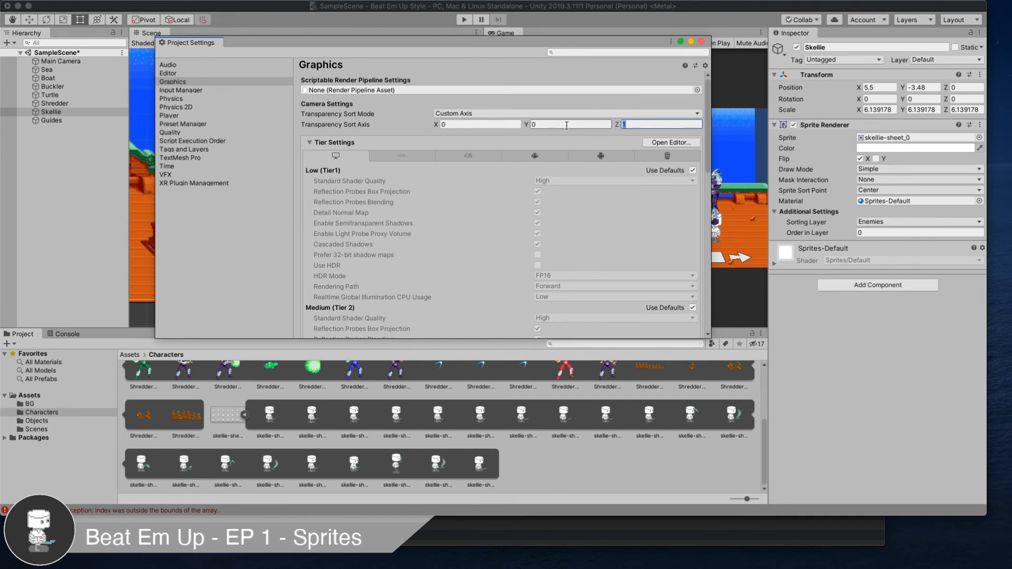
left_click(567, 125)
type("1")
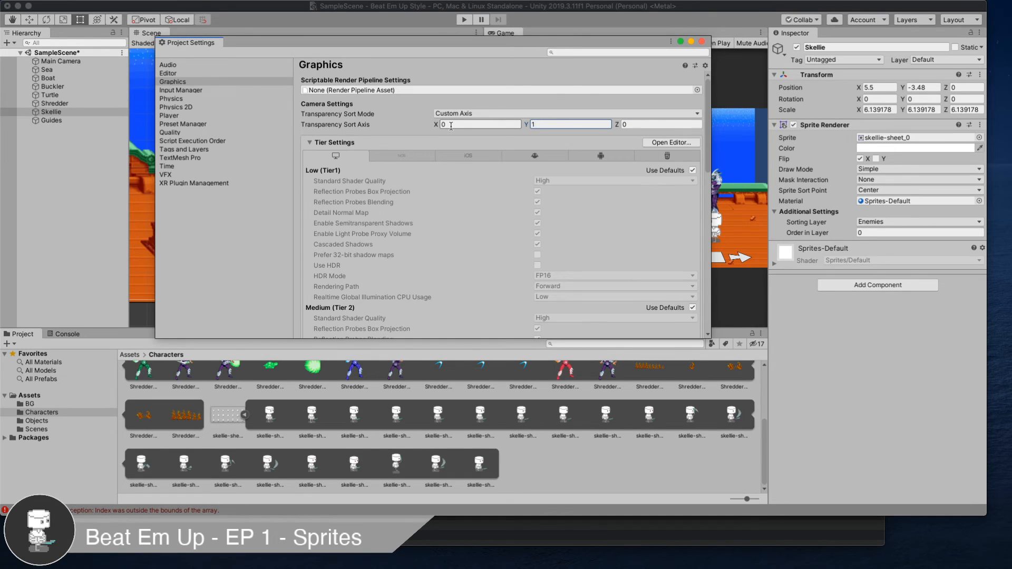
left_click(701, 42)
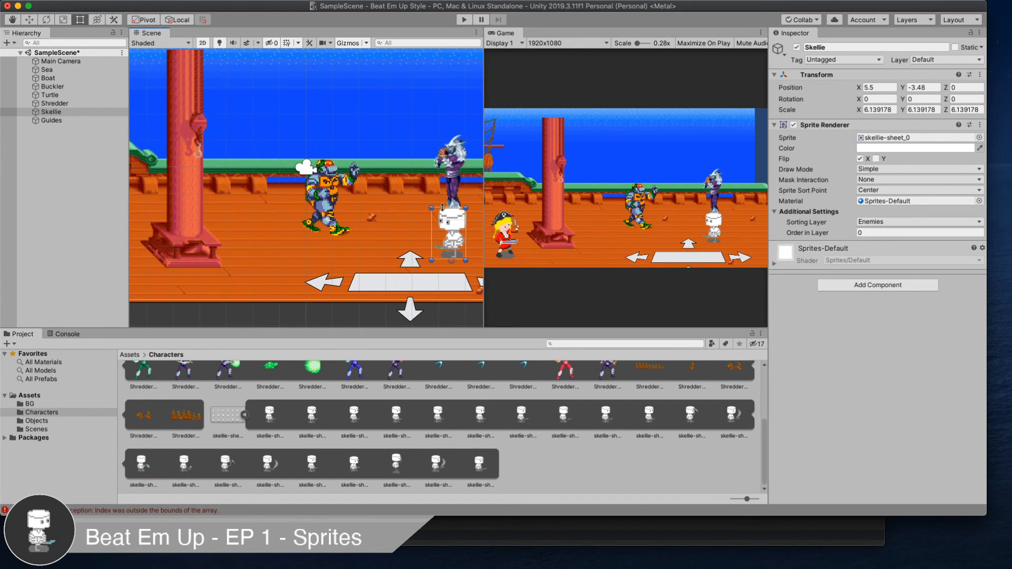
- Test the draw order by moving Skellie below Shredder and up over its legs to X 6.08, Y -2.2, and select Shredder to compare positions
left_click_drag(448, 222, 441, 216)
left_click_drag(442, 209, 440, 216)
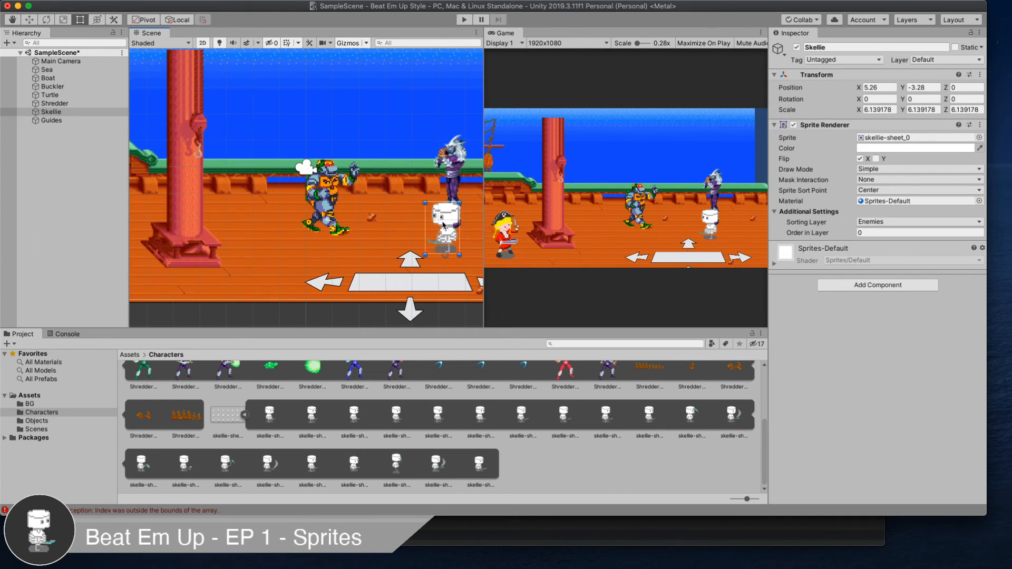
left_click_drag(443, 224, 444, 253)
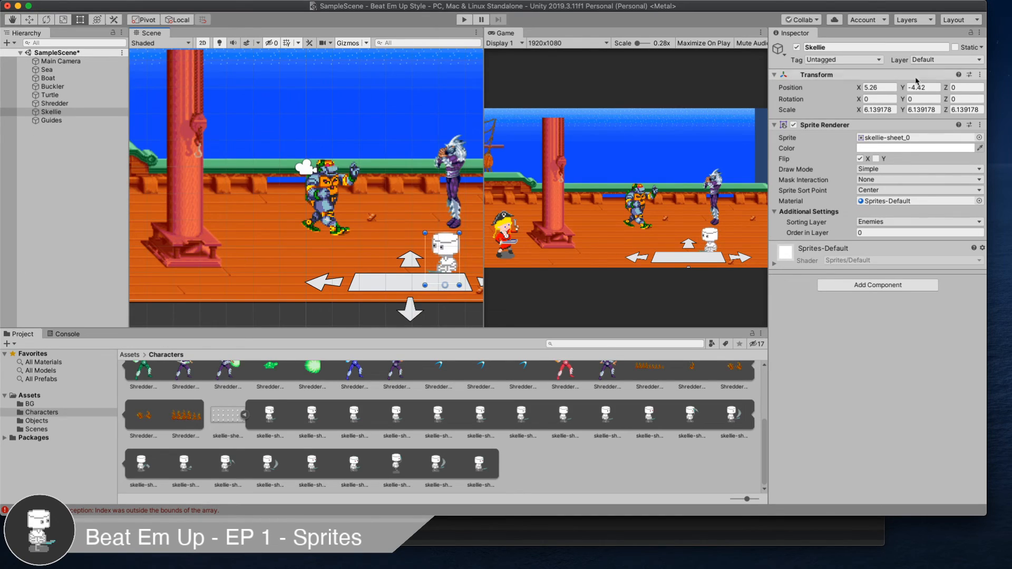
left_click_drag(450, 245, 464, 192)
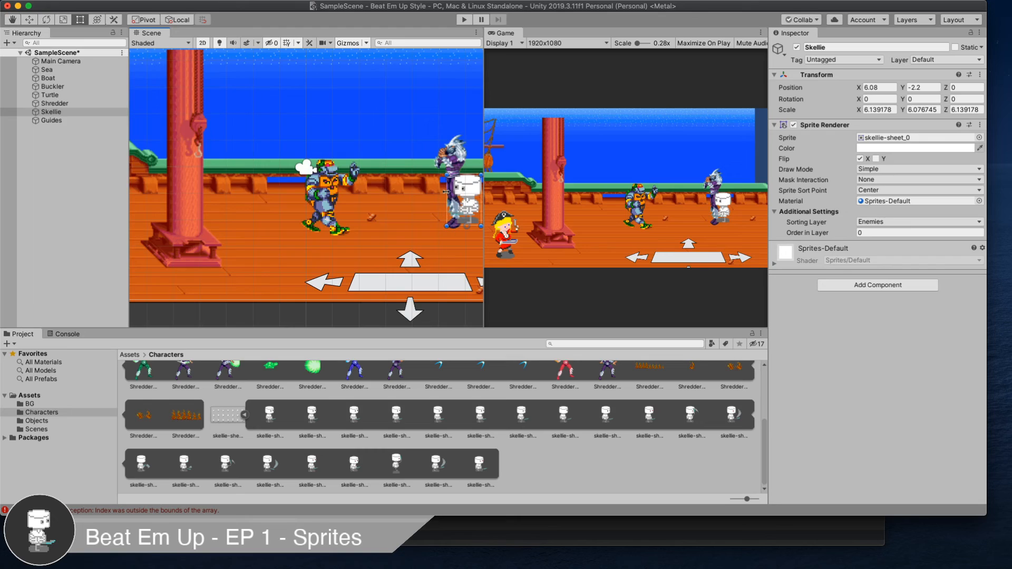
left_click(451, 157)
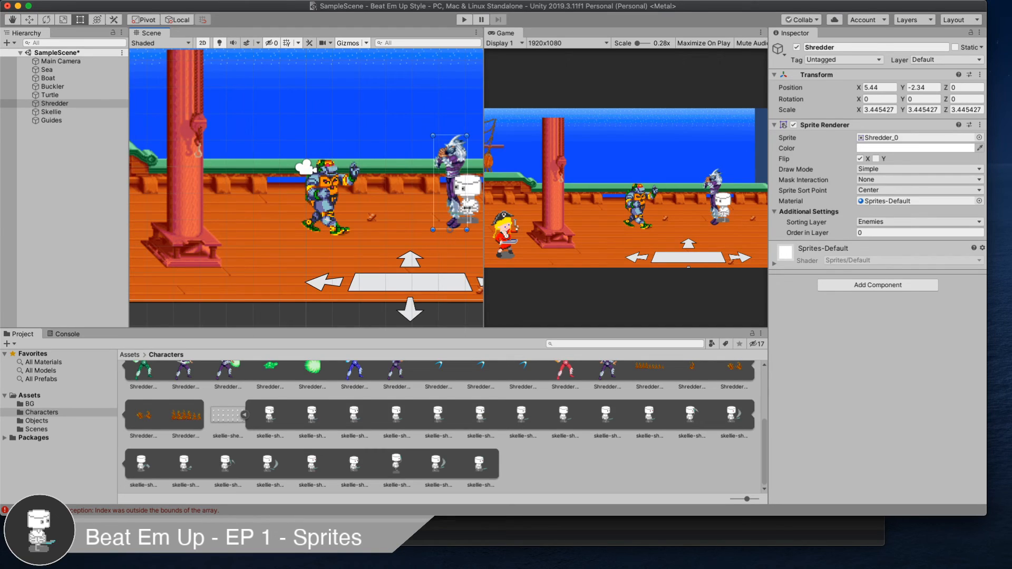
- Move Skellie between Turtle and Shredder, to X 3.28, Y -2.96, selecting Shredder along the way to compare positions
left_click(470, 196)
mouse_move(471, 195)
left_mouse_down()
mouse_move(461, 173)
mouse_move(457, 188)
mouse_move(457, 174)
mouse_move(397, 181)
mouse_move(472, 177)
mouse_move(410, 173)
mouse_move(409, 201)
left_mouse_up()
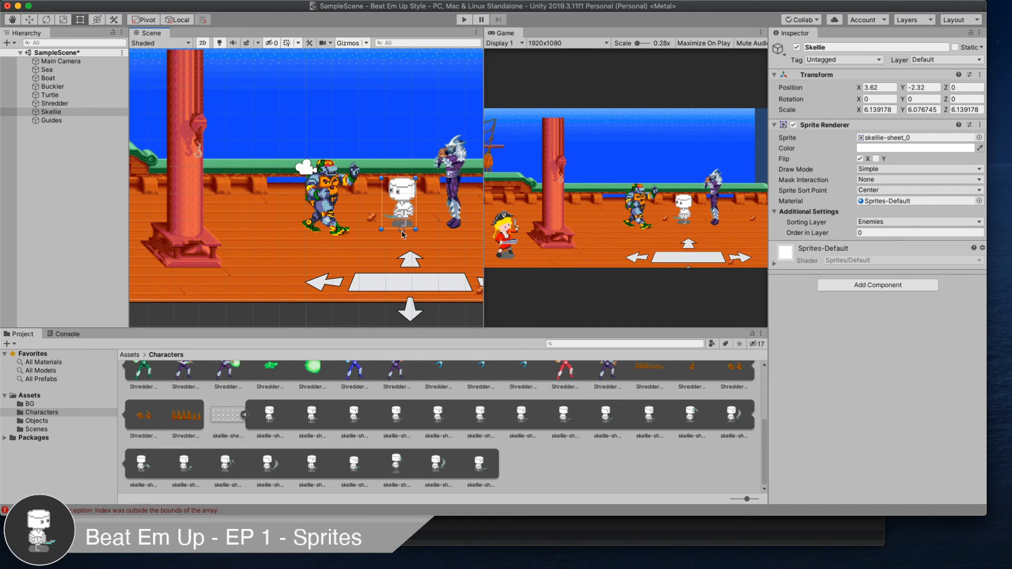
left_click(451, 194)
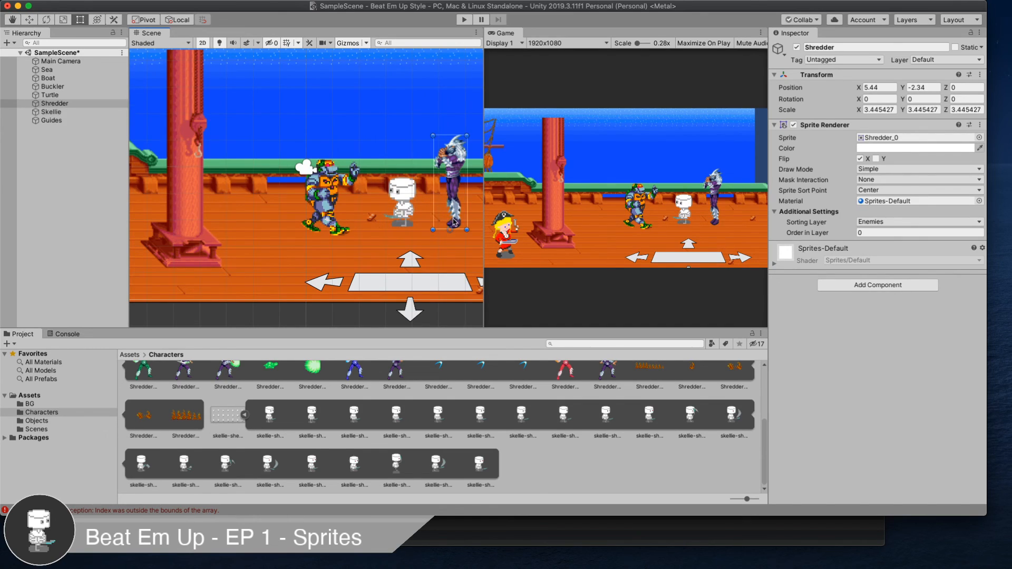
left_click(404, 210)
mouse_move(404, 208)
left_mouse_down()
mouse_move(359, 188)
mouse_move(287, 186)
mouse_move(398, 182)
mouse_move(400, 224)
mouse_move(391, 220)
left_mouse_up()
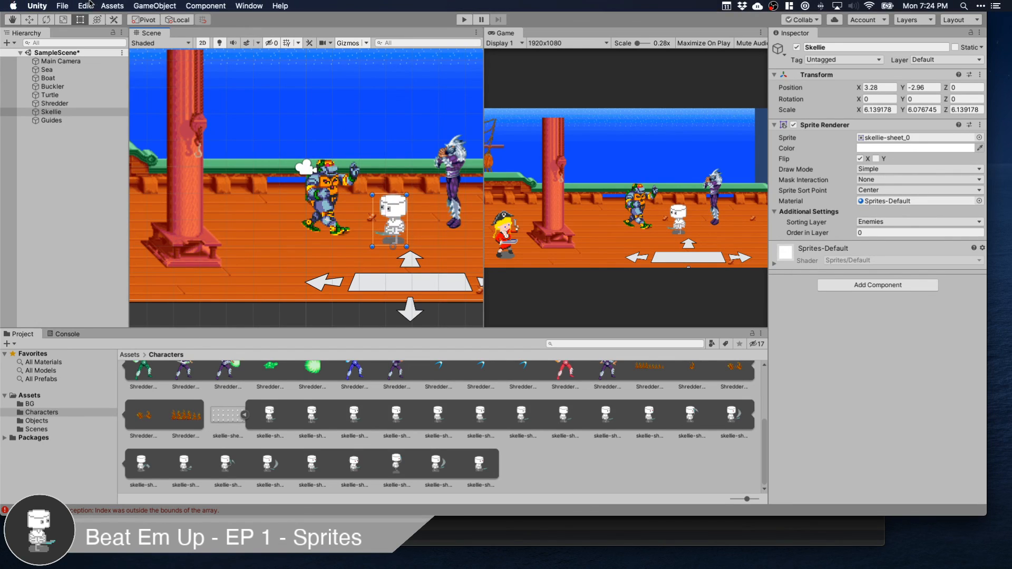
- Reopen the Project Settings, review the Graphics transparency sort mode and axis, and close the window
left_click(85, 6)
left_click(107, 289)
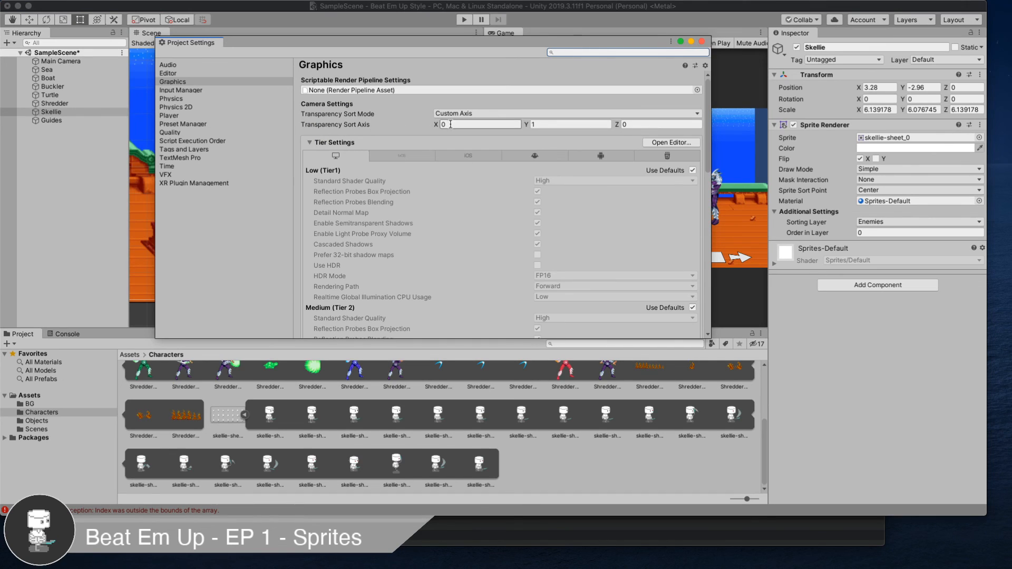
left_click(549, 113)
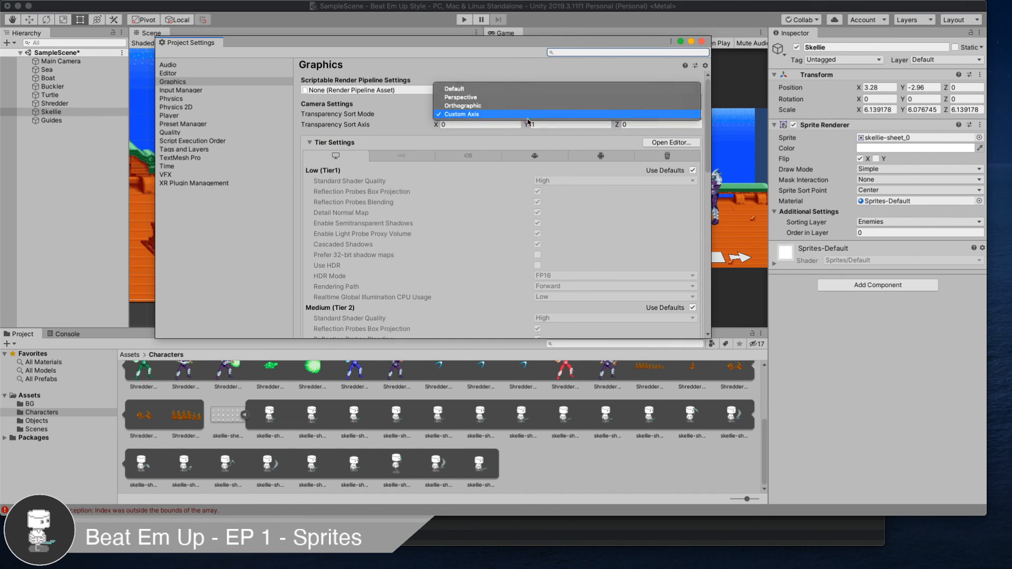
left_click(528, 120)
left_click(539, 127)
left_click(702, 41)
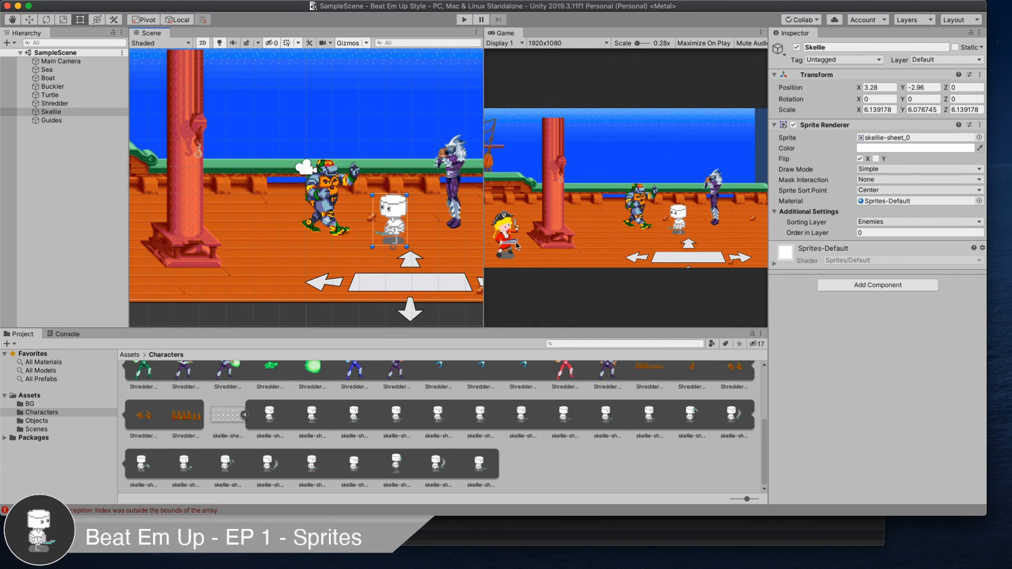
- Move Skellie up to X 3.6, Y -1.94 and the Guides object to X 3.49, Y -3.46
left_click_drag(393, 213, 401, 185)
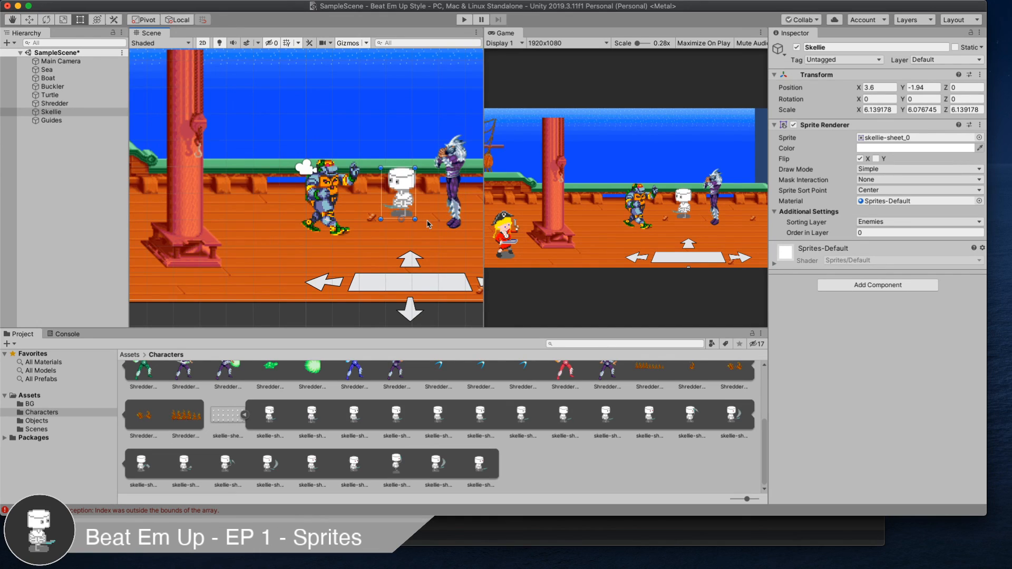
left_click(415, 286)
left_click_drag(415, 286, 431, 260)
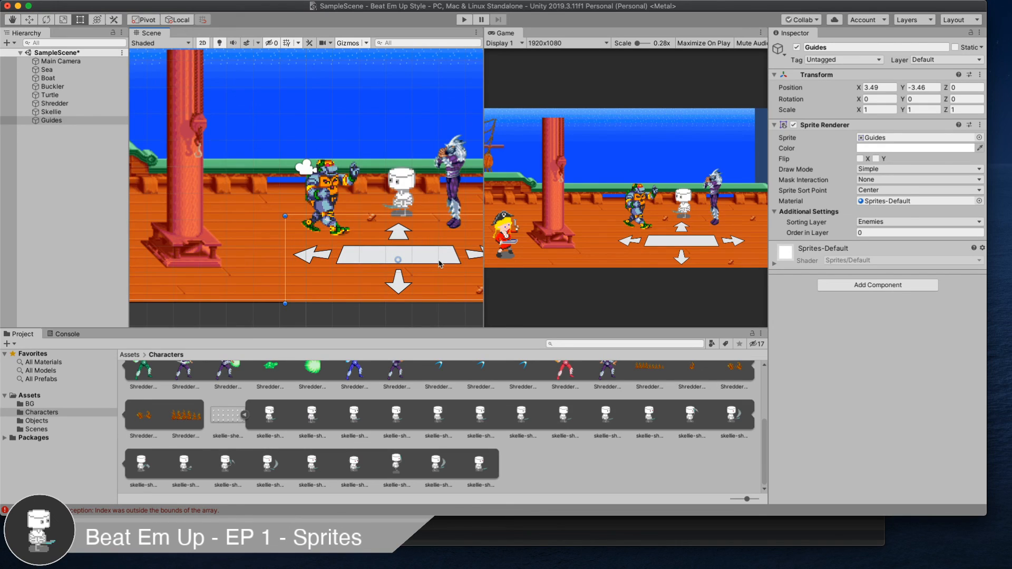